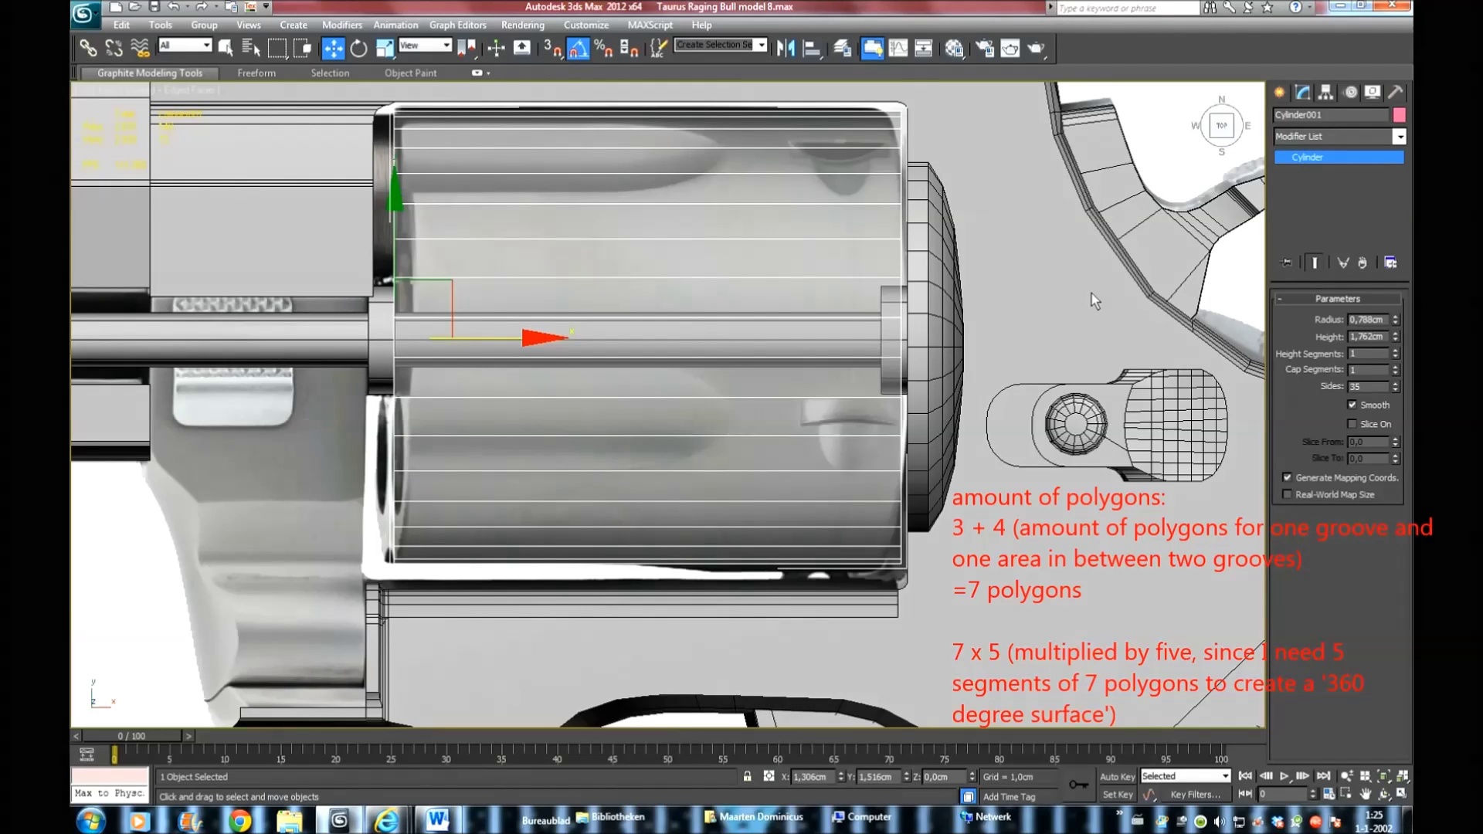
# Convert the cylinder to an editable poly
pyautogui.click(1402, 218)
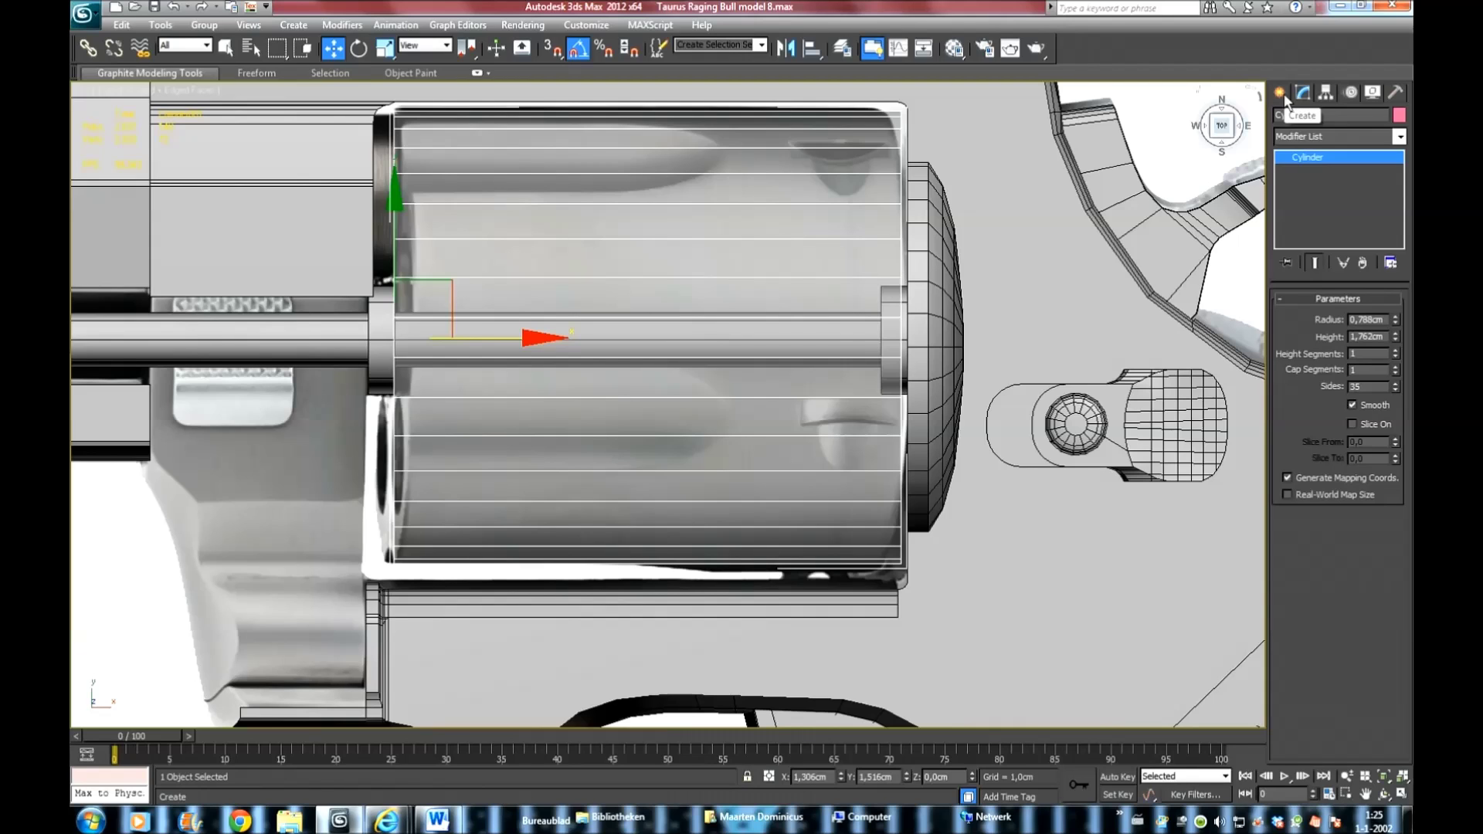
pyautogui.rightClick(1308, 156)
pyautogui.click(1317, 270)
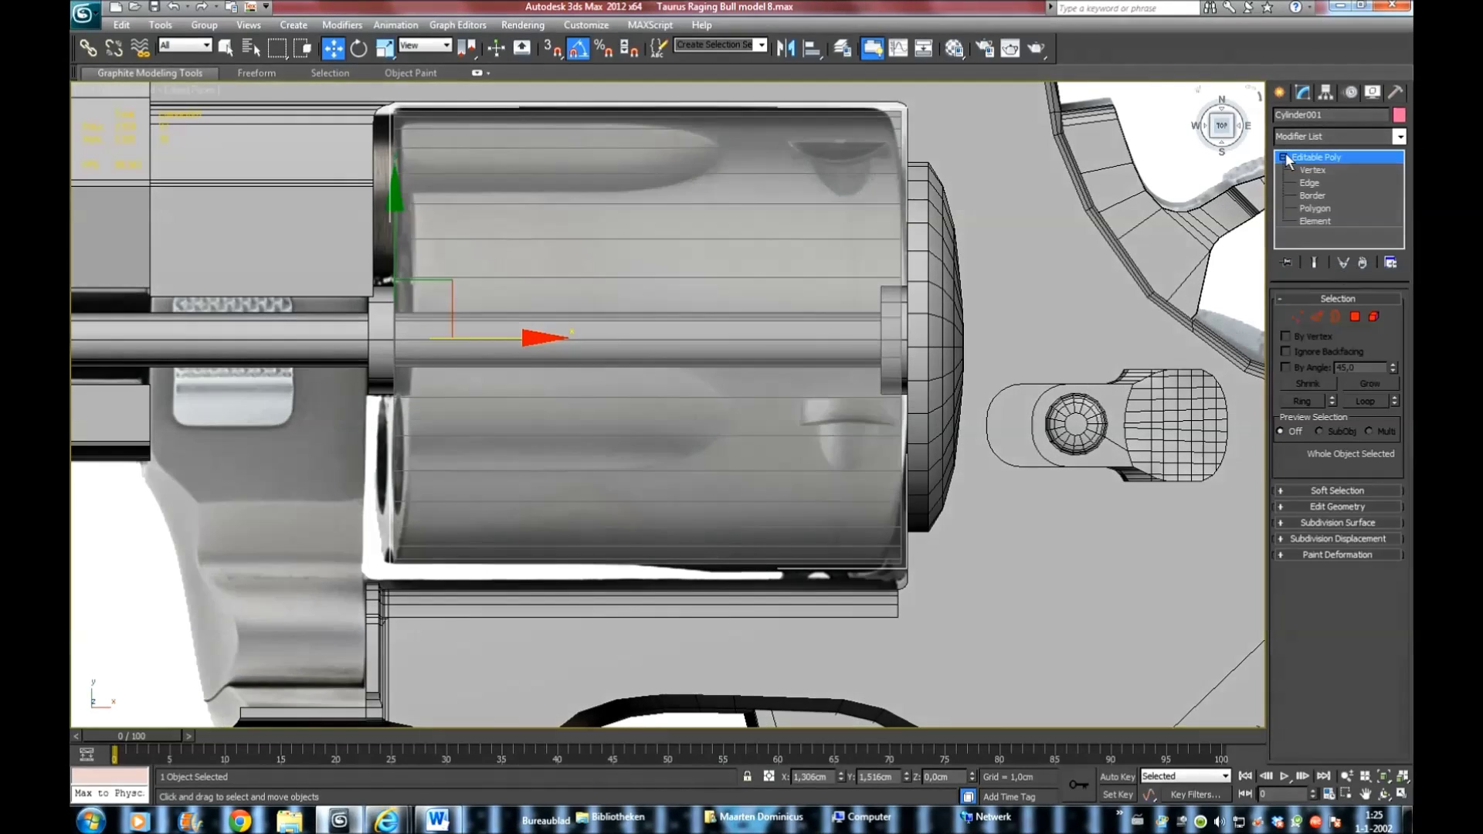
# Slice the cylinder crosswise at four evenly spaced positions, from about X 2.471 cm to X 2.135 cm, using Slice Plane
pyautogui.click(1313, 169)
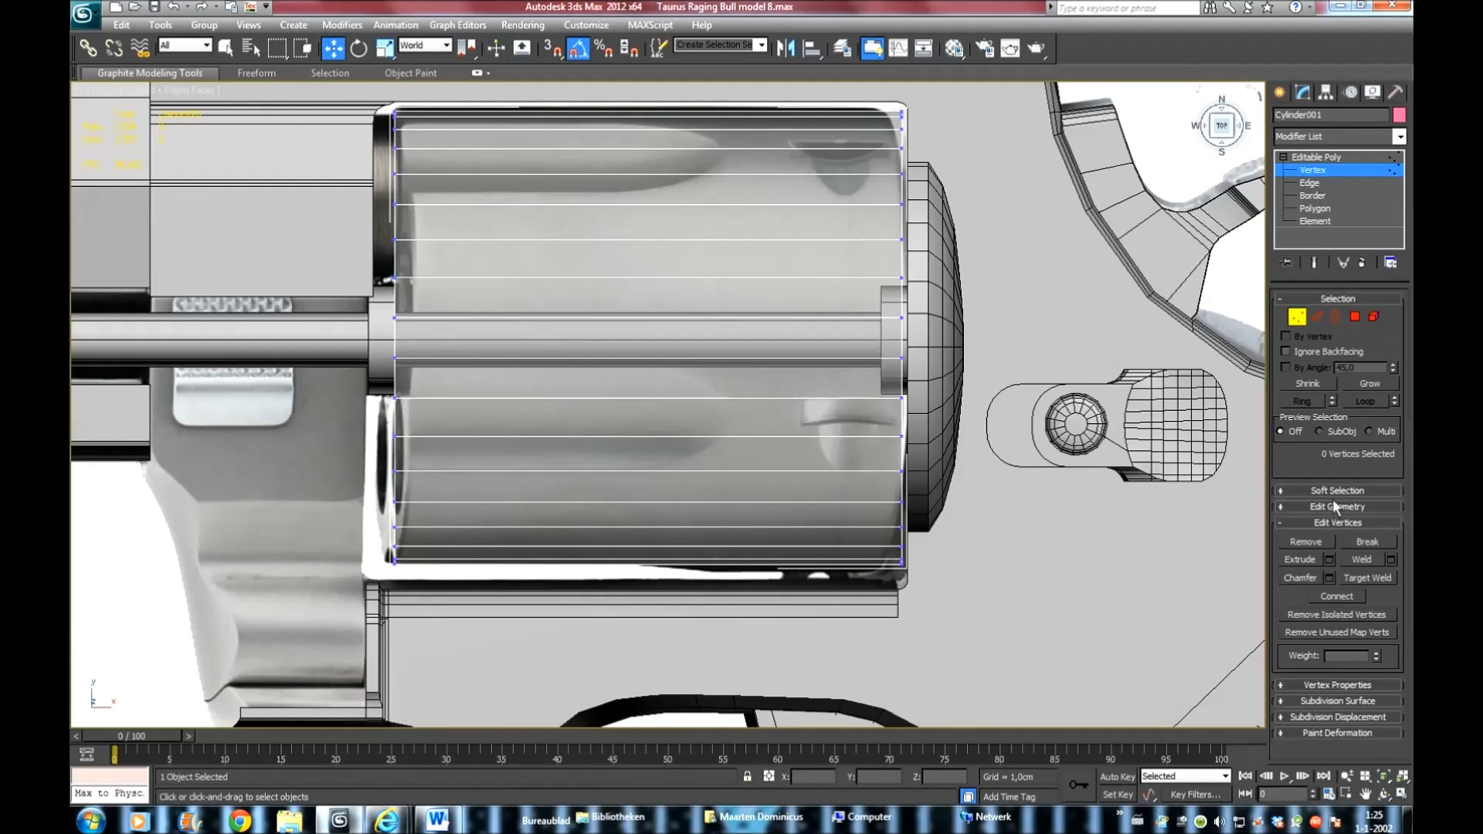
pyautogui.click(1335, 506)
pyautogui.click(1309, 535)
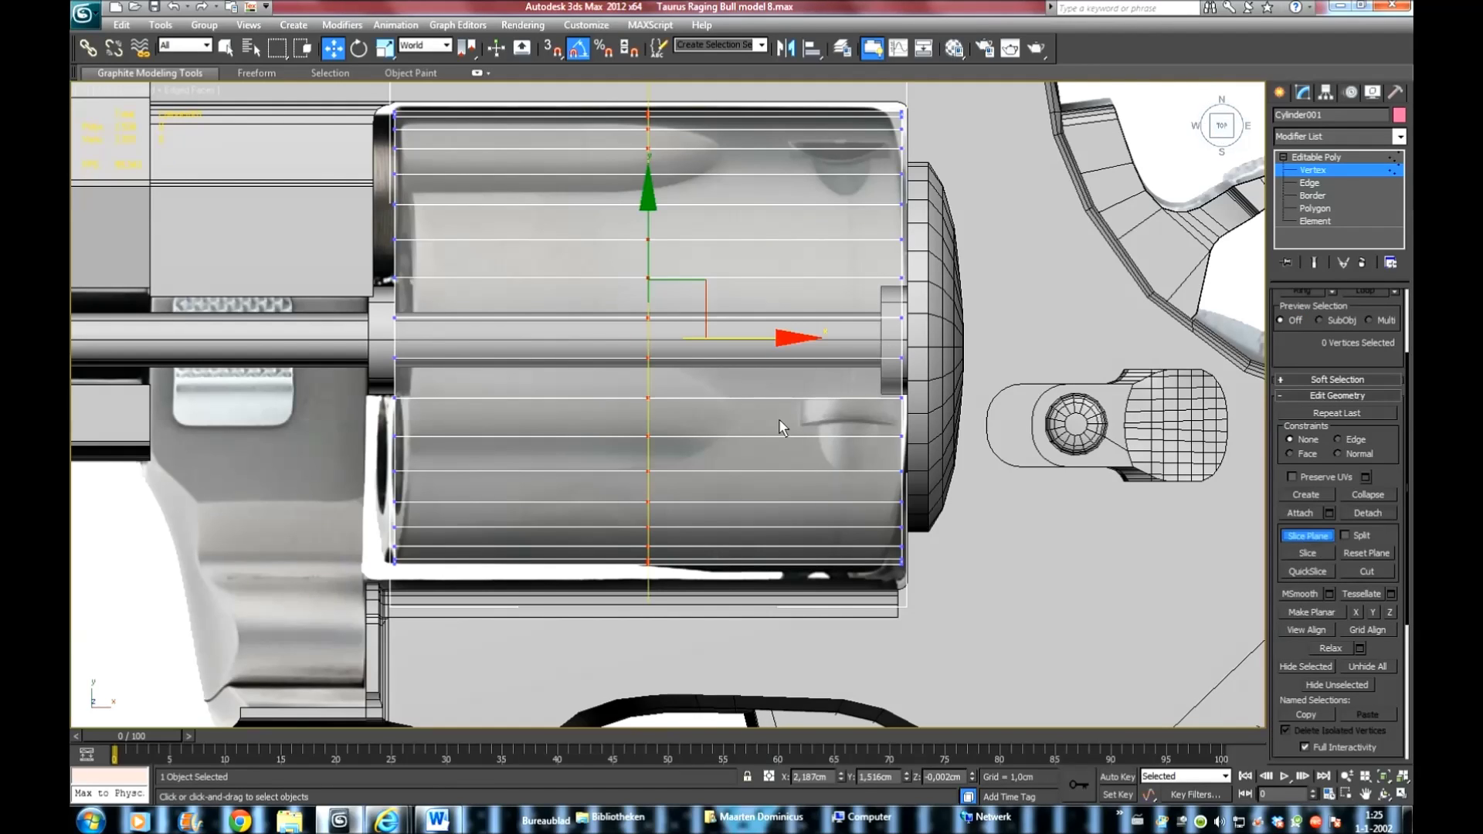
pyautogui.moveTo(754, 340); pyautogui.dragTo(827, 352)
pyautogui.click(1307, 554)
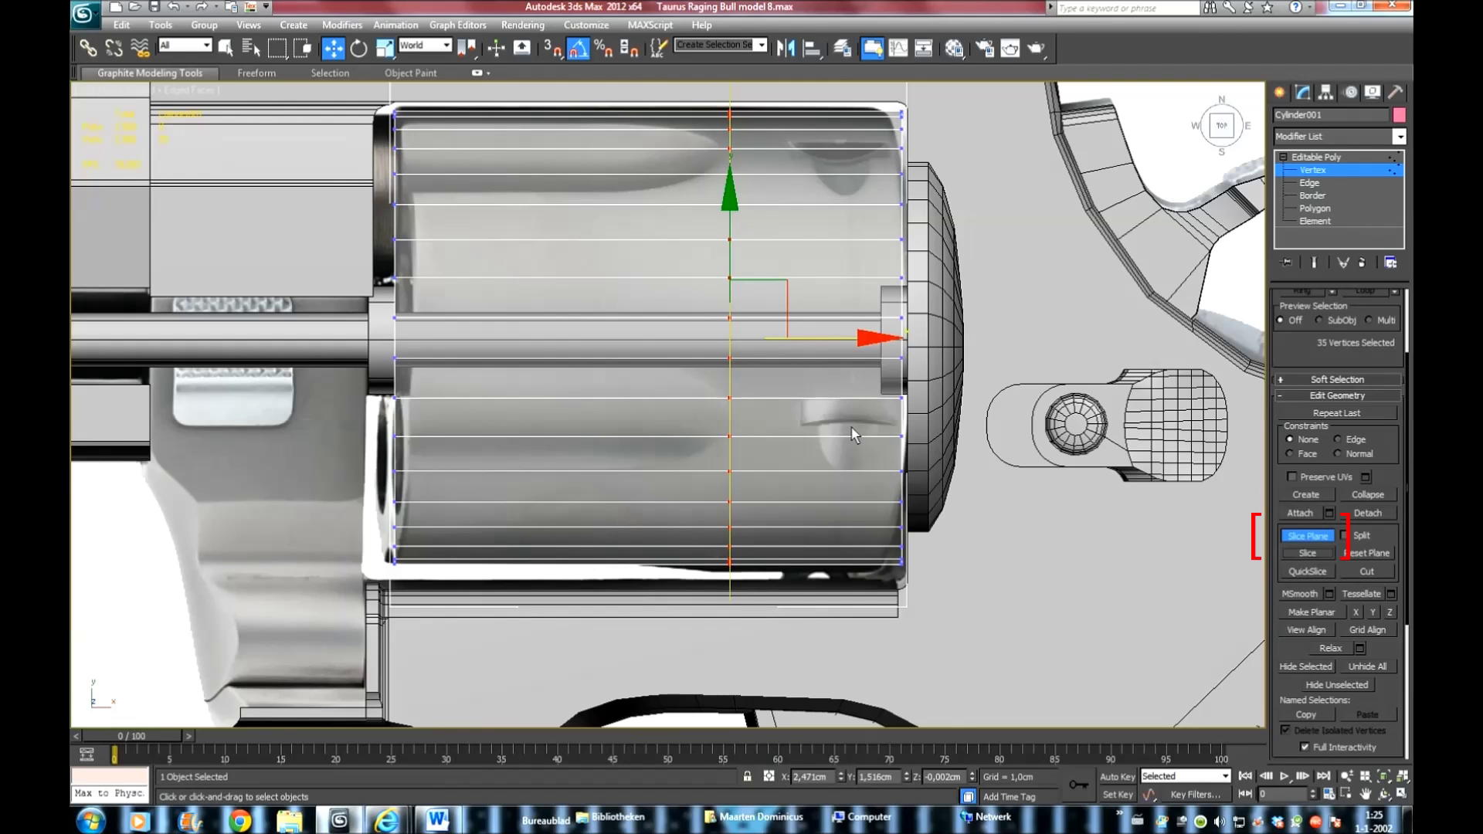
pyautogui.moveTo(827, 340); pyautogui.dragTo(745, 327)
pyautogui.click(1325, 555)
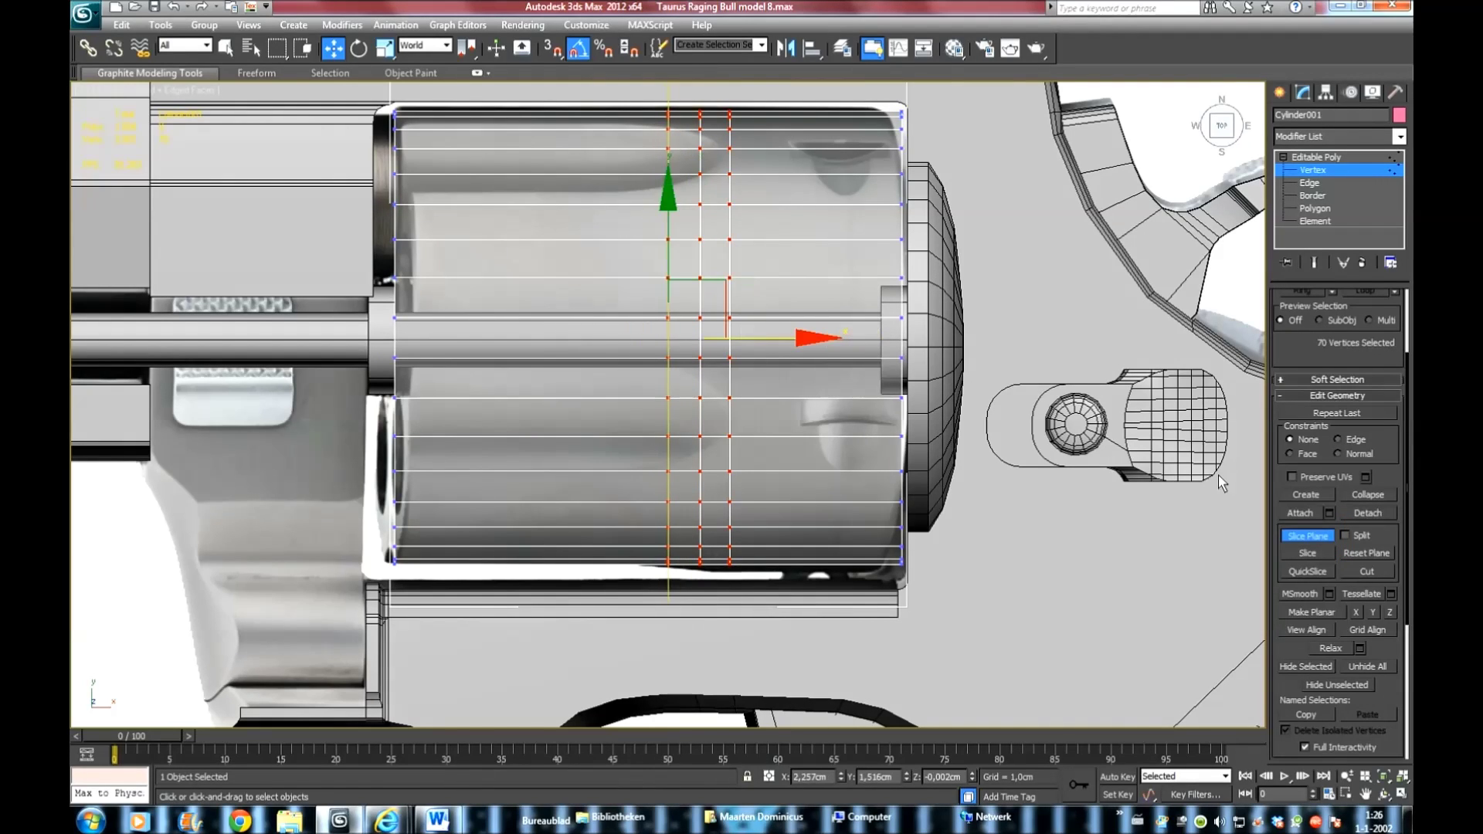
pyautogui.click(1317, 555)
pyautogui.moveTo(772, 337); pyautogui.dragTo(738, 339)
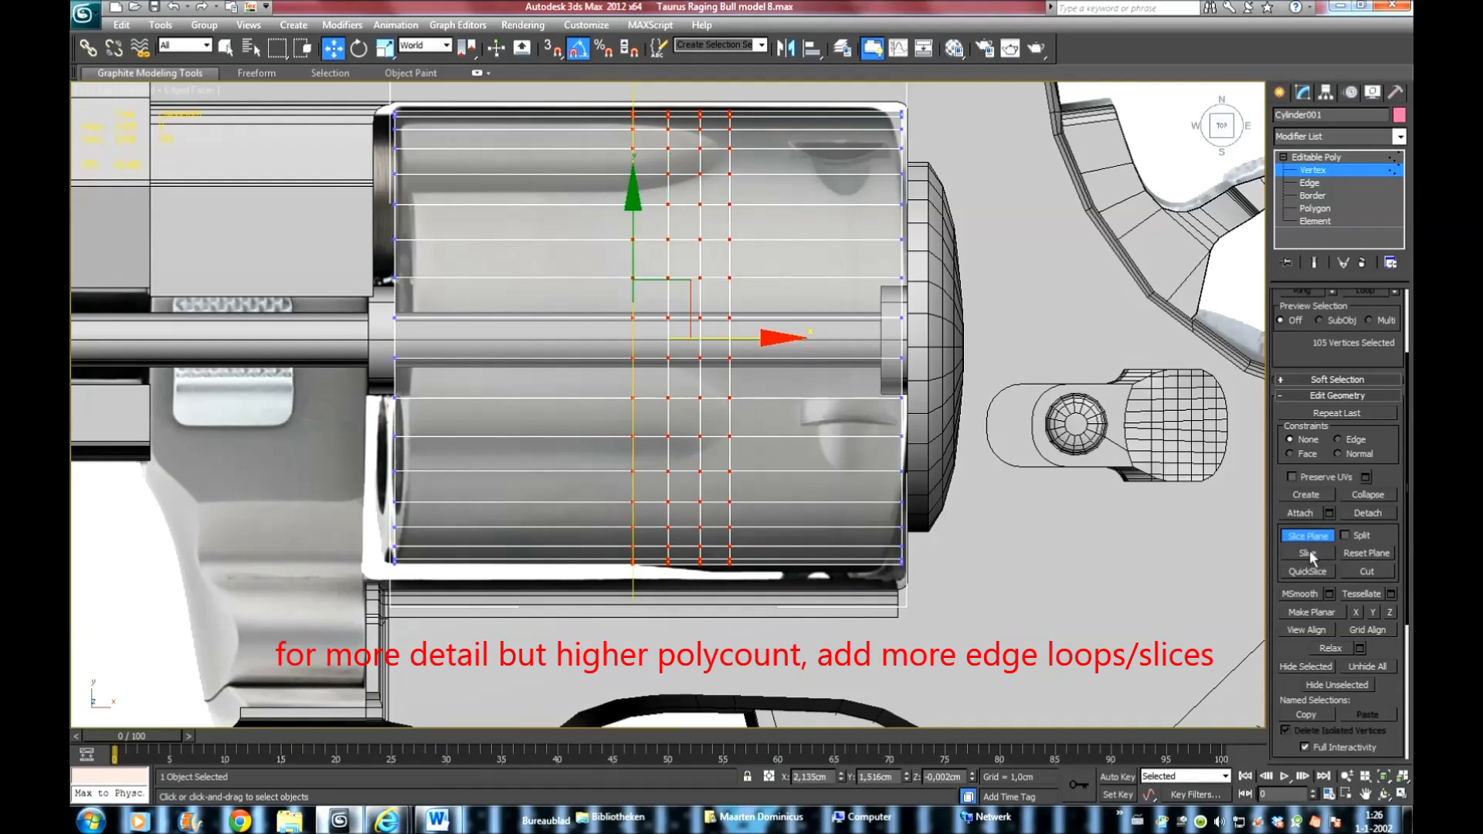
pyautogui.click(1311, 554)
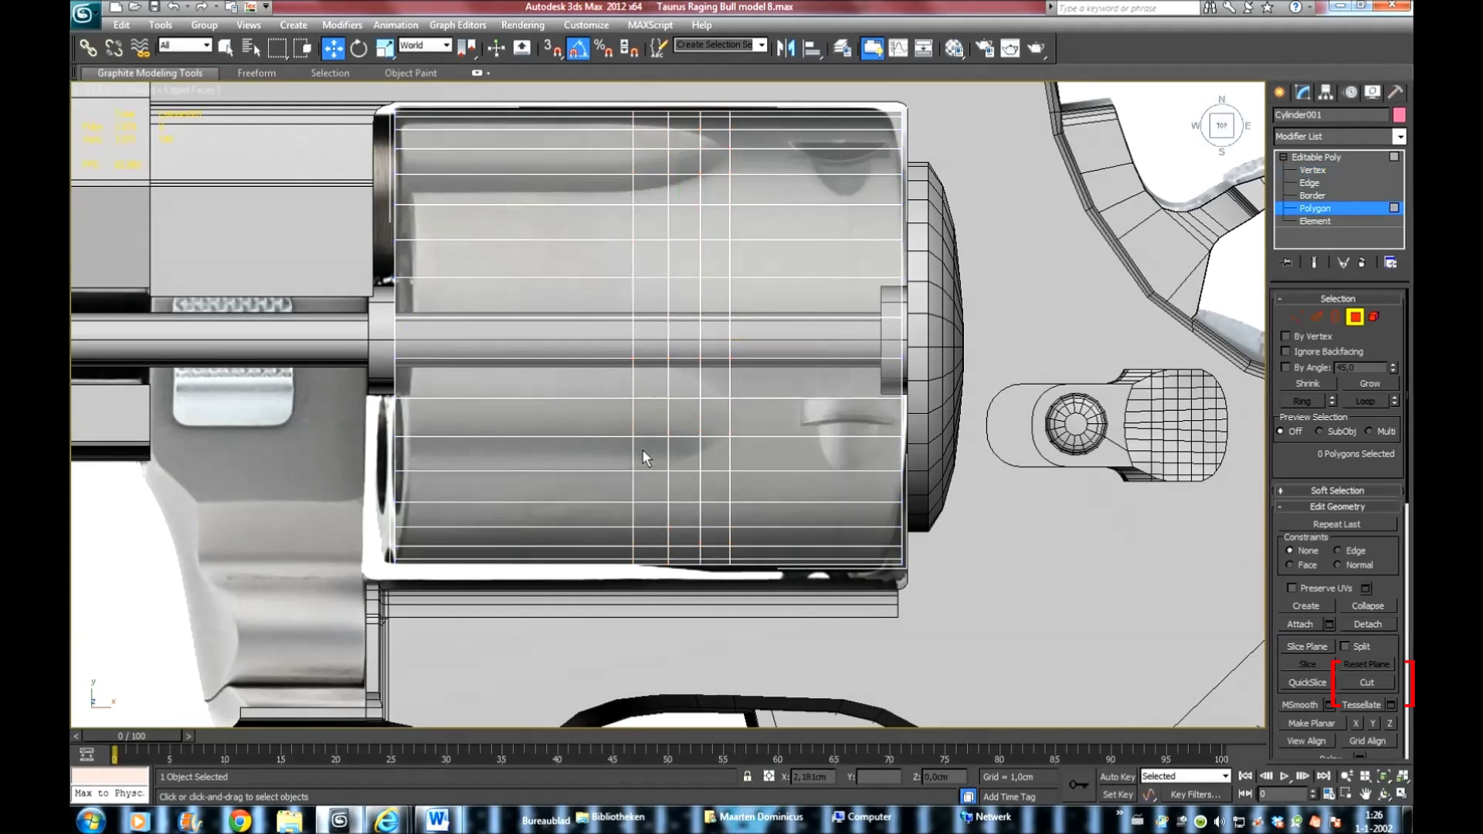
# Cut edges between the slice loops to outline the rounded rear end of a groove across the cylinder's top polygons
pyautogui.click(631, 400)
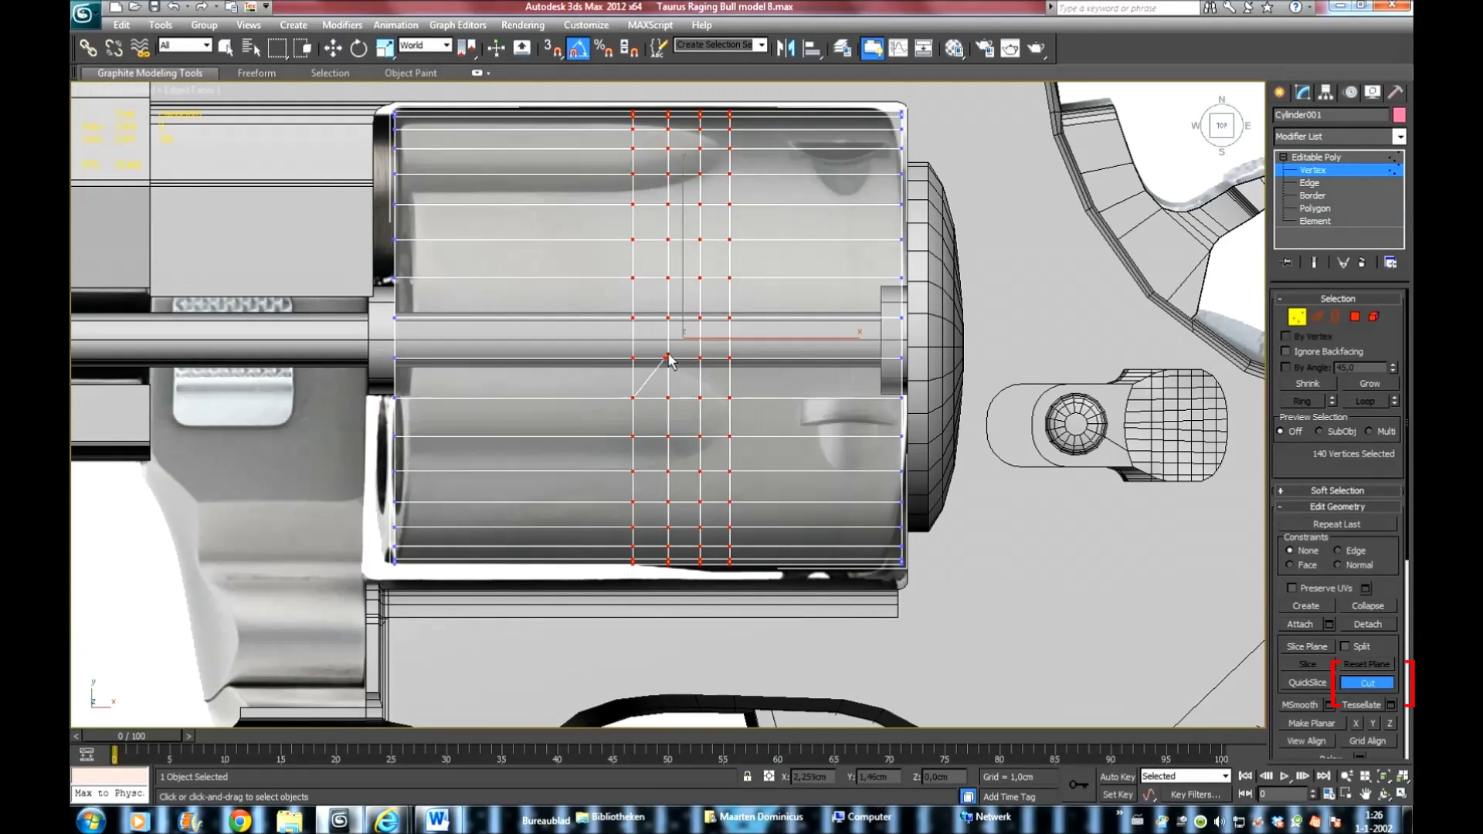
pyautogui.click(667, 394)
pyautogui.click(700, 378)
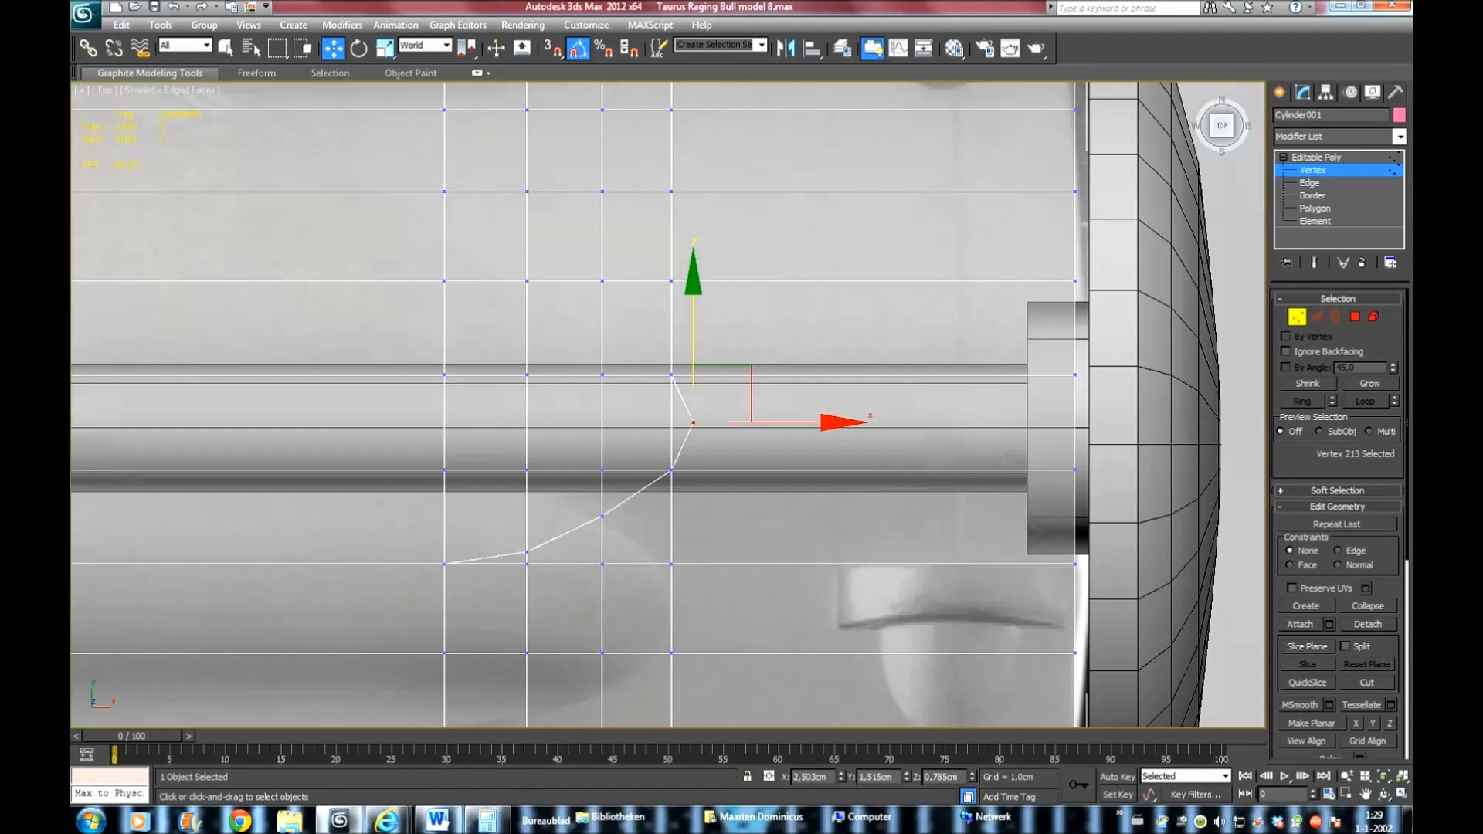
pyautogui.hotkey('alt', 'c')
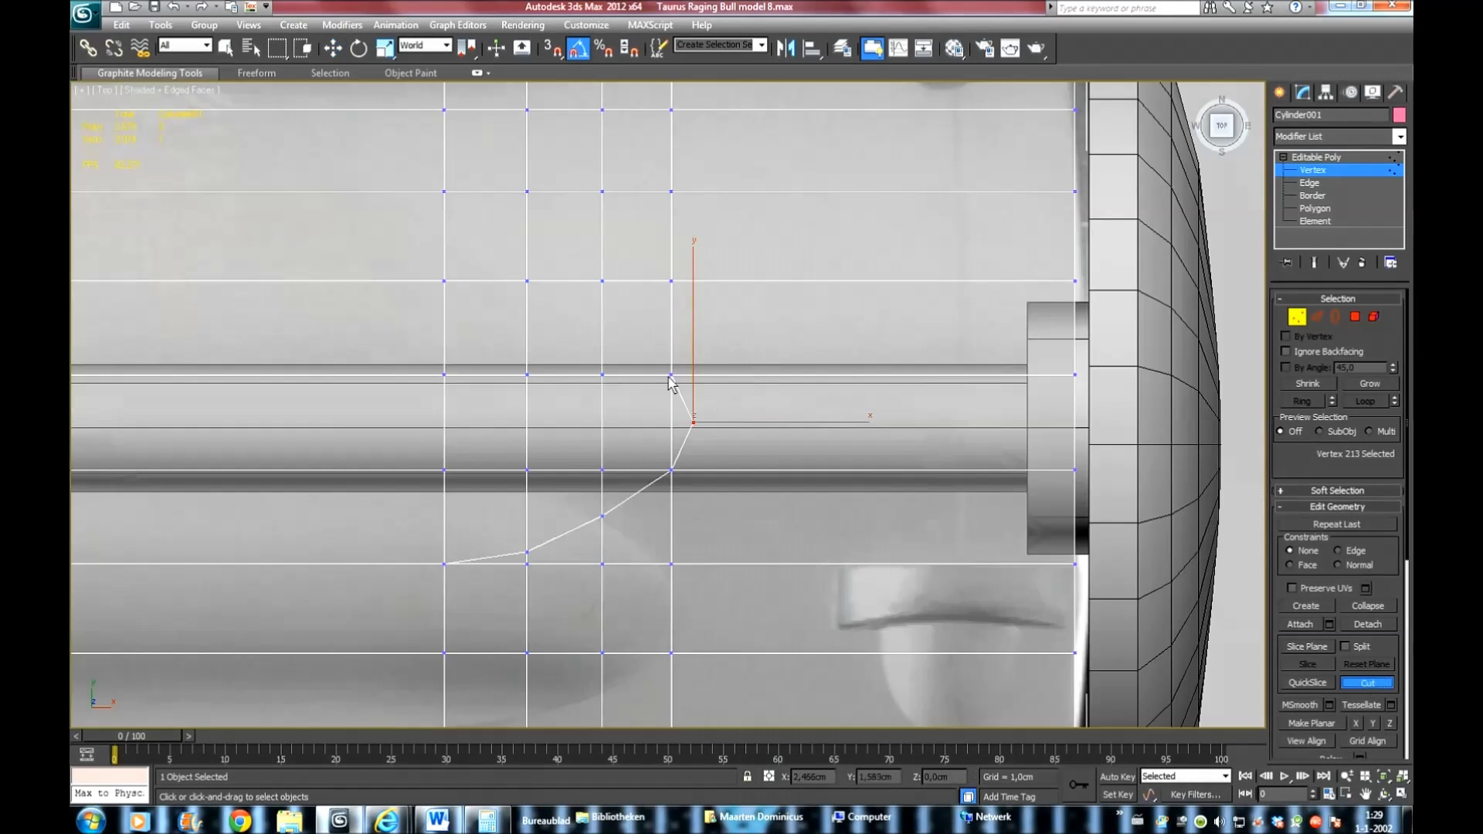
pyautogui.click(672, 375)
pyautogui.click(602, 319)
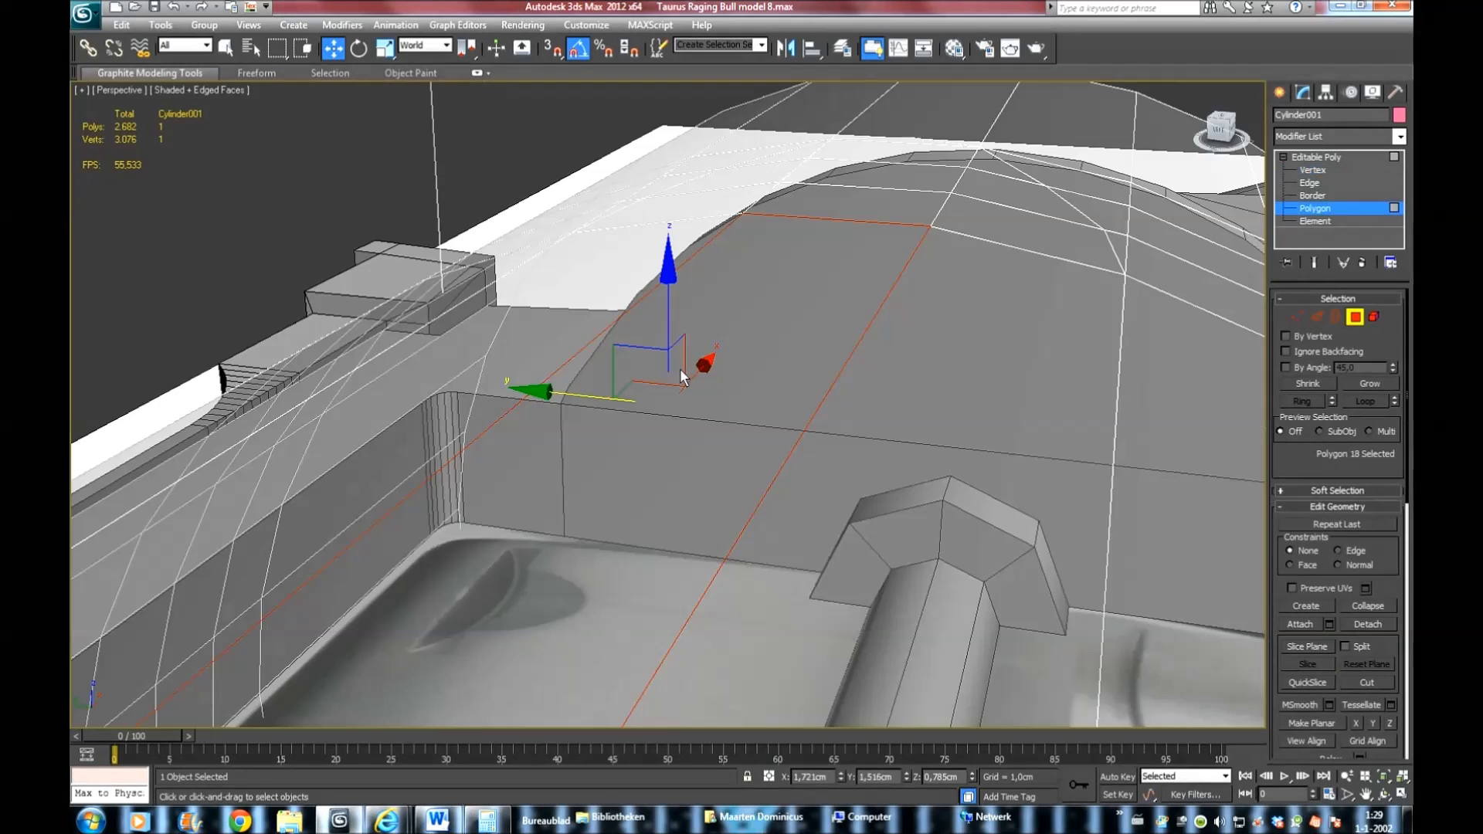
# Lower the groove's long central polygon by 0.107 cm and the two short cross edges behind it by about 0.05 cm
pyautogui.scroll(-4, 680, 369)
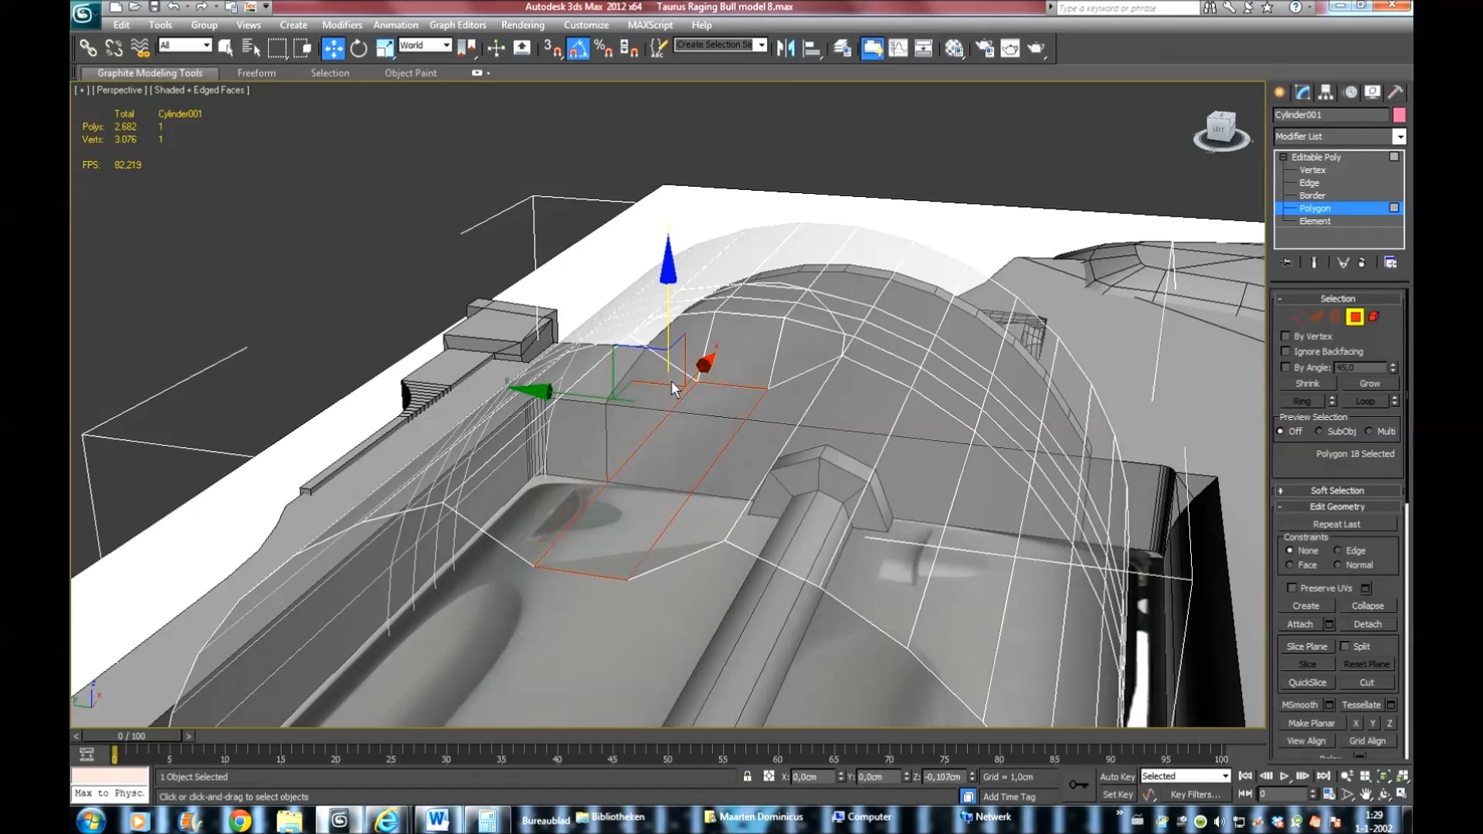
pyautogui.moveTo(673, 376); pyautogui.dragTo(674, 433)
pyautogui.click(1310, 183)
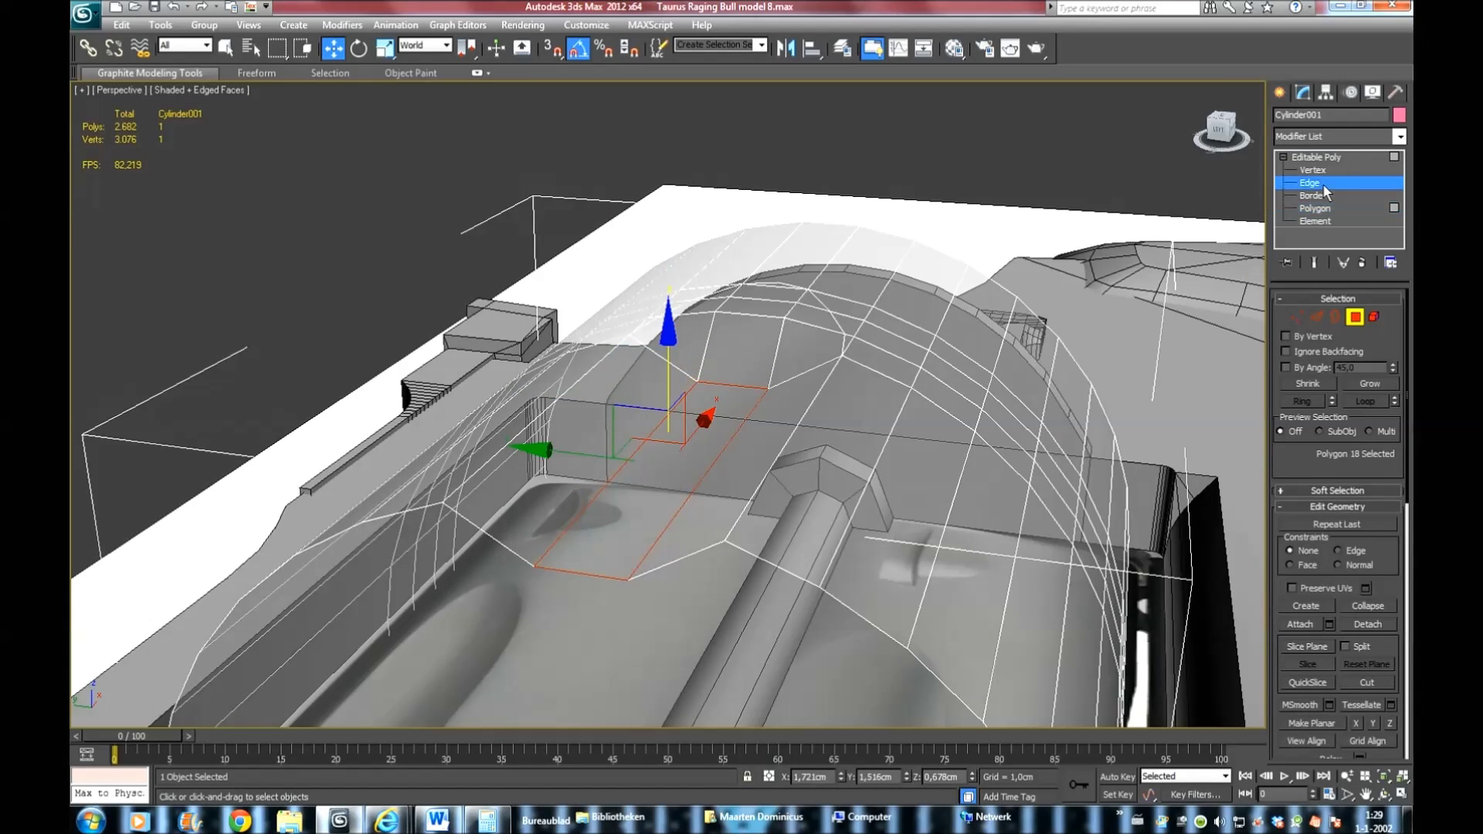
pyautogui.click(748, 313)
pyautogui.keyDown('ctrl'); pyautogui.click(767, 298); pyautogui.keyUp('ctrl')
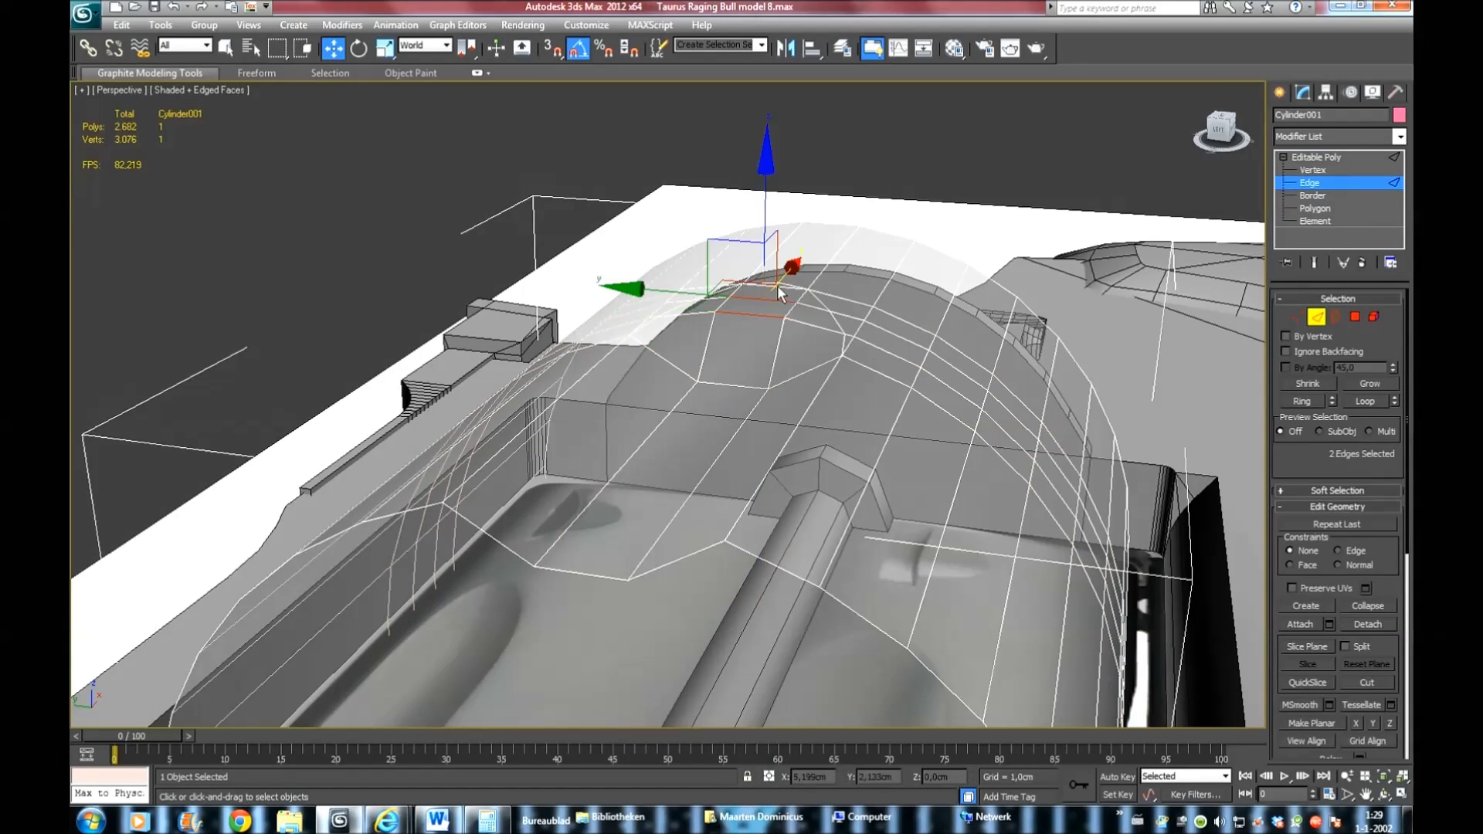
pyautogui.moveTo(769, 230); pyautogui.dragTo(767, 253)
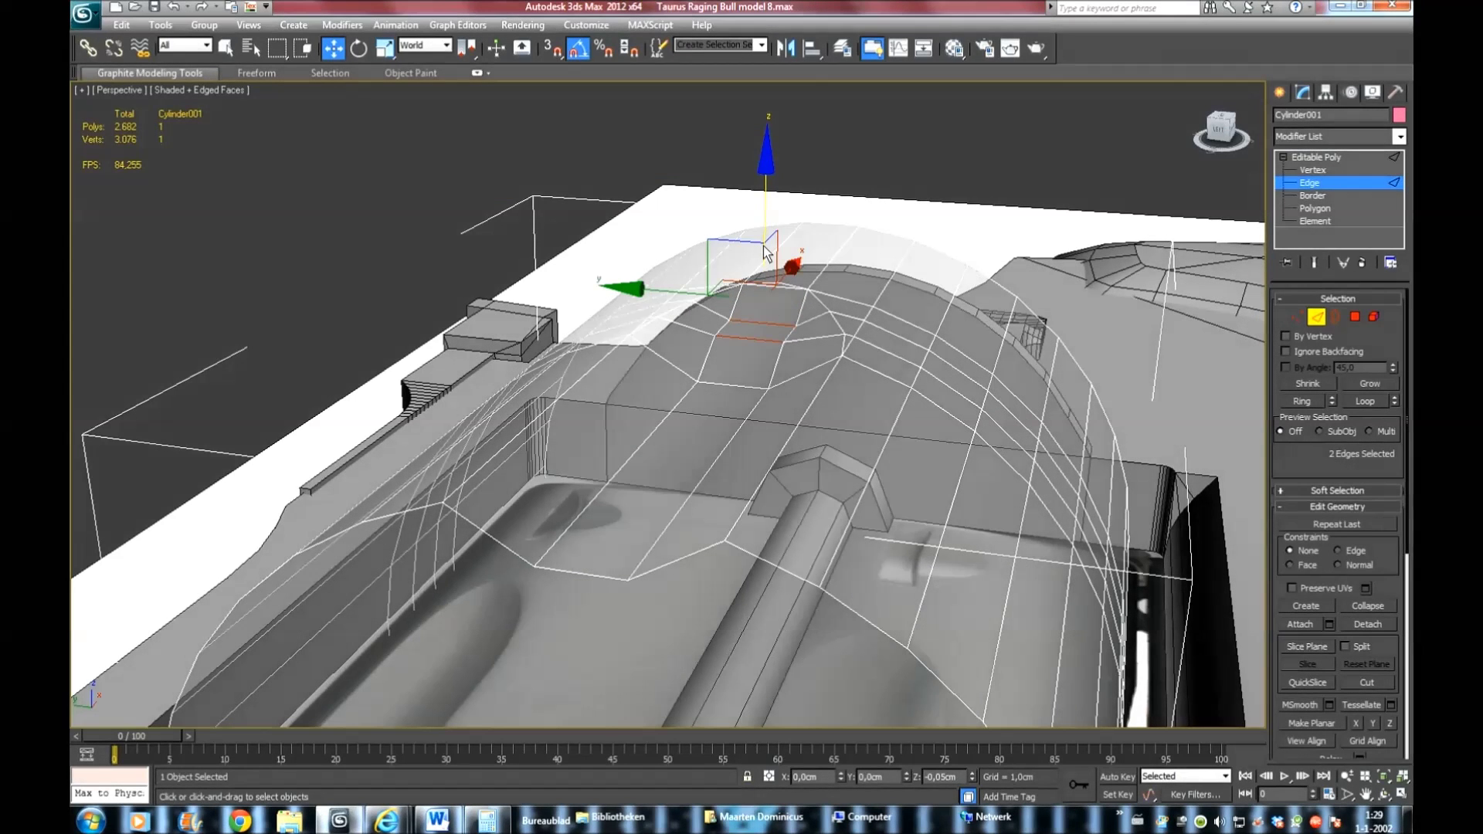
# Lower only the short cross edge nearest the groove's long central polygon by about 0.037 cm
pyautogui.click(743, 337)
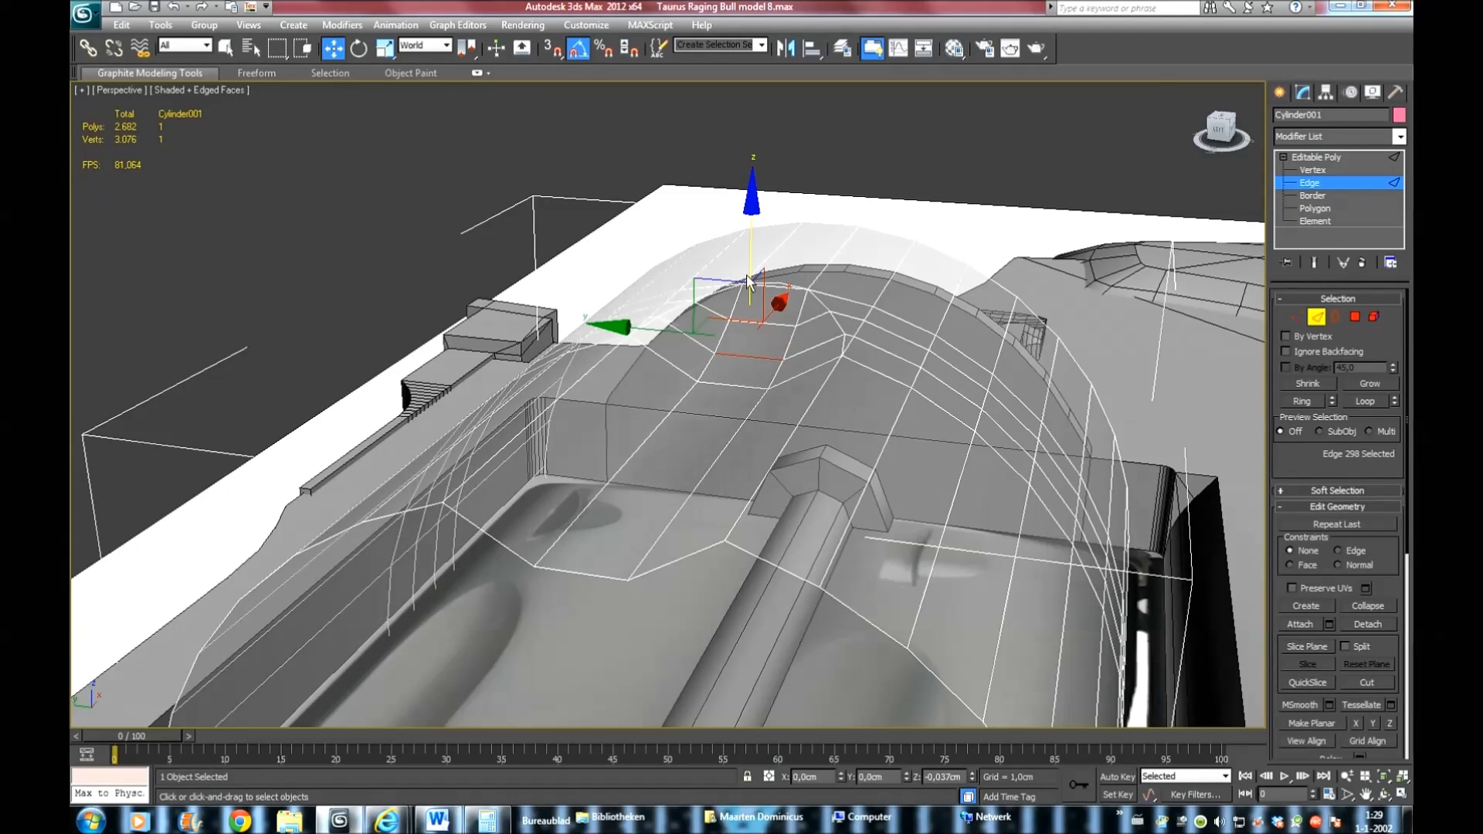
pyautogui.moveTo(748, 282); pyautogui.dragTo(749, 285)
pyautogui.press('F4')
pyautogui.press('F4')
pyautogui.click(1219, 134)
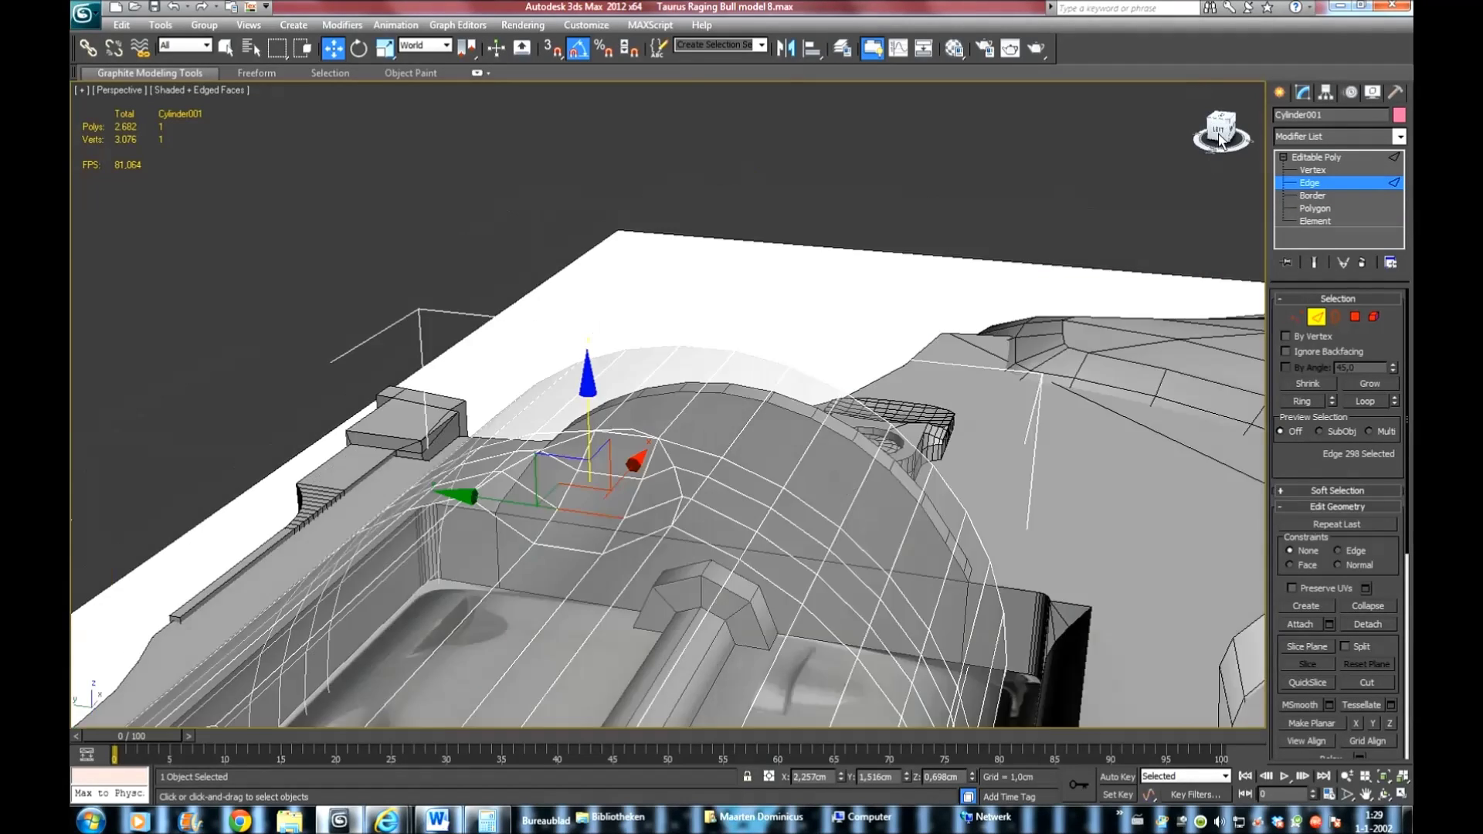
# Lower both short cross edges at the groove's rear end together by a slight amount along Z
pyautogui.hotkey('shift', 'z')
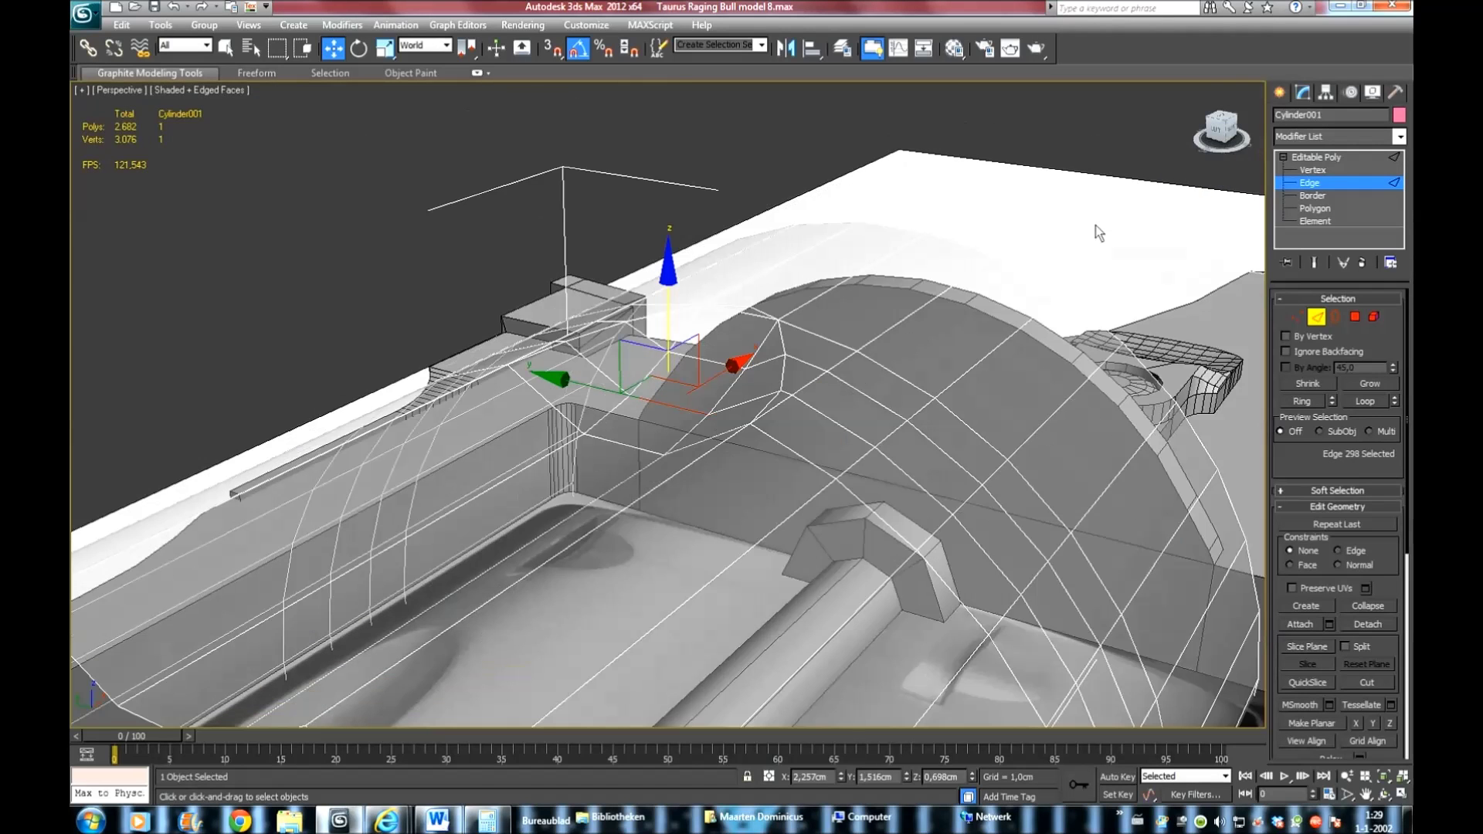
pyautogui.moveTo(1096, 225); pyautogui.dragTo(722, 345)
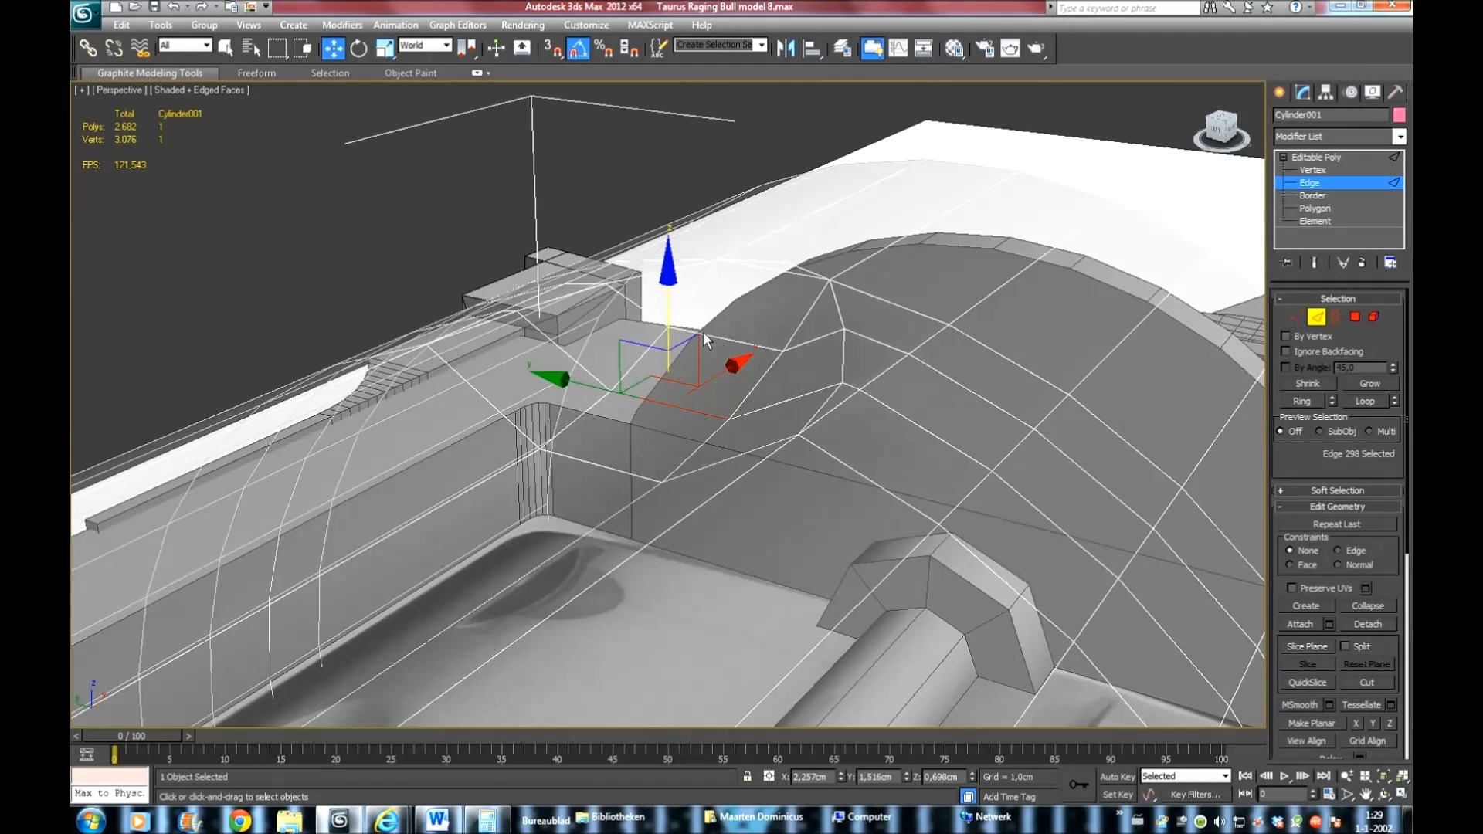
pyautogui.keyDown('ctrl'); pyautogui.click(703, 332); pyautogui.keyUp('ctrl')
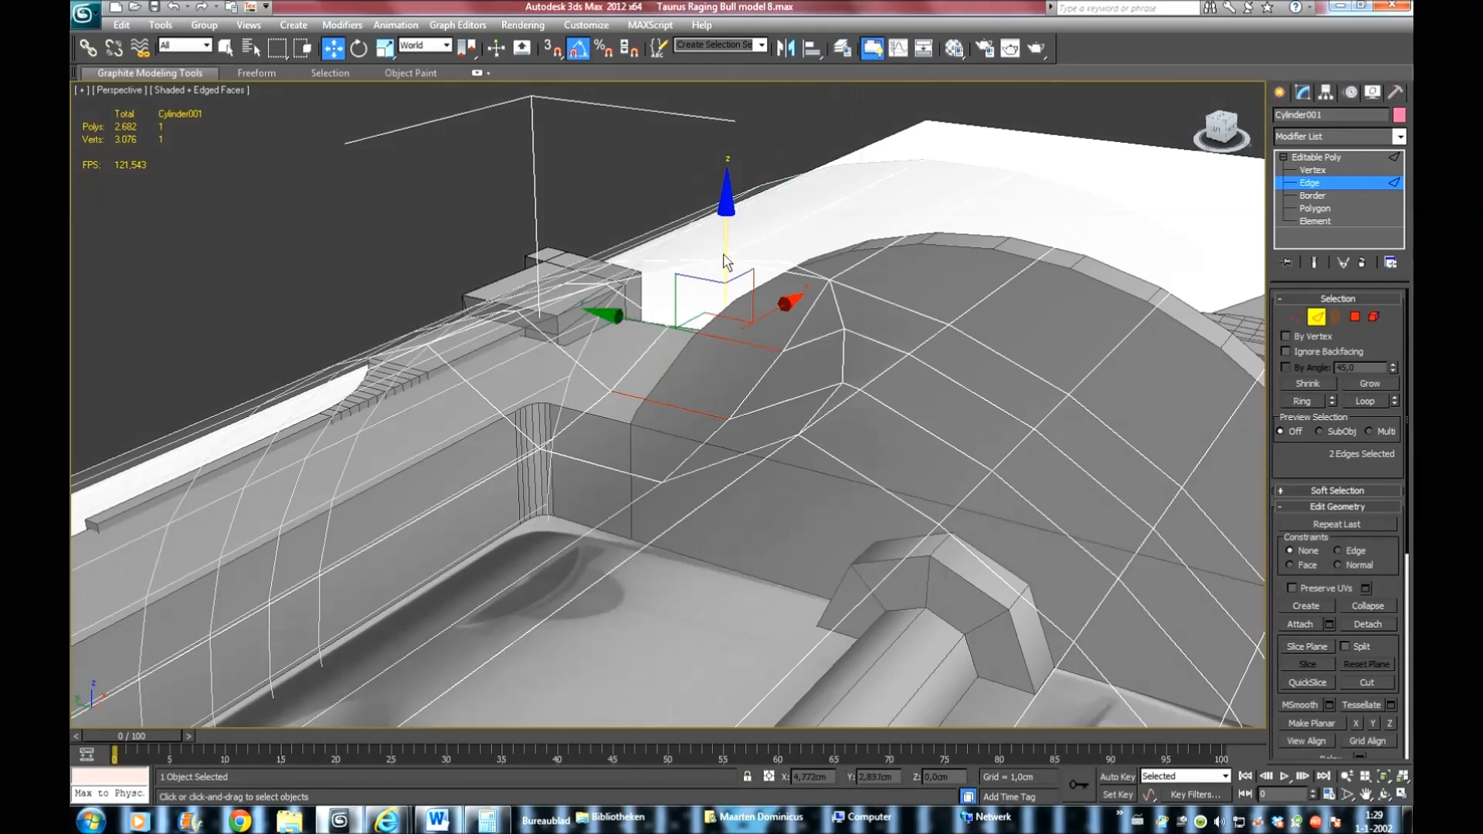
pyautogui.moveTo(725, 245); pyautogui.dragTo(726, 251)
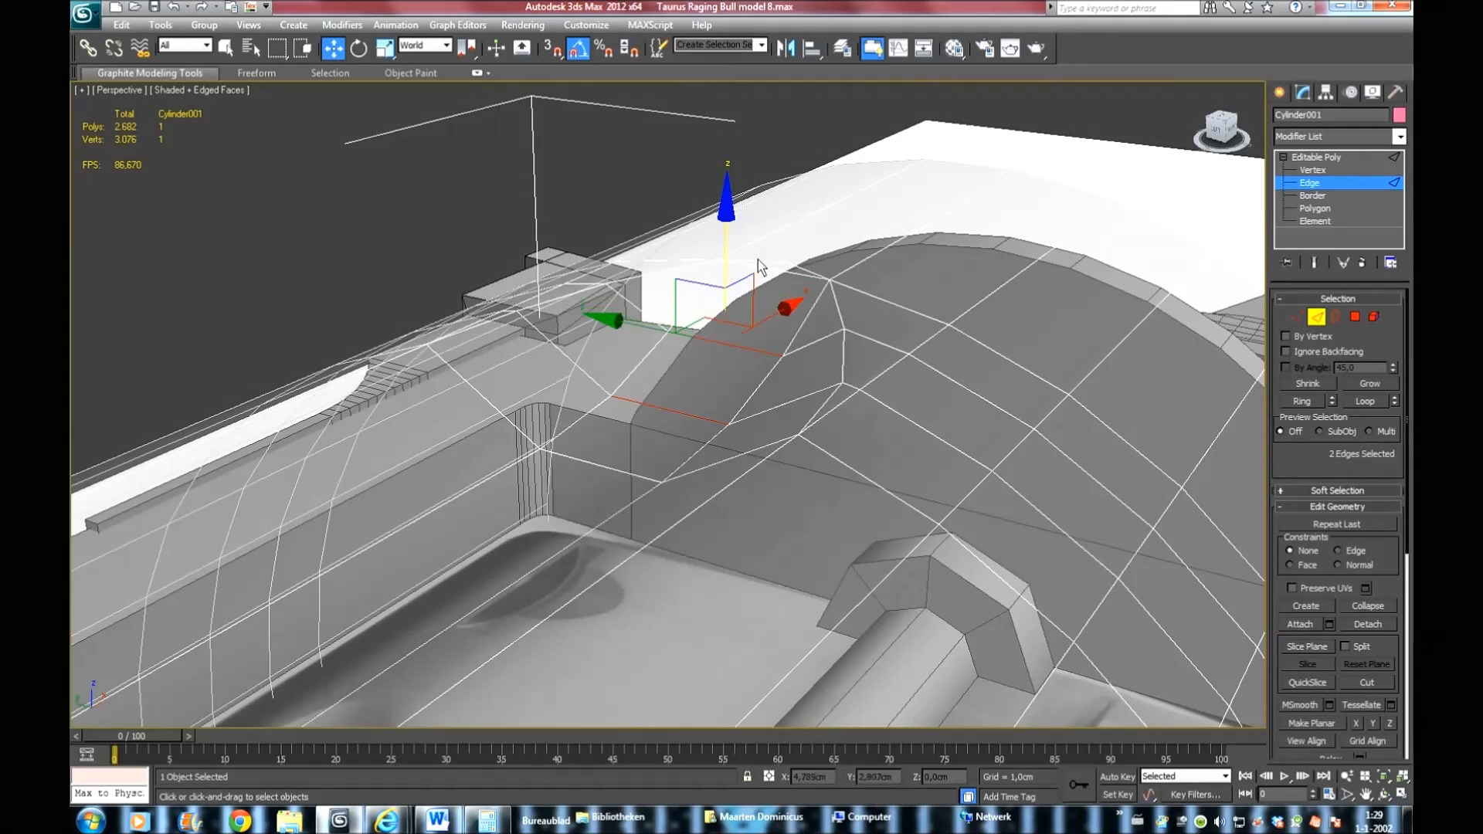
# Delete the cylinder's front cap and the side polygons next to the grooved segment, down to the frame
pyautogui.scroll(-4, 758, 260)
pyautogui.click(1083, 167)
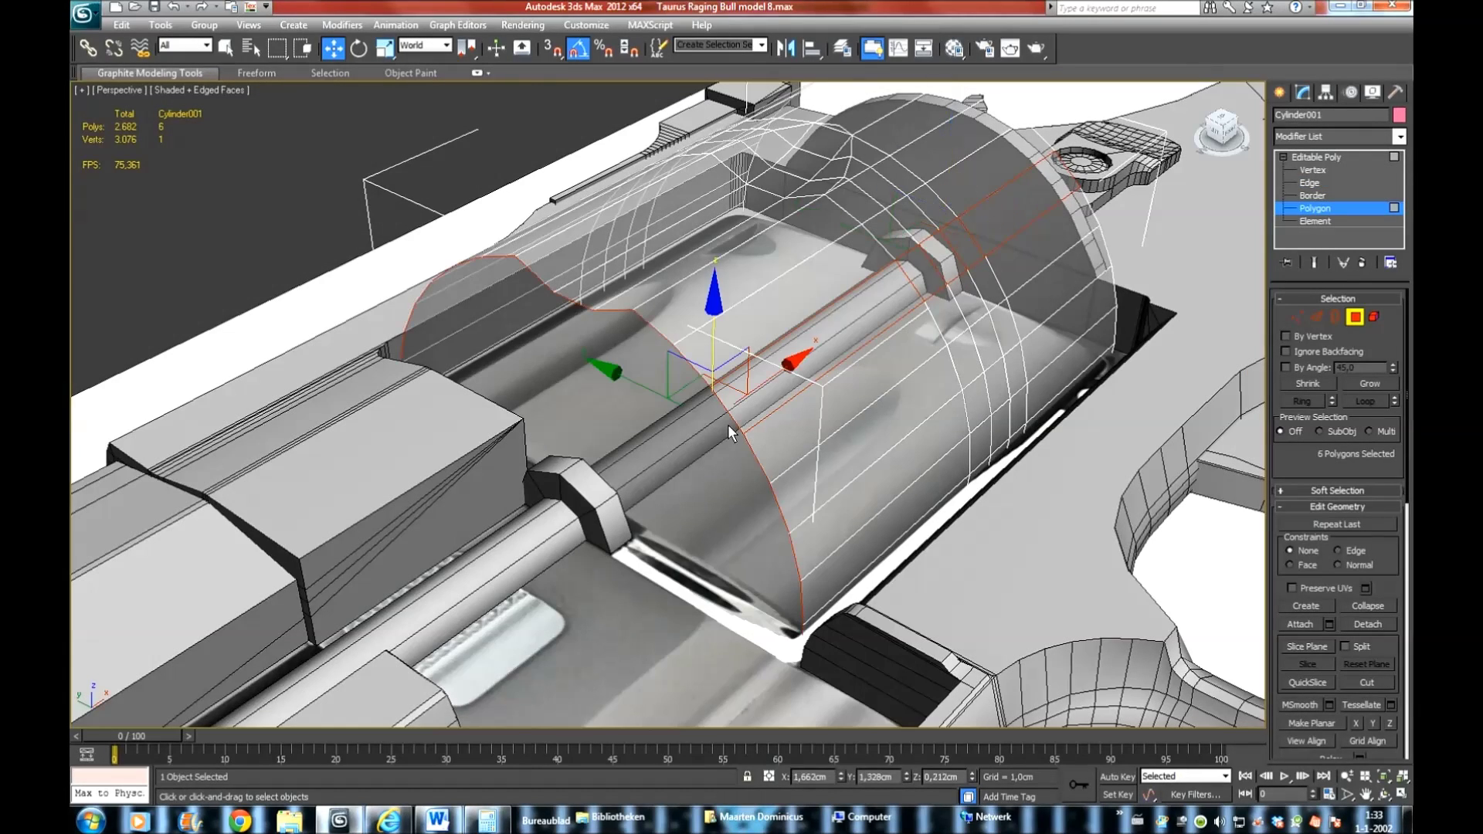
pyautogui.press('Delete')
pyautogui.click(812, 398)
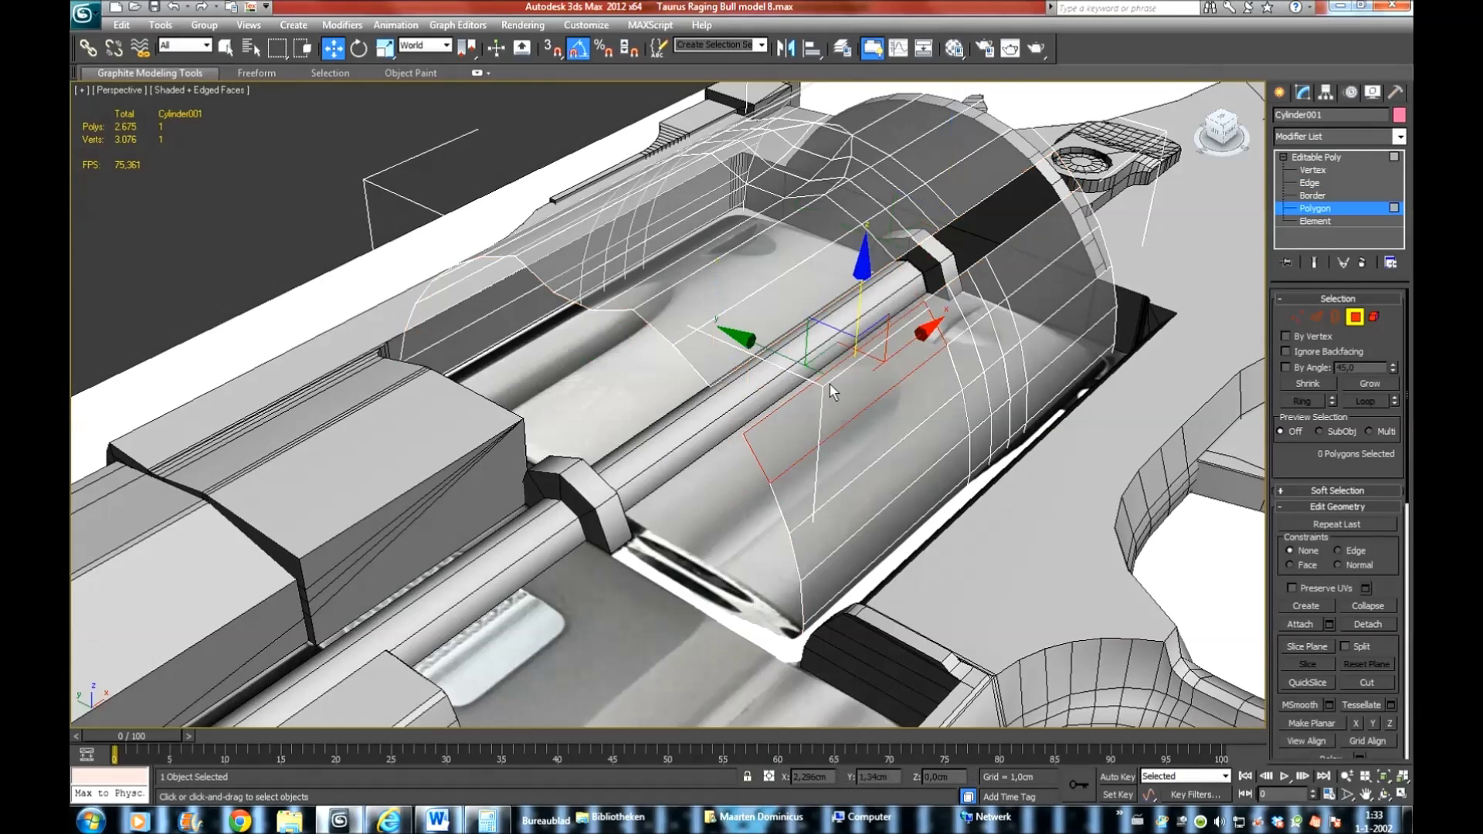
pyautogui.press('Delete')
pyautogui.click(865, 436)
pyautogui.press('Delete')
pyautogui.click(975, 294)
pyautogui.click(1080, 255)
pyautogui.press('Delete')
pyautogui.press('Delete')
pyautogui.click(963, 407)
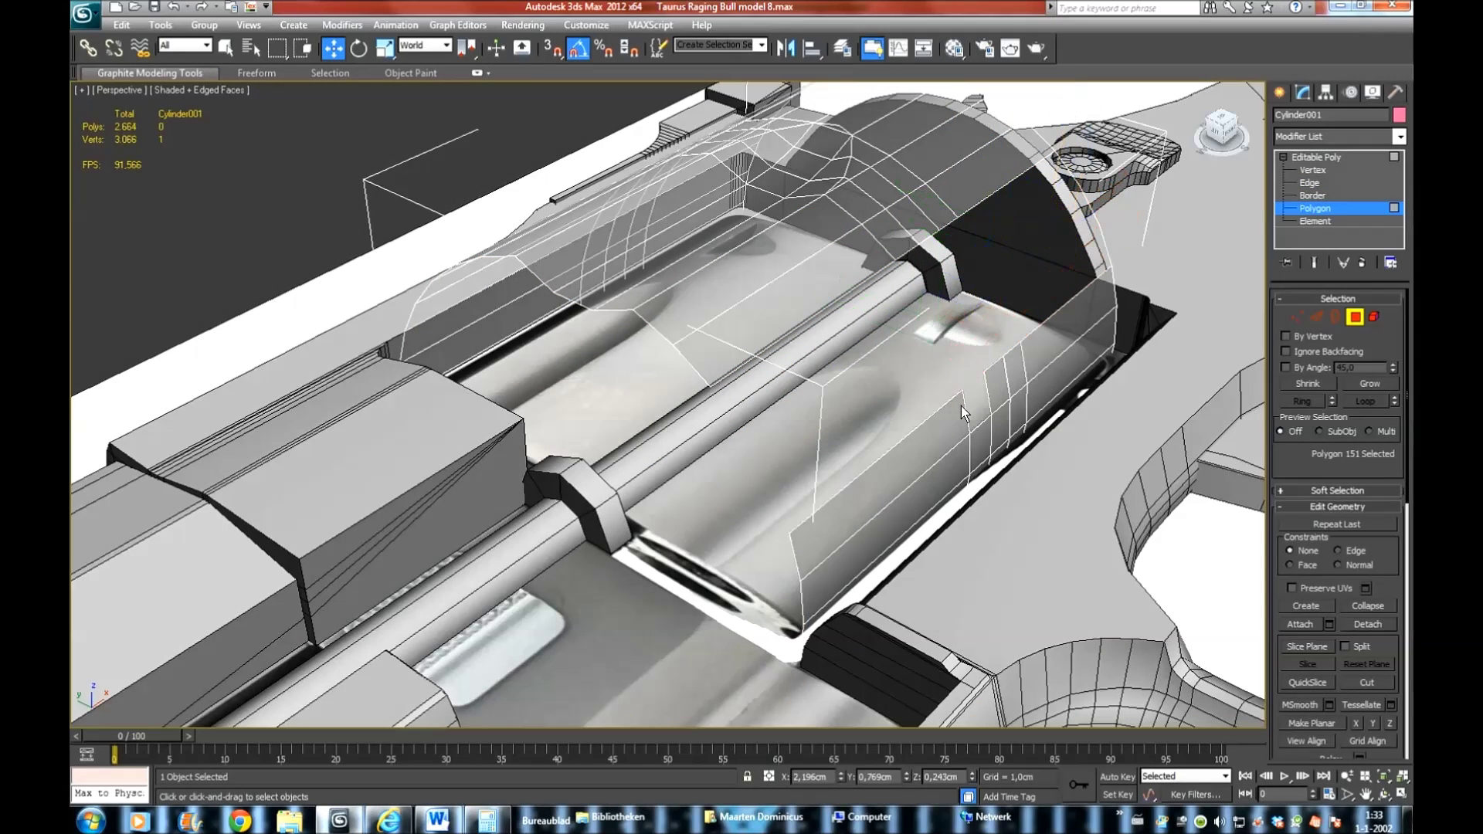
pyautogui.press('Delete')
pyautogui.click(1026, 347)
pyautogui.press('Delete')
pyautogui.click(996, 423)
pyautogui.click(959, 472)
pyautogui.press('Delete')
pyautogui.click(960, 496)
pyautogui.press('Delete')
pyautogui.click(1008, 445)
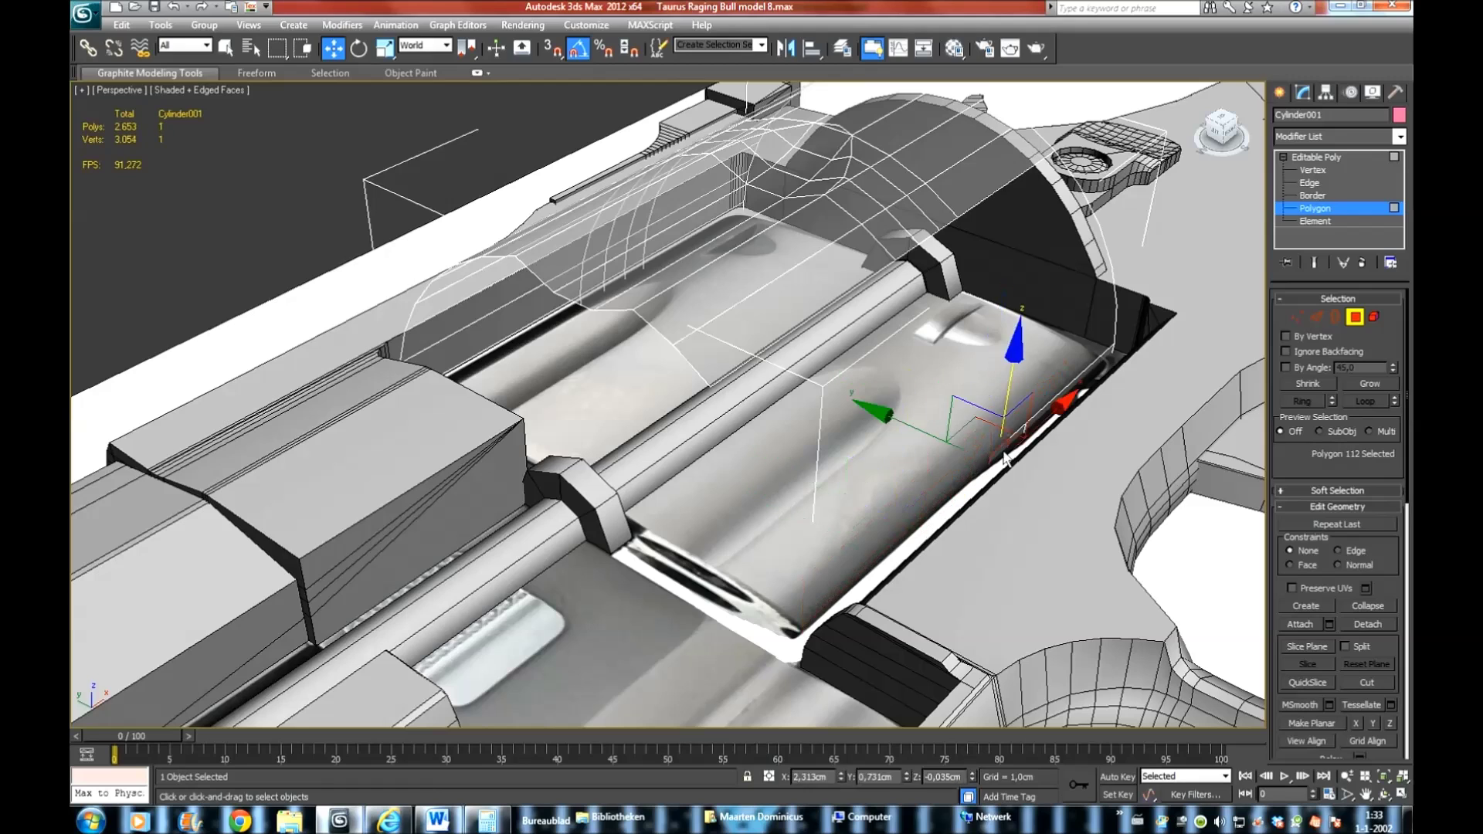
pyautogui.press('Delete')
pyautogui.click(1040, 425)
pyautogui.press('Delete')
# Delete the cylinder polygons below the grooved segment in the Front view and return to whole-object level
pyautogui.press('f')
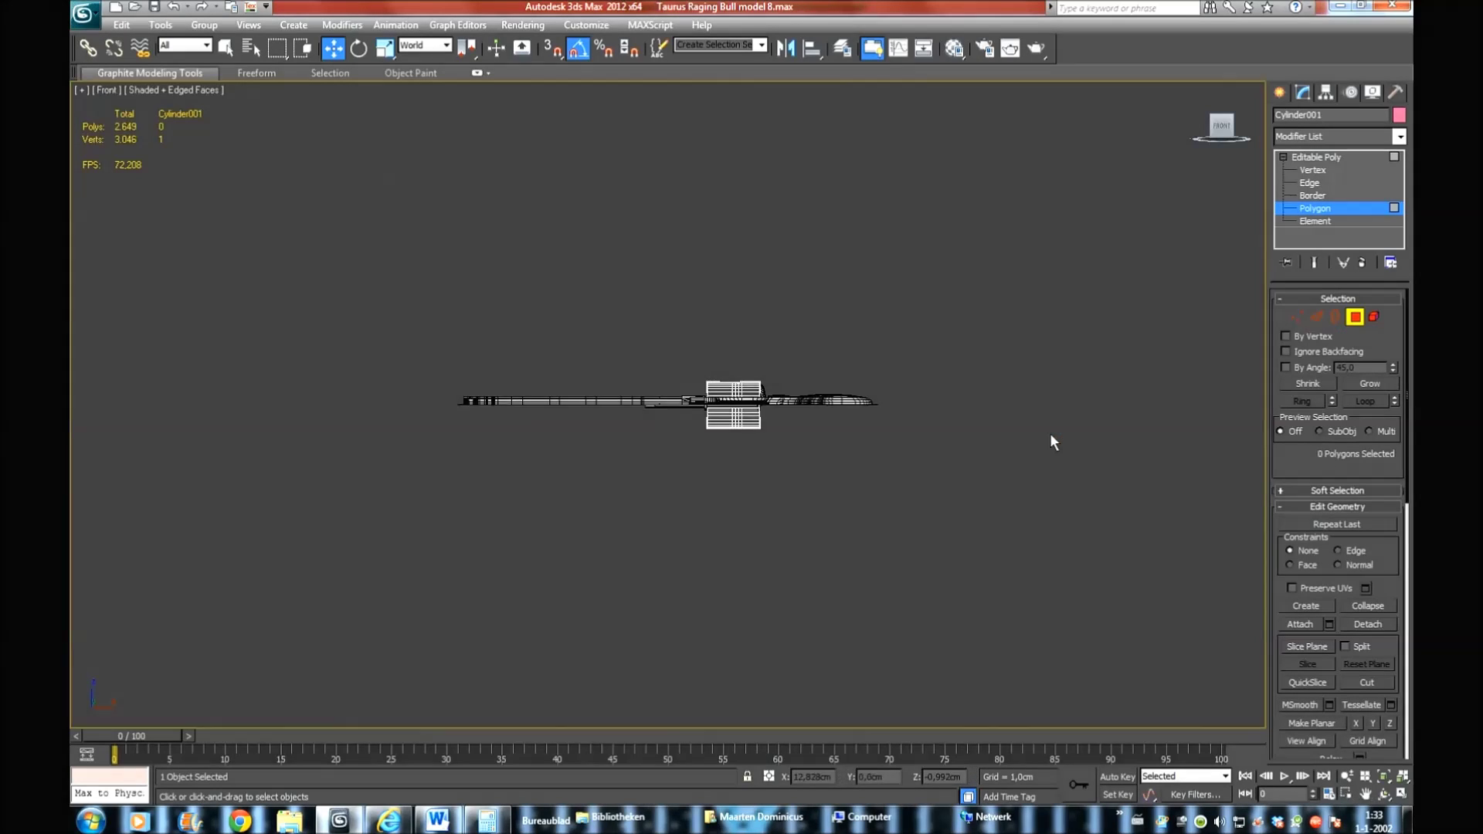
pyautogui.press('z')
pyautogui.click(1314, 157)
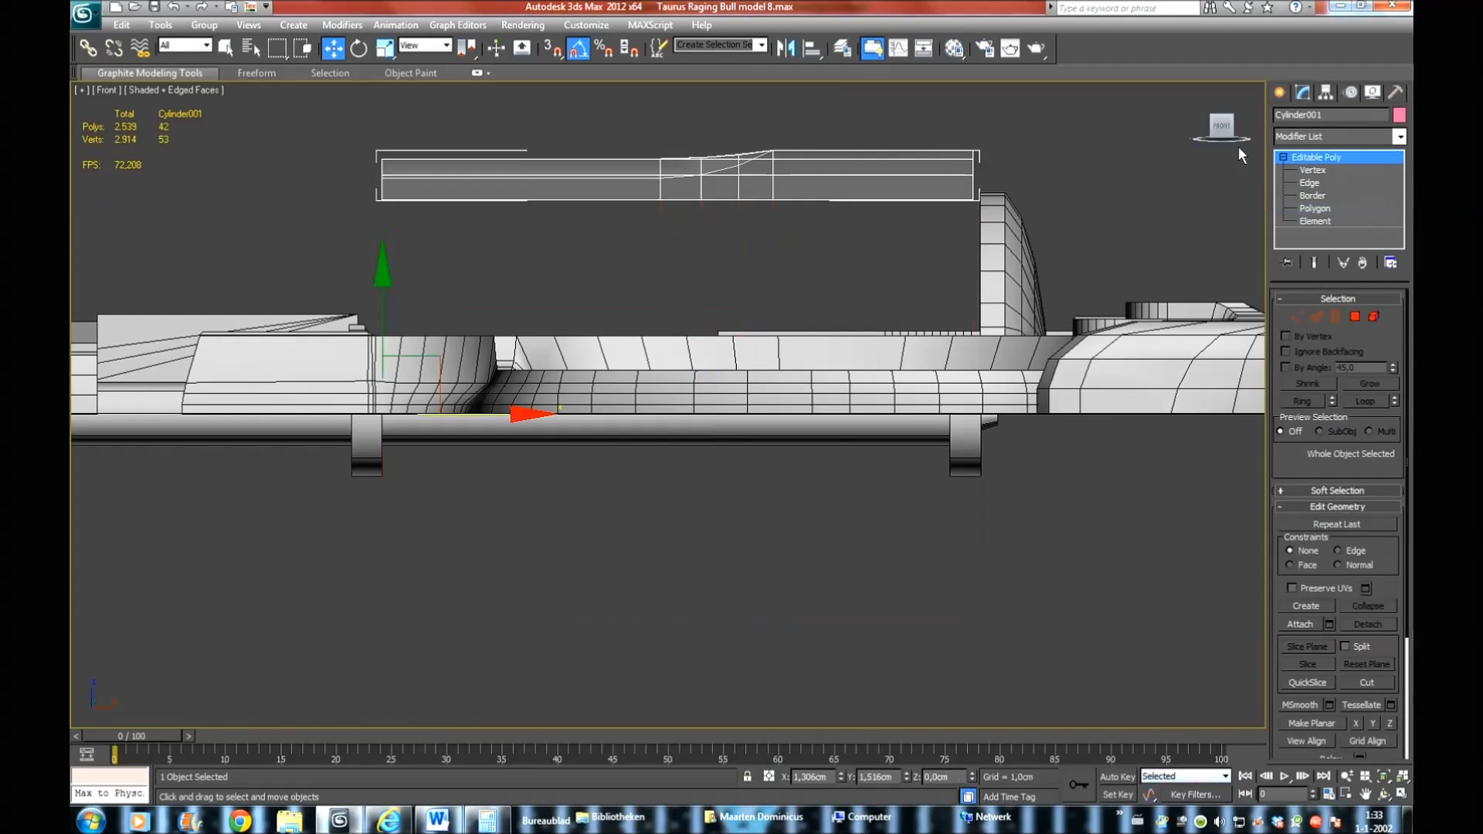
# Select all the polygons forming the groove on the cylinder segment, including the small ones around its rounded rear end
pyautogui.moveTo(1236, 143)
pyautogui.mouseDown()
pyautogui.moveTo(1097, 142)
pyautogui.moveTo(1230, 132)
pyautogui.mouseUp()
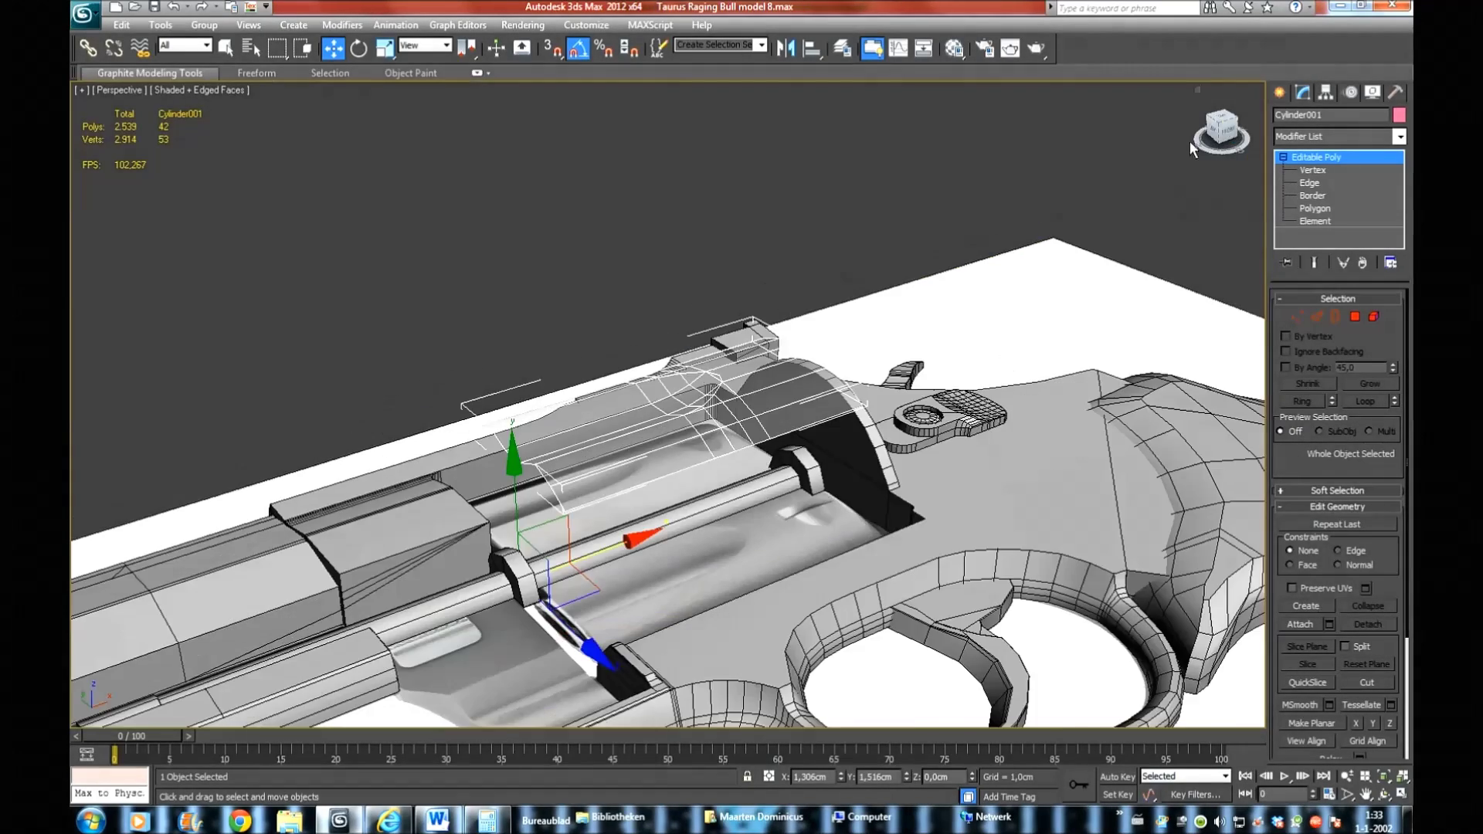
pyautogui.press('4')
pyautogui.scroll(3, 617, 438)
pyautogui.click(617, 437)
pyautogui.keyDown('ctrl'); pyautogui.click(616, 437); pyautogui.keyUp('ctrl')
pyautogui.keyDown('ctrl'); pyautogui.click(669, 436); pyautogui.keyUp('ctrl')
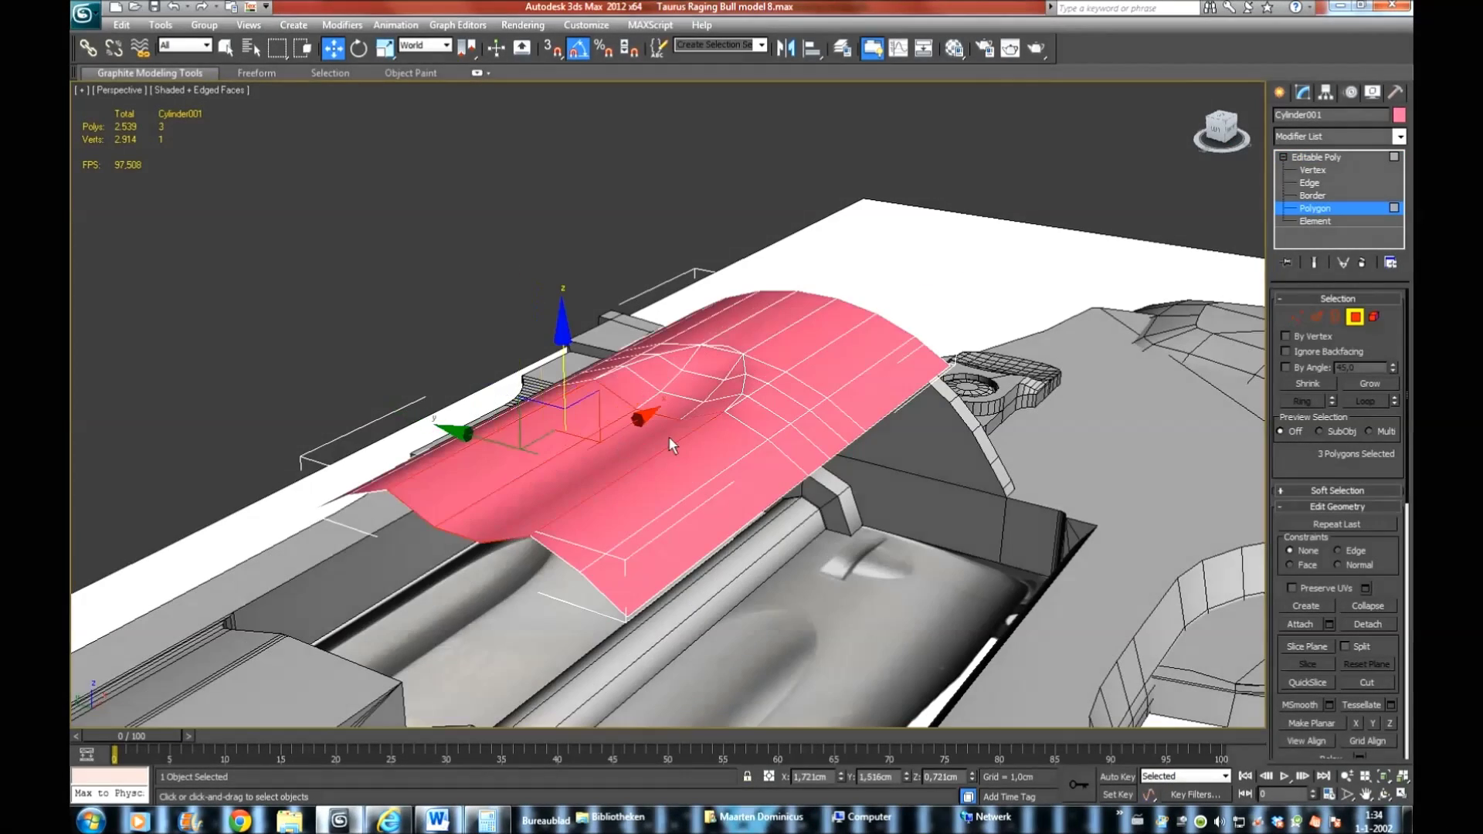
pyautogui.keyDown('ctrl'); pyautogui.click(643, 387); pyautogui.keyUp('ctrl')
pyautogui.keyDown('ctrl'); pyautogui.click(658, 377); pyautogui.keyUp('ctrl')
pyautogui.keyDown('ctrl'); pyautogui.click(680, 367); pyautogui.keyUp('ctrl')
pyautogui.keyDown('ctrl'); pyautogui.click(702, 361); pyautogui.keyUp('ctrl')
pyautogui.keyDown('ctrl'); pyautogui.click(734, 411); pyautogui.keyUp('ctrl')
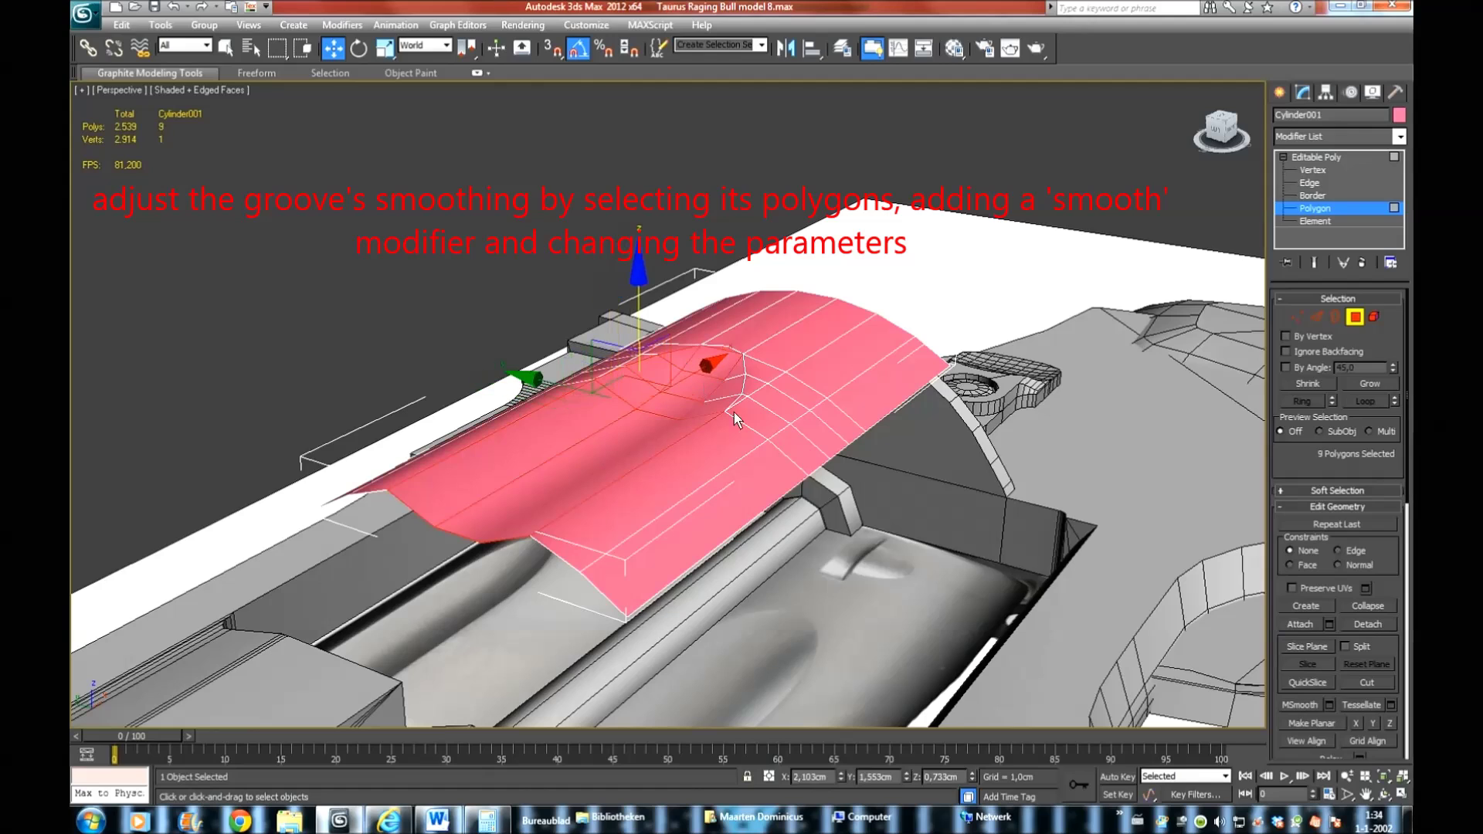
pyautogui.keyDown('ctrl'); pyautogui.click(723, 401); pyautogui.keyUp('ctrl')
pyautogui.keyDown('ctrl'); pyautogui.click(734, 391); pyautogui.keyUp('ctrl')
pyautogui.keyDown('ctrl'); pyautogui.click(730, 355); pyautogui.keyUp('ctrl')
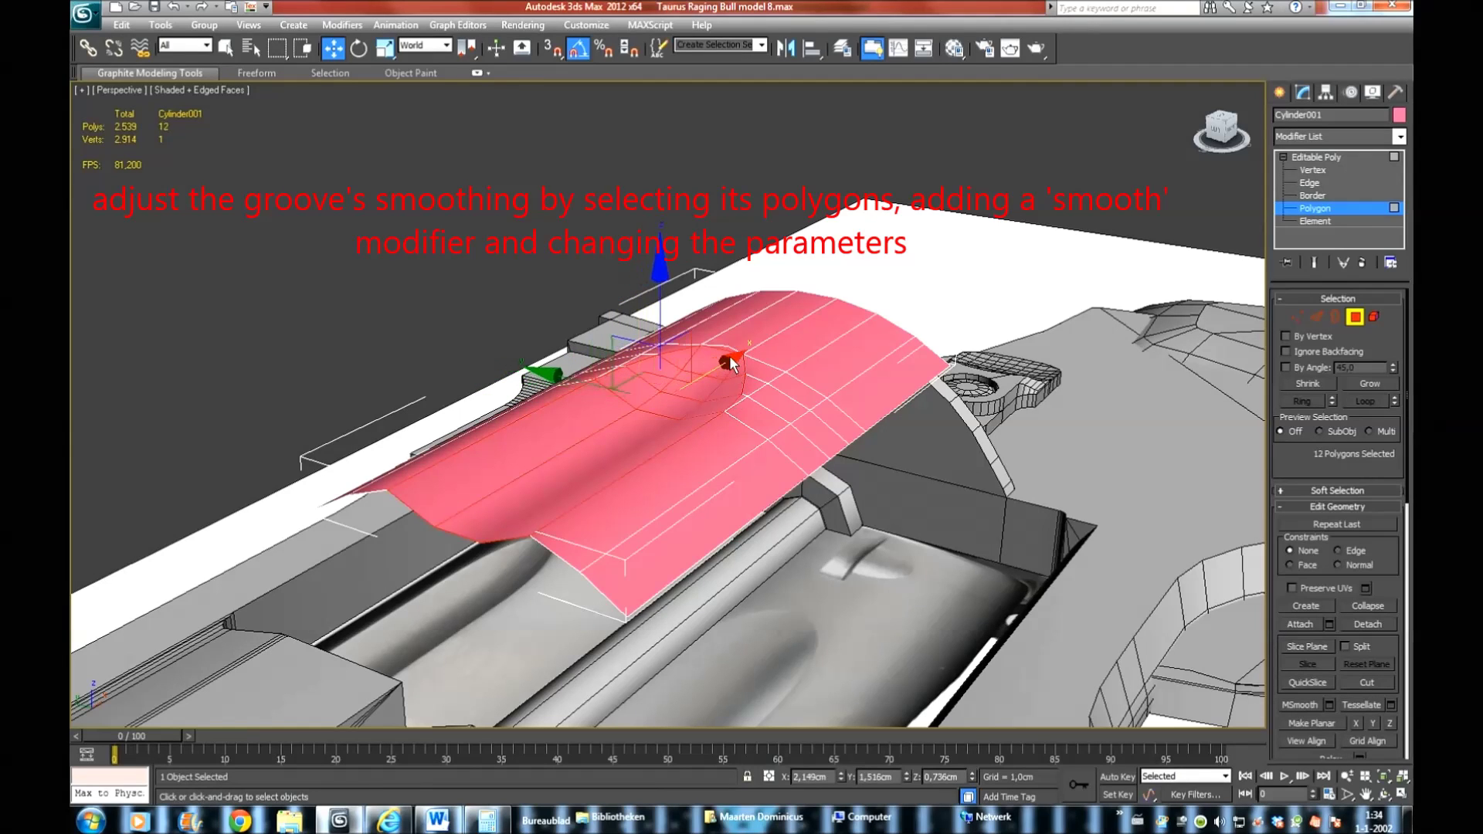
pyautogui.keyDown('ctrl'); pyautogui.click(732, 360); pyautogui.keyUp('ctrl')
# Apply a Smooth modifier with Auto Smooth to the selected groove polygons and collapse the whole stack
pyautogui.click(1398, 136)
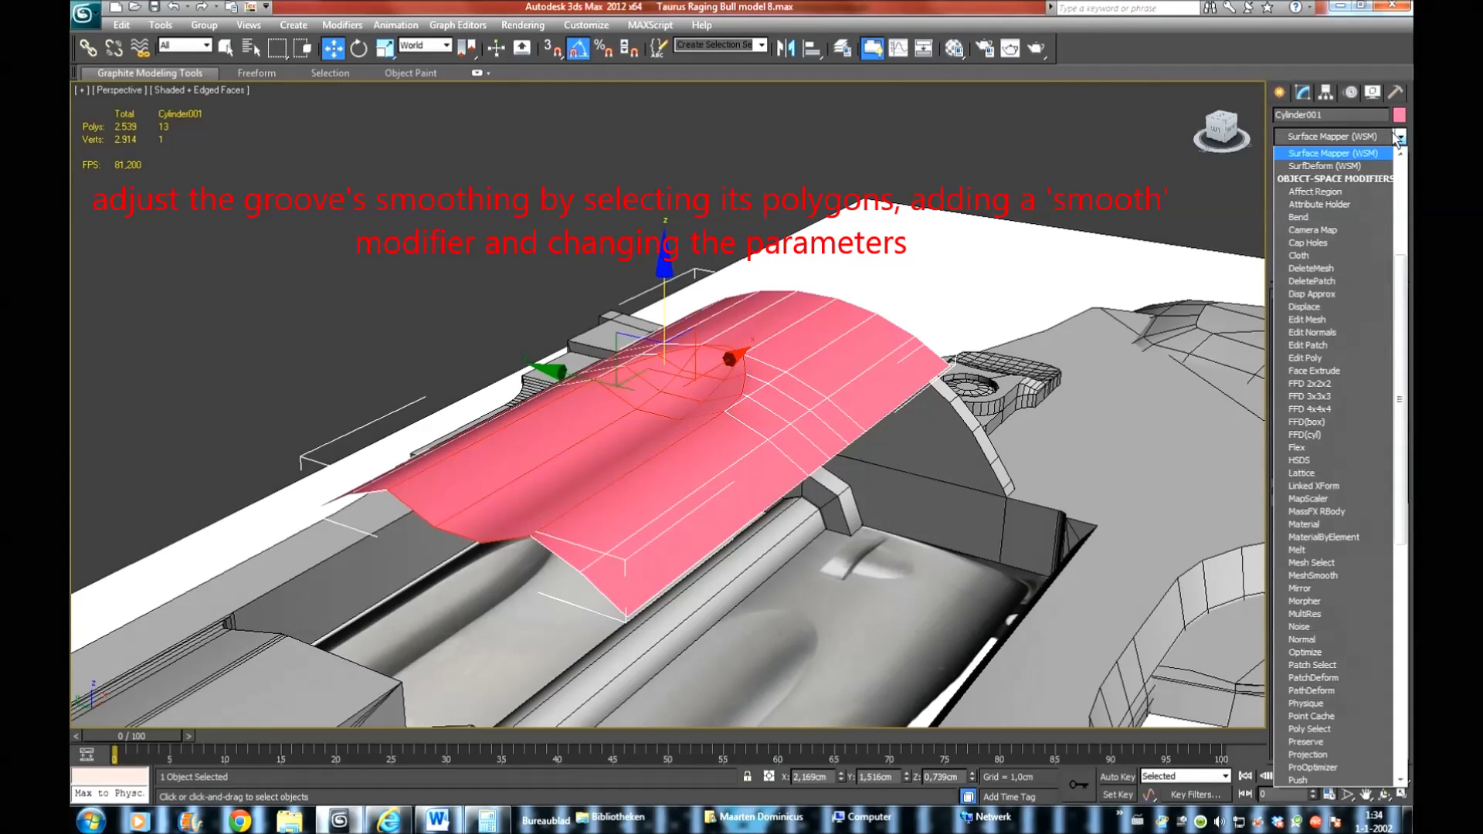
pyautogui.press('s')
pyautogui.click(1323, 435)
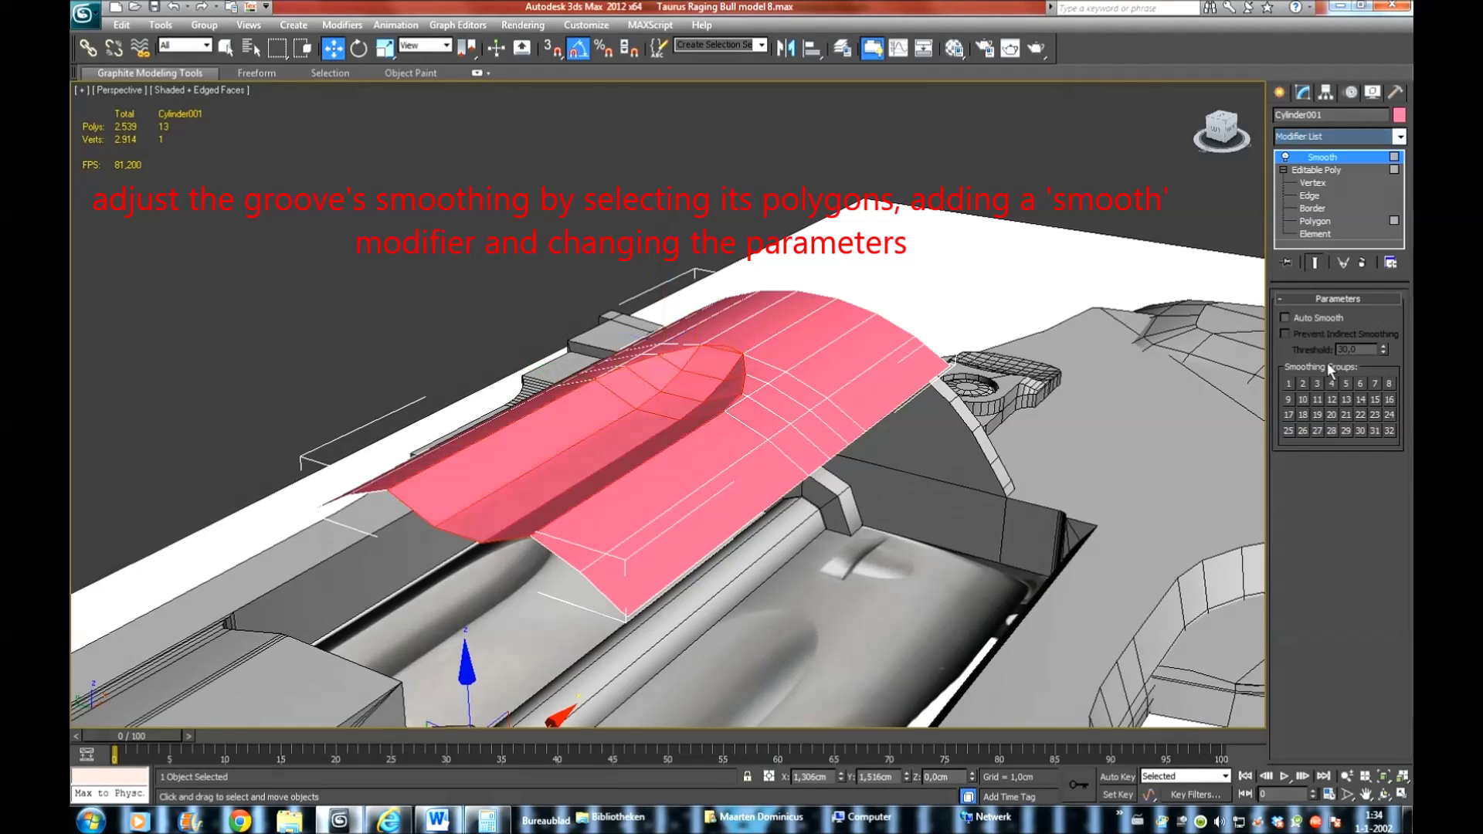
pyautogui.click(1309, 318)
pyautogui.rightClick(1296, 178)
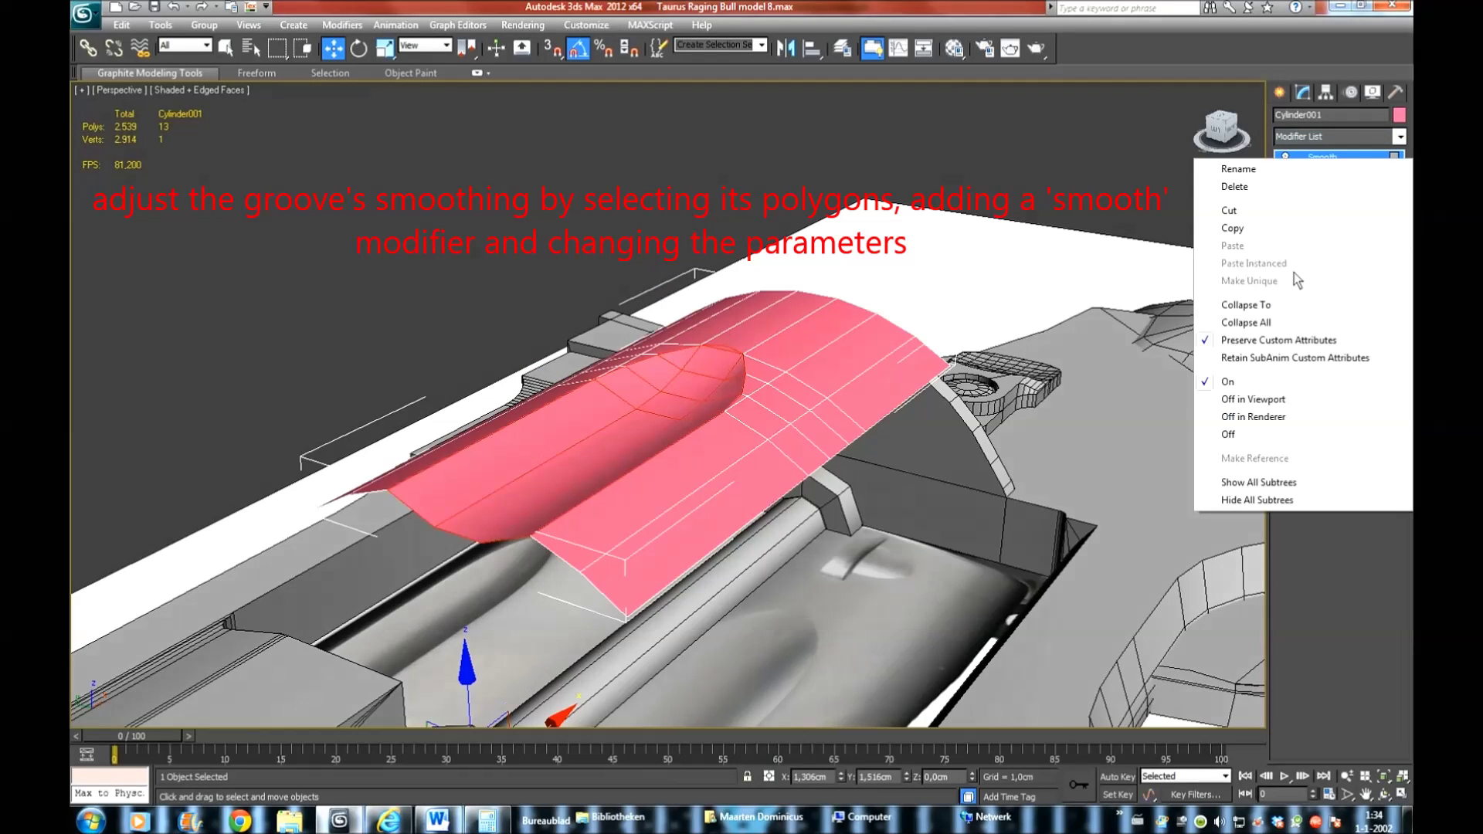
pyautogui.click(1240, 319)
pyautogui.click(814, 456)
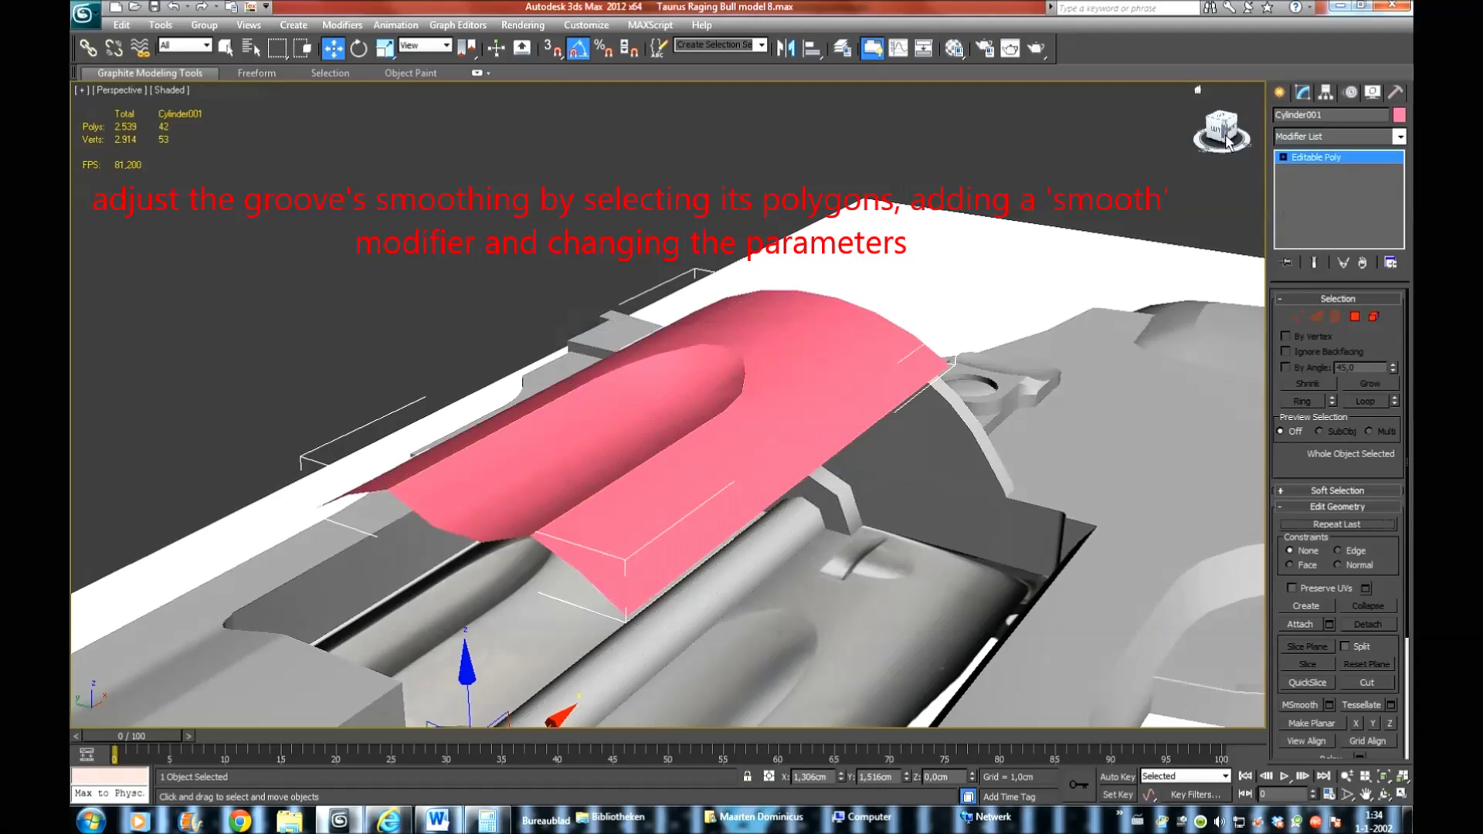
# Start an Array of the grooved segment as copies, with preview on and a 1D count of 5
pyautogui.click(160, 25)
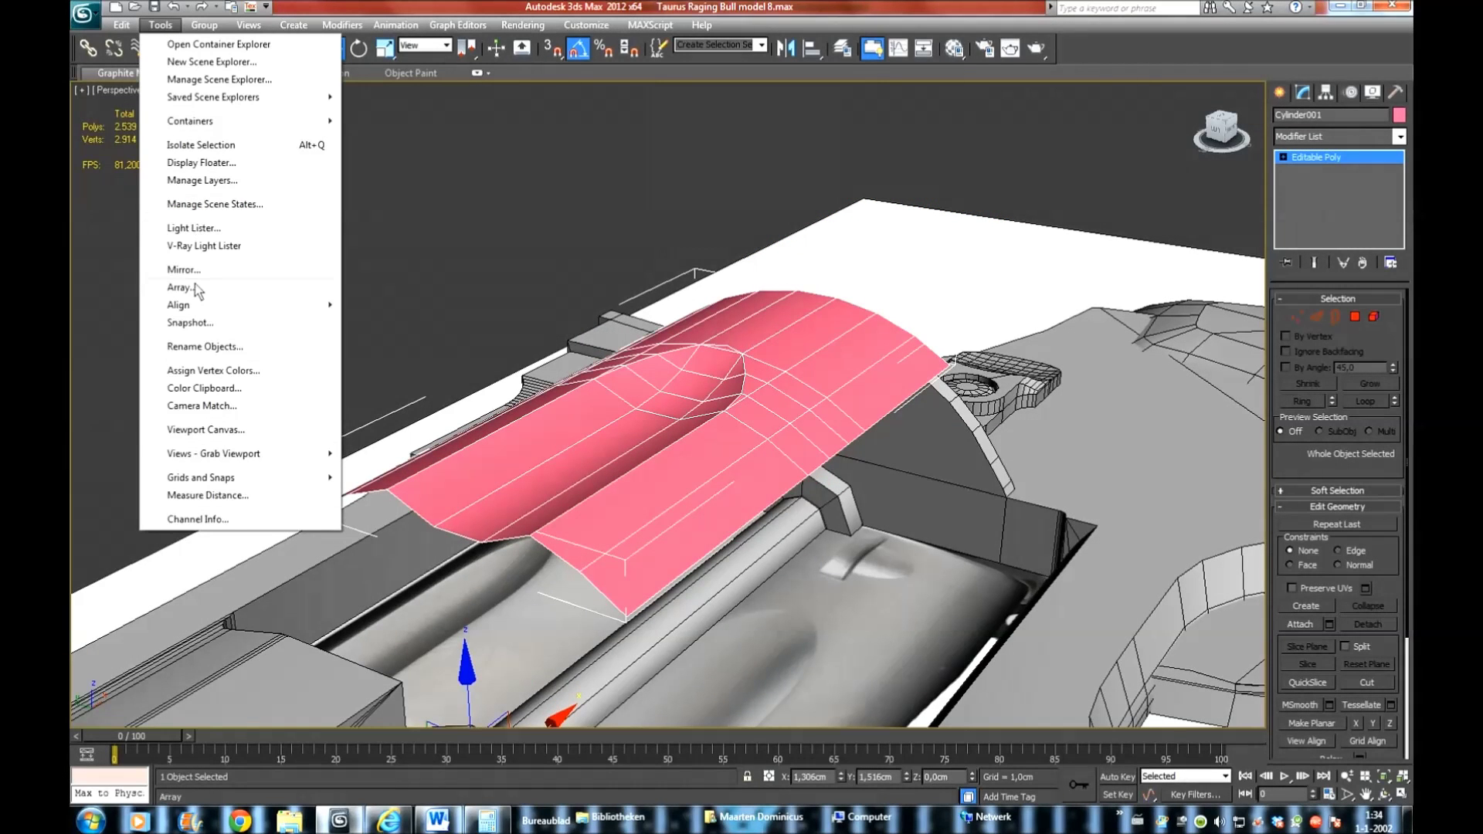
pyautogui.click(182, 287)
pyautogui.moveTo(686, 257); pyautogui.dragTo(923, 139)
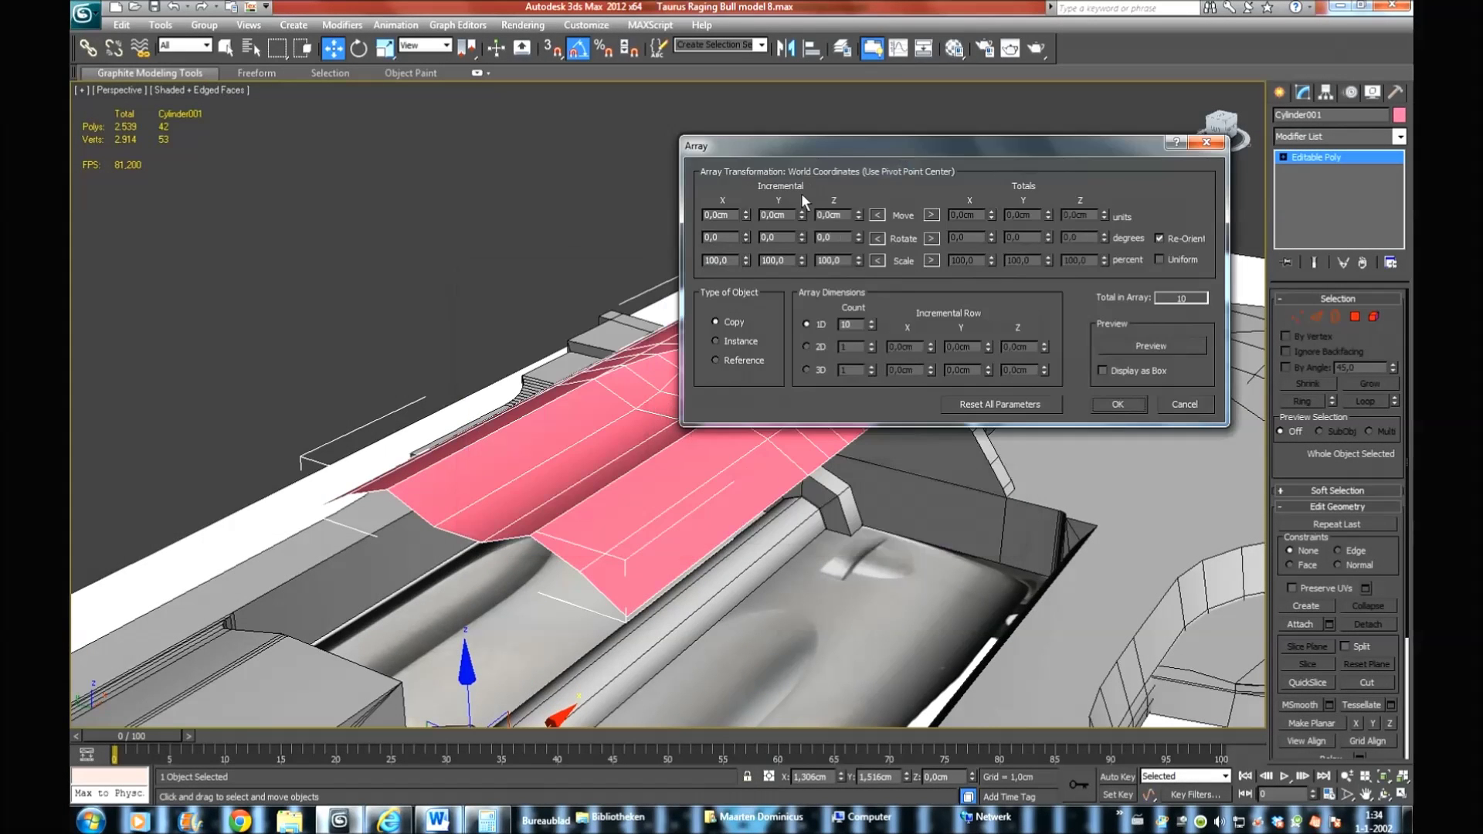
pyautogui.click(746, 234)
pyautogui.click(1160, 346)
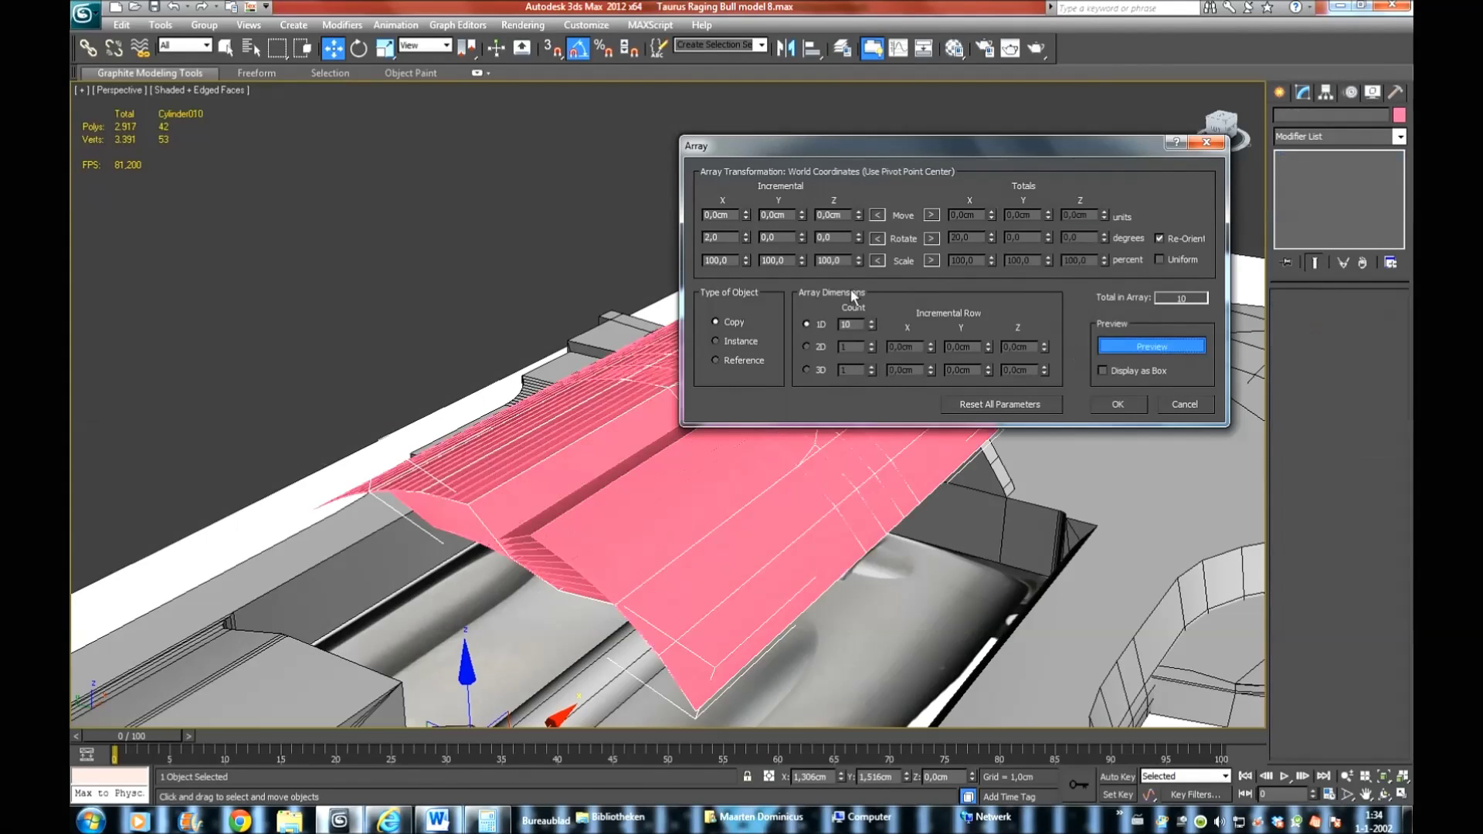
pyautogui.click(871, 328)
pyautogui.click(871, 327)
pyautogui.click(870, 328)
pyautogui.click(871, 328)
pyautogui.click(871, 327)
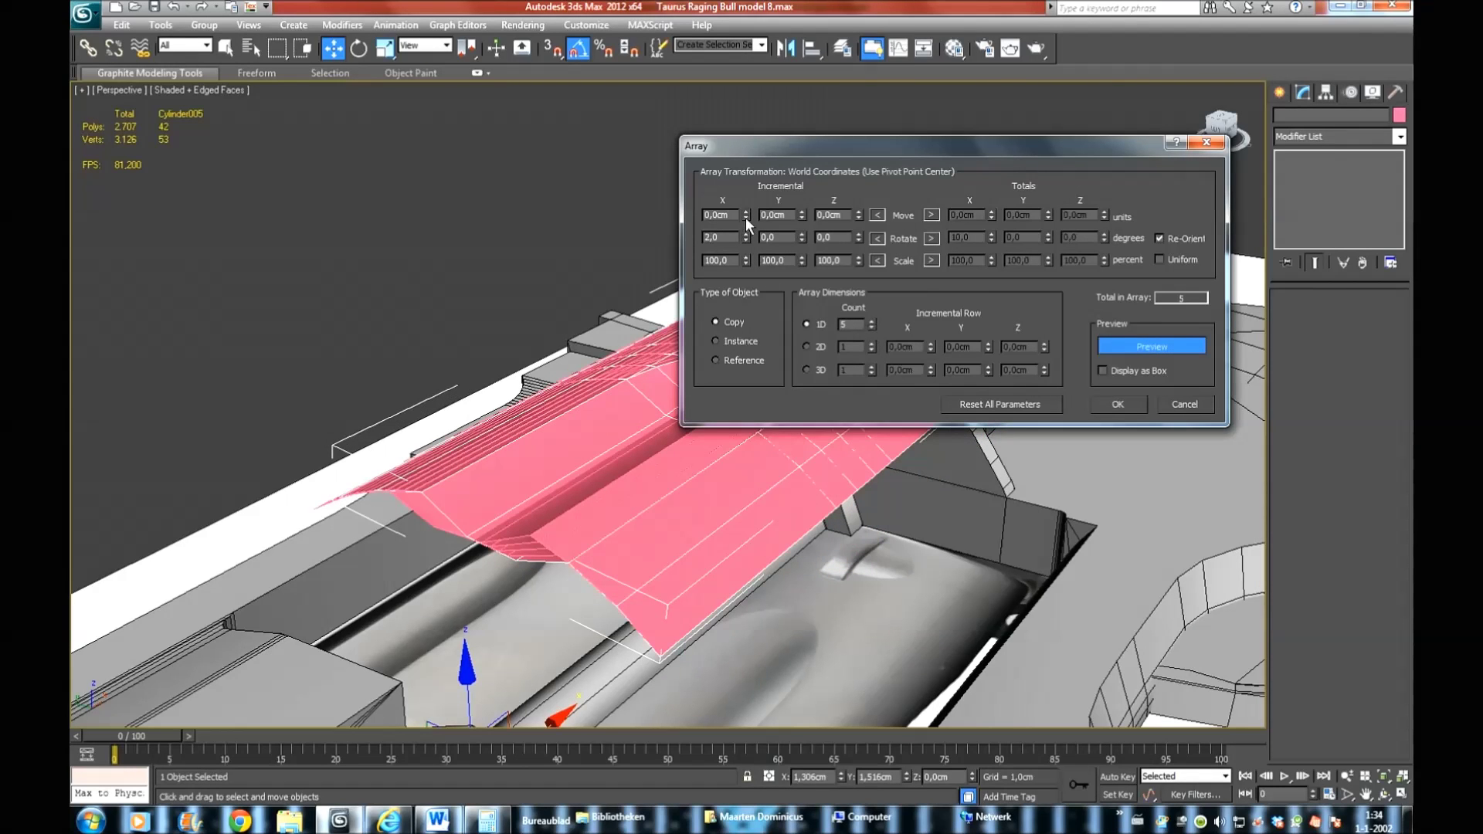
# Set the array's incremental X rotation to 72 degrees and create the copies around the cylinder axis
pyautogui.moveTo(748, 234); pyautogui.dragTo(752, 197)
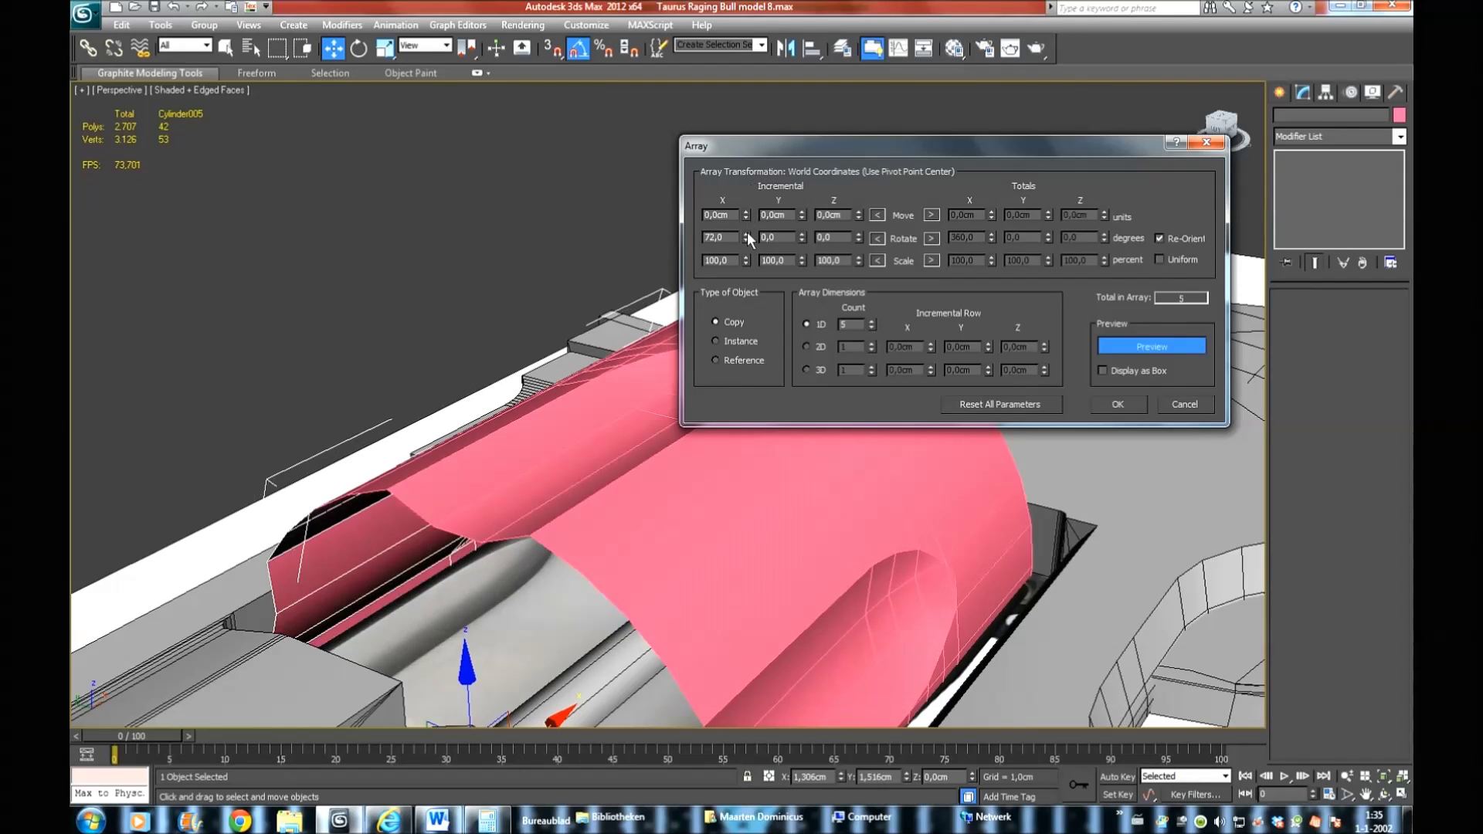
pyautogui.click(747, 234)
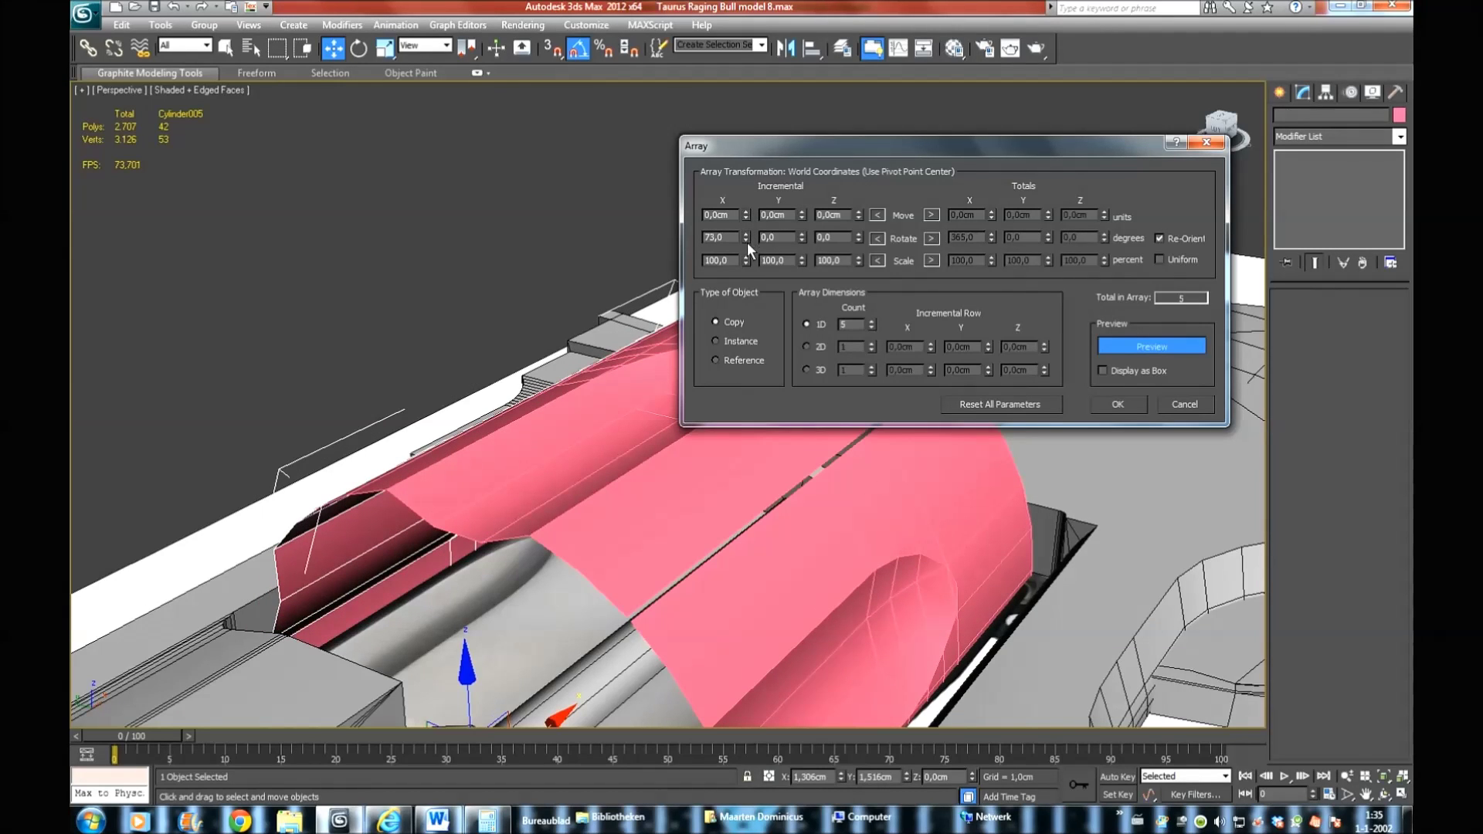
pyautogui.click(745, 238)
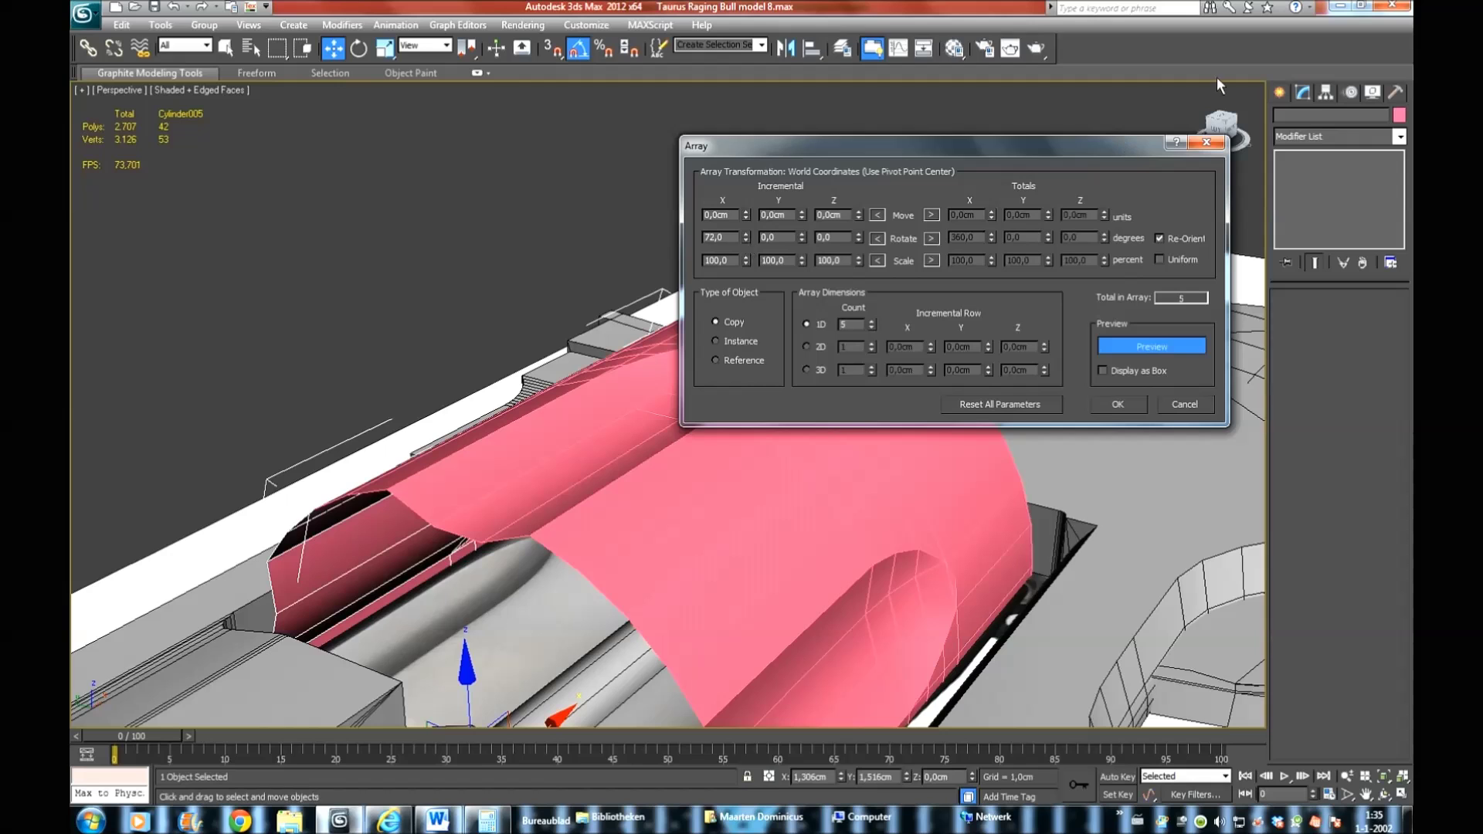
pyautogui.click(1127, 398)
pyautogui.click(1117, 402)
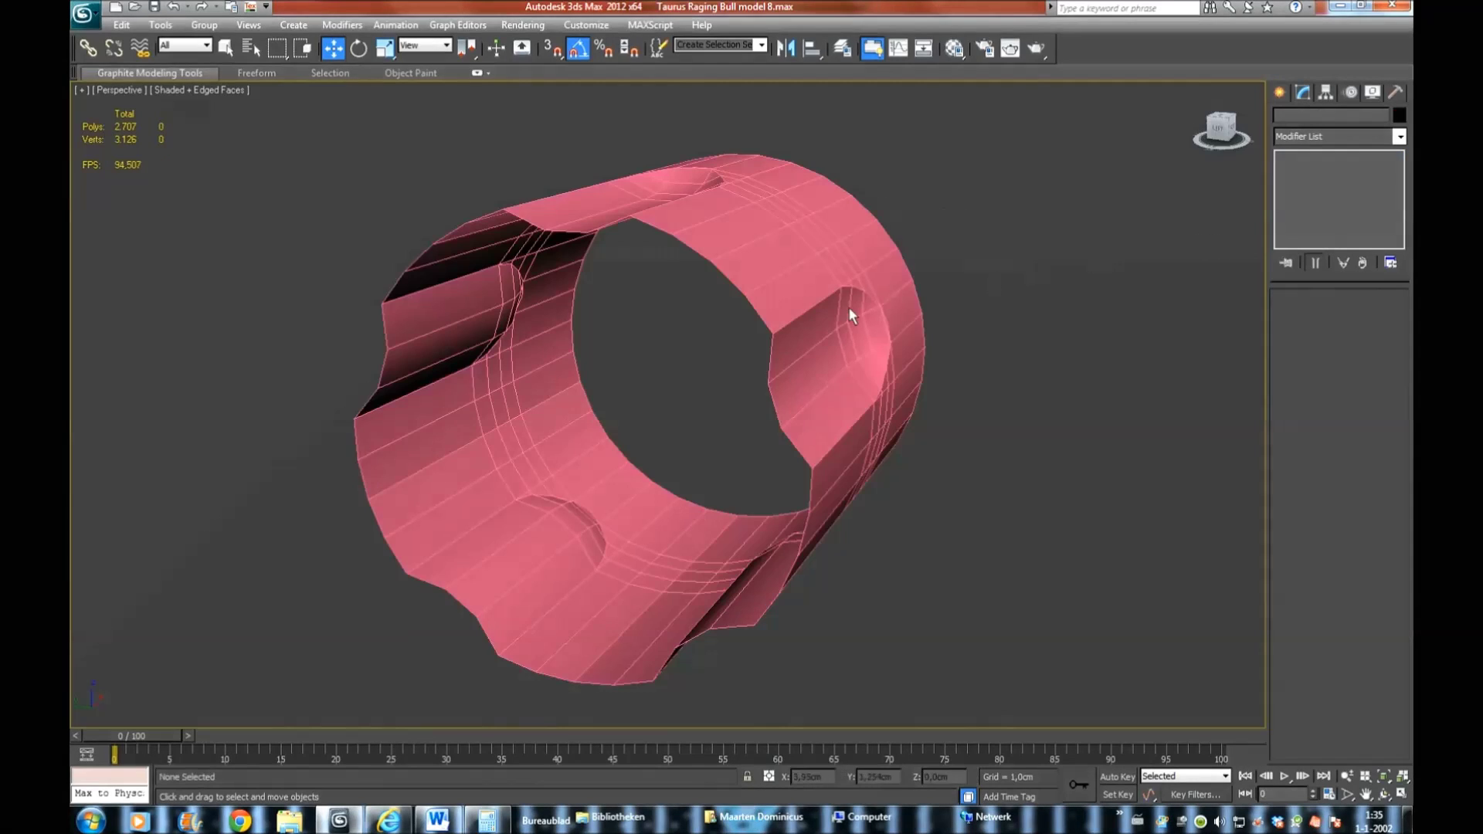
# Select the grooved segment adjacent to the top one in the Left view and collapse its modifier stack
pyautogui.press('f')
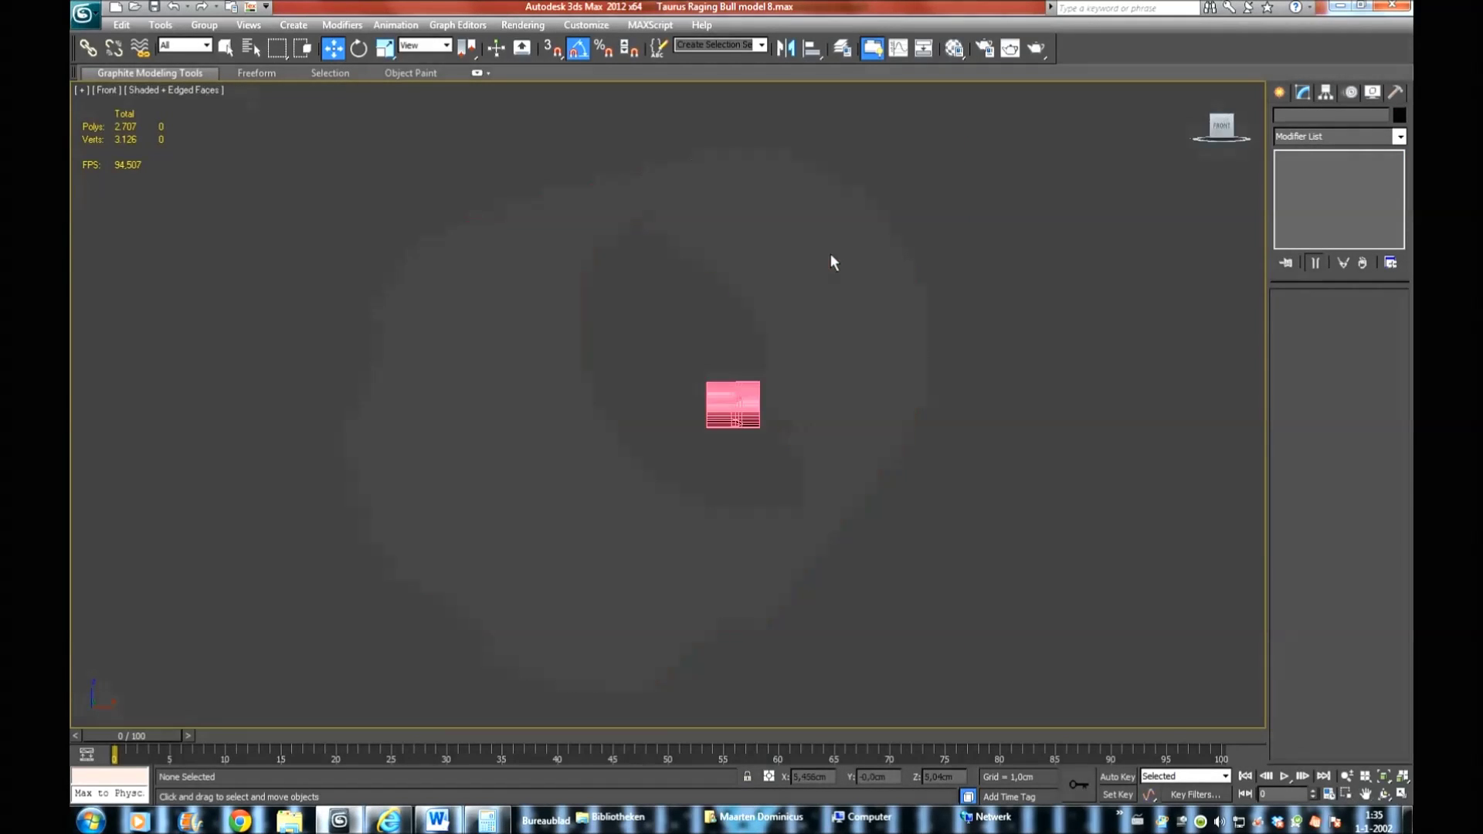
pyautogui.press('z')
pyautogui.press('l')
pyautogui.press('F3')
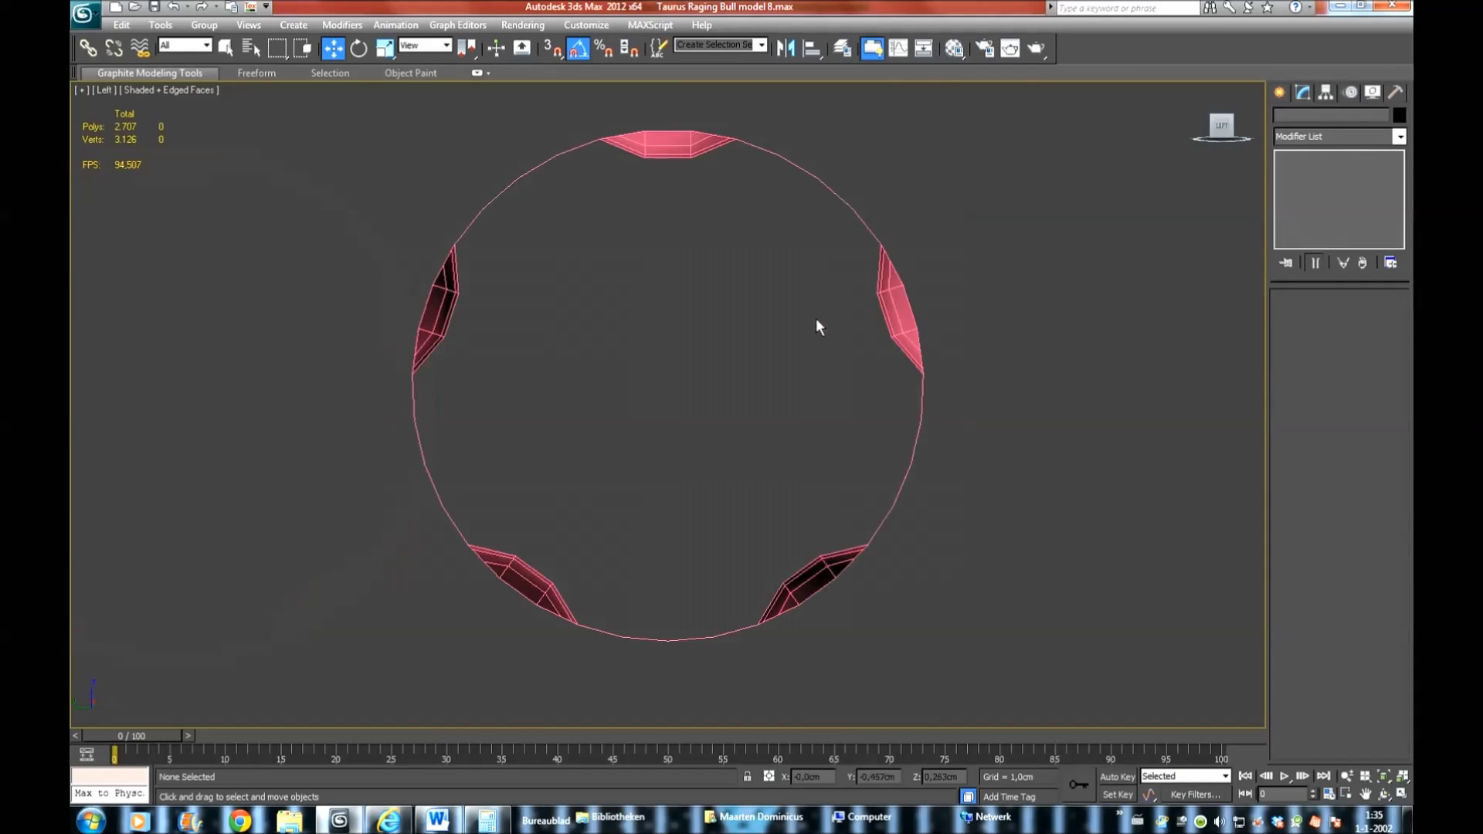
pyautogui.click(847, 206)
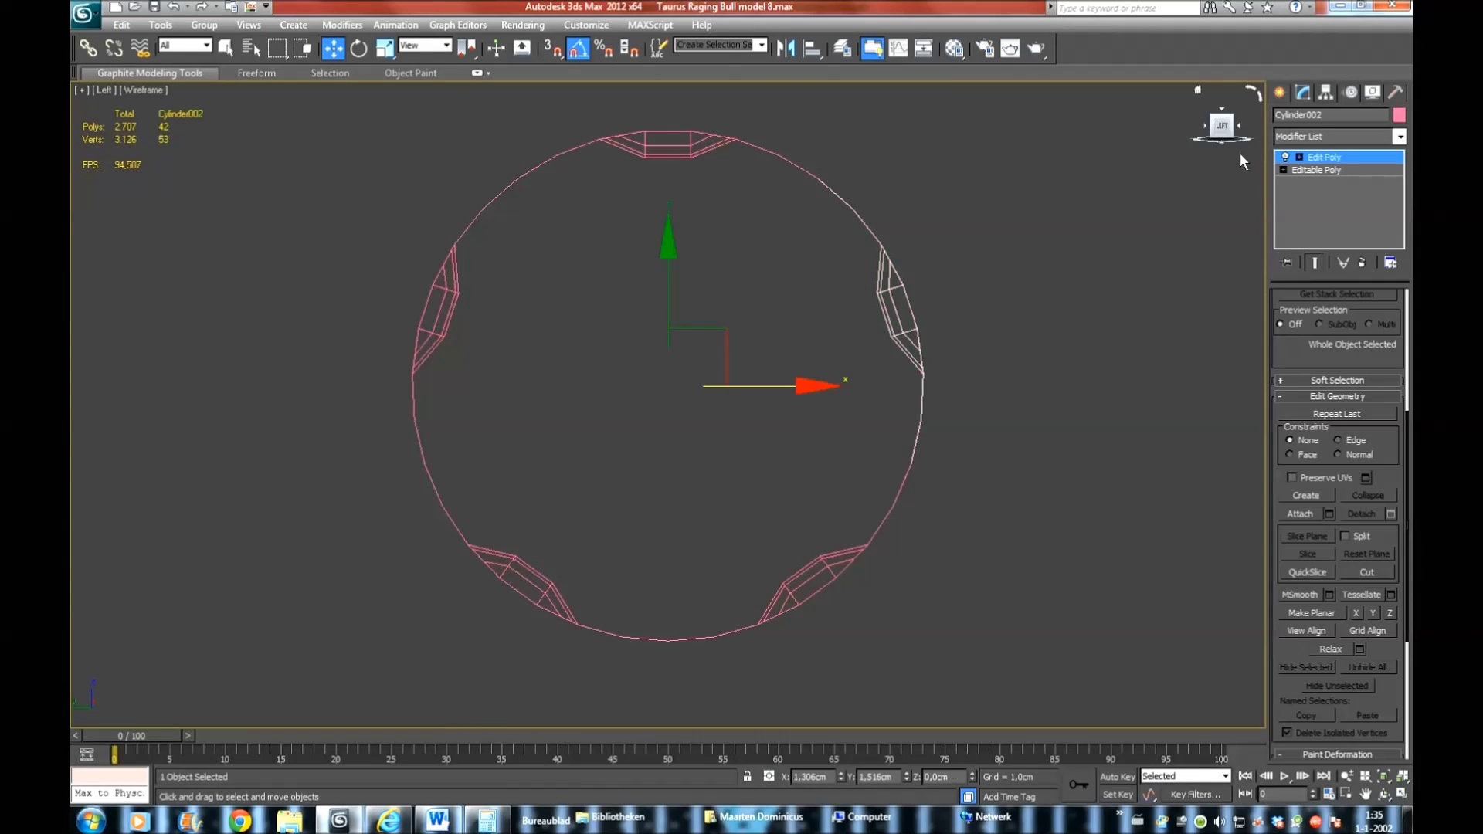
pyautogui.rightClick(1314, 158)
pyautogui.click(1299, 318)
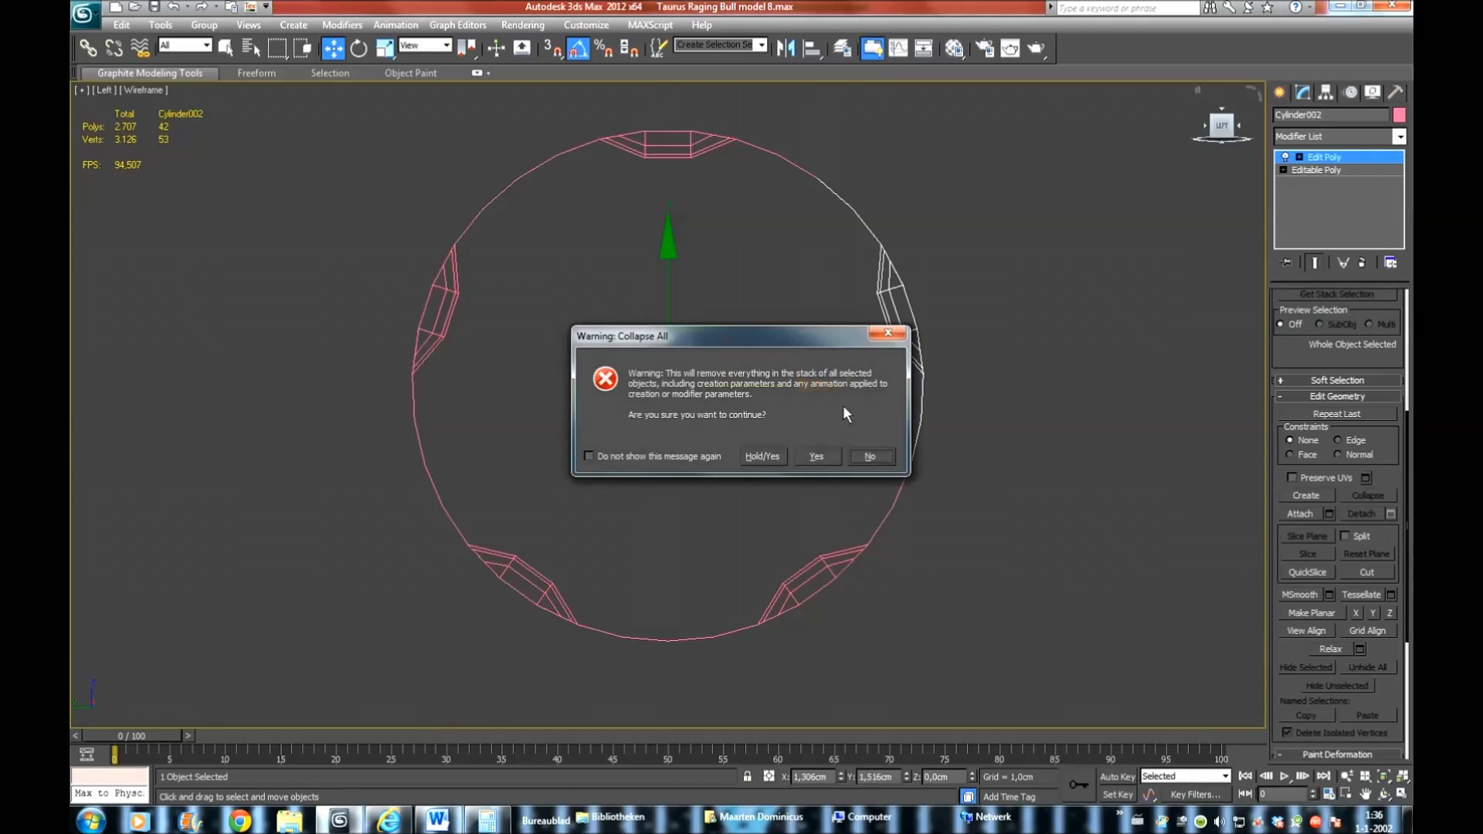
pyautogui.click(821, 459)
# Attach the other four grooved segments to the selected one so the cylinder becomes a single object
pyautogui.click(1283, 157)
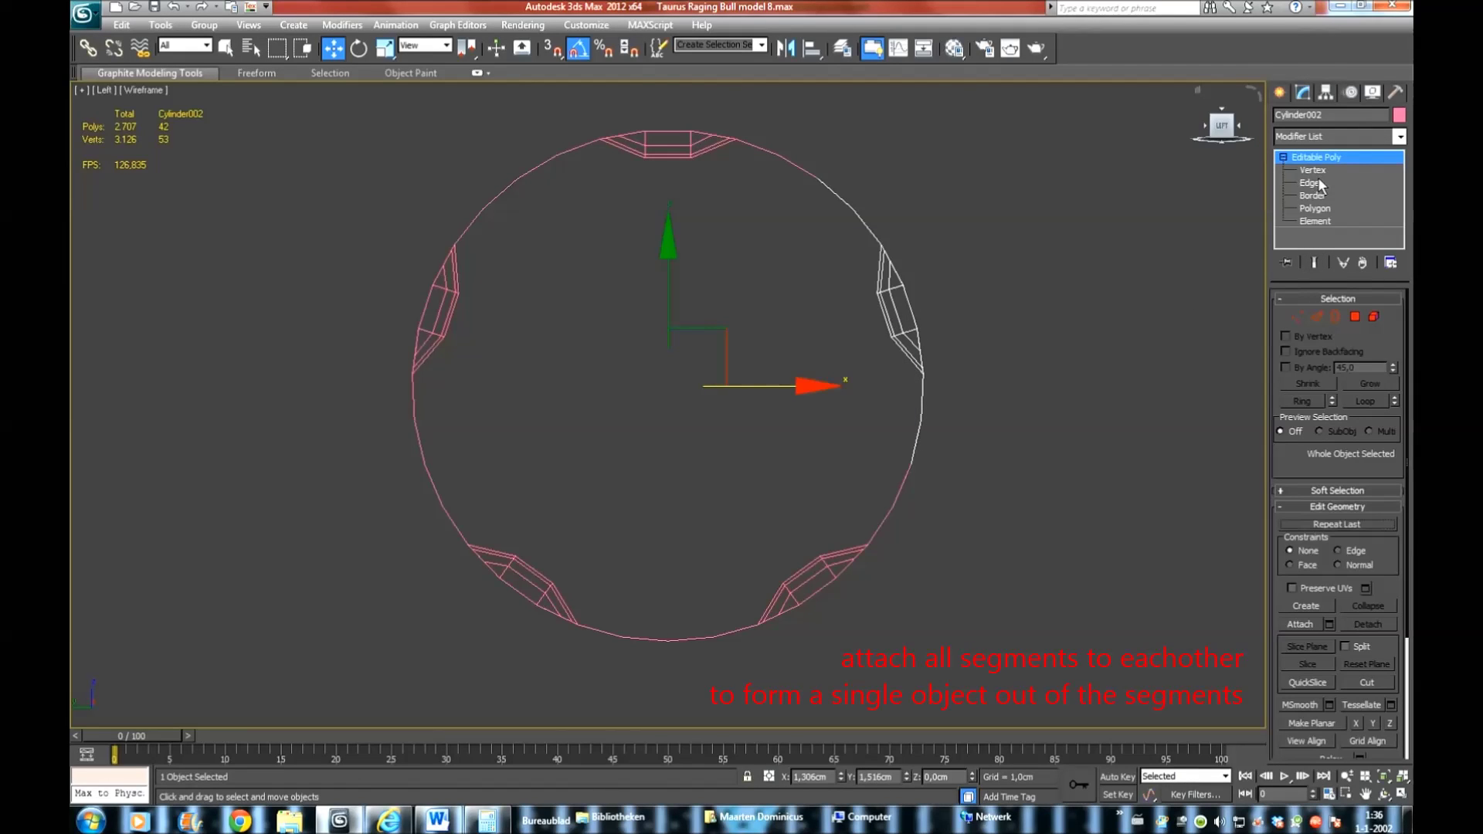
pyautogui.click(1309, 620)
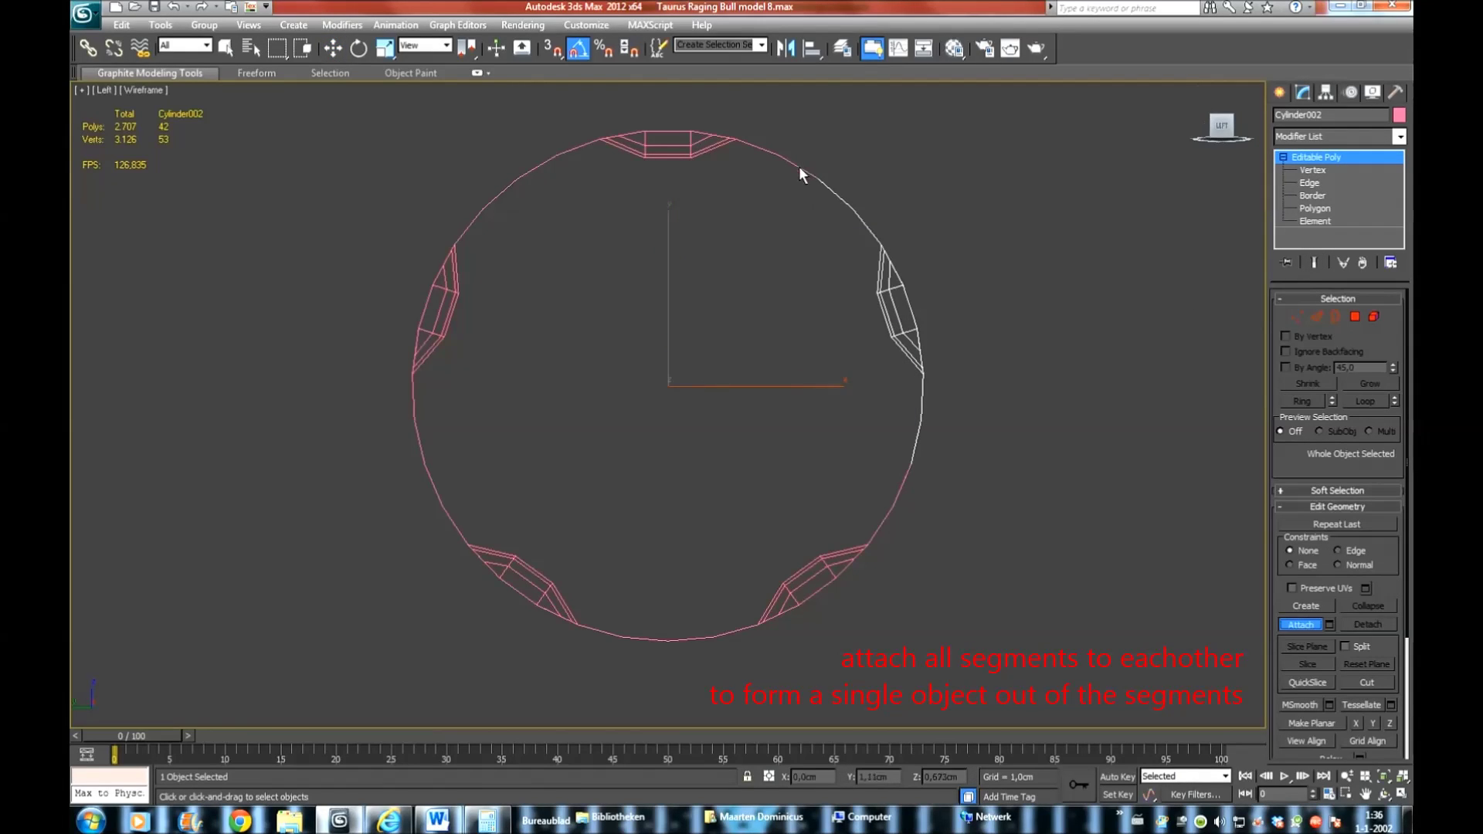
pyautogui.click(799, 166)
pyautogui.click(494, 204)
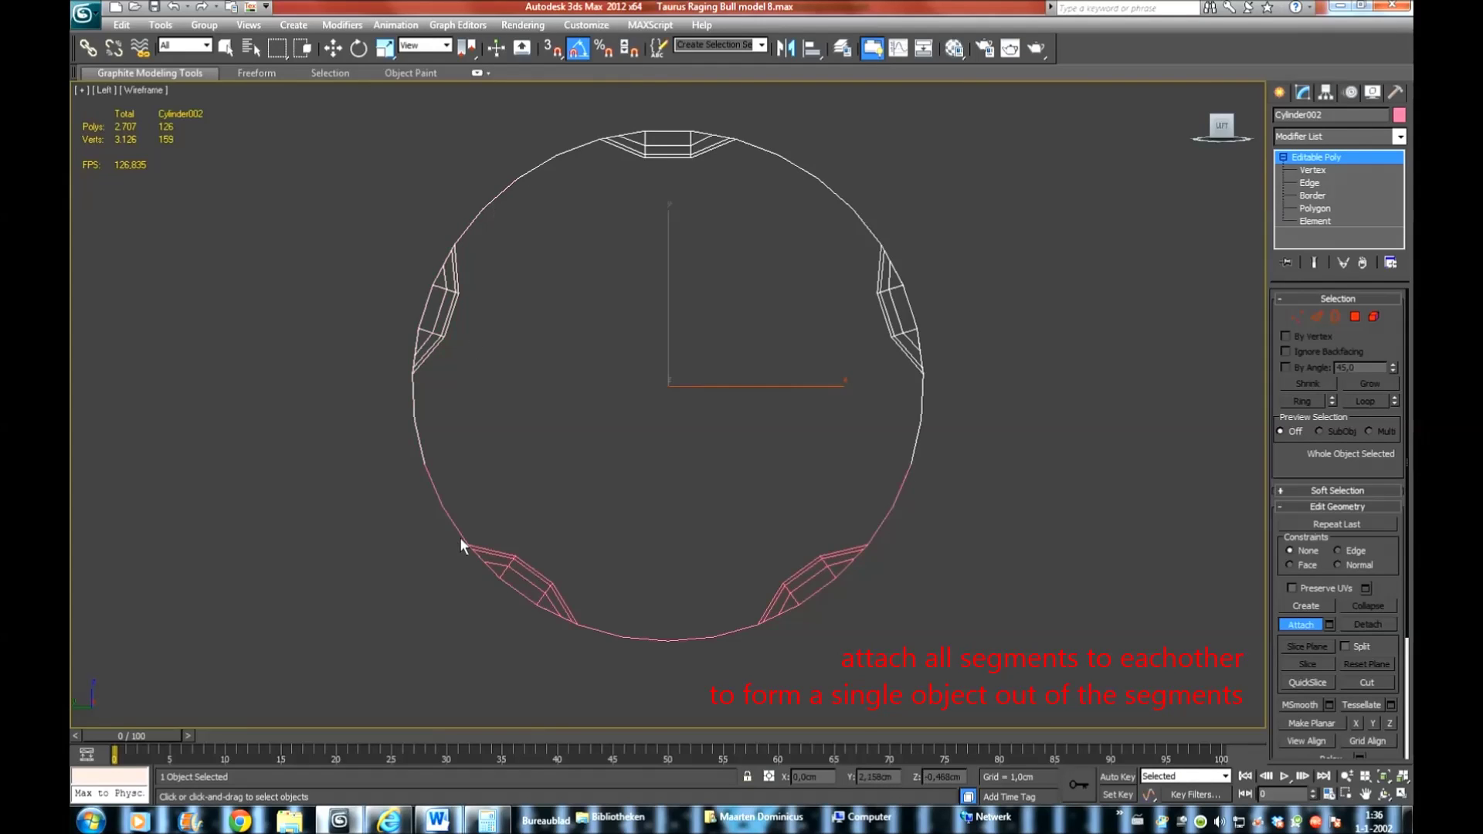
pyautogui.click(471, 548)
pyautogui.click(801, 577)
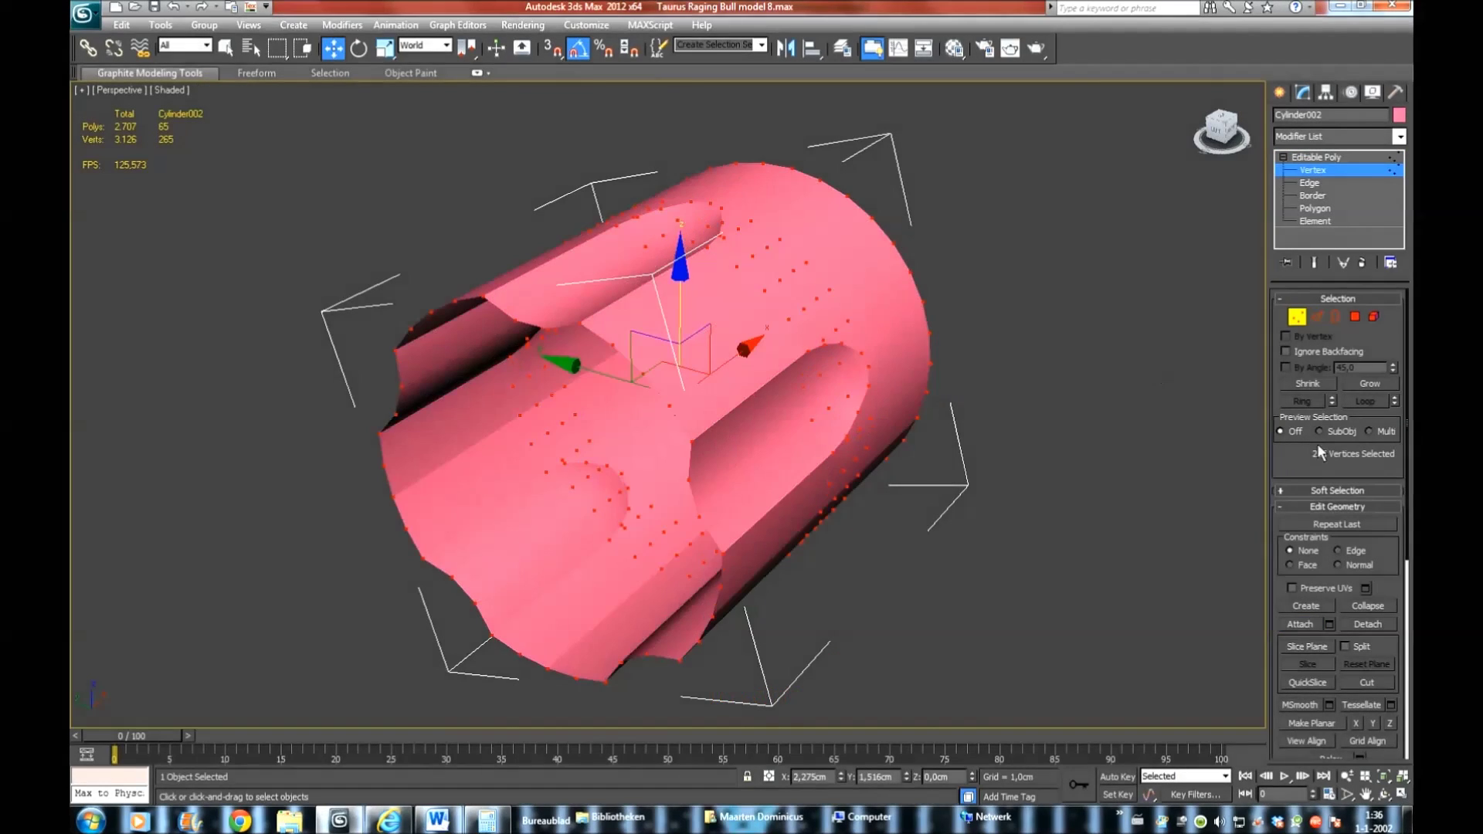
# Weld all of the cylinder's vertices with a threshold of 0.001 cm and return to whole-object level
pyautogui.press('F4')
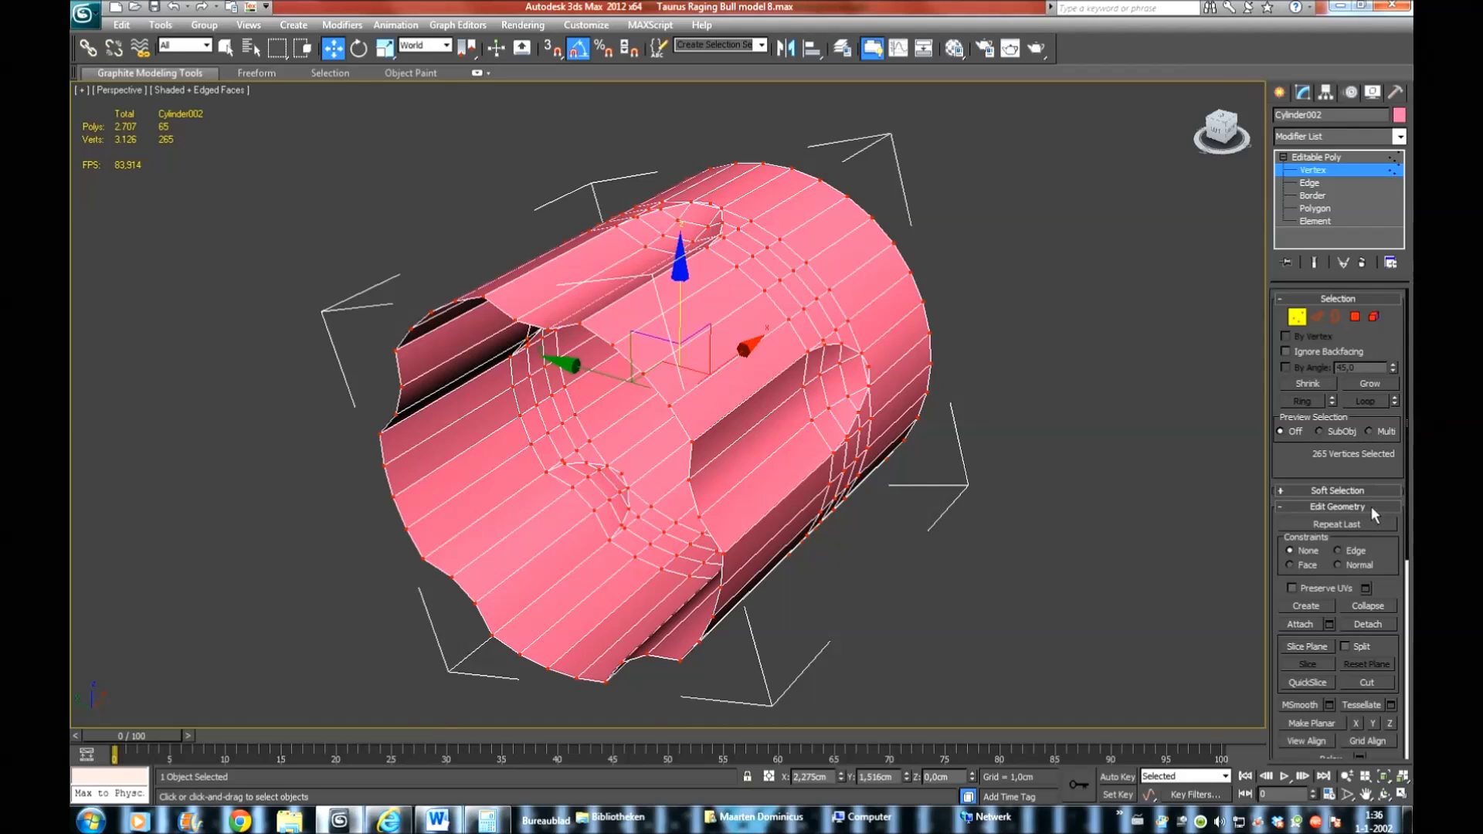
pyautogui.click(1371, 507)
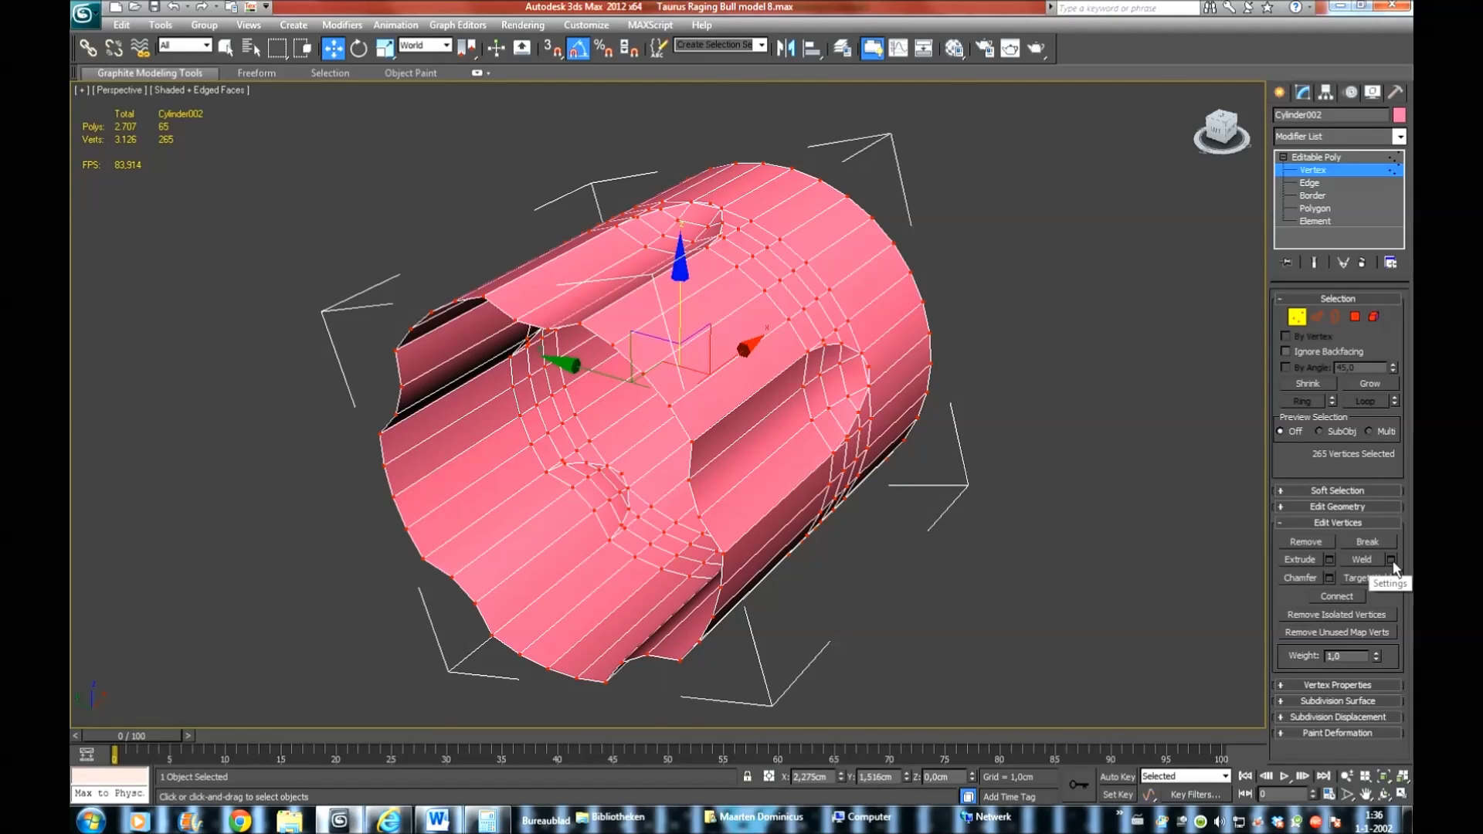
pyautogui.click(1391, 559)
pyautogui.moveTo(677, 415)
pyautogui.mouseDown()
pyautogui.moveTo(641, 419)
pyautogui.moveTo(687, 423)
pyautogui.mouseUp()
pyautogui.rightClick(684, 415)
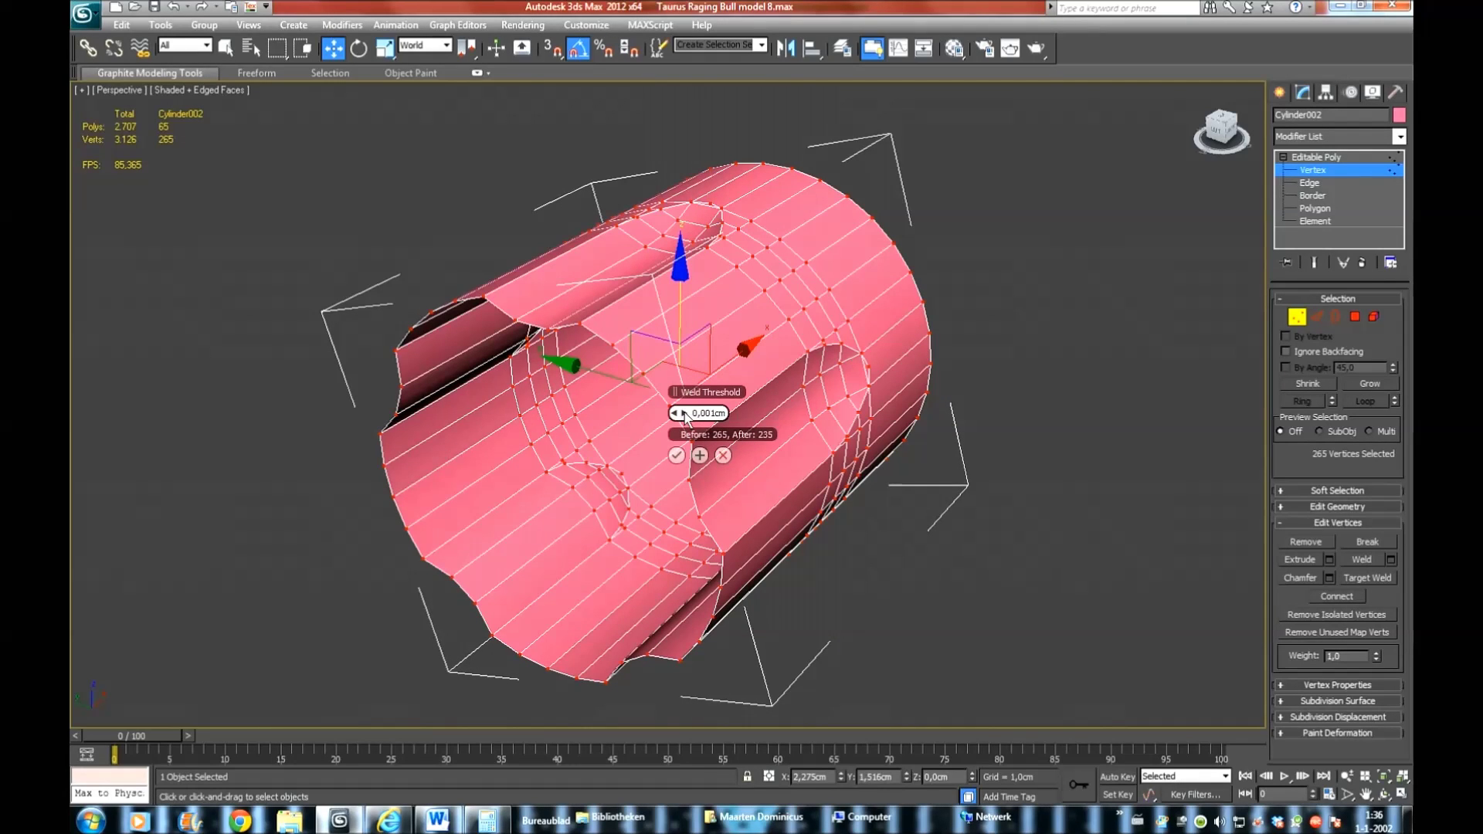
pyautogui.rightClick(685, 413)
pyautogui.click(685, 413)
pyautogui.click(677, 455)
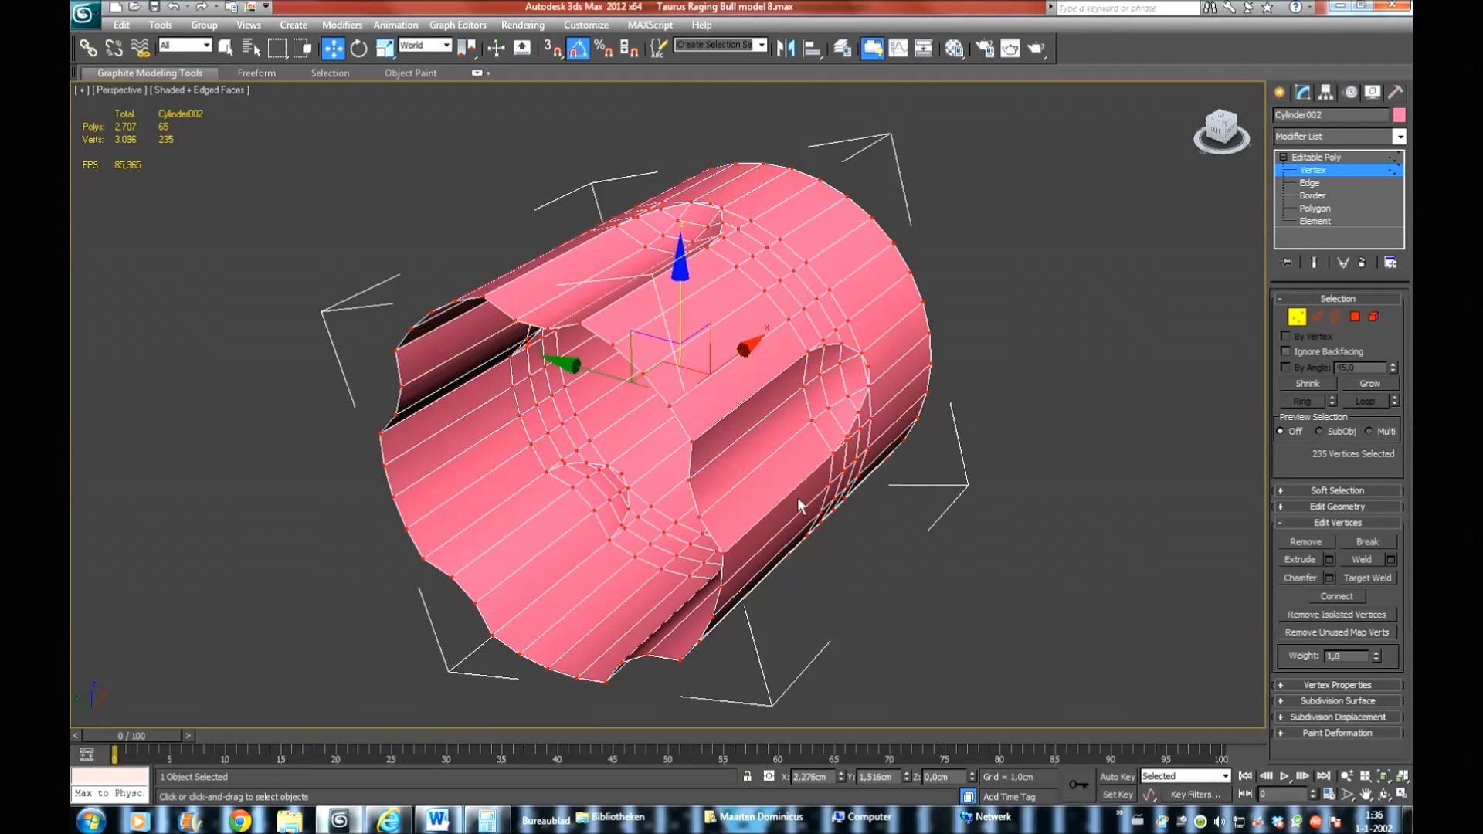
pyautogui.press('F4')
pyautogui.click(1064, 250)
pyautogui.click(1311, 158)
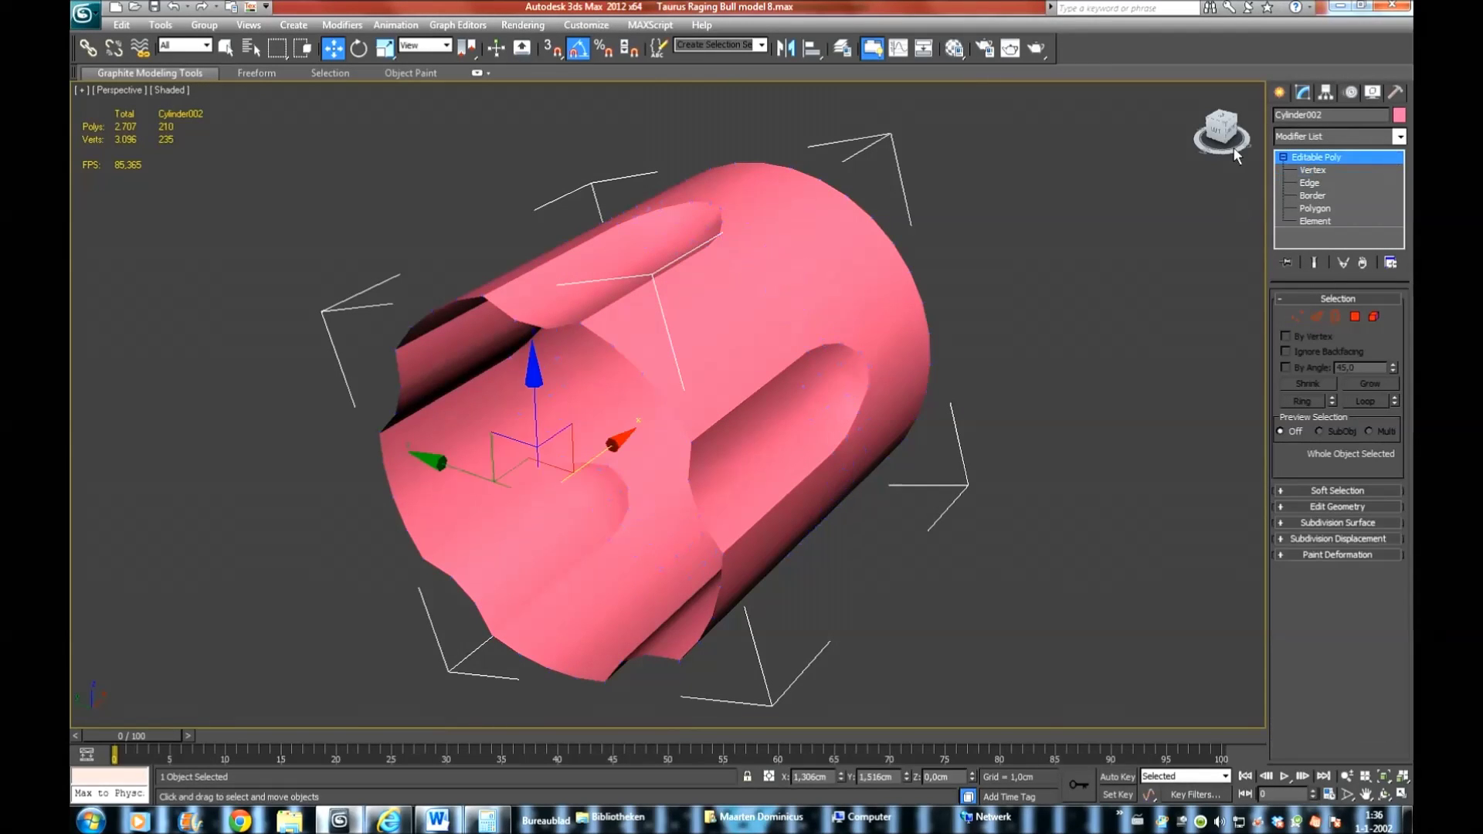
# Examine the welded cylinder's shading and select all its open borders to check the seams between segments
pyautogui.press('F4')
pyautogui.moveTo(1235, 147)
pyautogui.mouseDown()
pyautogui.moveTo(1143, 137)
pyautogui.moveTo(1224, 143)
pyautogui.mouseUp()
pyautogui.press('F4')
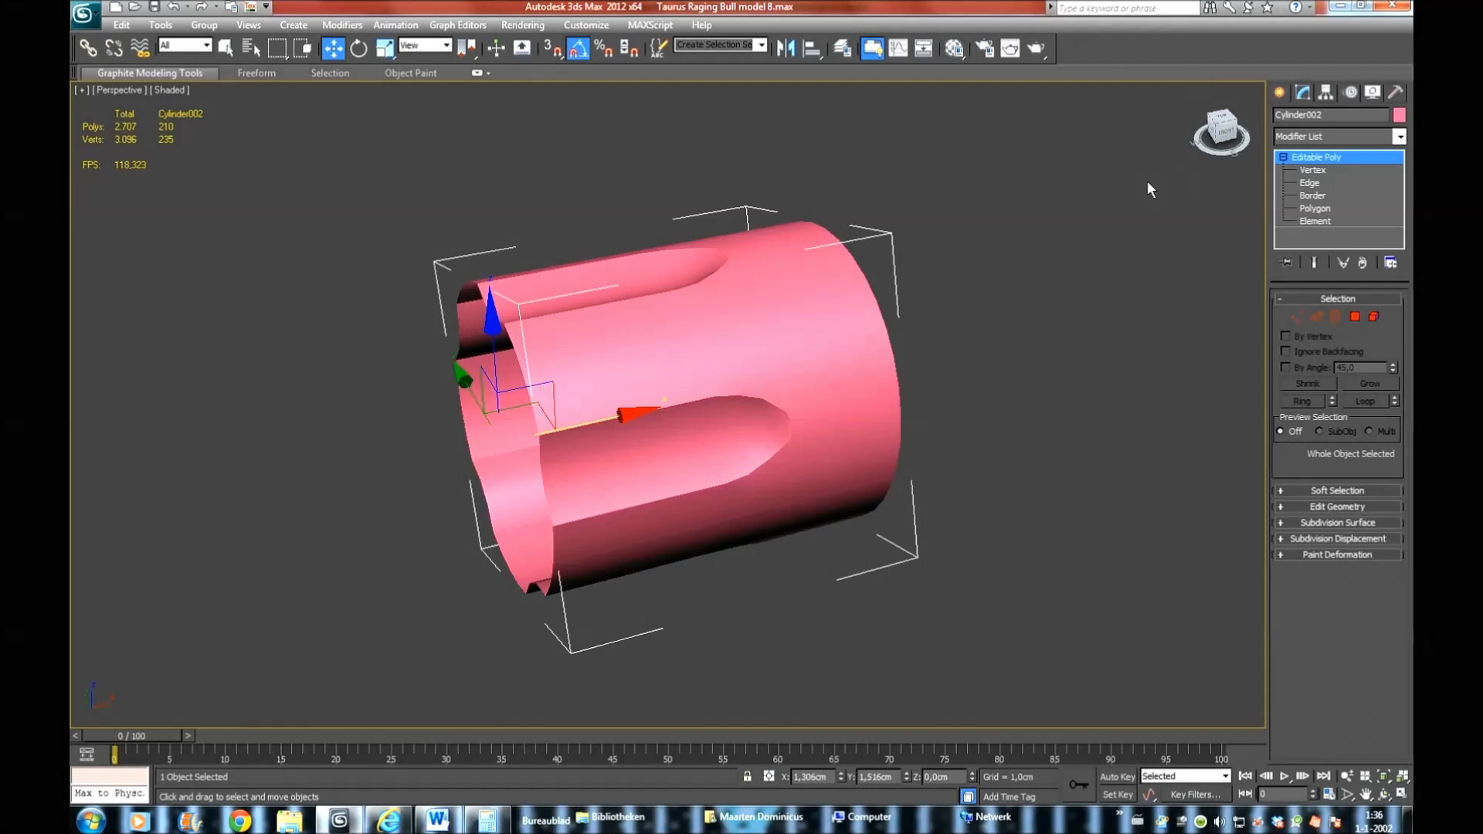
pyautogui.click(1307, 195)
pyautogui.hotkey('ctrl', 'a')
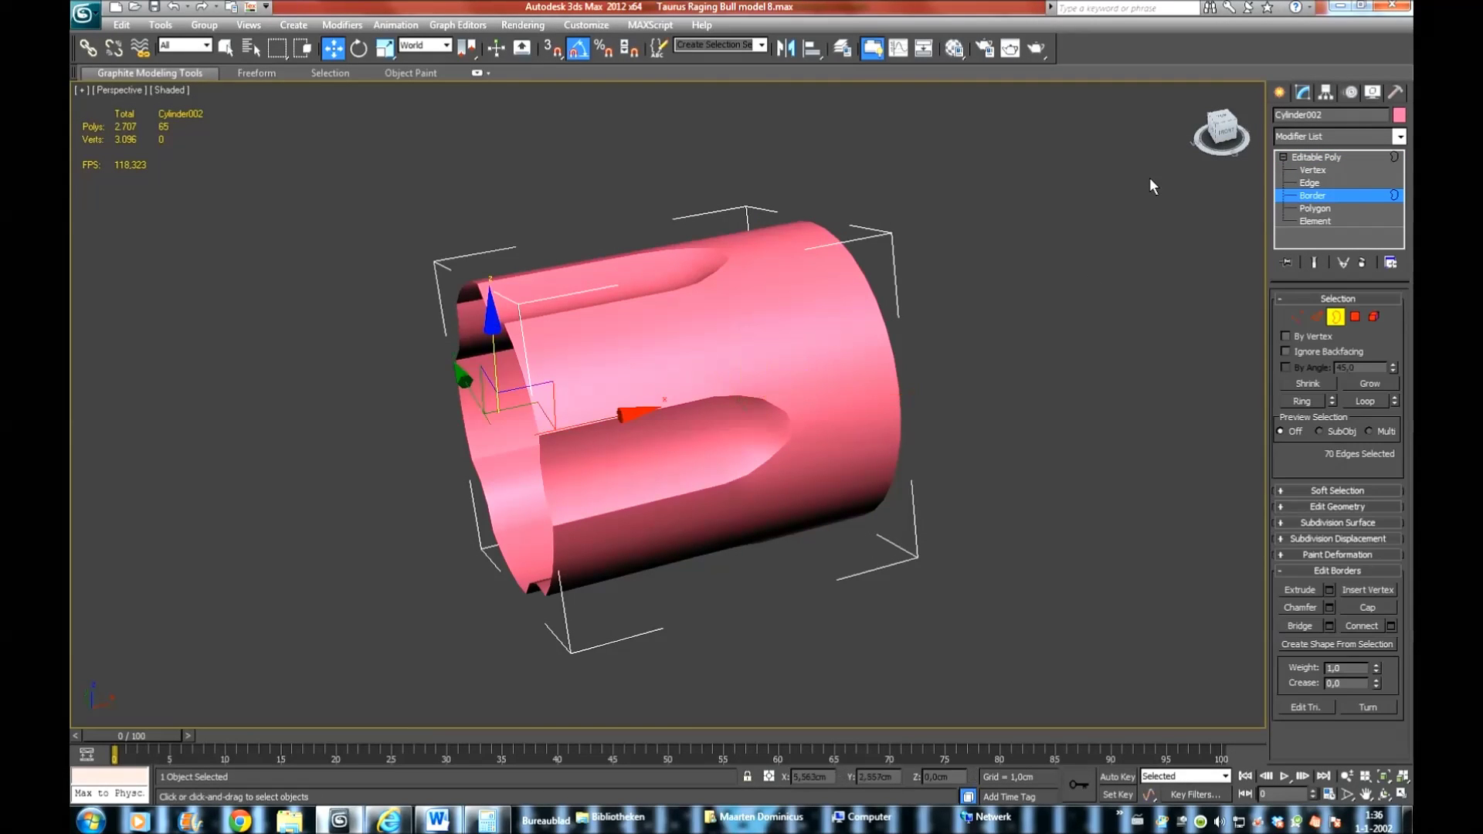
pyautogui.moveTo(1224, 133); pyautogui.dragTo(1216, 139)
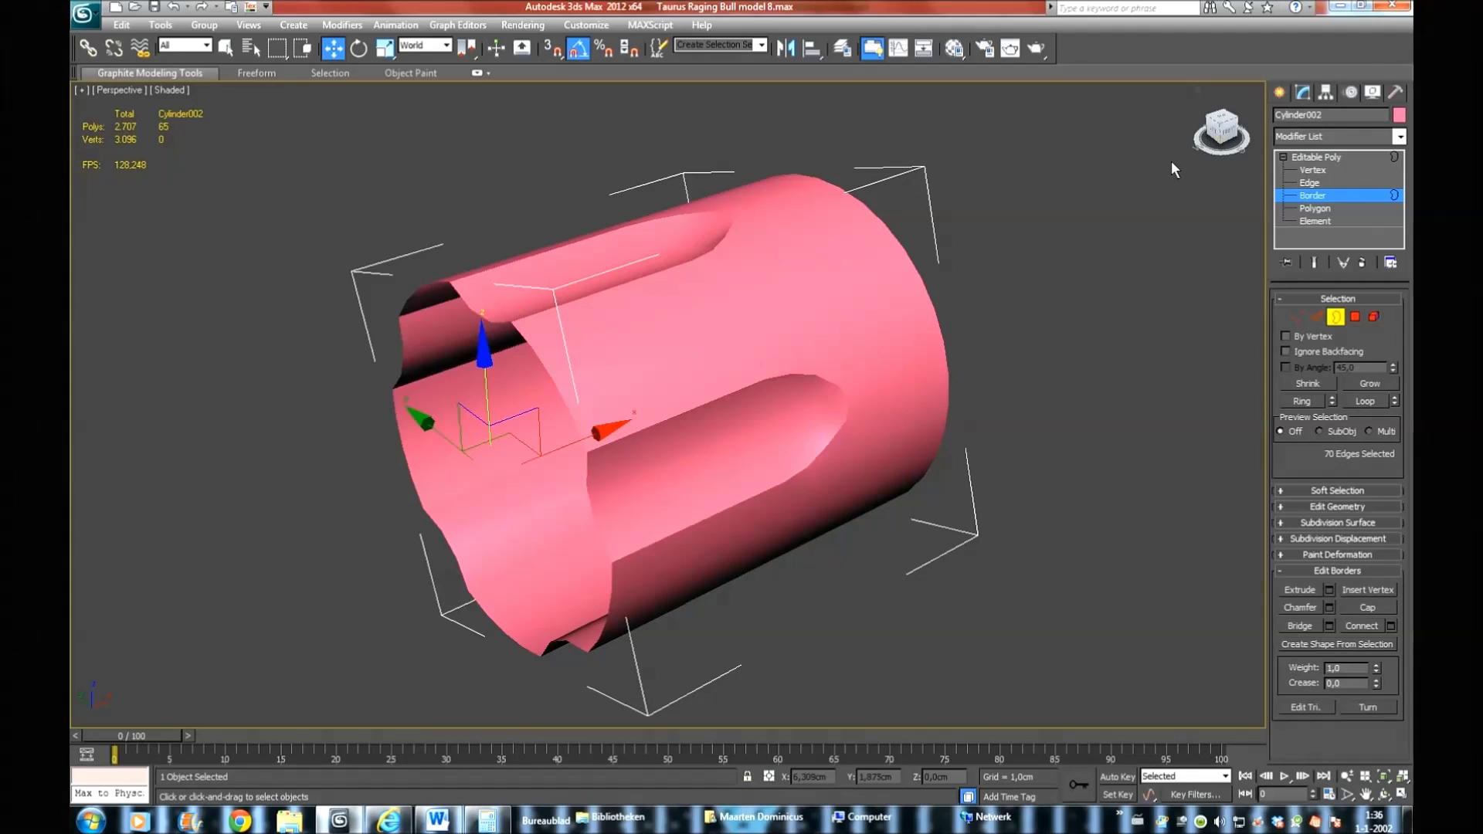
pyautogui.press('F4')
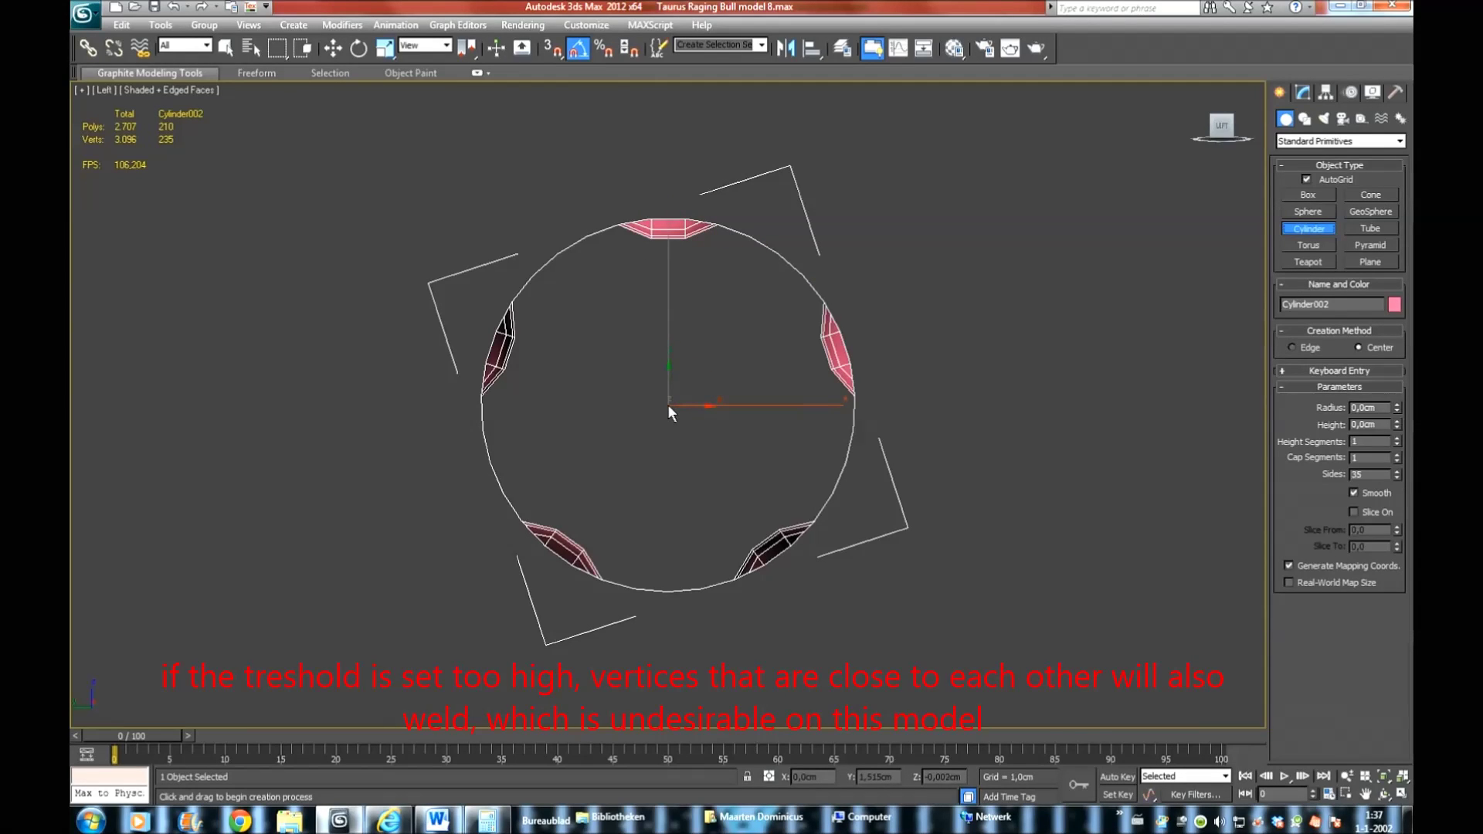
# Draw a cylinder of about 0.192 cm radius at the fluted cylinder's center in the Left view and move it up towards the top groove
pyautogui.moveTo(670, 408); pyautogui.dragTo(716, 398)
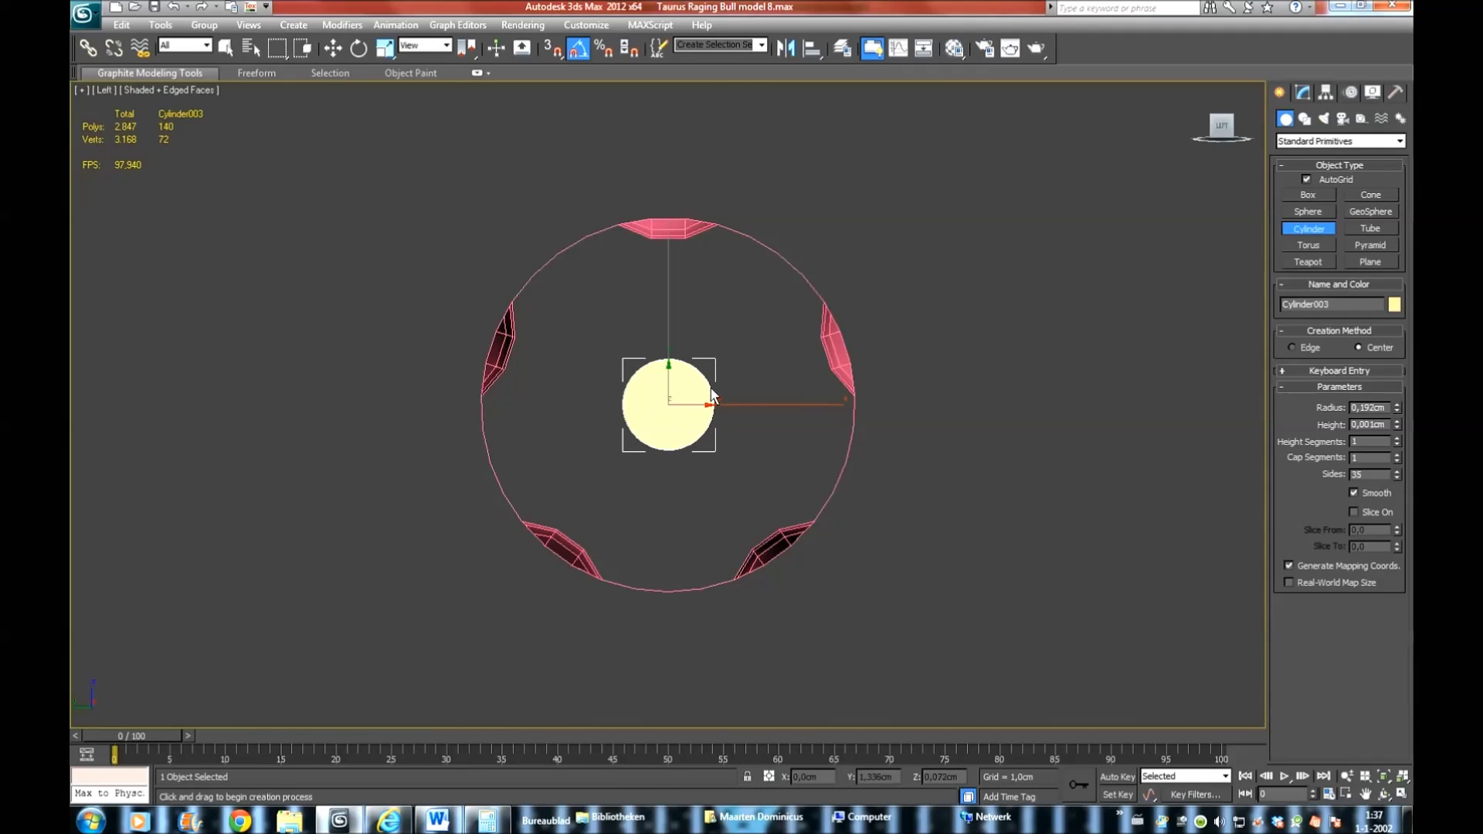
pyautogui.click(721, 317)
pyautogui.press('w')
pyautogui.moveTo(672, 329); pyautogui.dragTo(669, 224)
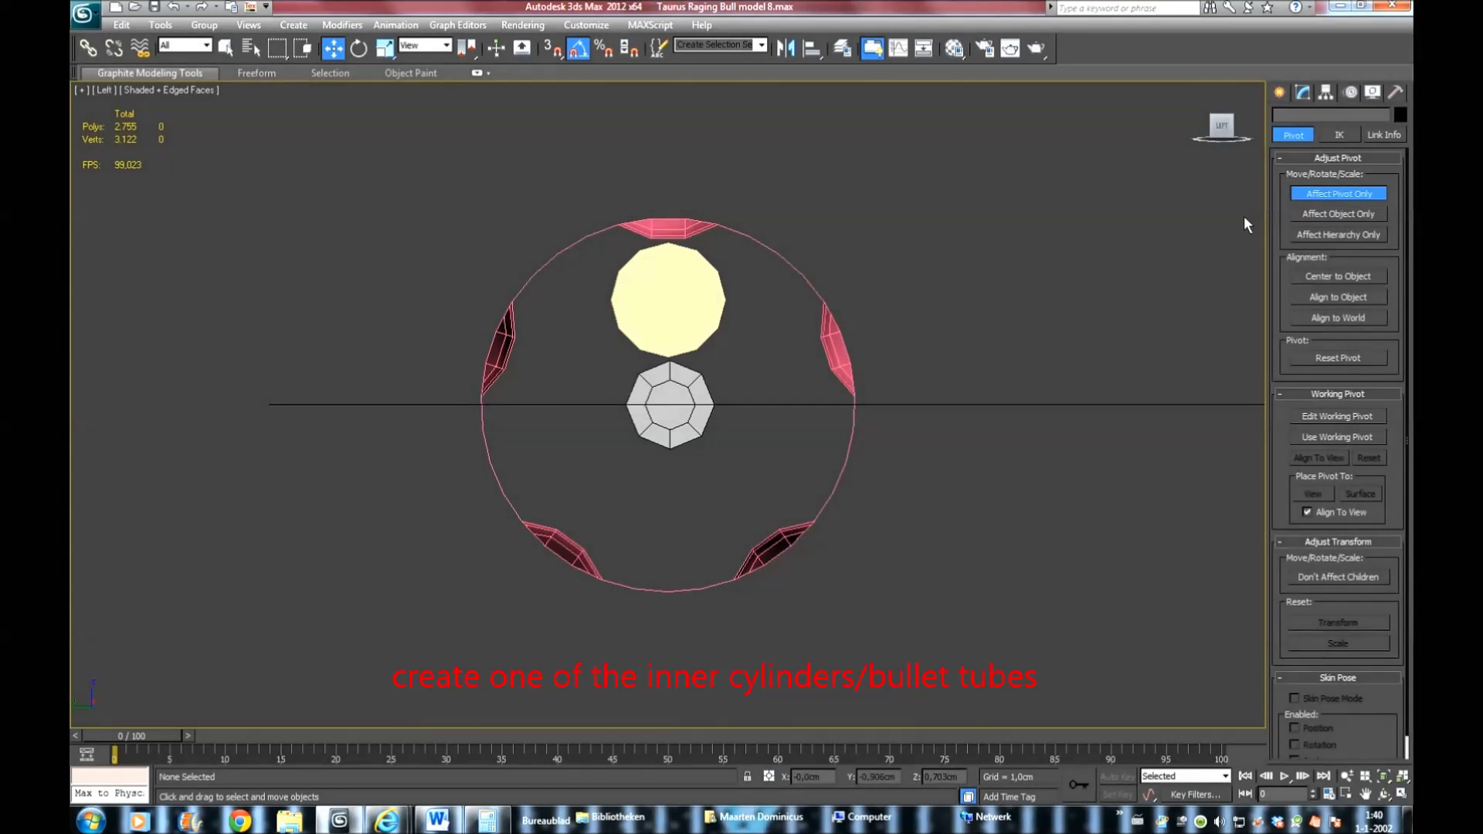
pyautogui.click(676, 288)
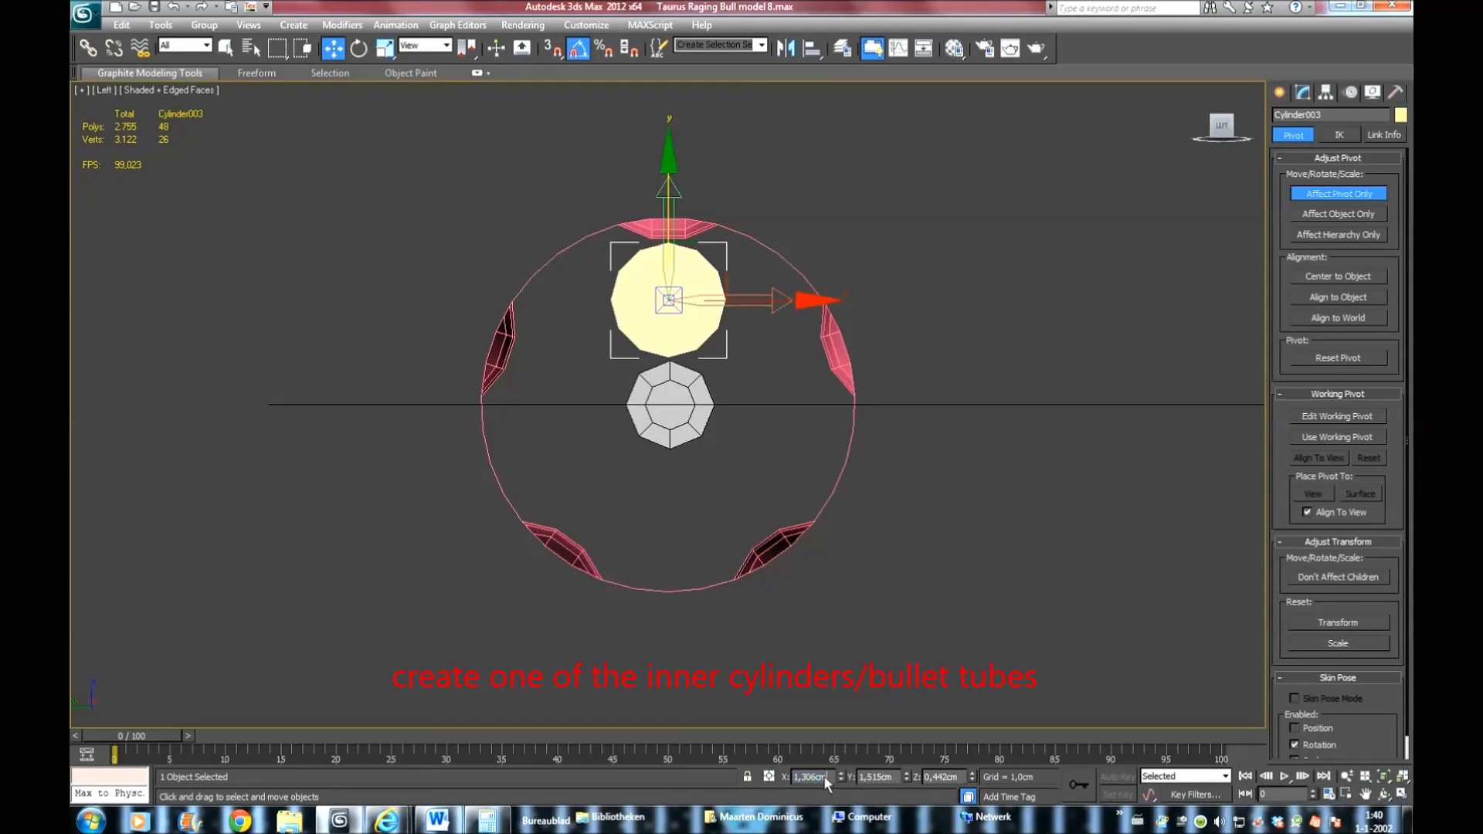
pyautogui.write('1,549cm')
pyautogui.press('Return')
pyautogui.hotkey('ctrl', 'z')
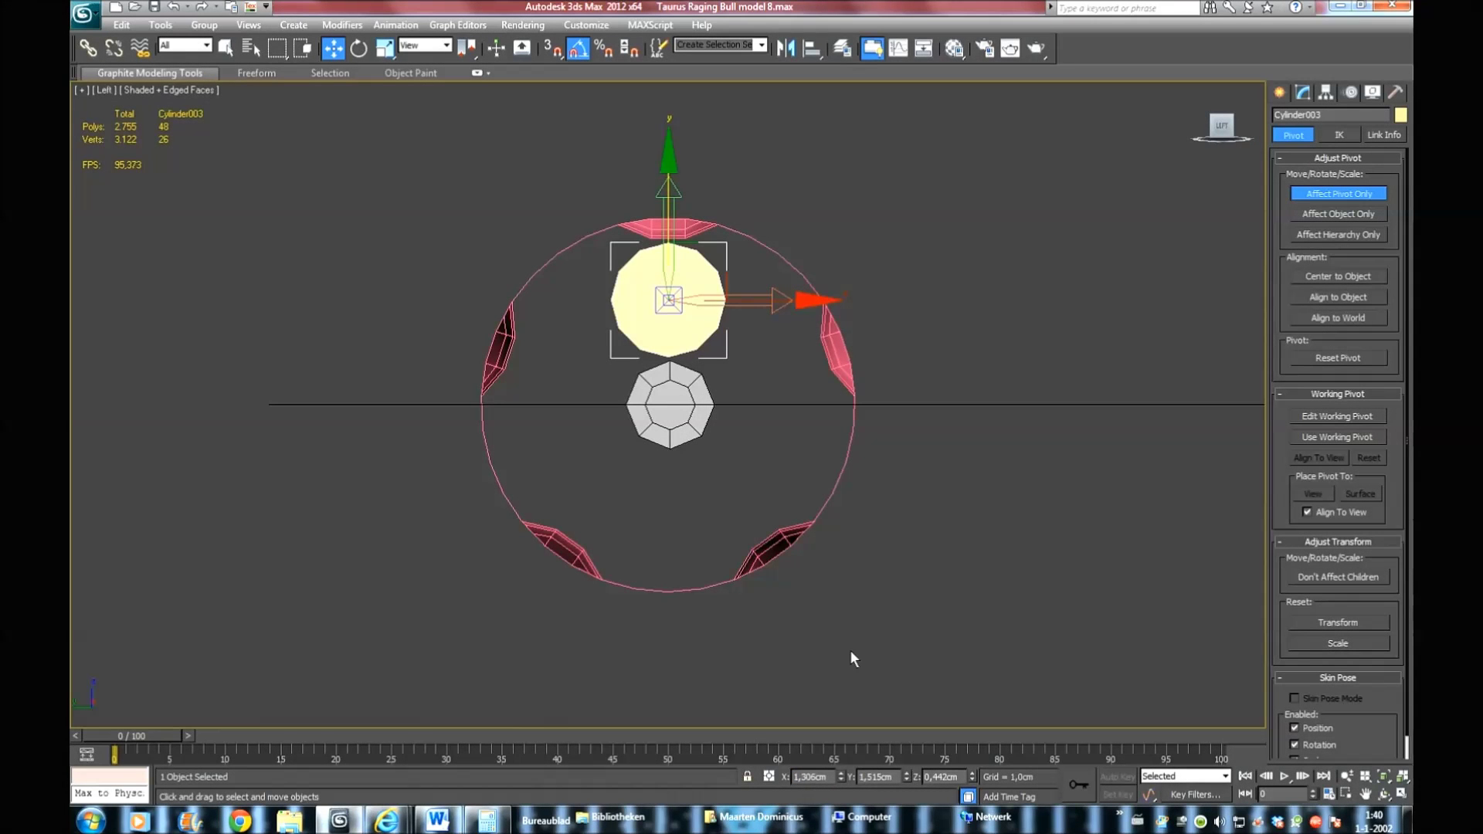
pyautogui.press('p')
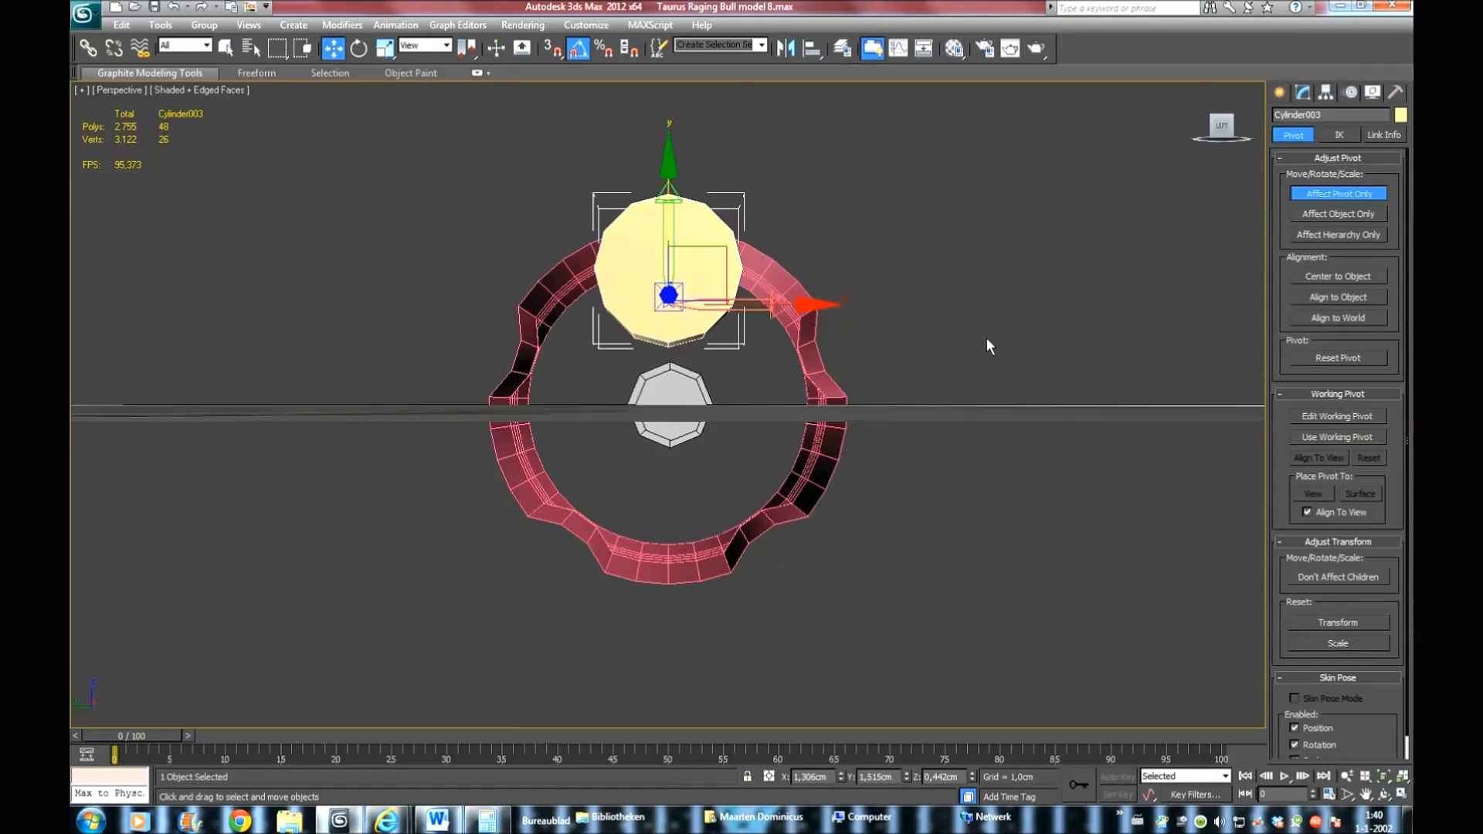
pyautogui.moveTo(1228, 124); pyautogui.dragTo(858, 263)
pyautogui.click(829, 266)
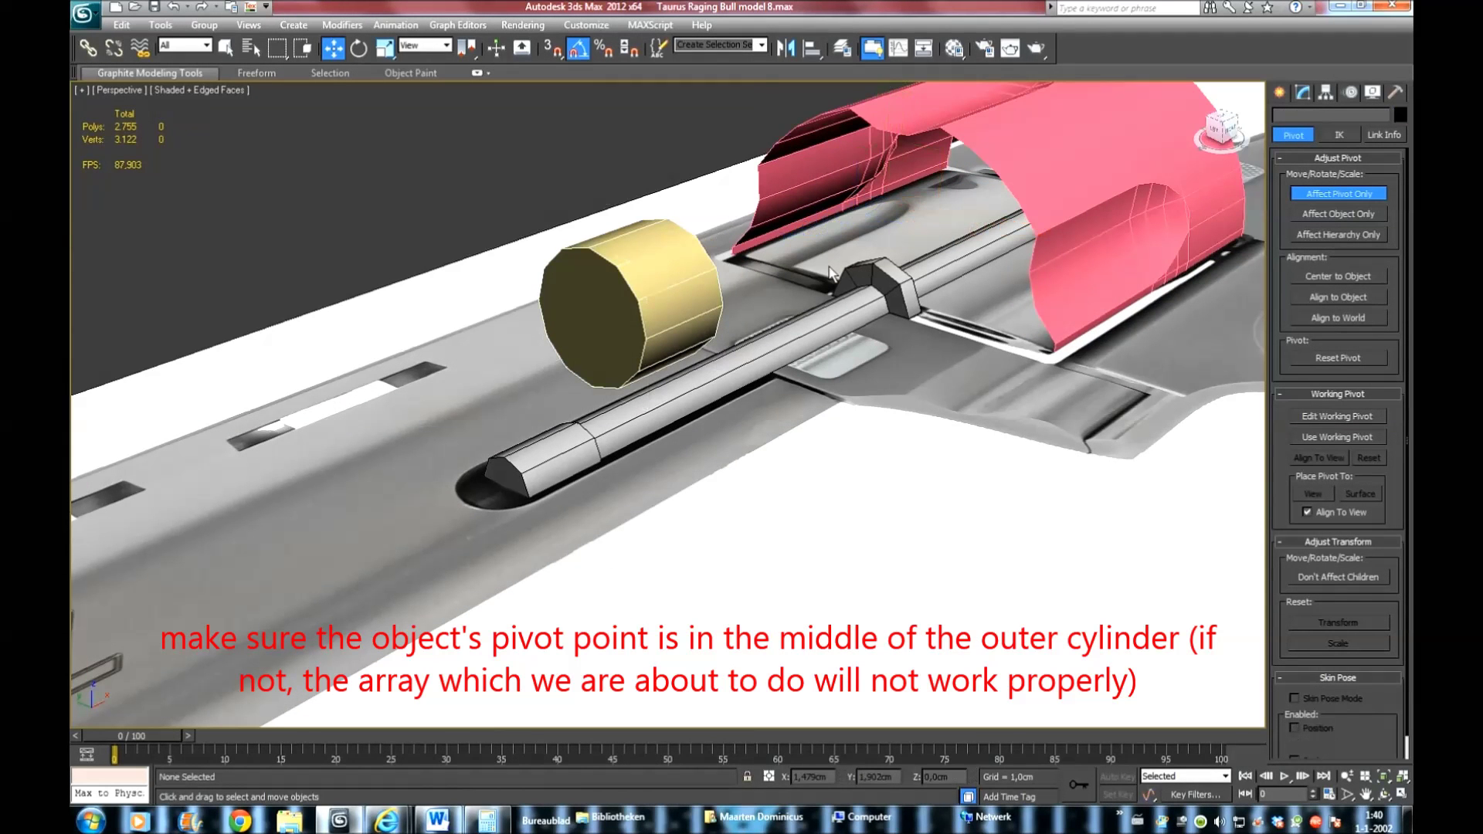
pyautogui.hotkey('ctrl', 'z')
pyautogui.hotkey('ctrl', 'z')
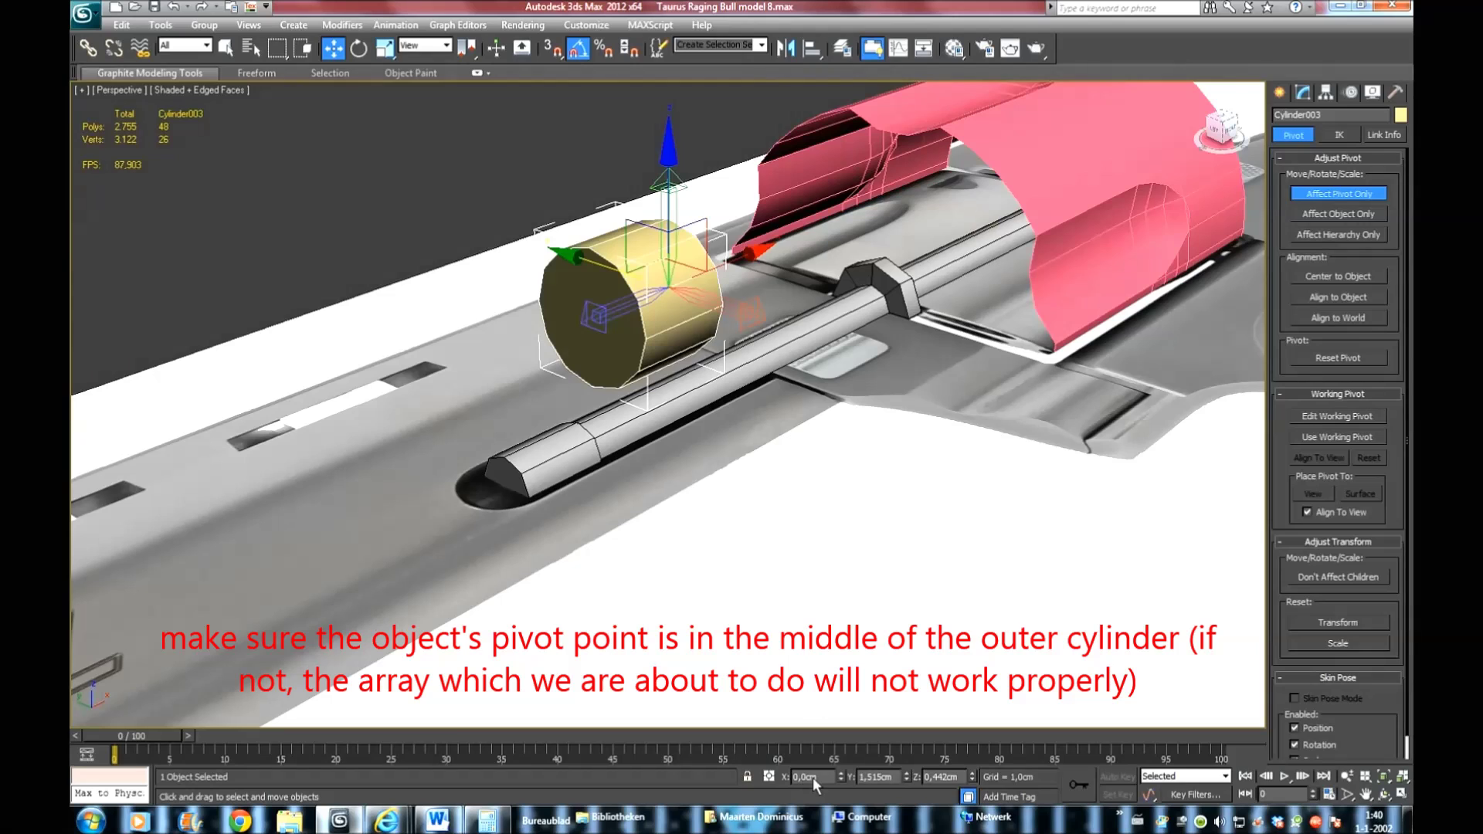
# Set the small cylinder's pivot to Y 1,516 cm and Z 0 cm on the outer cylinder's axis, and leave pivot editing
pyautogui.click(823, 776)
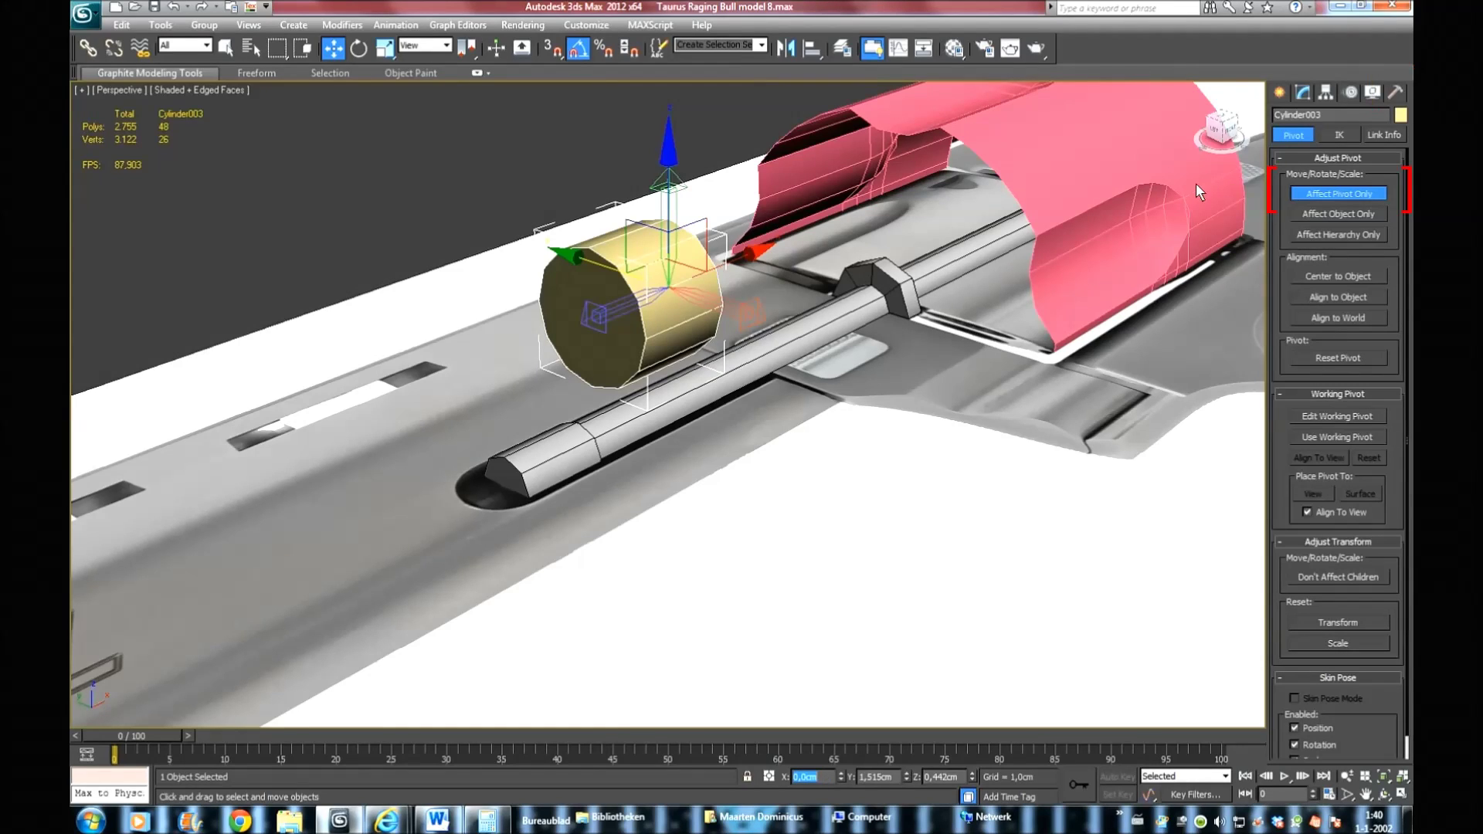
pyautogui.click(1087, 167)
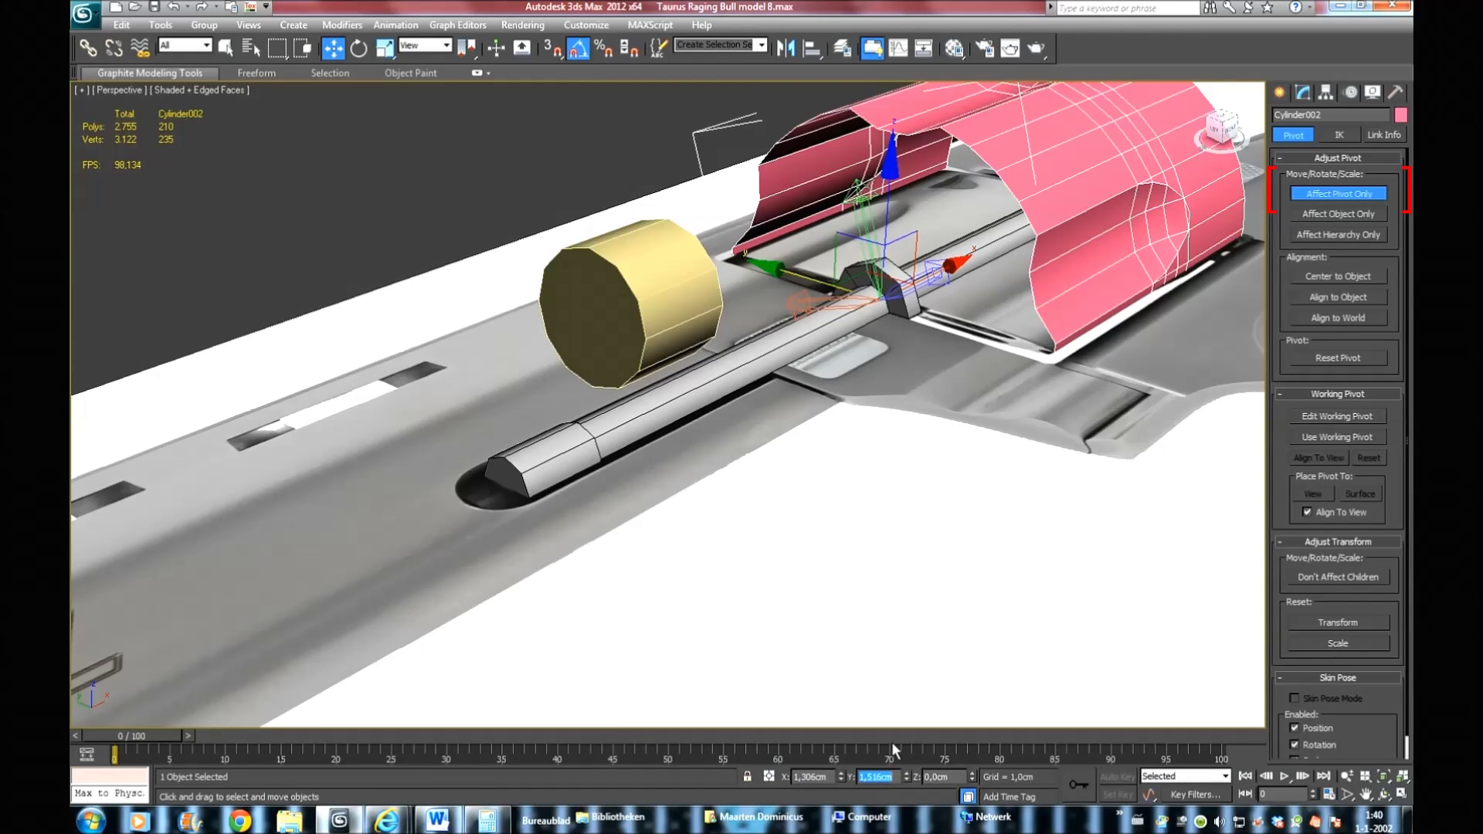
pyautogui.click(653, 284)
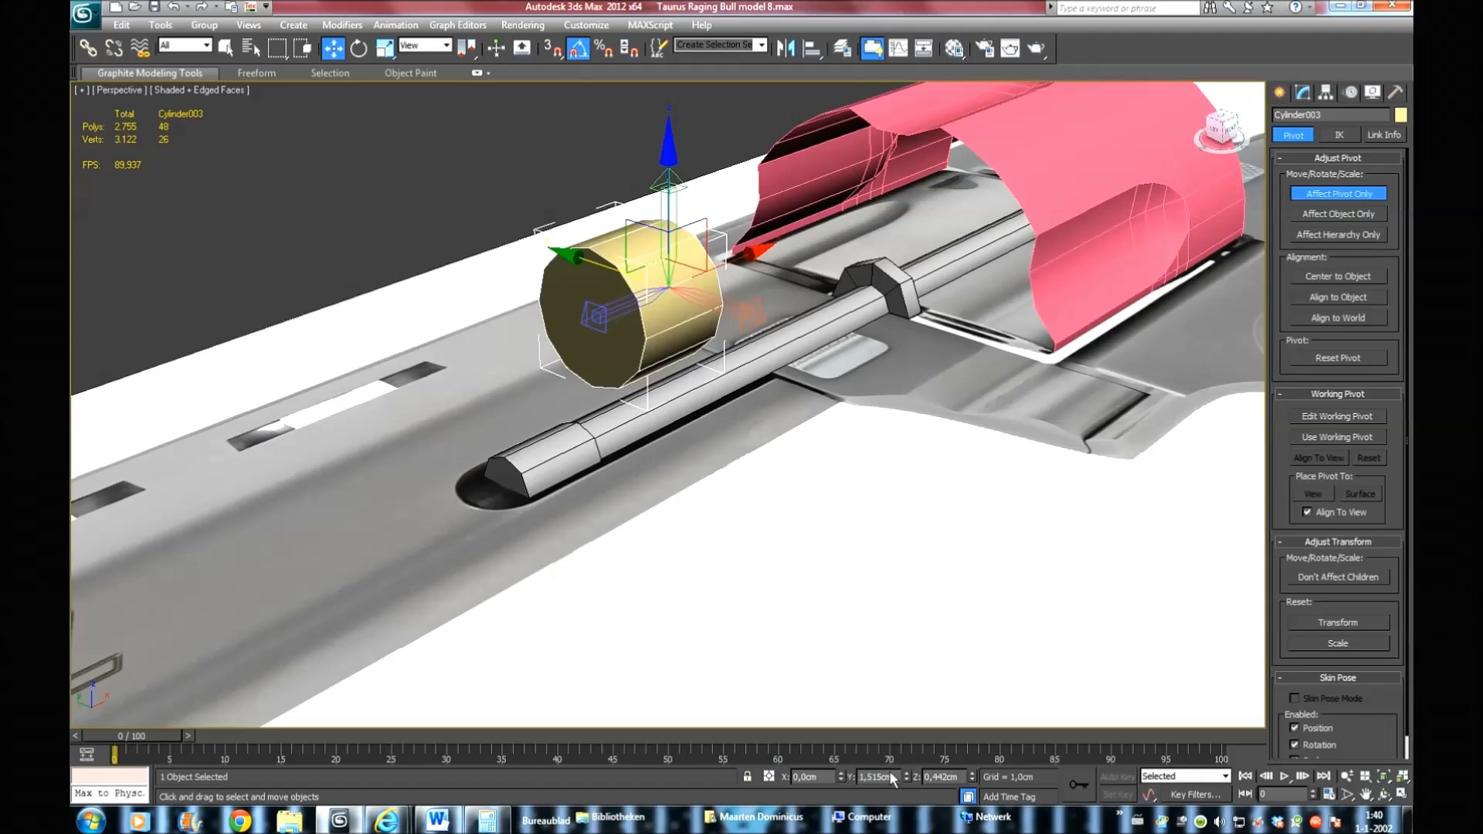
pyautogui.click(457, 212)
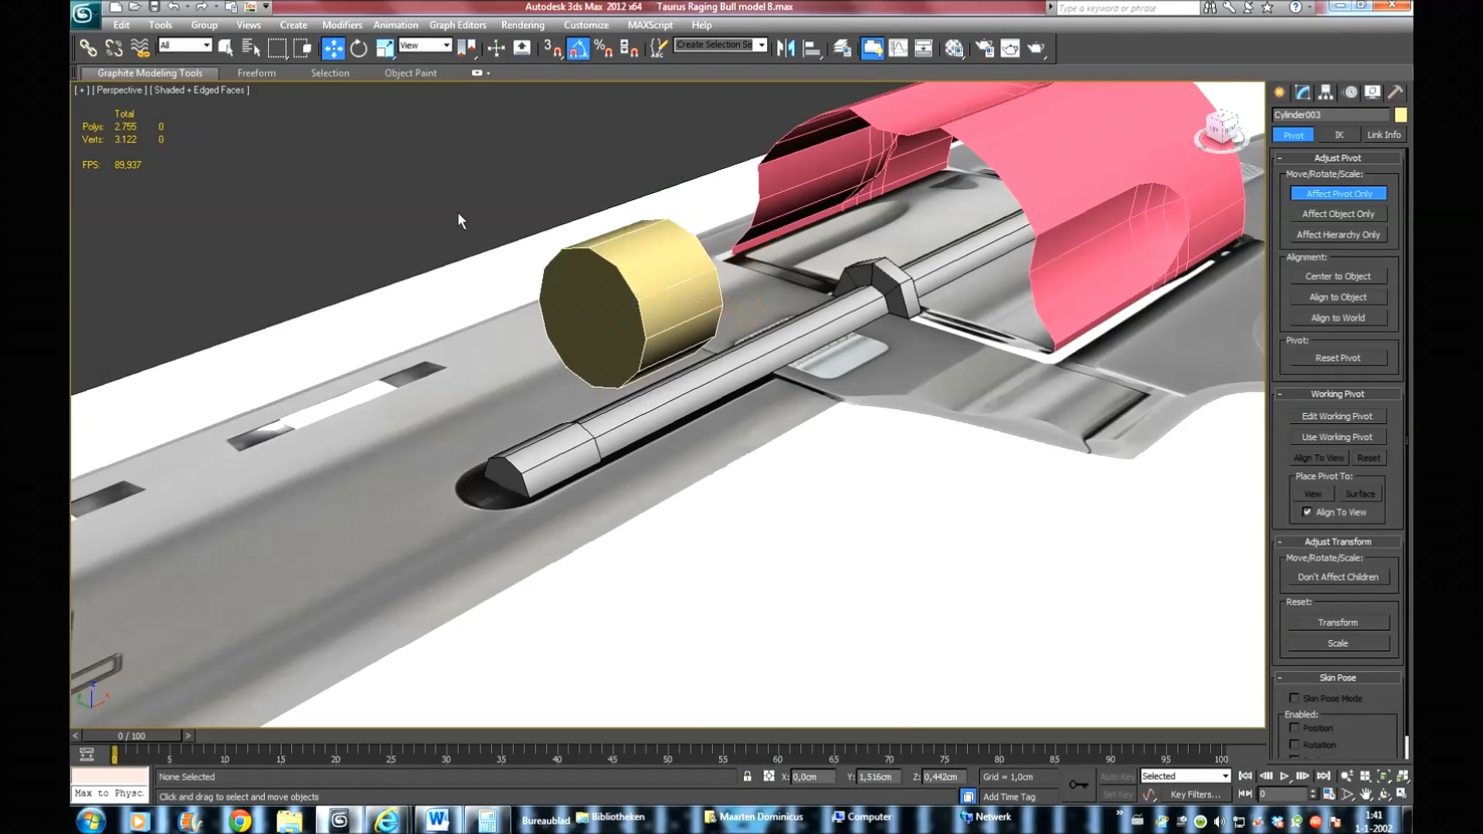
pyautogui.hotkey('ctrl', 'z')
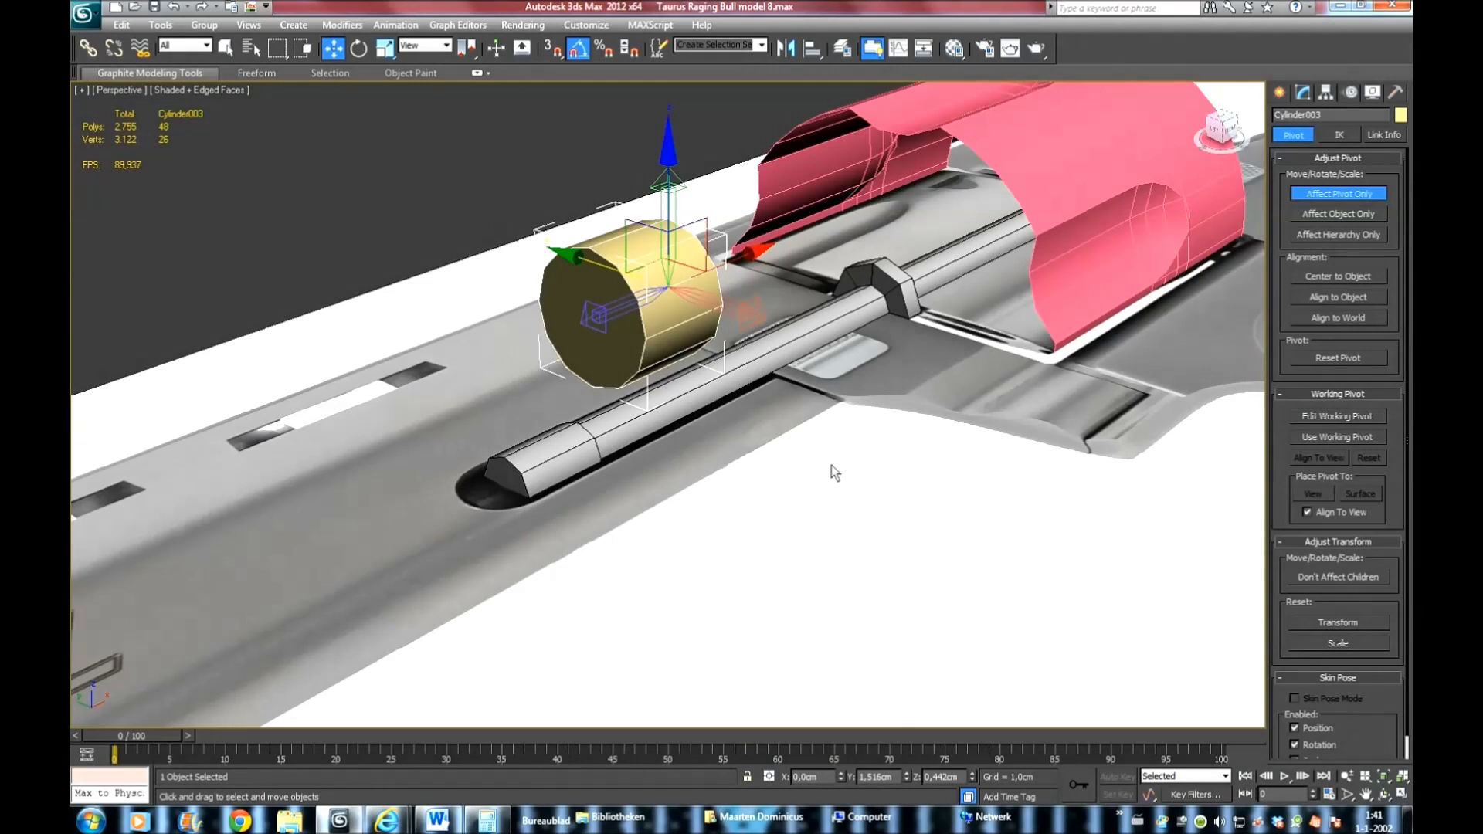
pyautogui.click(943, 778)
pyautogui.write('0')
pyautogui.press('Return')
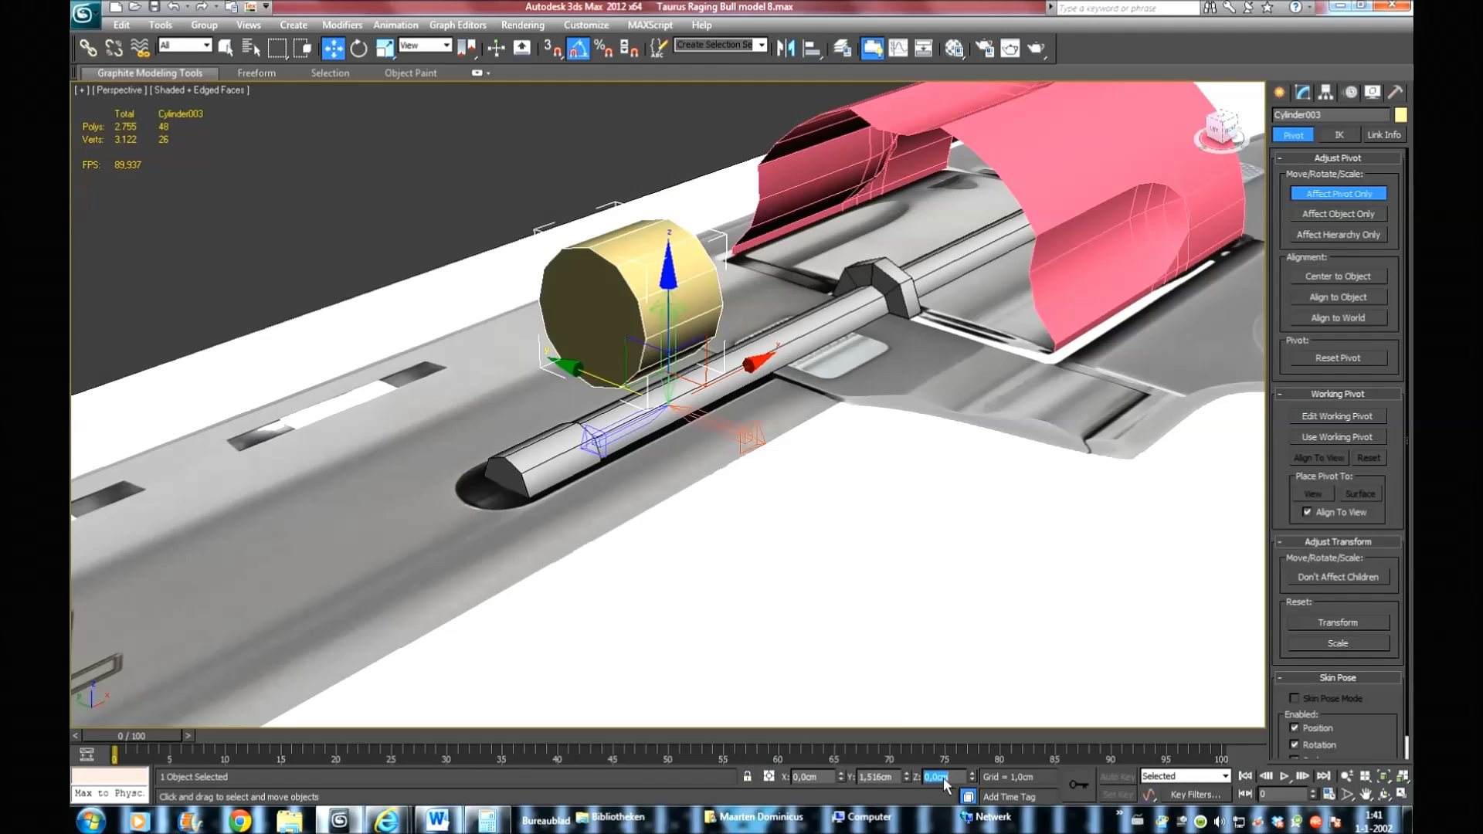
pyautogui.click(1323, 195)
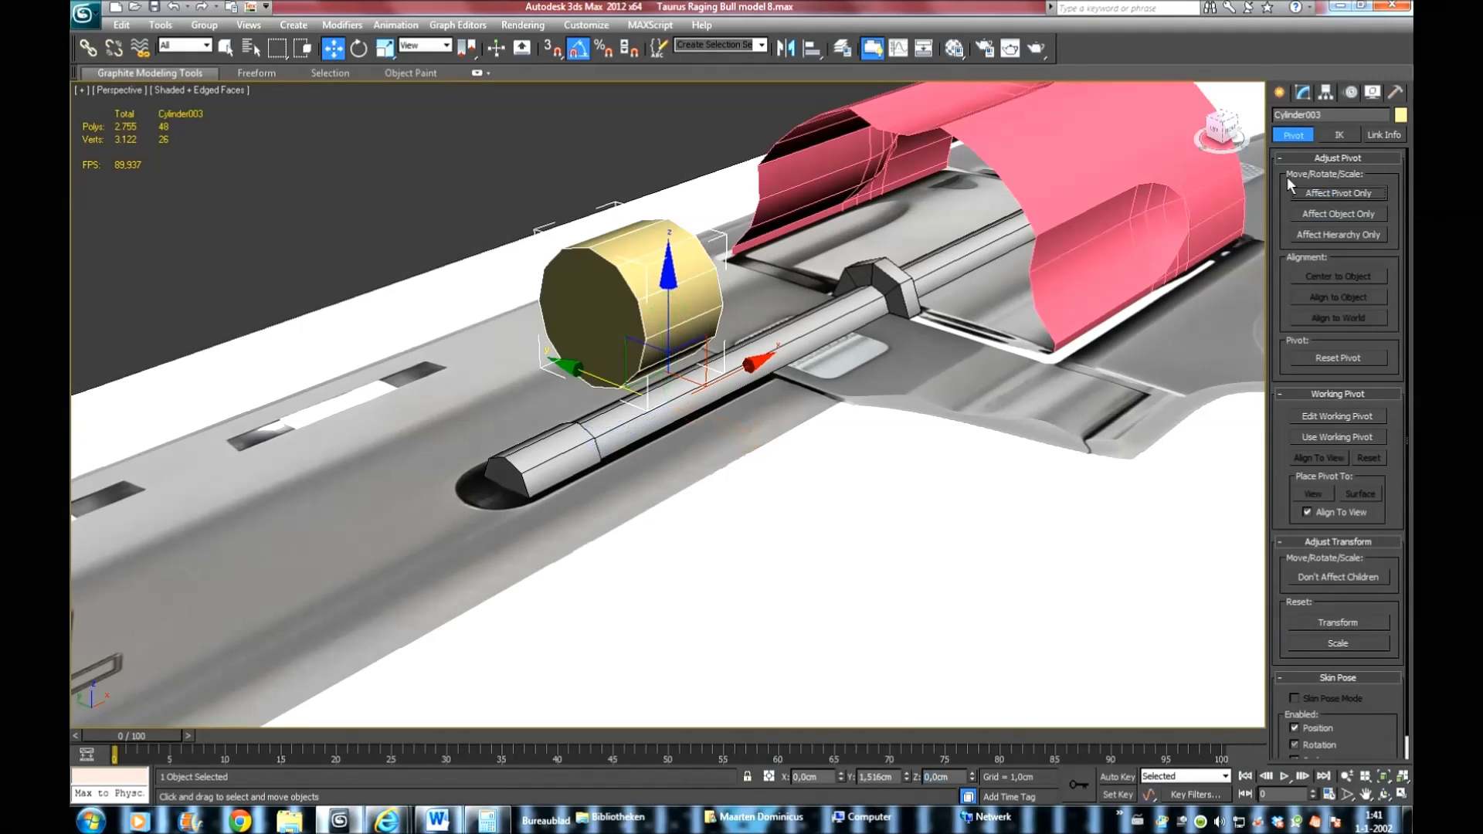
# Start a previewed array of five copies of the small cylinder in the Left view and set its incremental X rotation to 0
pyautogui.moveTo(1224, 130); pyautogui.dragTo(1239, 127)
pyautogui.click(1217, 133)
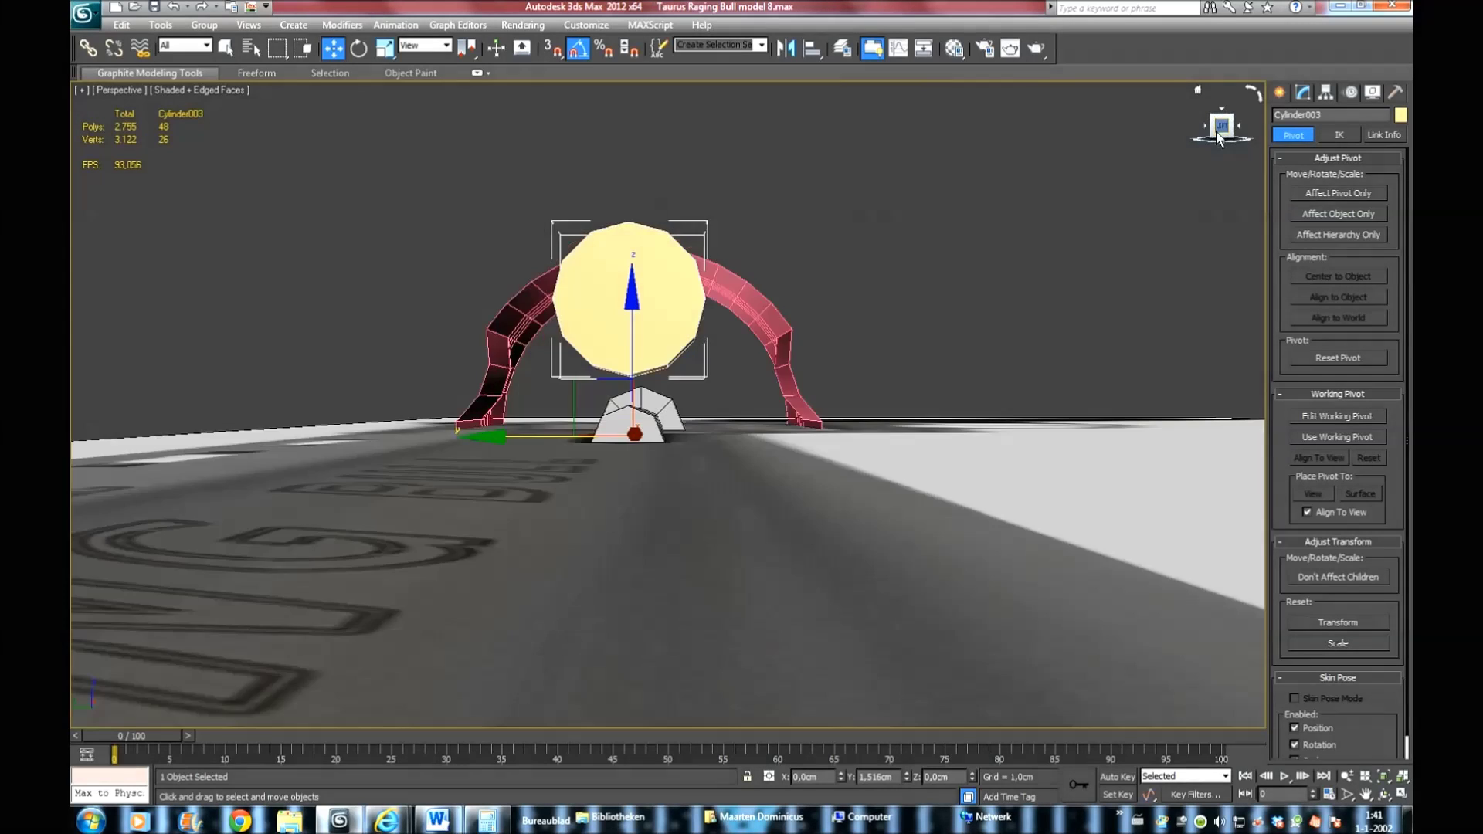
pyautogui.scroll(-6, 822, 253)
pyautogui.scroll(2, 790, 331)
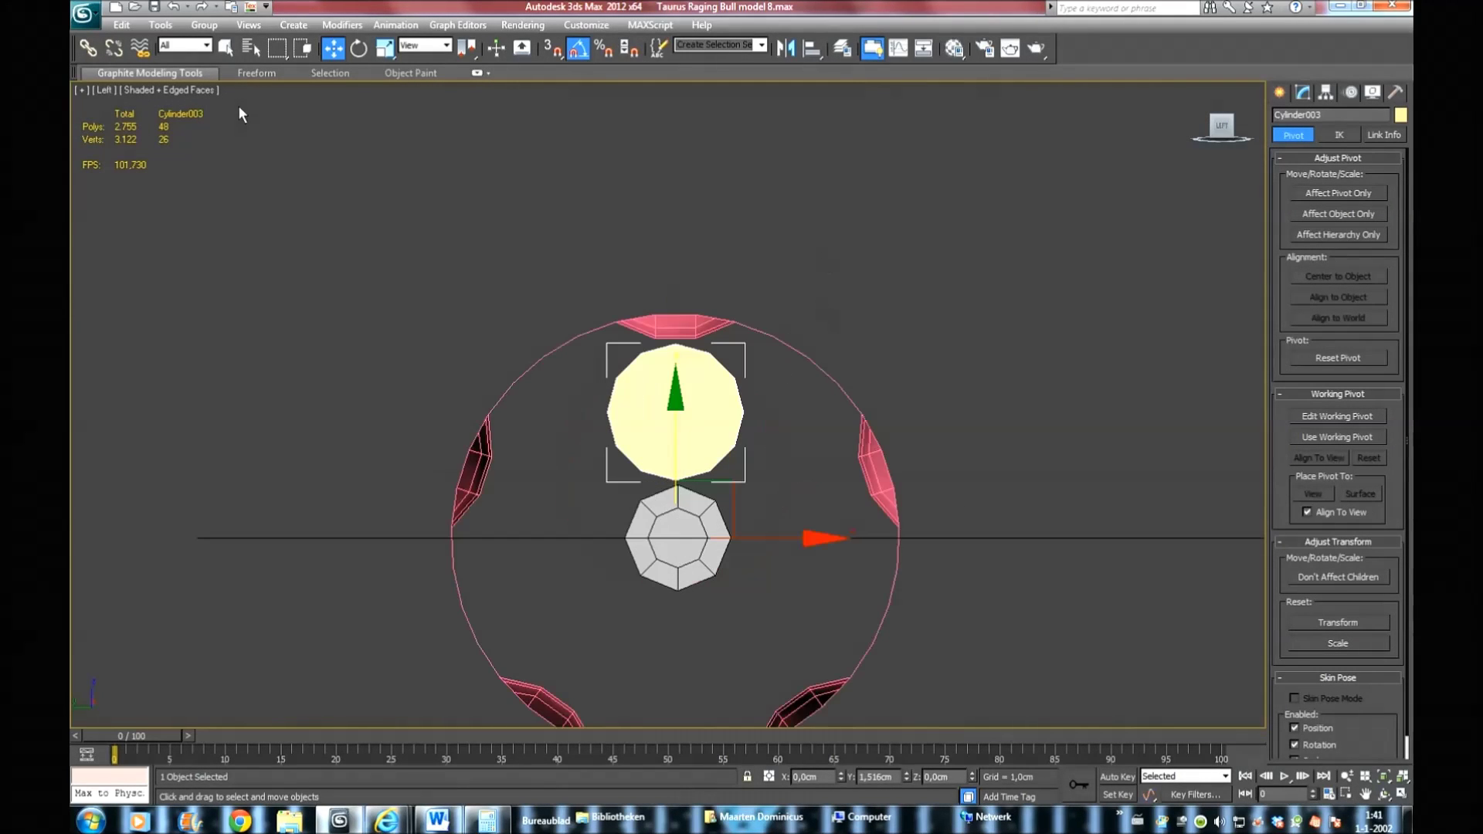
pyautogui.click(160, 24)
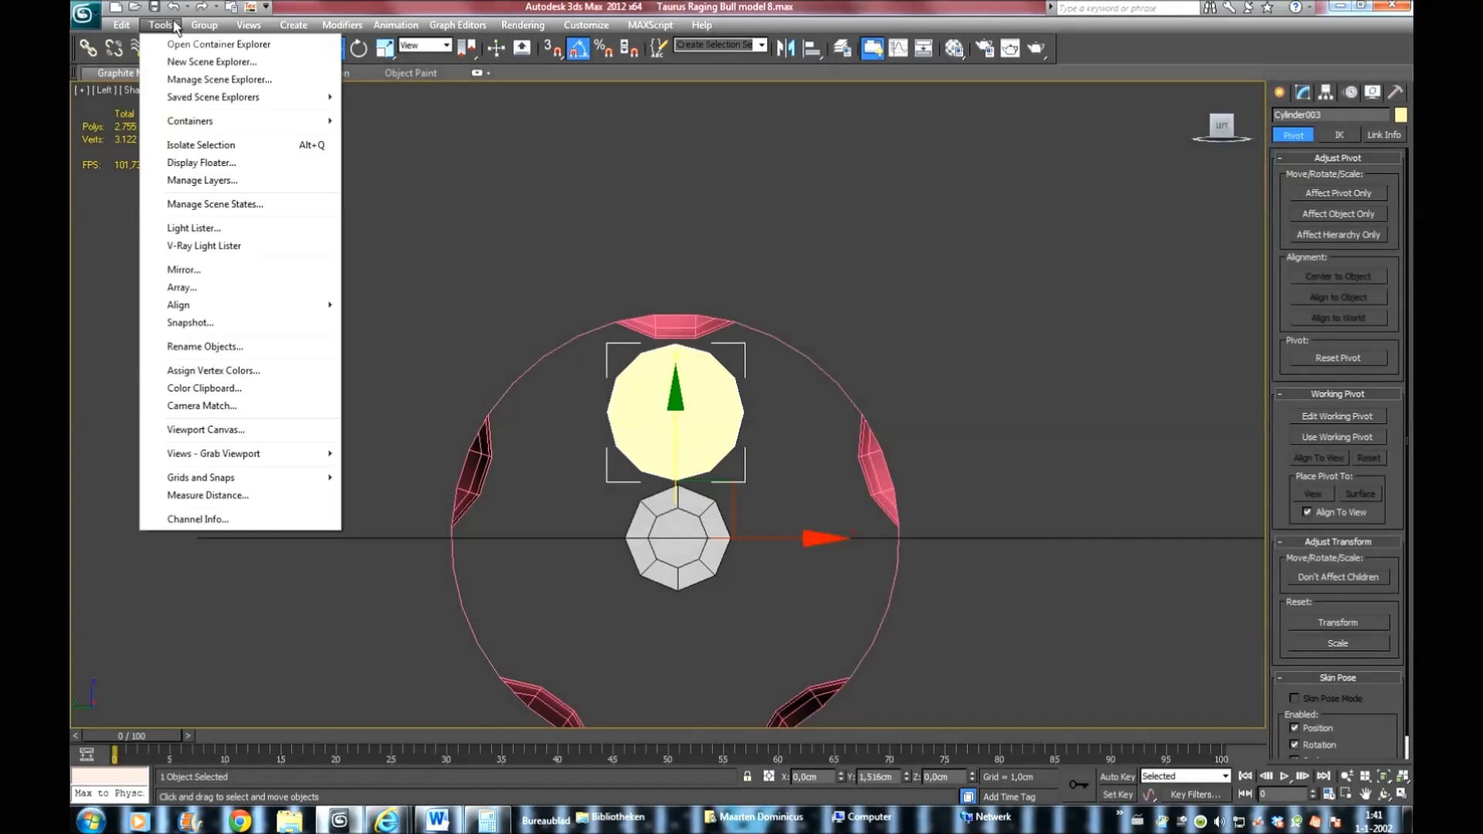
pyautogui.click(213, 287)
pyautogui.click(925, 462)
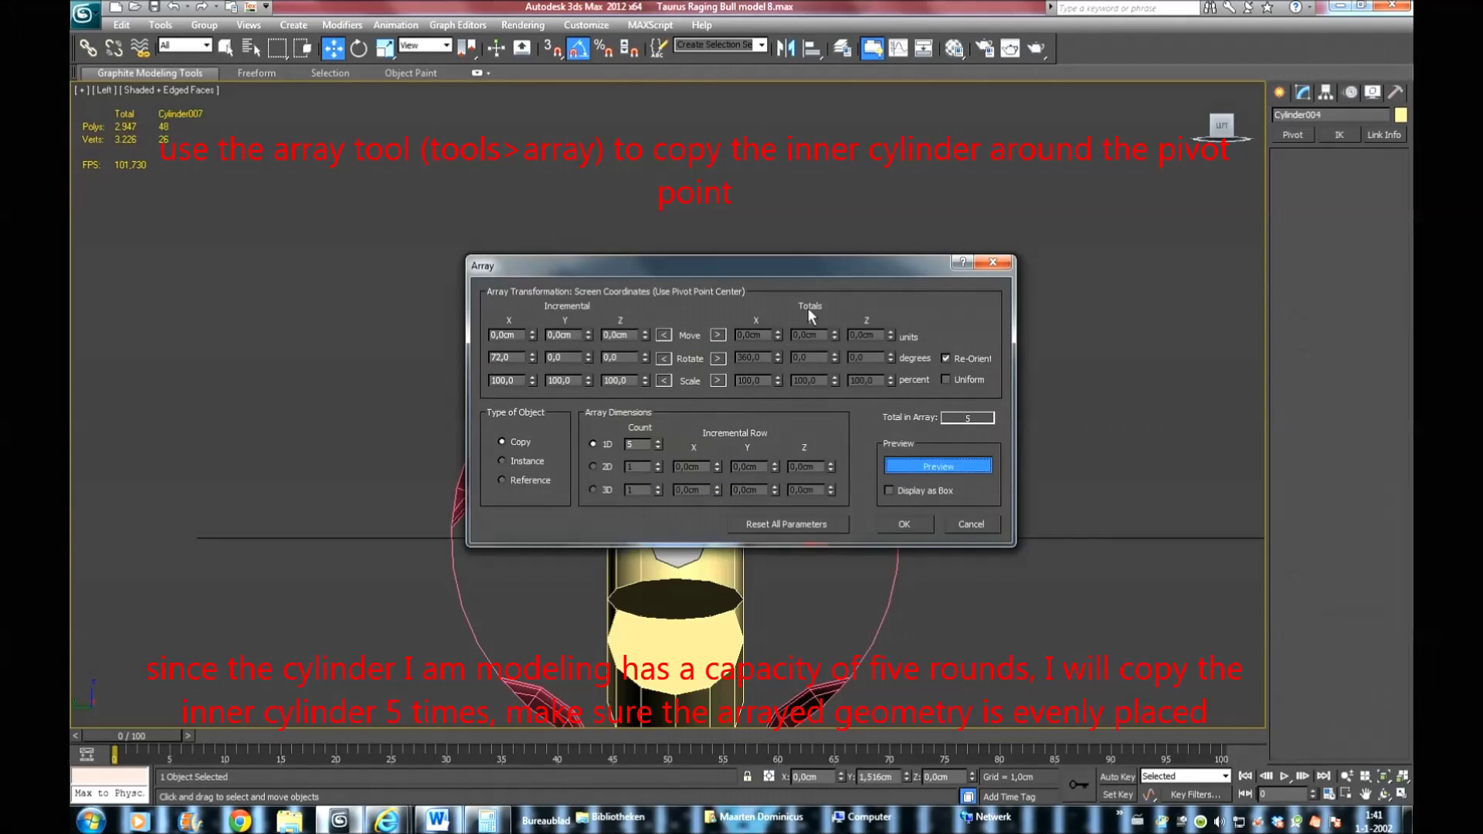
pyautogui.moveTo(794, 263); pyautogui.dragTo(1012, 106)
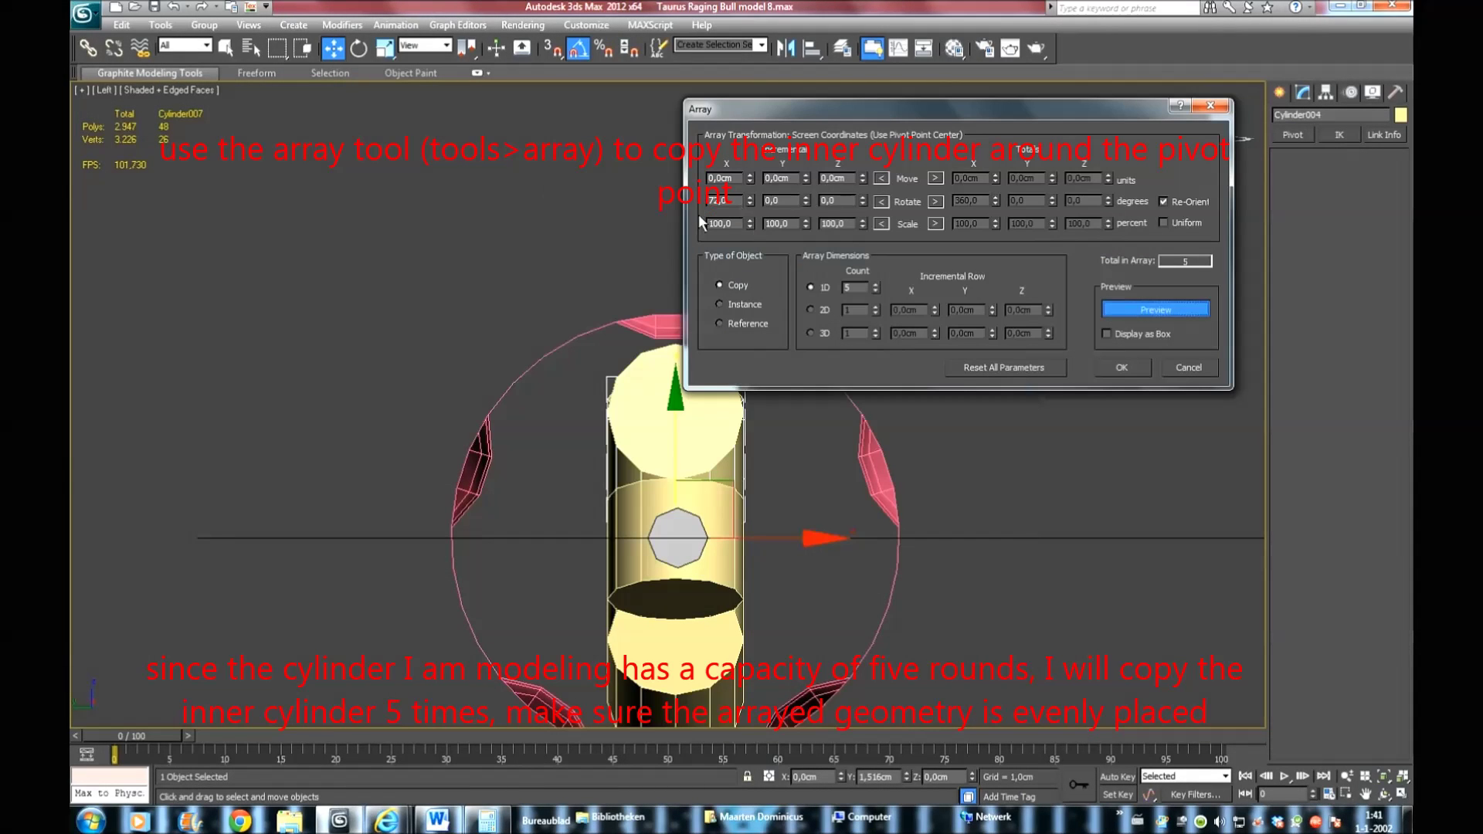
pyautogui.moveTo(742, 207); pyautogui.dragTo(590, 212)
pyautogui.write('0')
pyautogui.press('Return')
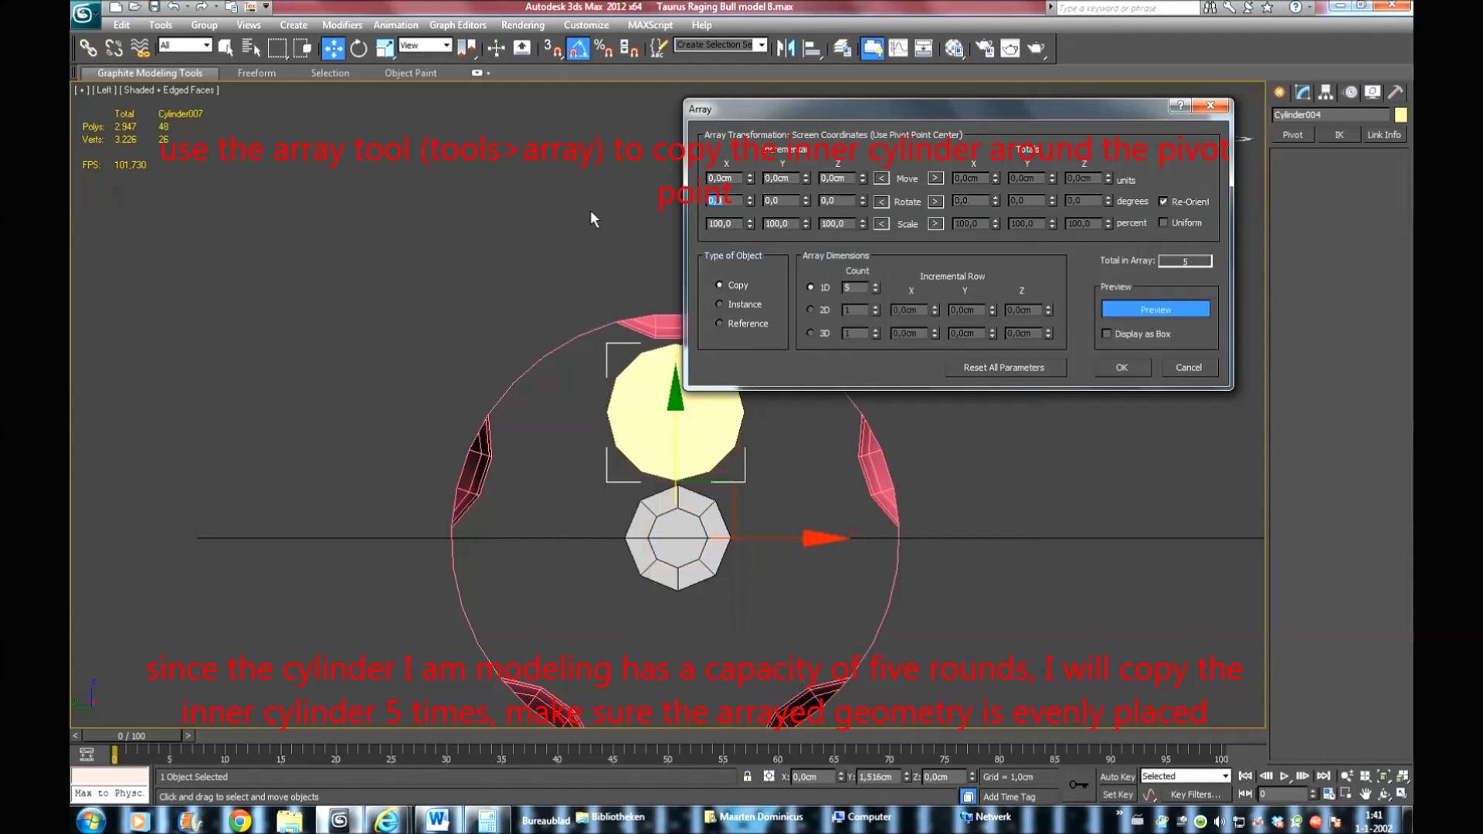
# Raise the array's incremental Z rotation until the five tubes are evenly spaced around the center, and create the array
pyautogui.click(862, 195)
pyautogui.click(861, 196)
pyautogui.click(861, 195)
pyautogui.click(862, 195)
pyautogui.click(862, 195)
pyautogui.click(861, 196)
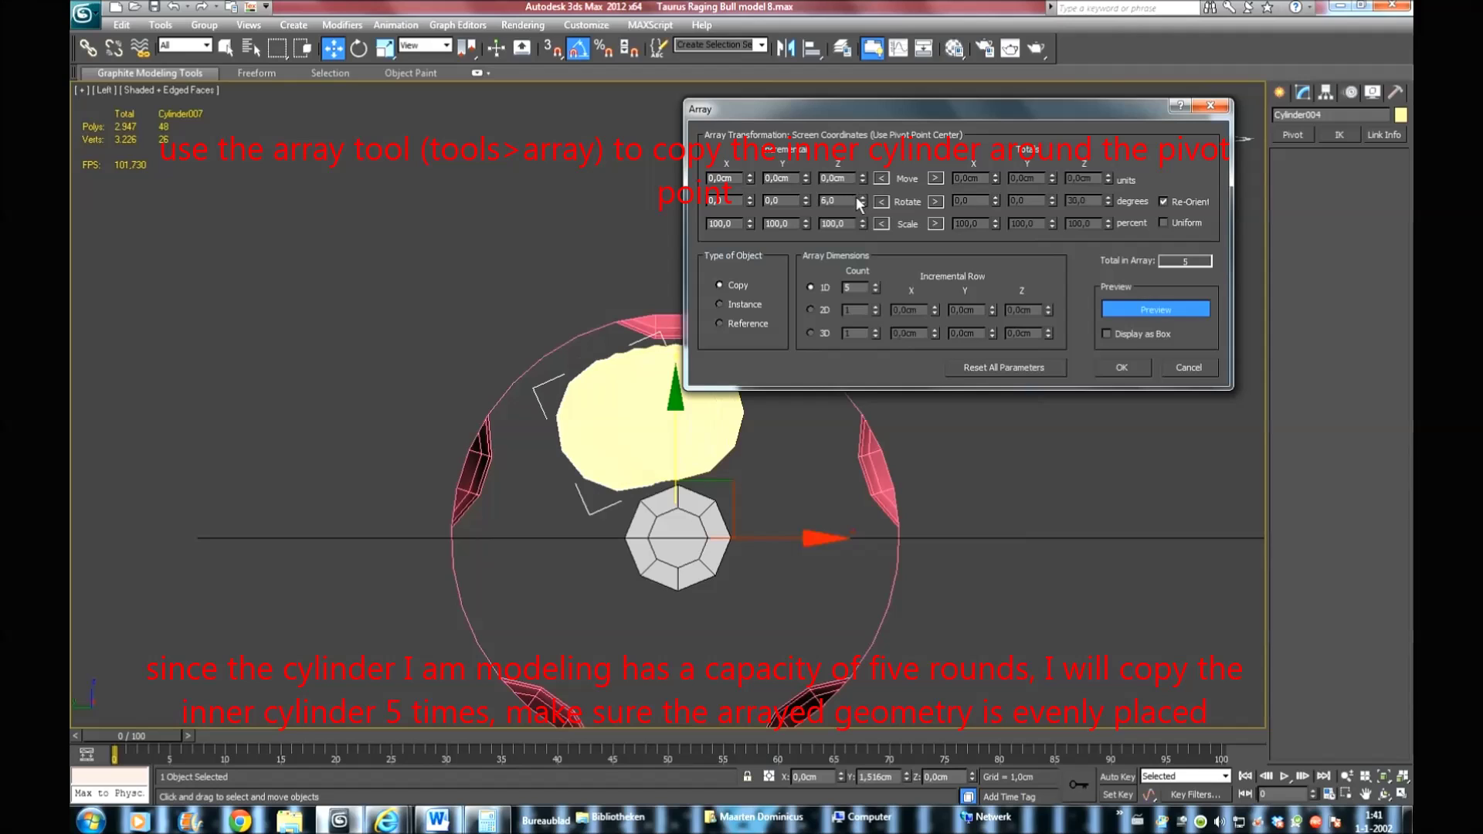
pyautogui.moveTo(860, 196); pyautogui.dragTo(859, 153)
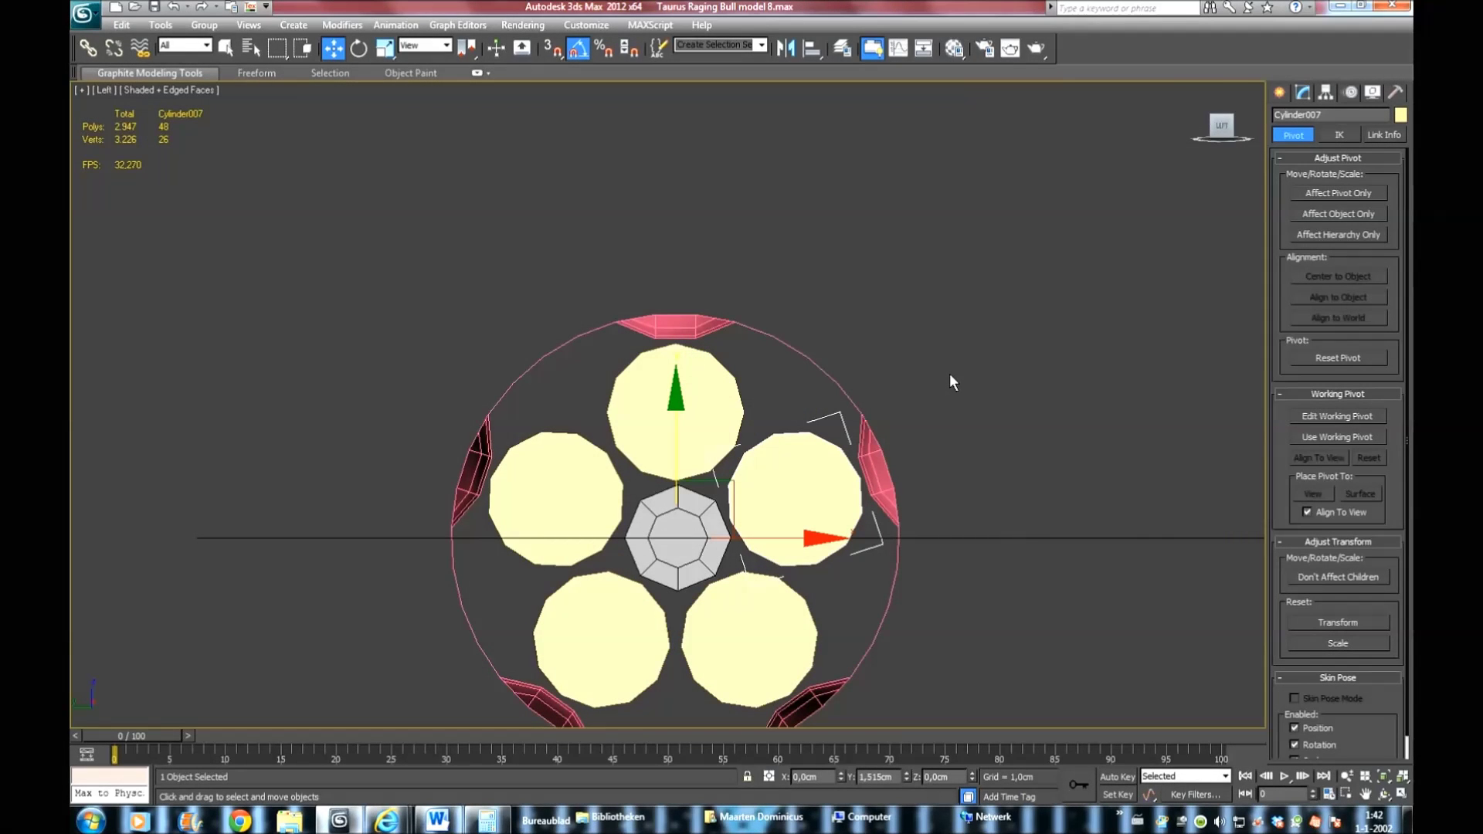
pyautogui.click(950, 376)
pyautogui.scroll(-3, 927, 363)
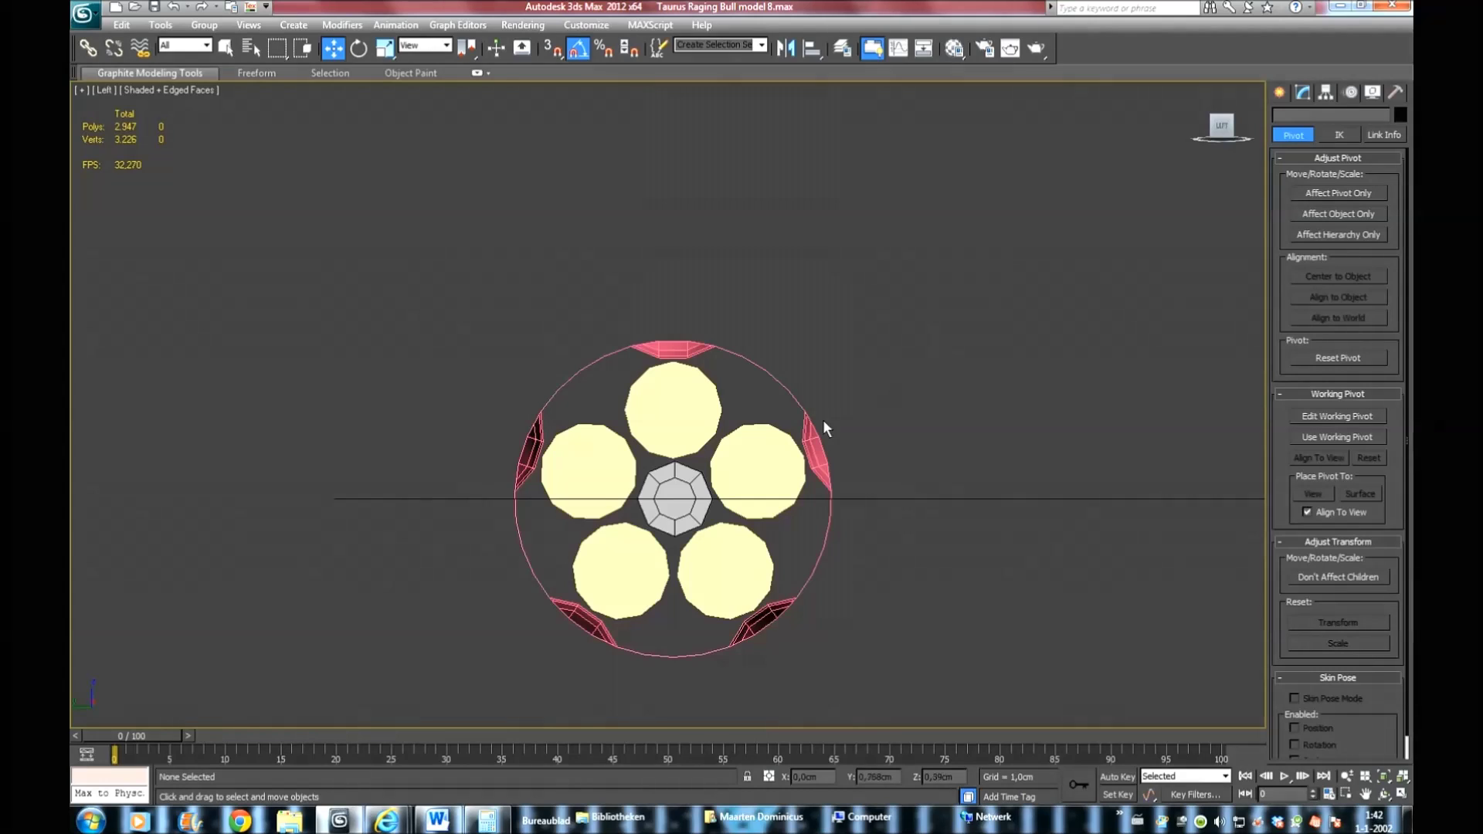
# Select all five bullet tubes and move them along the X axis into the fluted cylinder
pyautogui.click(1218, 130)
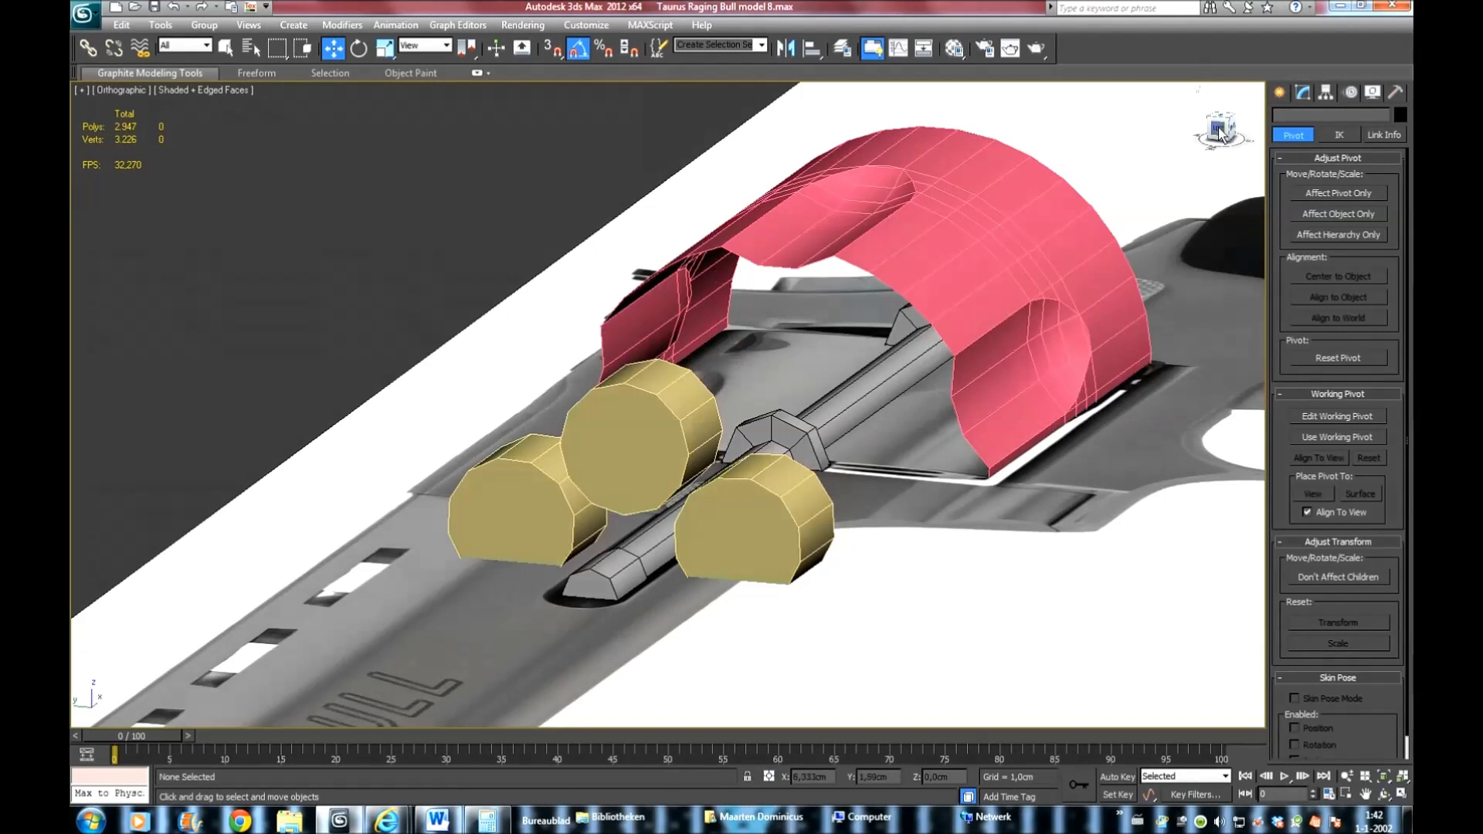
pyautogui.click(710, 498)
pyautogui.keyDown('ctrl'); pyautogui.click(611, 397); pyautogui.keyUp('ctrl')
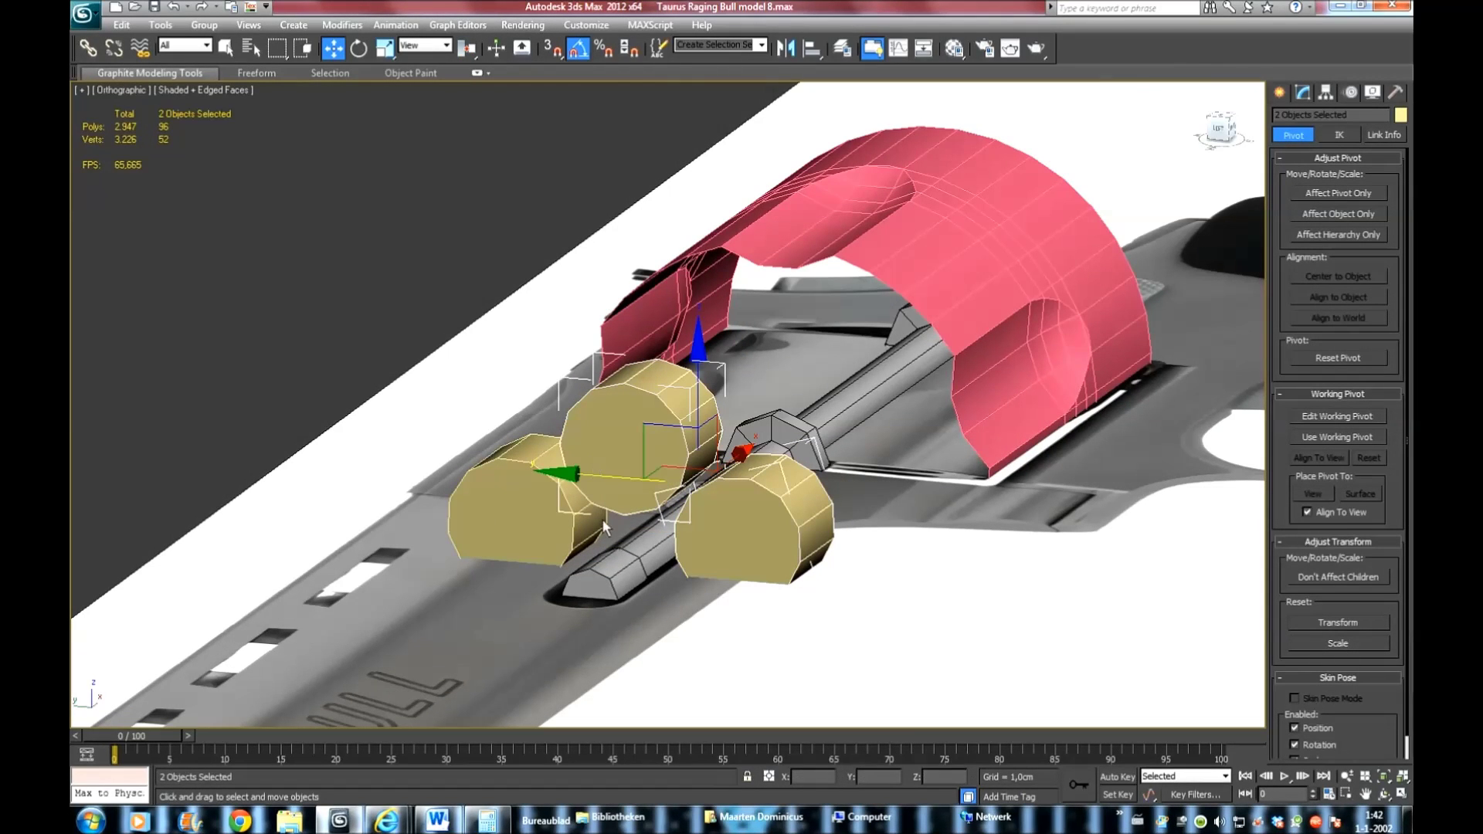
pyautogui.keyDown('ctrl'); pyautogui.click(535, 518); pyautogui.keyUp('ctrl')
pyautogui.keyDown('ctrl'); pyautogui.click(554, 617); pyautogui.keyUp('ctrl')
pyautogui.keyDown('ctrl'); pyautogui.click(708, 675); pyautogui.keyUp('ctrl')
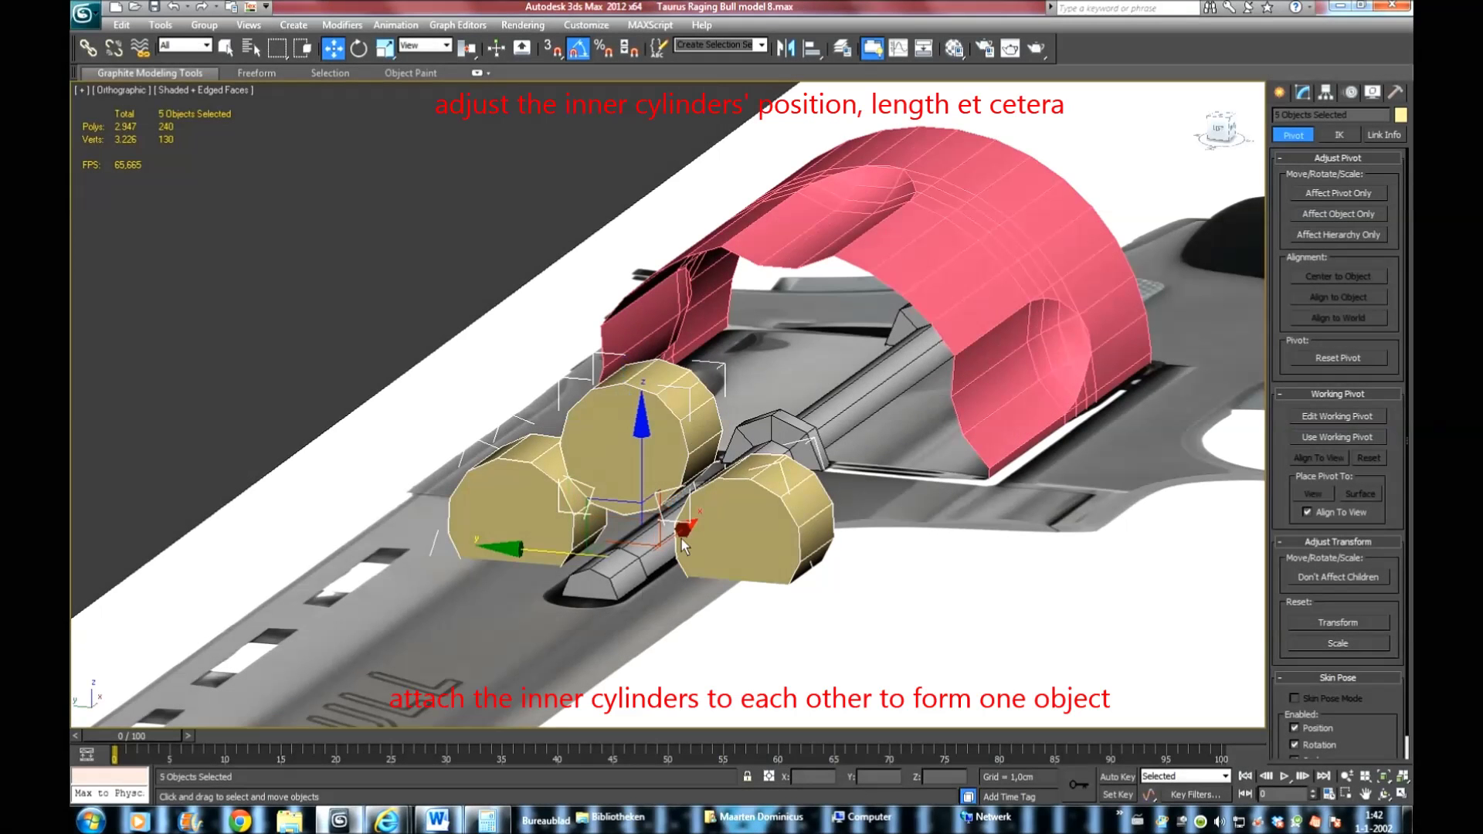
pyautogui.moveTo(680, 536); pyautogui.dragTo(871, 436)
# Select the fluted cylinder's front vertices in a wireframe Top view and check their X position, ending at whole-object level
pyautogui.press('t')
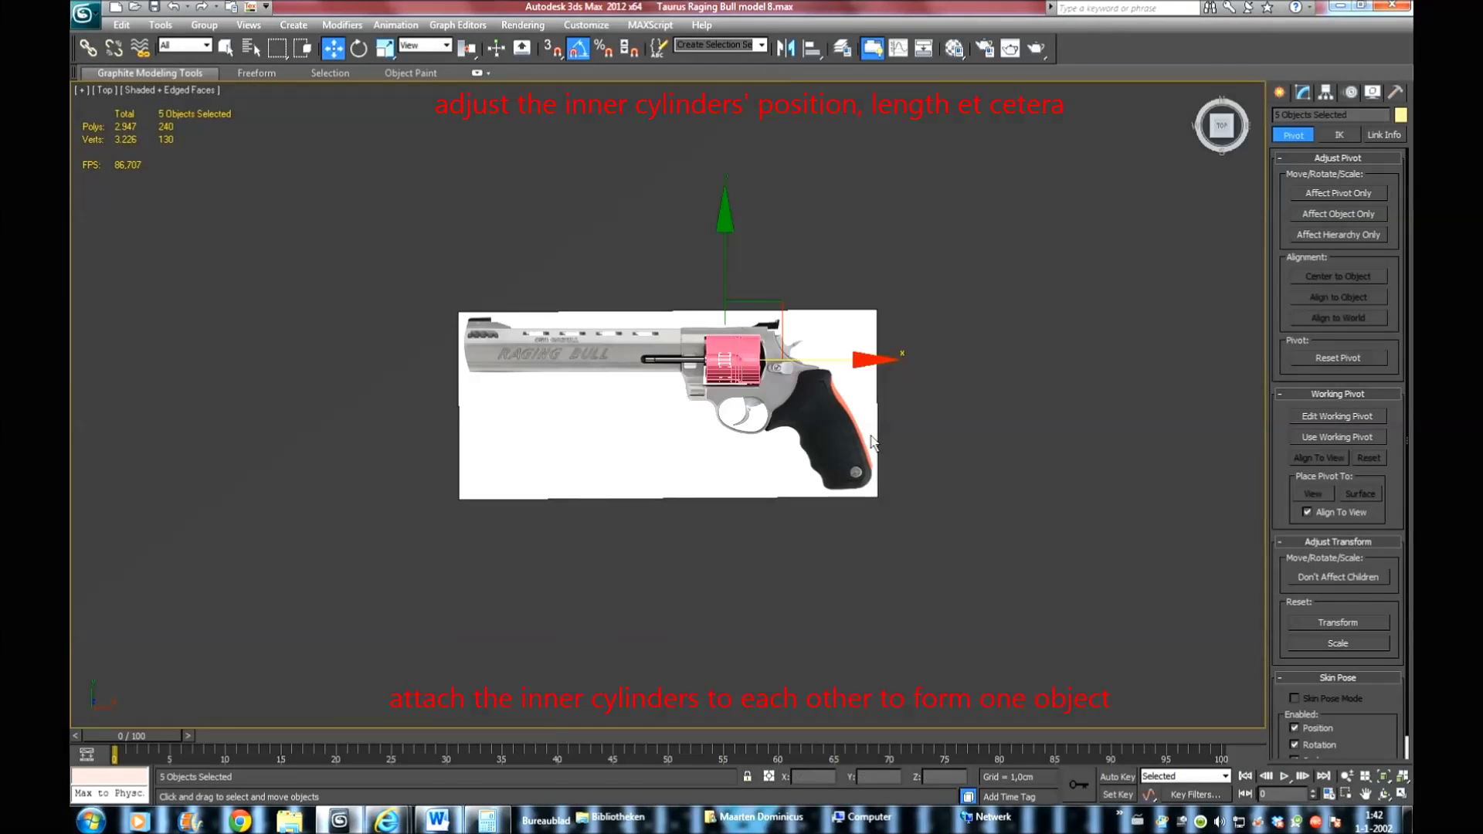
pyautogui.press('z')
pyautogui.press('F3')
pyautogui.scroll(-2, 861, 428)
pyautogui.click(861, 429)
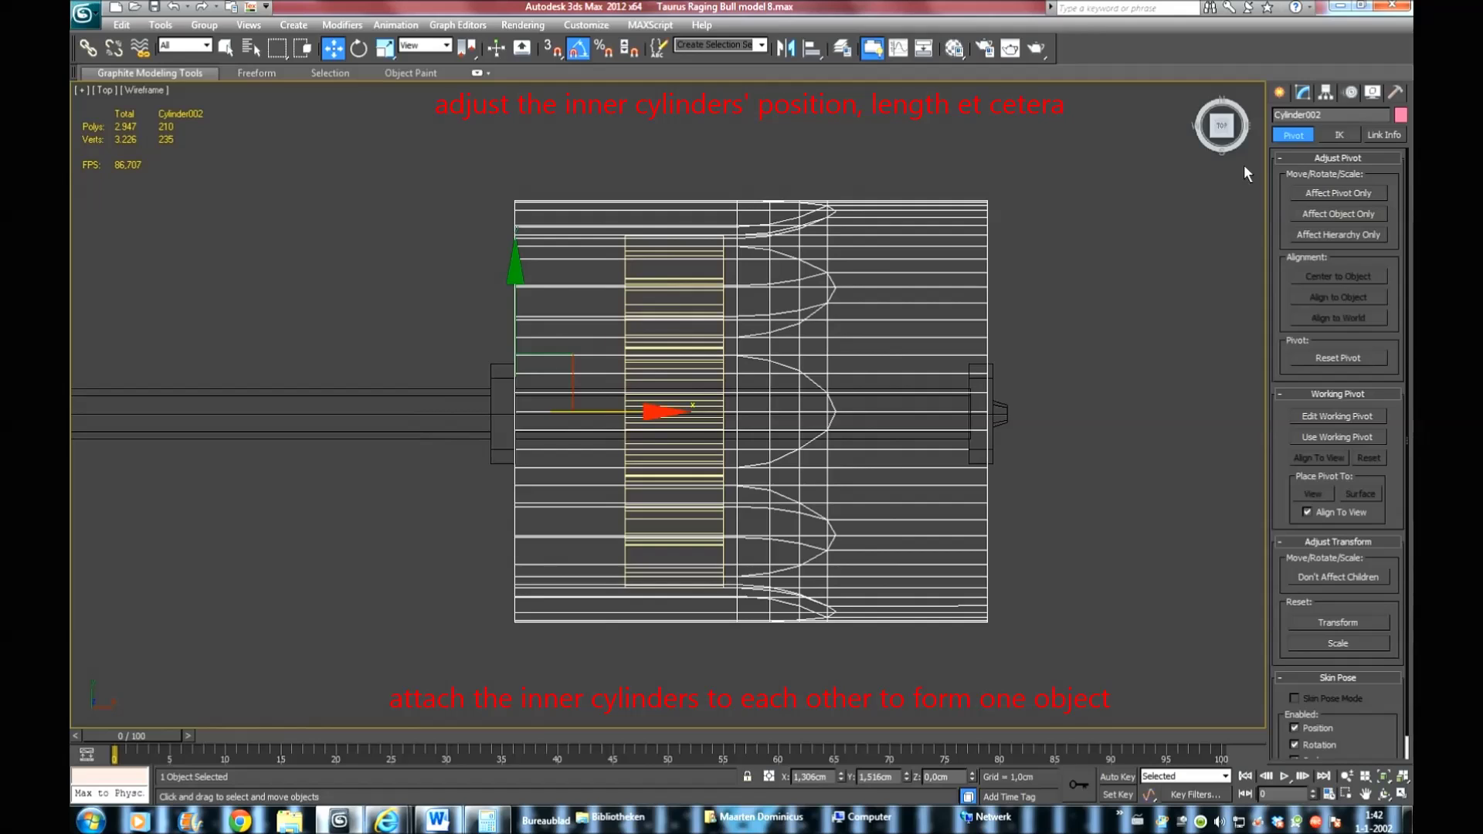
pyautogui.click(1302, 93)
pyautogui.click(1312, 169)
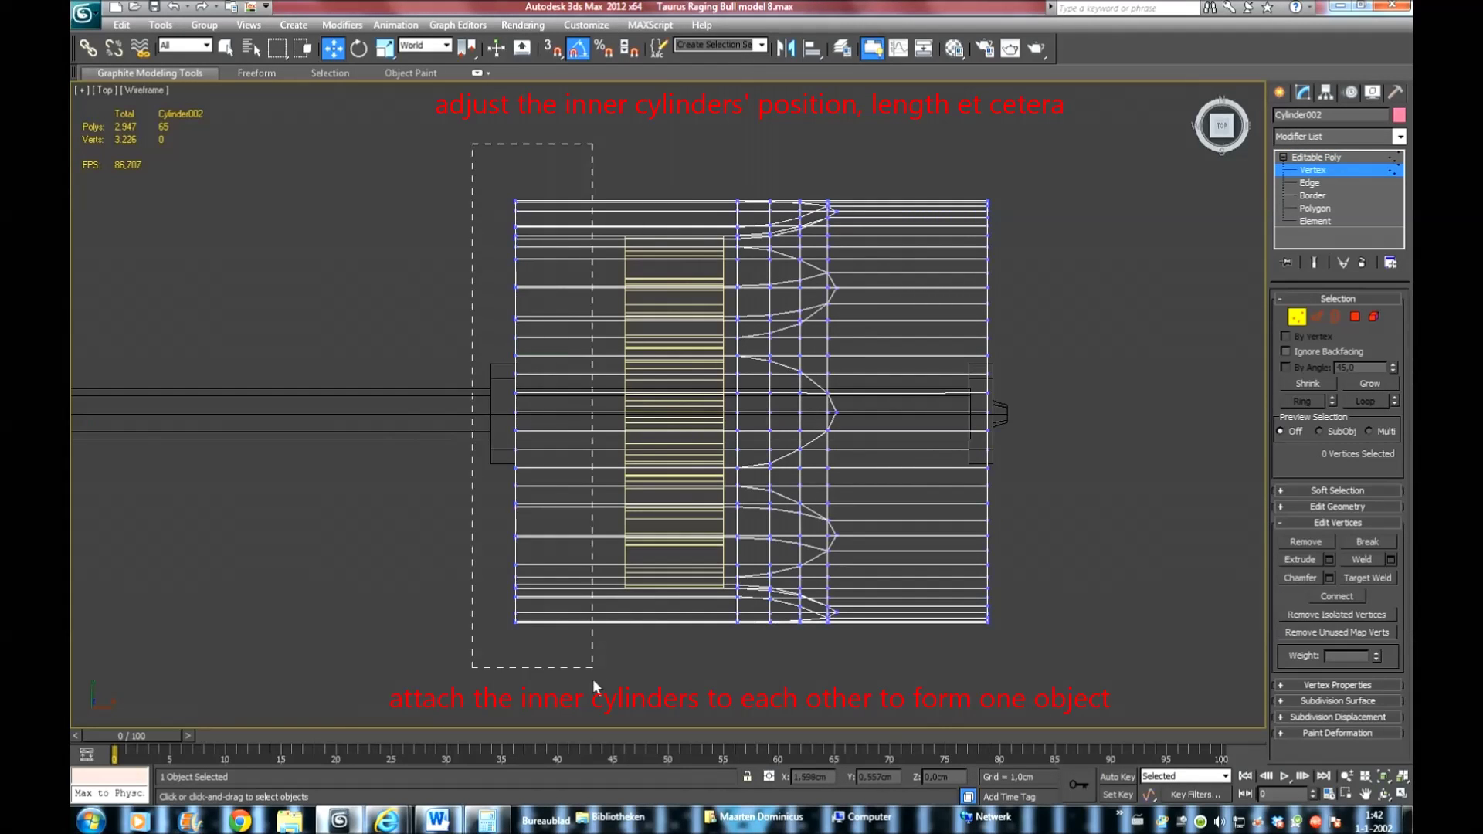
pyautogui.moveTo(592, 681); pyautogui.dragTo(592, 669)
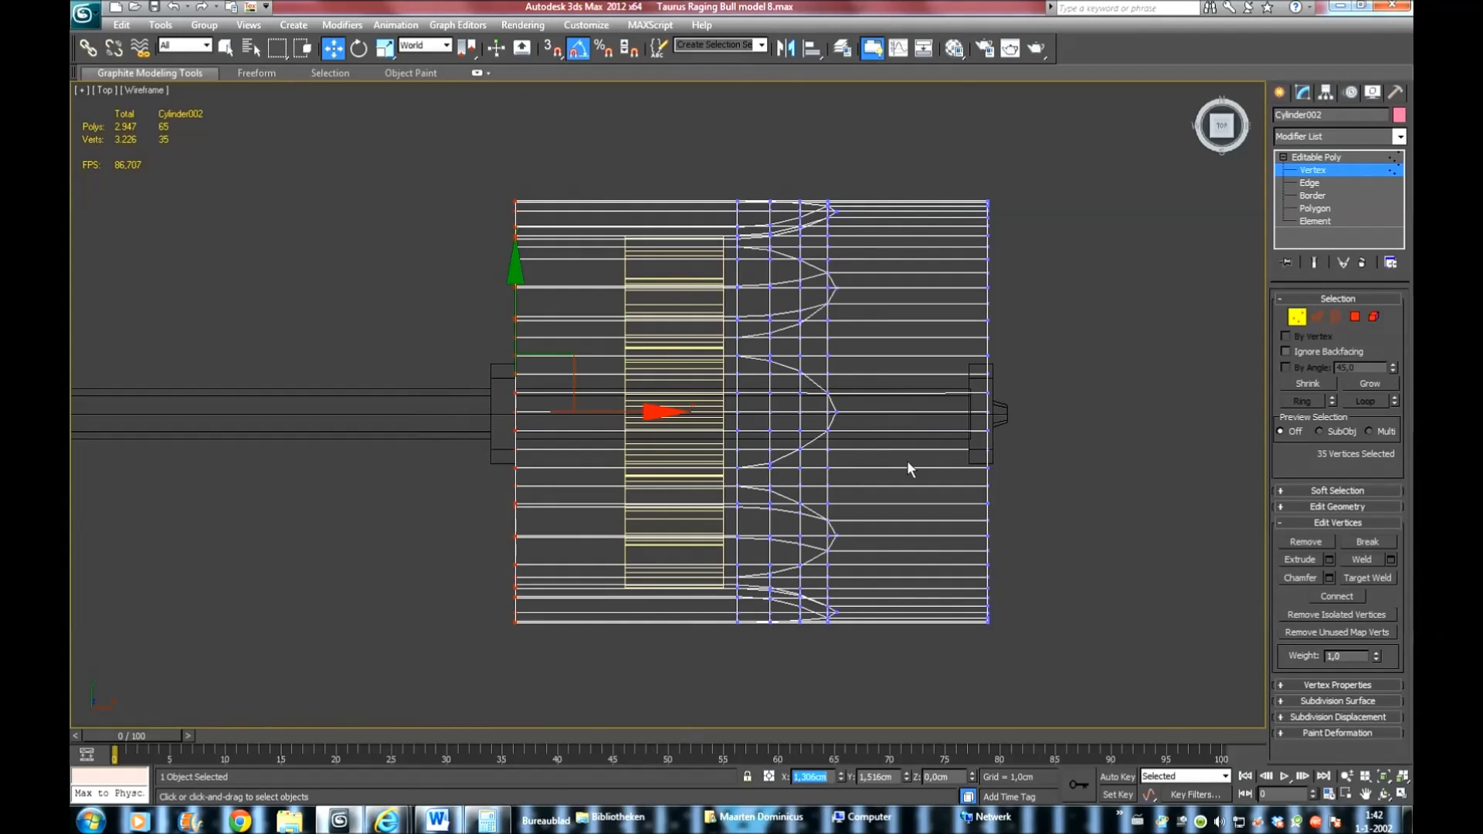
pyautogui.click(1325, 162)
pyautogui.click(693, 277)
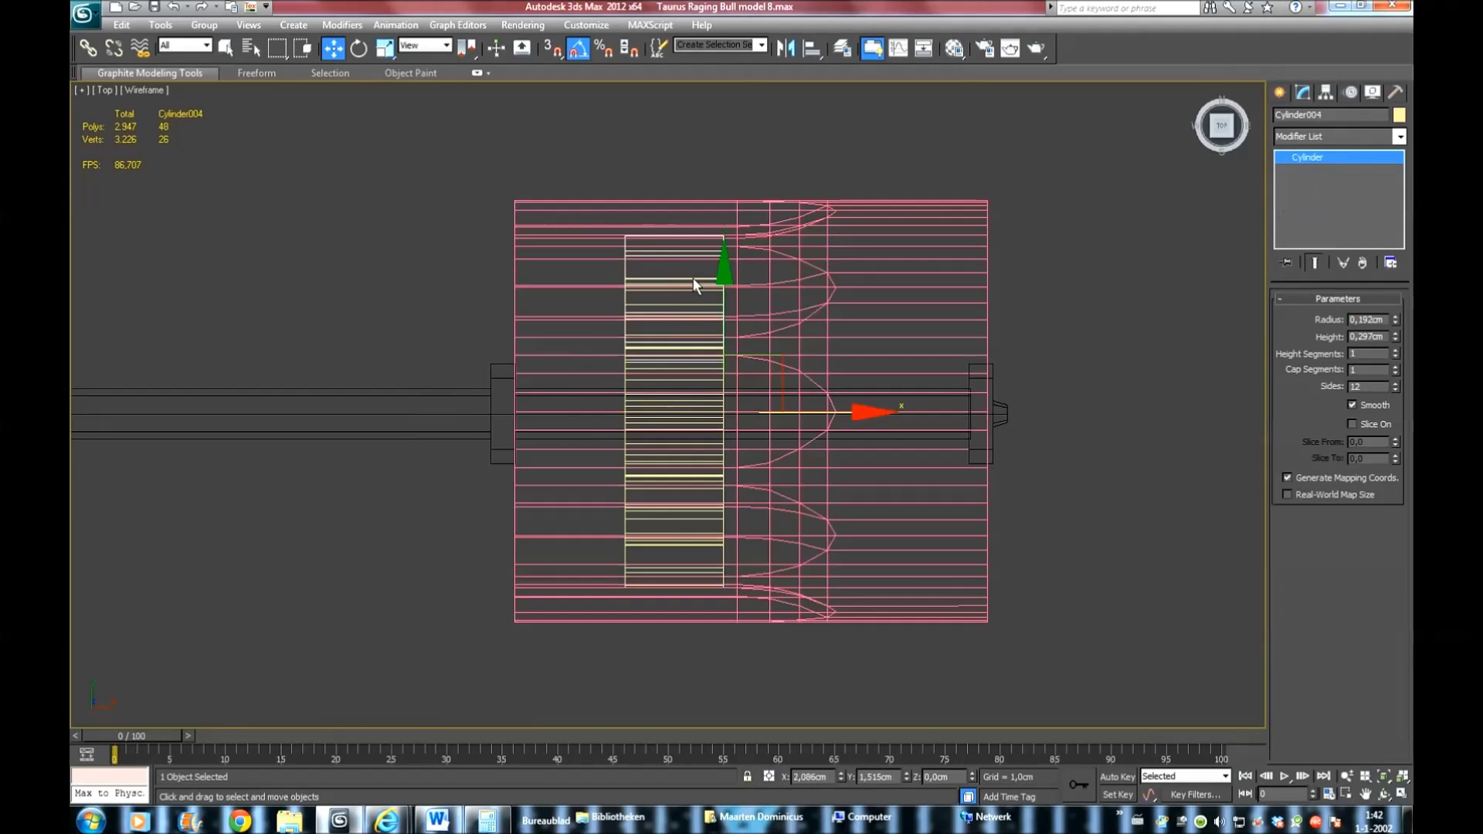
pyautogui.moveTo(694, 632); pyautogui.dragTo(695, 633)
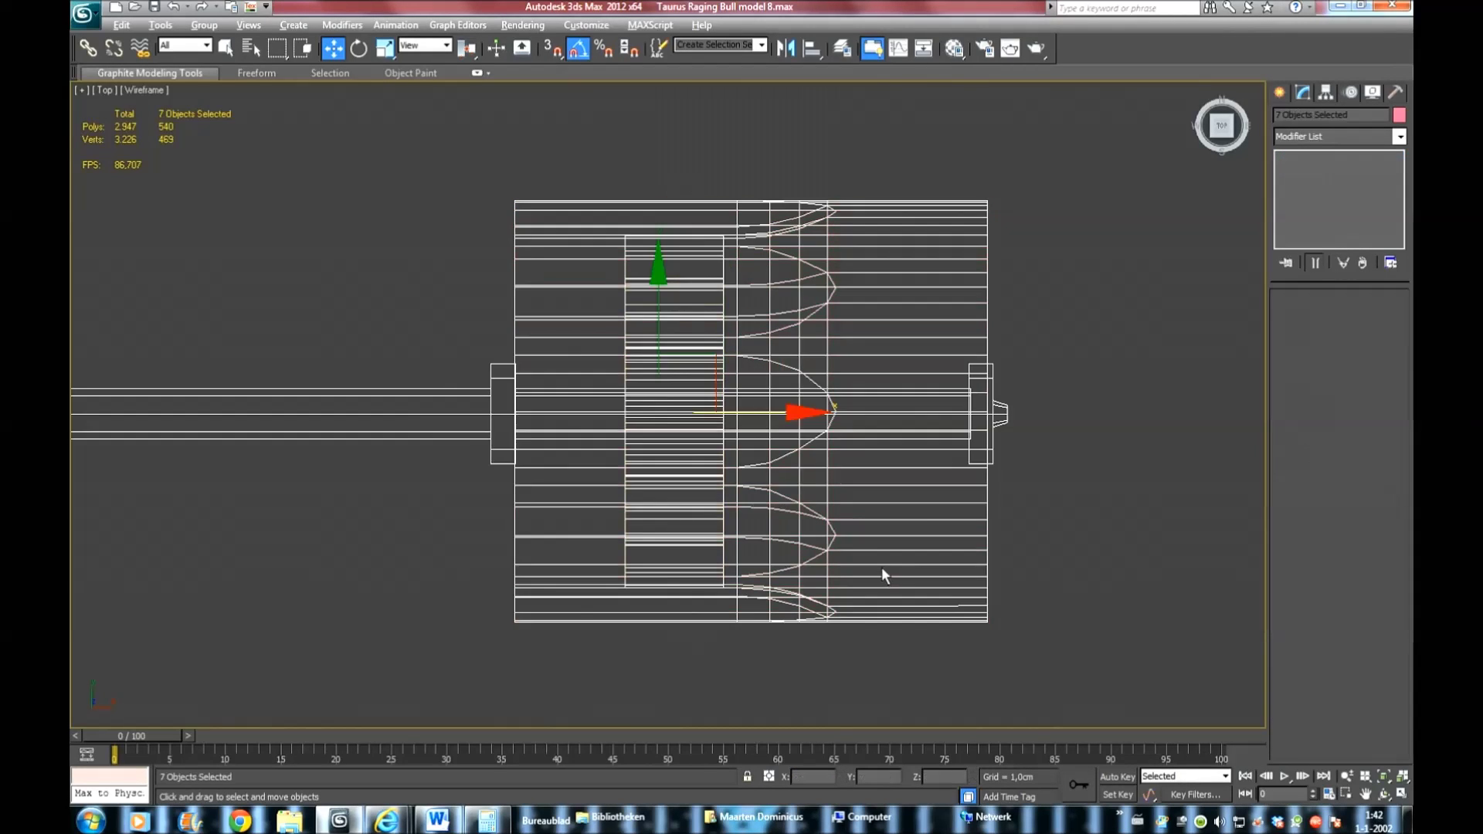
pyautogui.keyDown('alt'); pyautogui.click(883, 567); pyautogui.keyUp('alt')
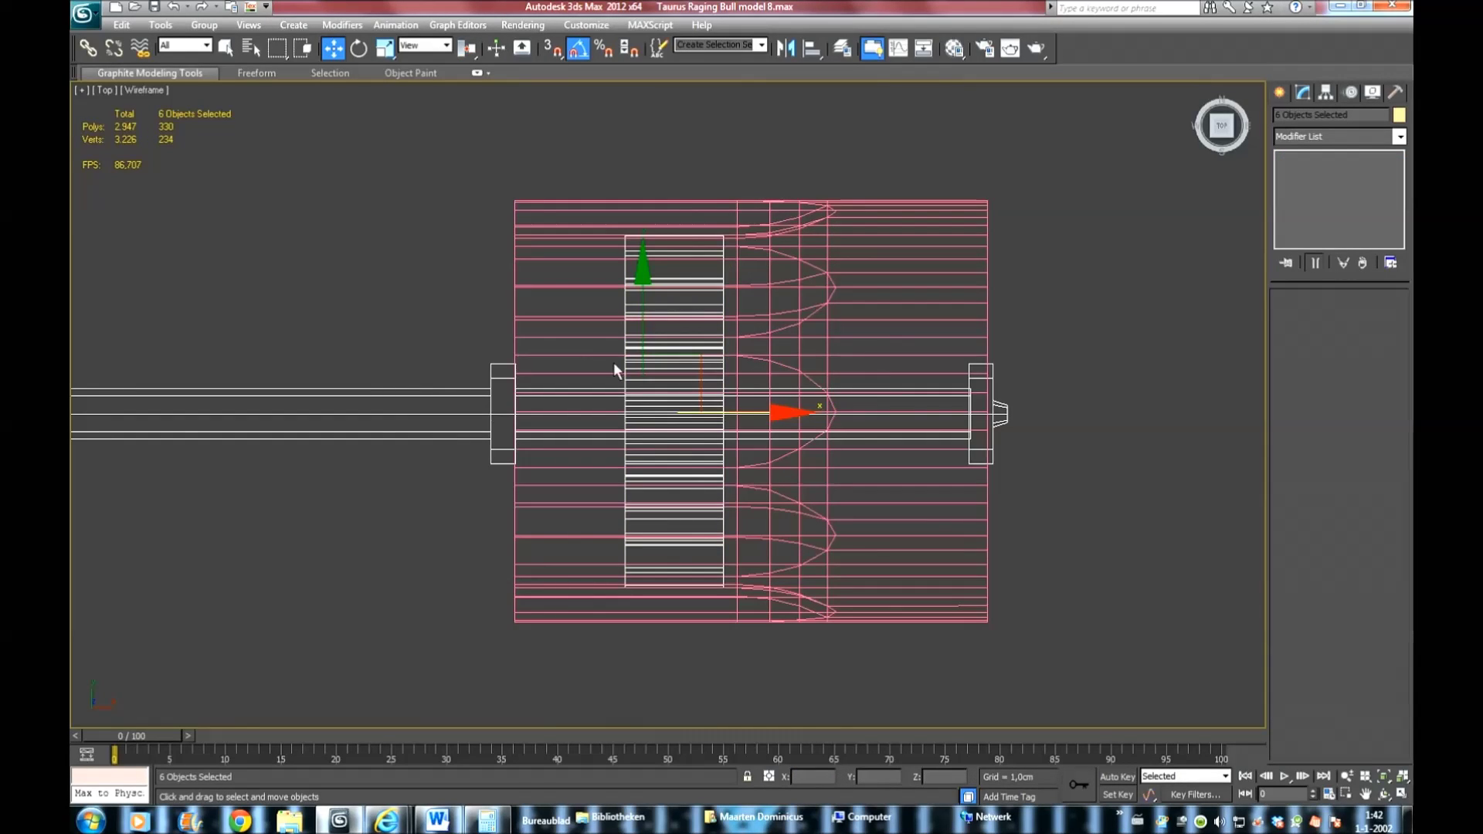
pyautogui.click(711, 267)
pyautogui.click(1336, 136)
pyautogui.click(1259, 190)
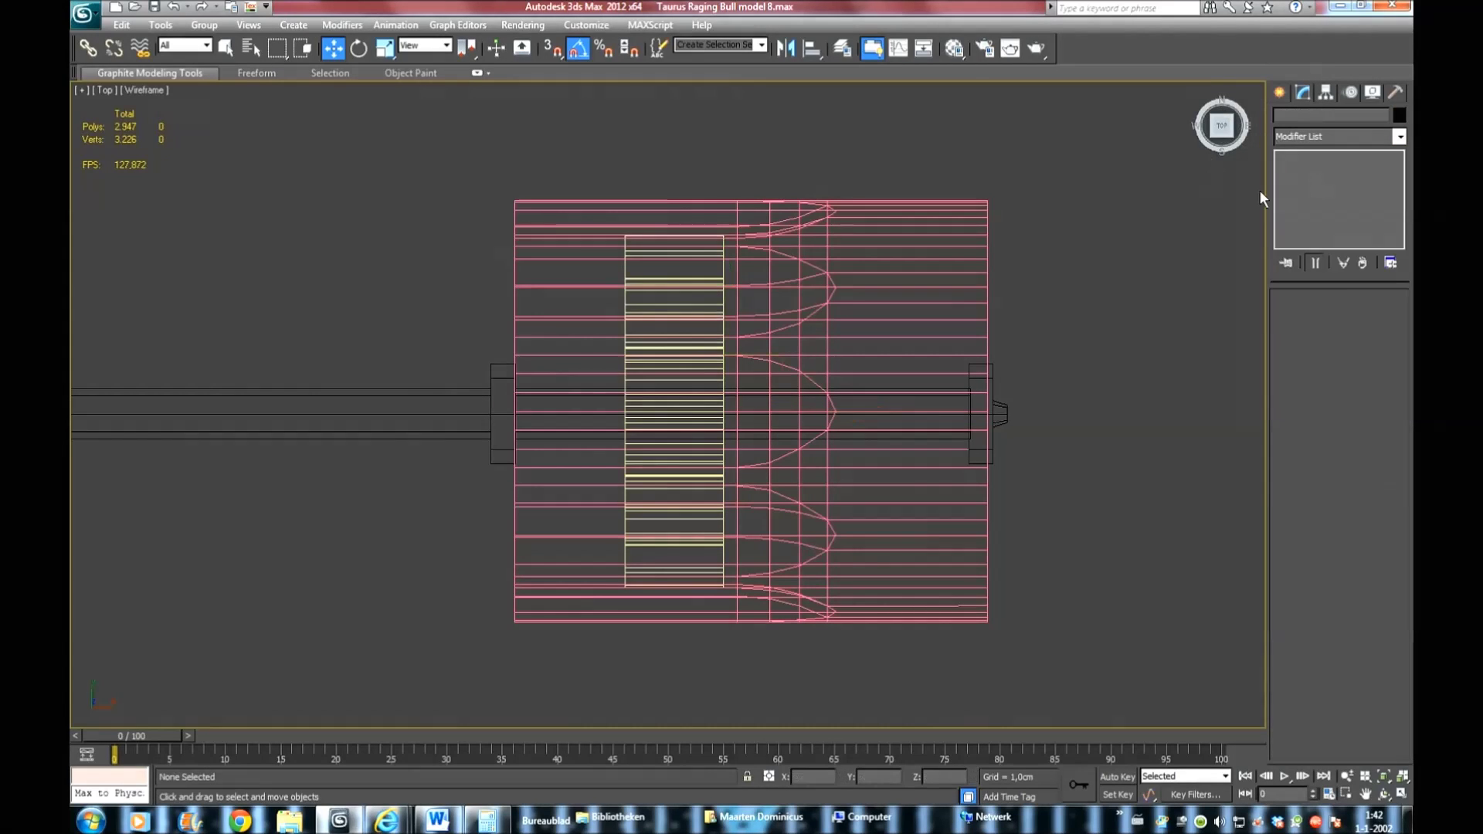
# Convert one bullet tube to an editable poly and attach the other four tubes to it
pyautogui.rightClick(1315, 164)
pyautogui.click(1322, 280)
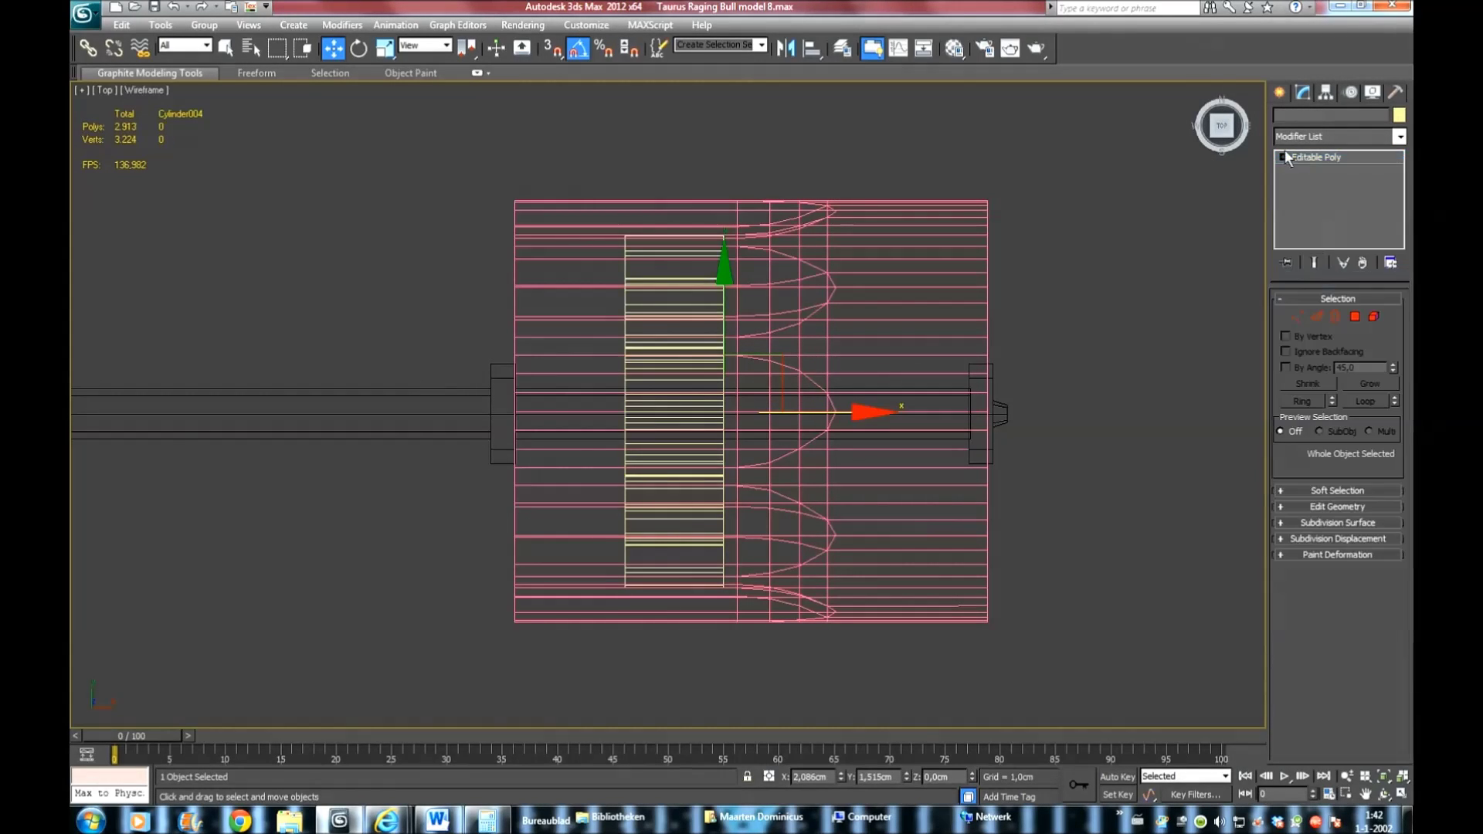
pyautogui.click(1337, 506)
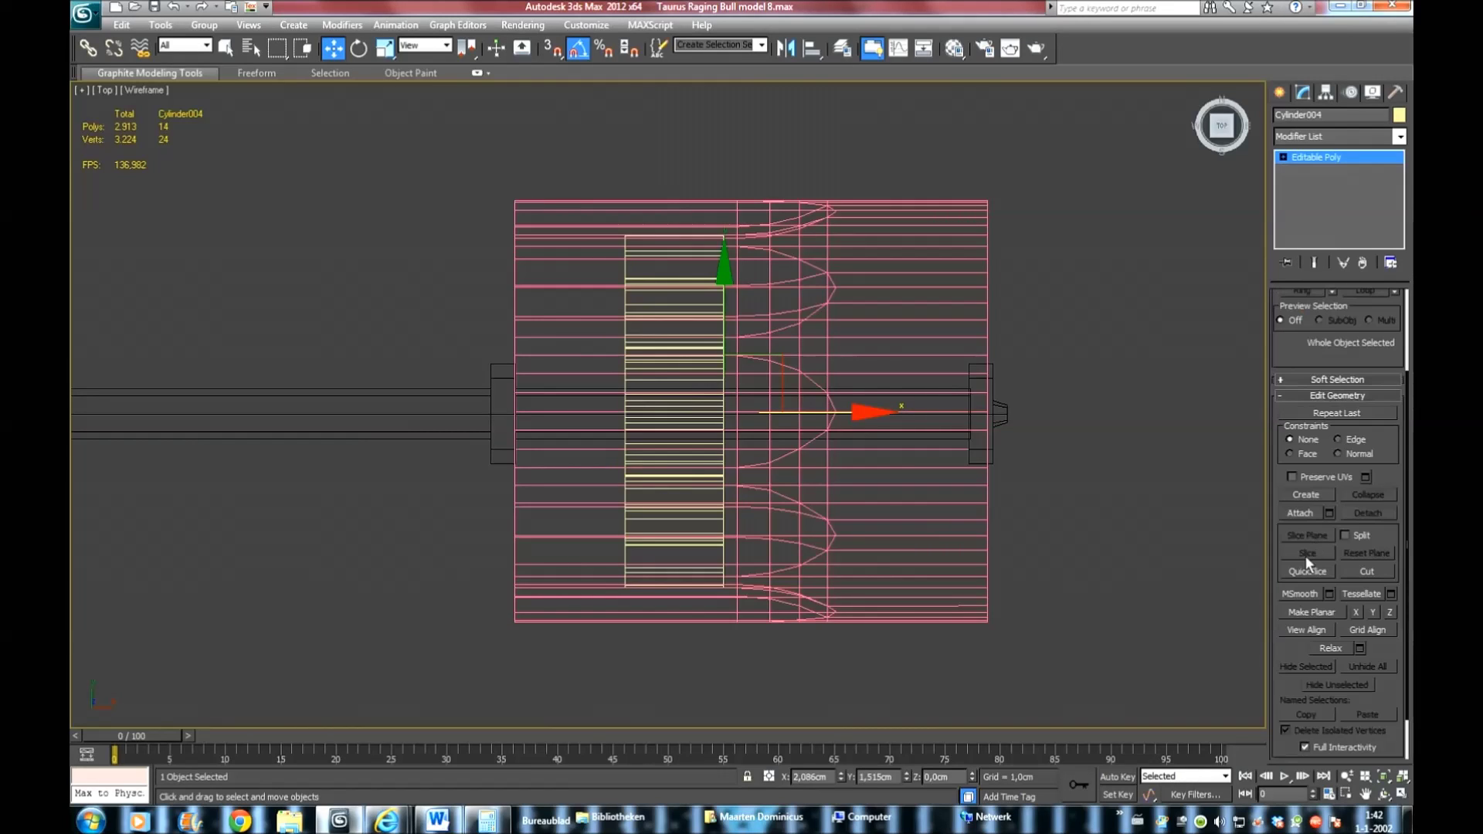
pyautogui.click(1301, 513)
pyautogui.click(694, 302)
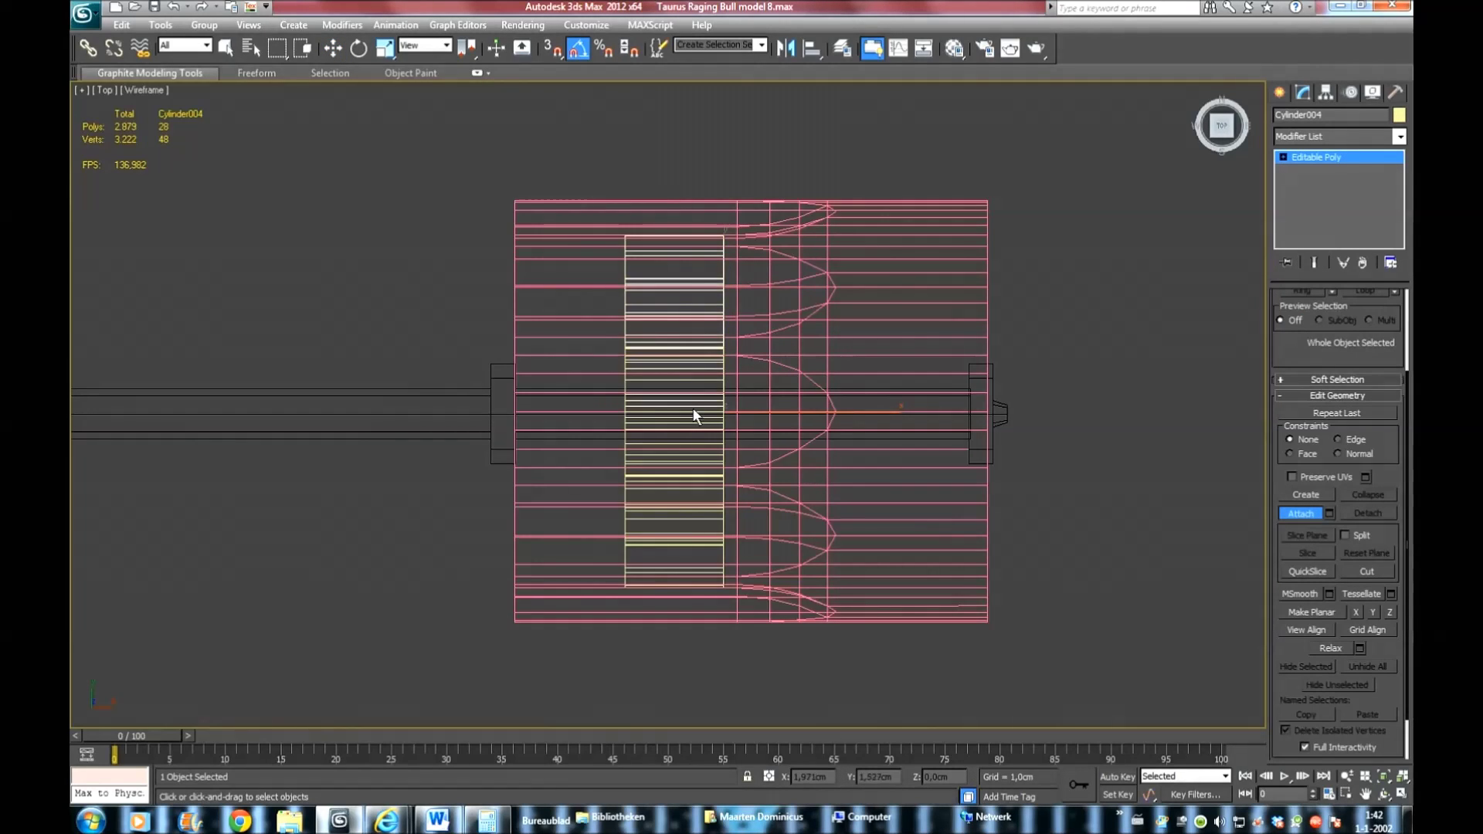
pyautogui.click(693, 384)
pyautogui.click(690, 468)
pyautogui.click(698, 504)
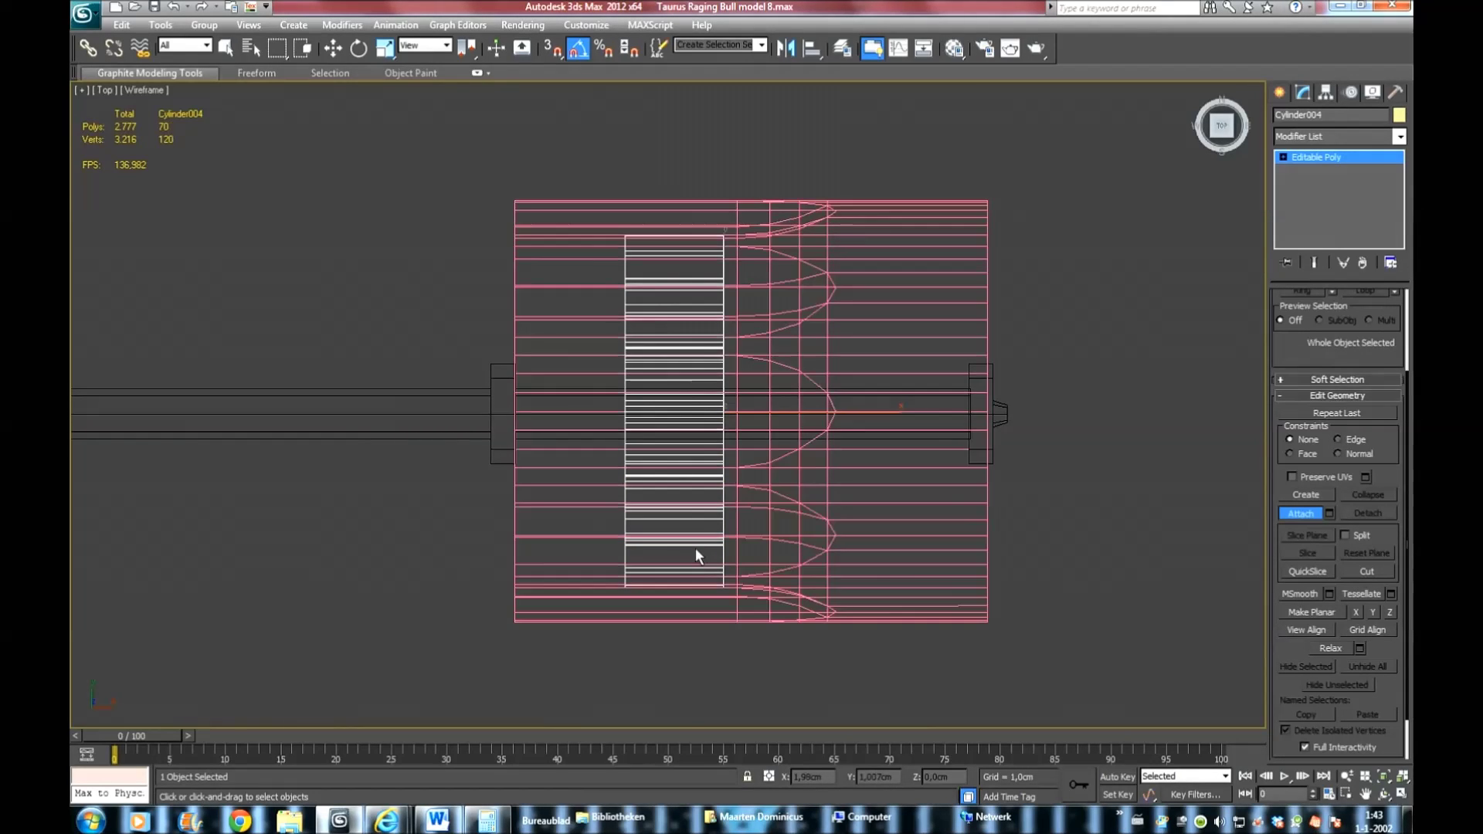
pyautogui.press('w')
pyautogui.moveTo(801, 424); pyautogui.dragTo(699, 414)
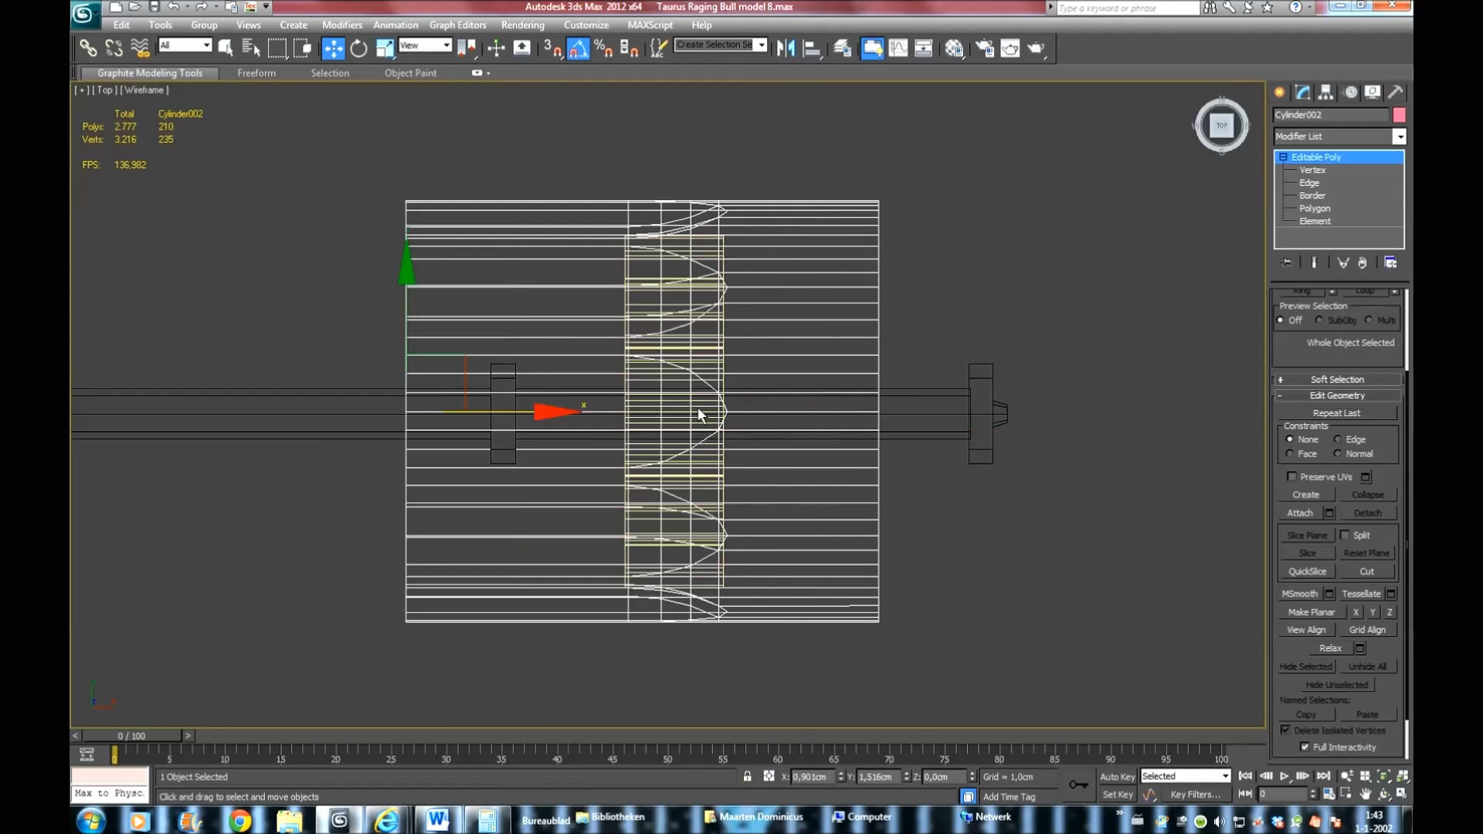
pyautogui.hotkey('ctrl', 'z')
pyautogui.press('z')
pyautogui.hotkey('ctrl', 'z')
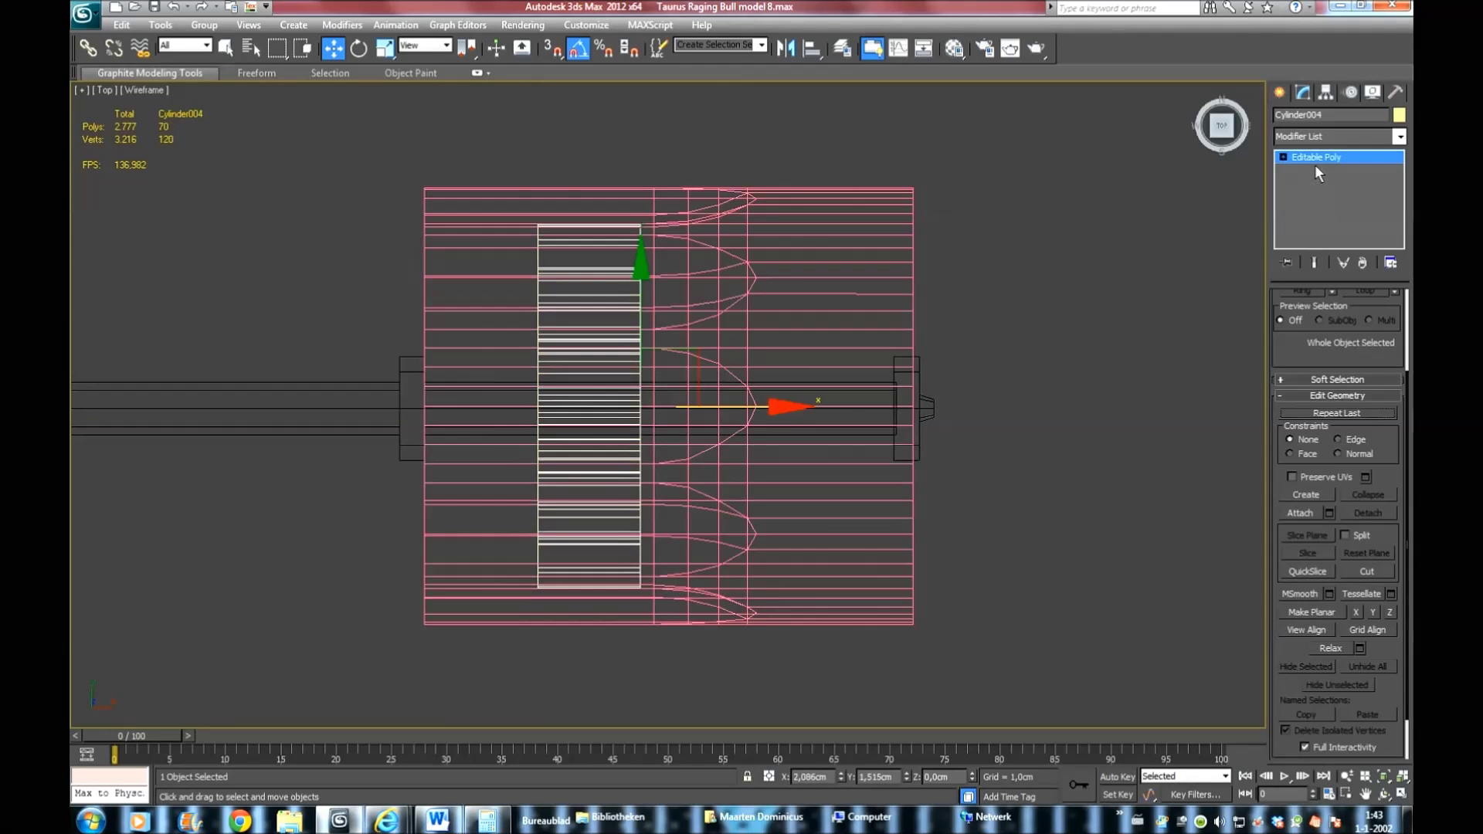
# Select the attached tubes' front vertices and set their X position to 1,306 cm, in line with the fluted cylinder's front end
pyautogui.click(1284, 157)
pyautogui.click(1311, 170)
pyautogui.moveTo(499, 186); pyautogui.dragTo(550, 602)
pyautogui.doubleClick(816, 777)
pyautogui.write('1,306cm')
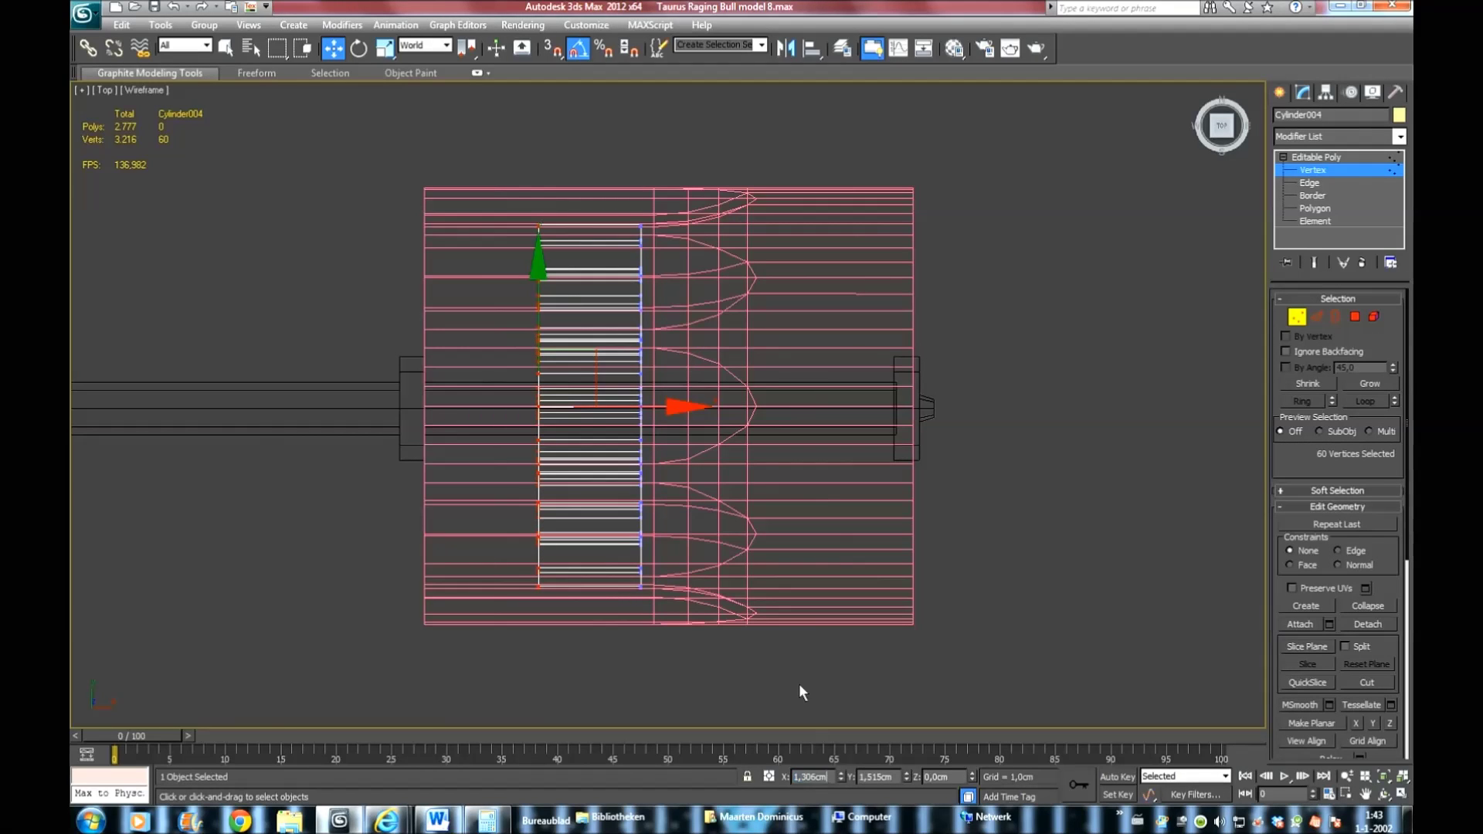
pyautogui.click(801, 677)
pyautogui.click(1314, 156)
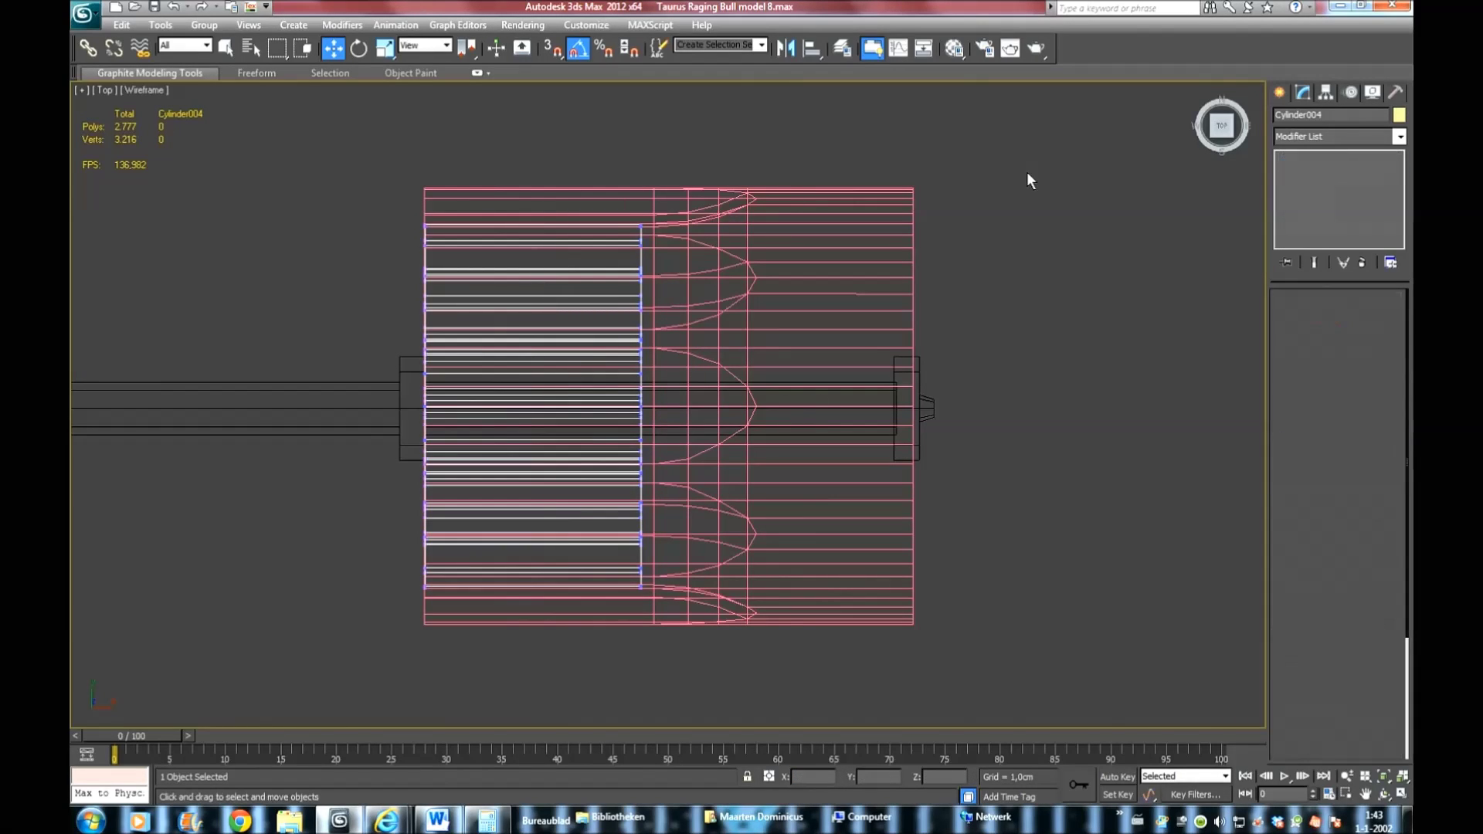
# Select the fluted cylinder's rear vertices and copy their X position, returning to whole-object level
pyautogui.click(785, 197)
pyautogui.click(1306, 169)
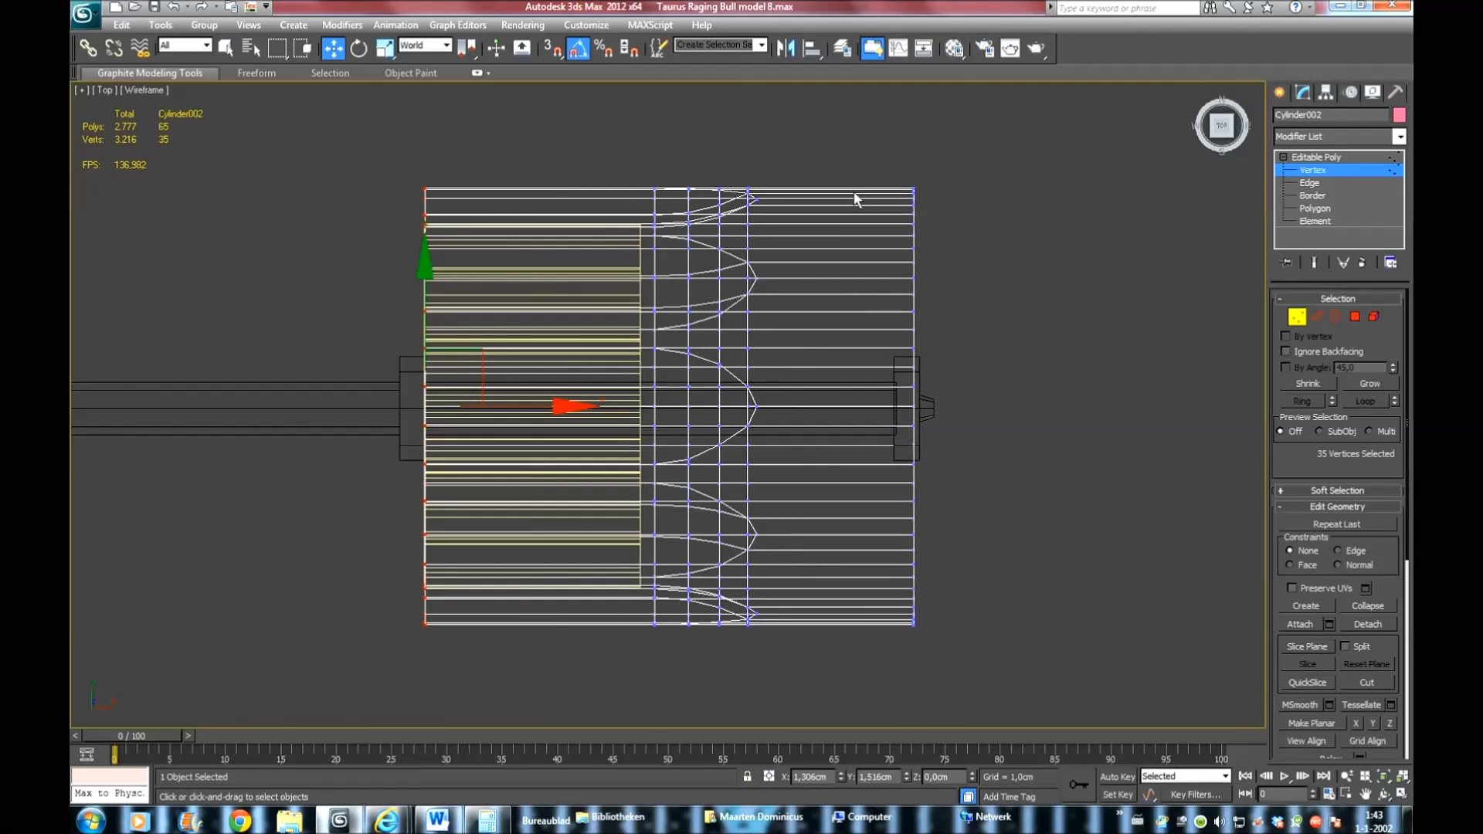
pyautogui.moveTo(901, 155); pyautogui.dragTo(977, 649)
pyautogui.doubleClick(822, 776)
pyautogui.hotkey('ctrl', 'c')
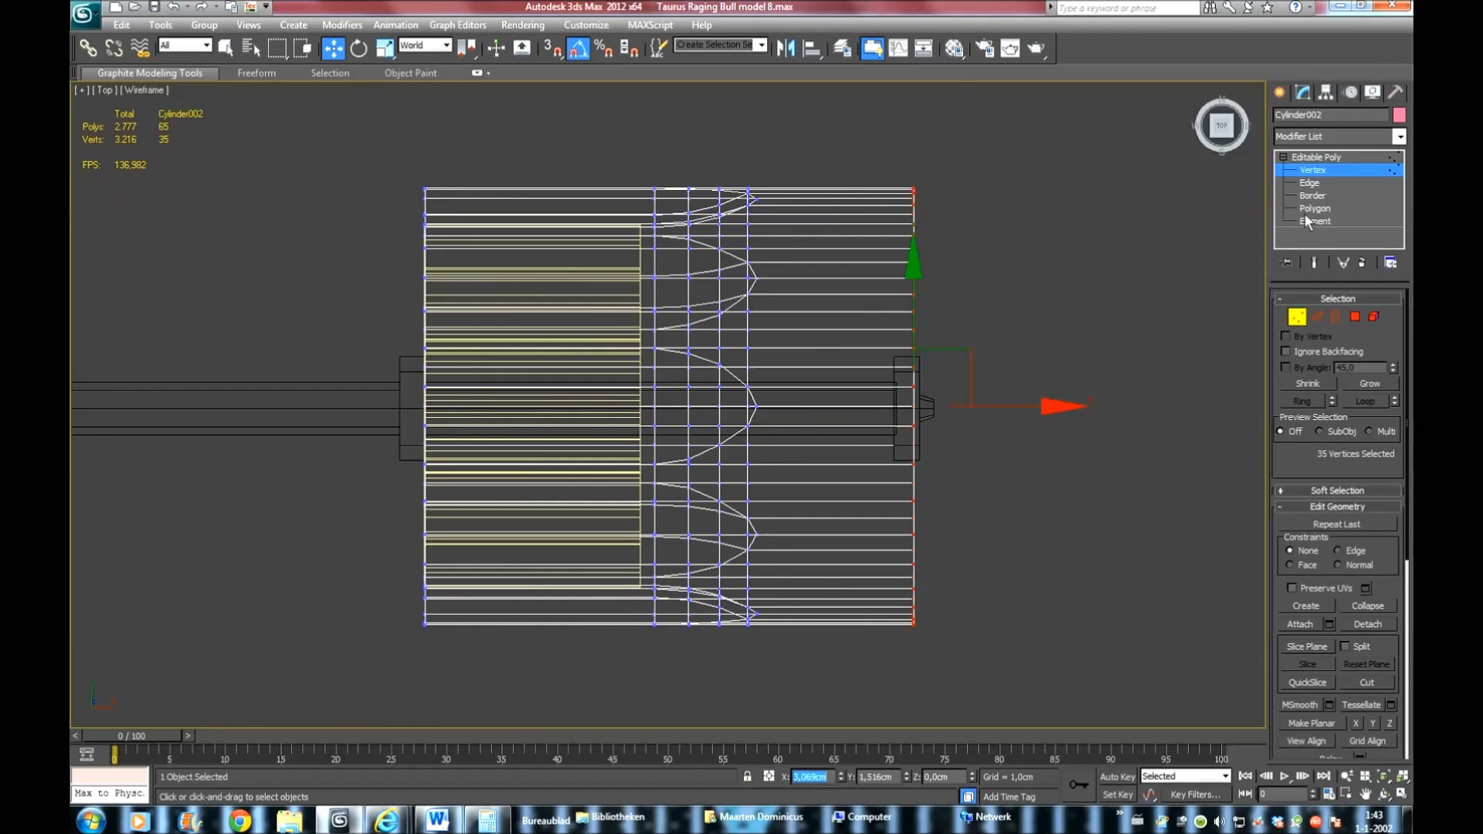
pyautogui.click(1314, 157)
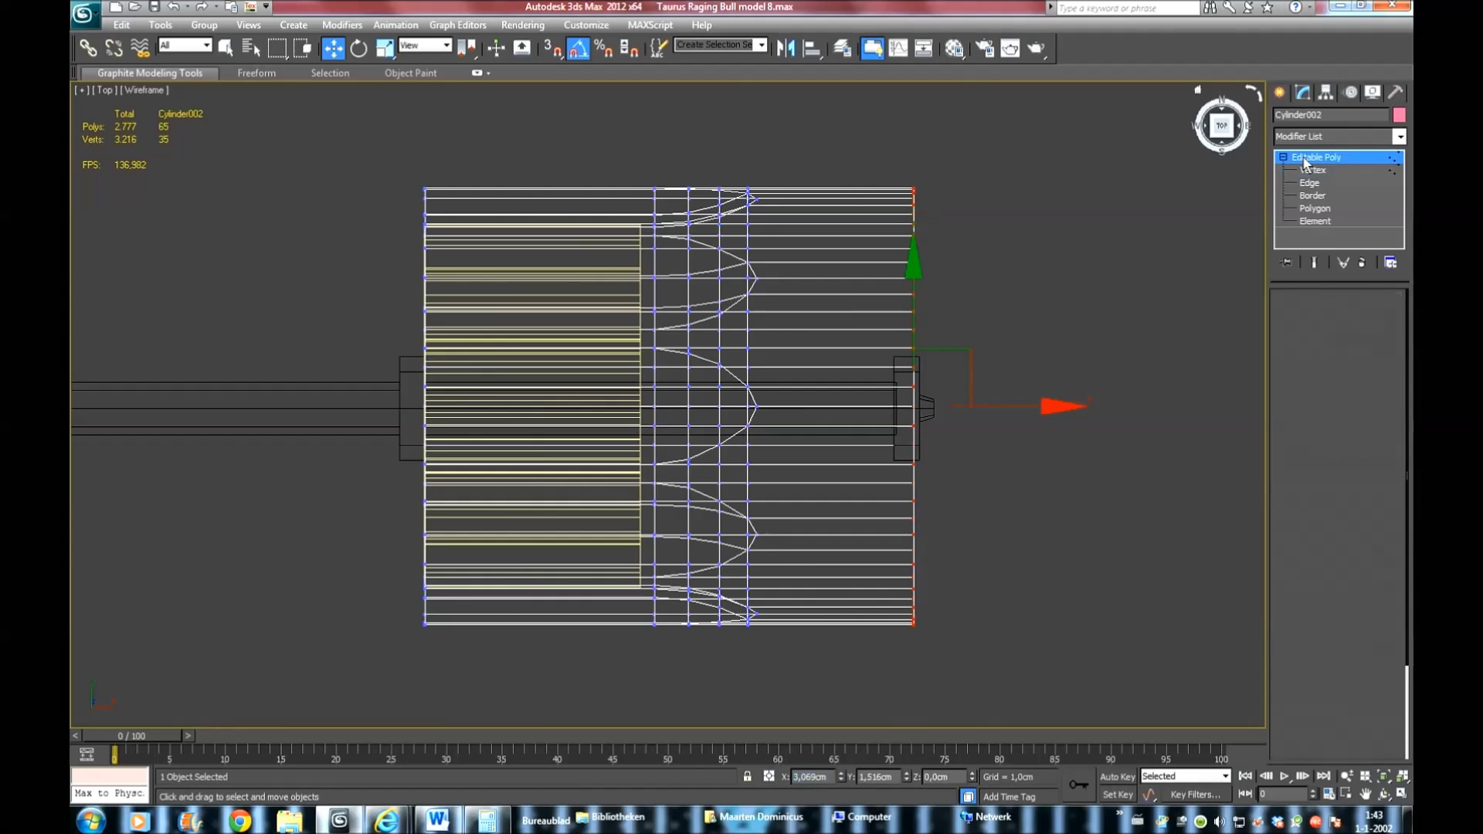
# Select the tubes' rear vertices and set their X position to the copied 3,069 cm
pyautogui.click(599, 270)
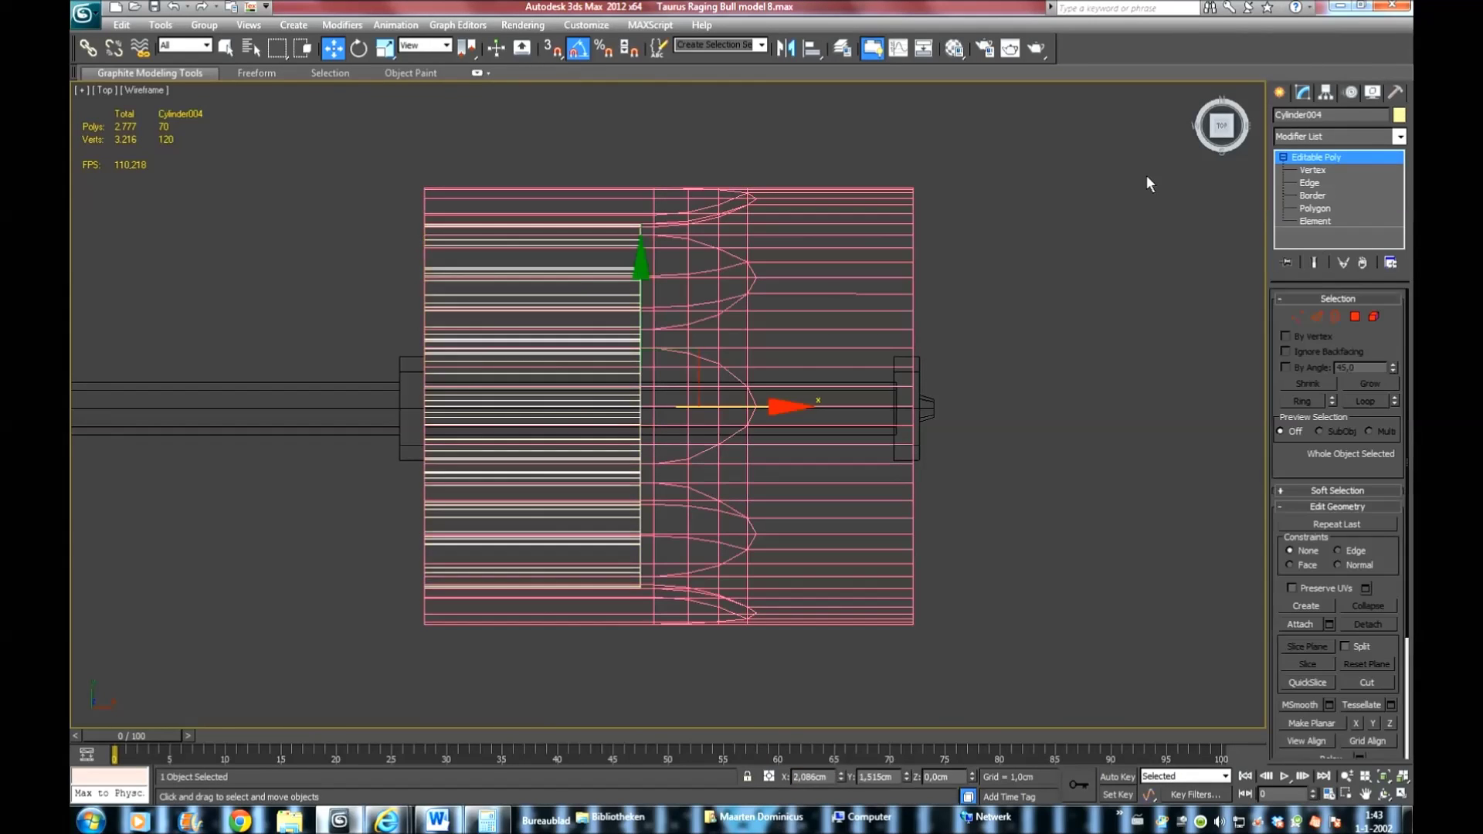
pyautogui.click(1313, 169)
pyautogui.moveTo(613, 178); pyautogui.dragTo(715, 614)
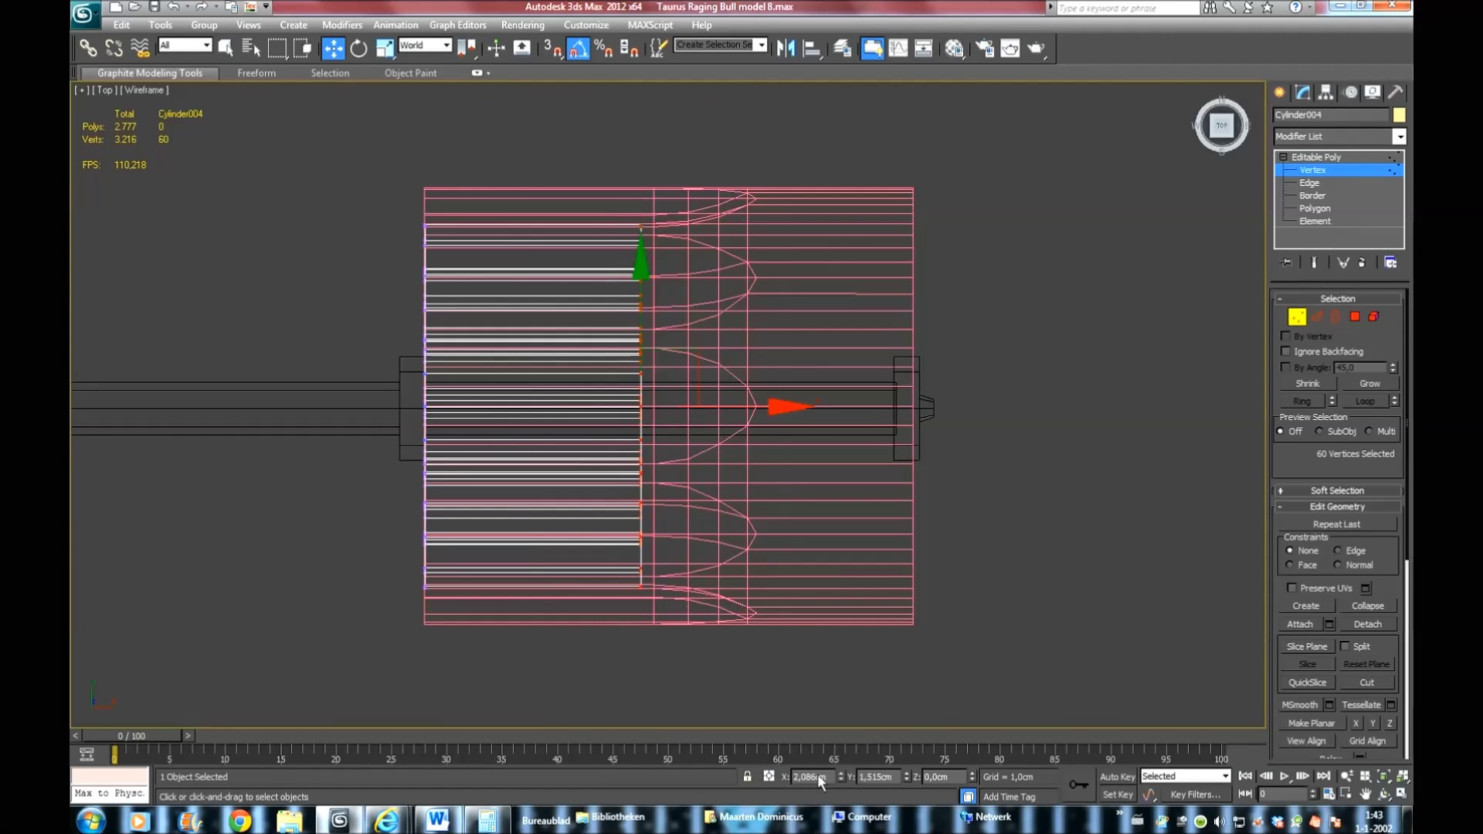
pyautogui.doubleClick(816, 777)
pyautogui.hotkey('ctrl', 'v')
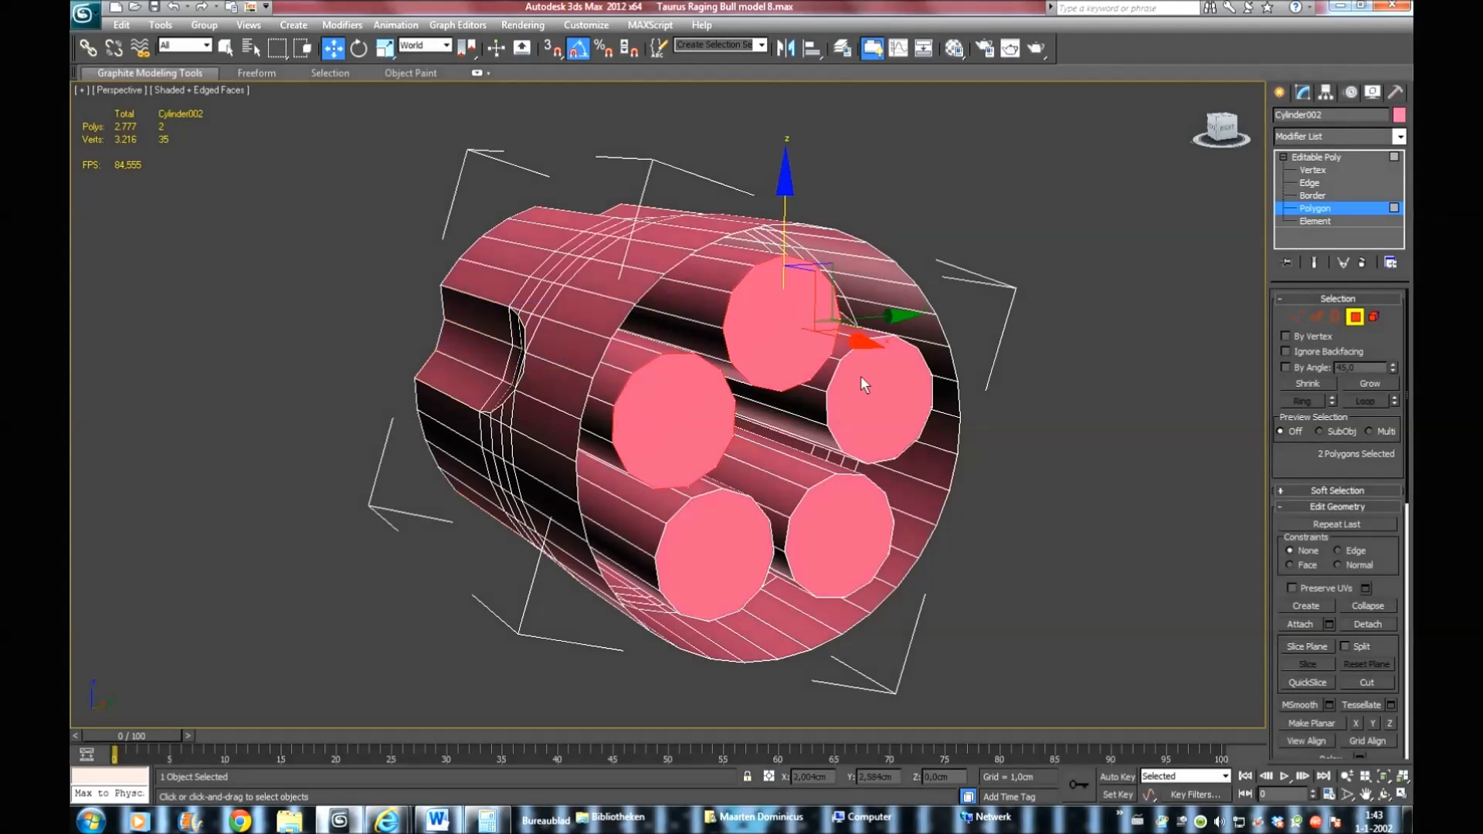
# Delete the five cap polygons closing the tubes at the cylinder's rear end
pyautogui.keyDown('ctrl'); pyautogui.click(861, 378); pyautogui.keyUp('ctrl')
pyautogui.keyDown('ctrl'); pyautogui.click(829, 520); pyautogui.keyUp('ctrl')
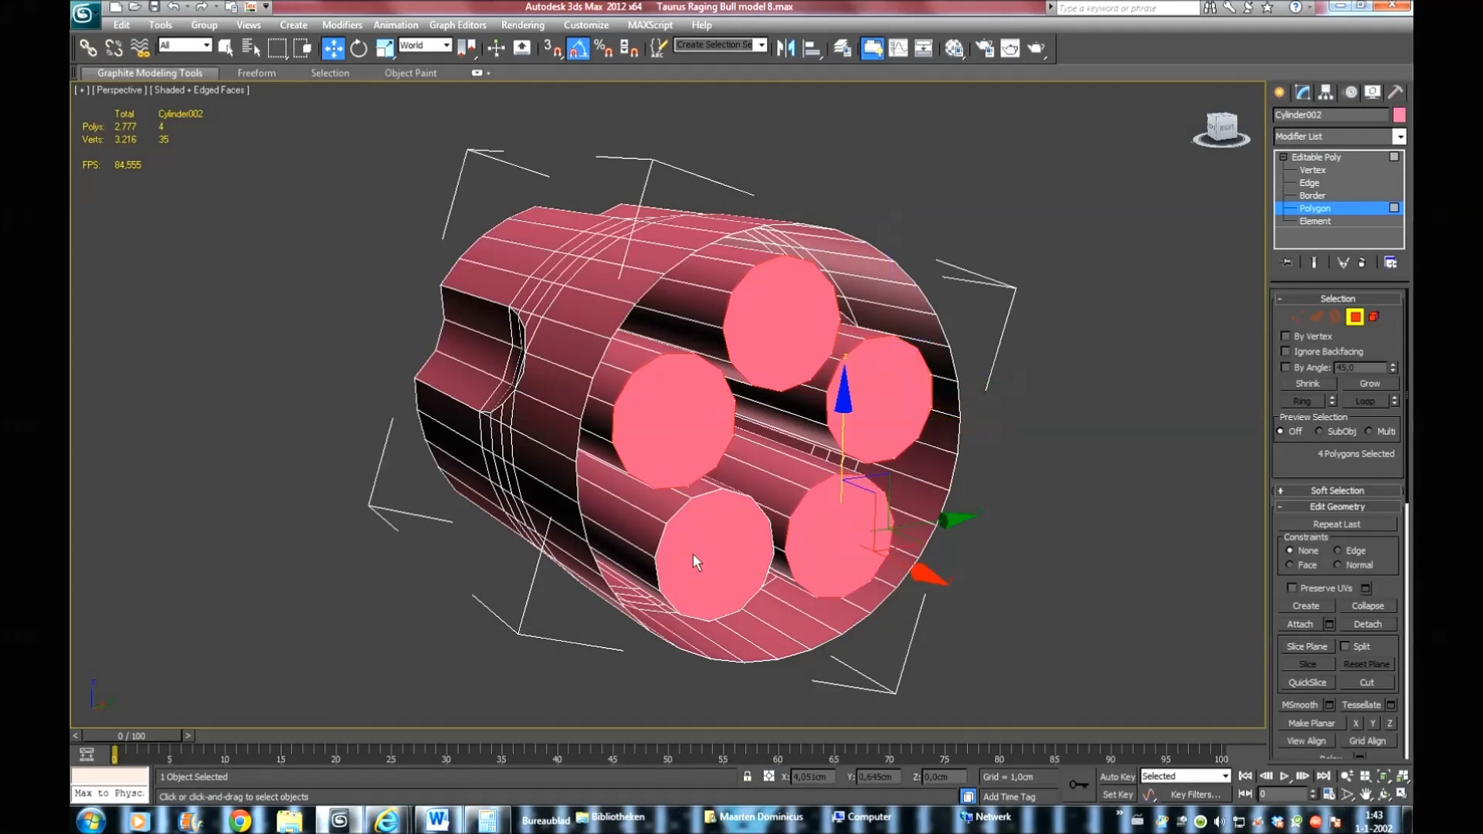
pyautogui.keyDown('ctrl'); pyautogui.click(693, 554); pyautogui.keyUp('ctrl')
pyautogui.press('Delete')
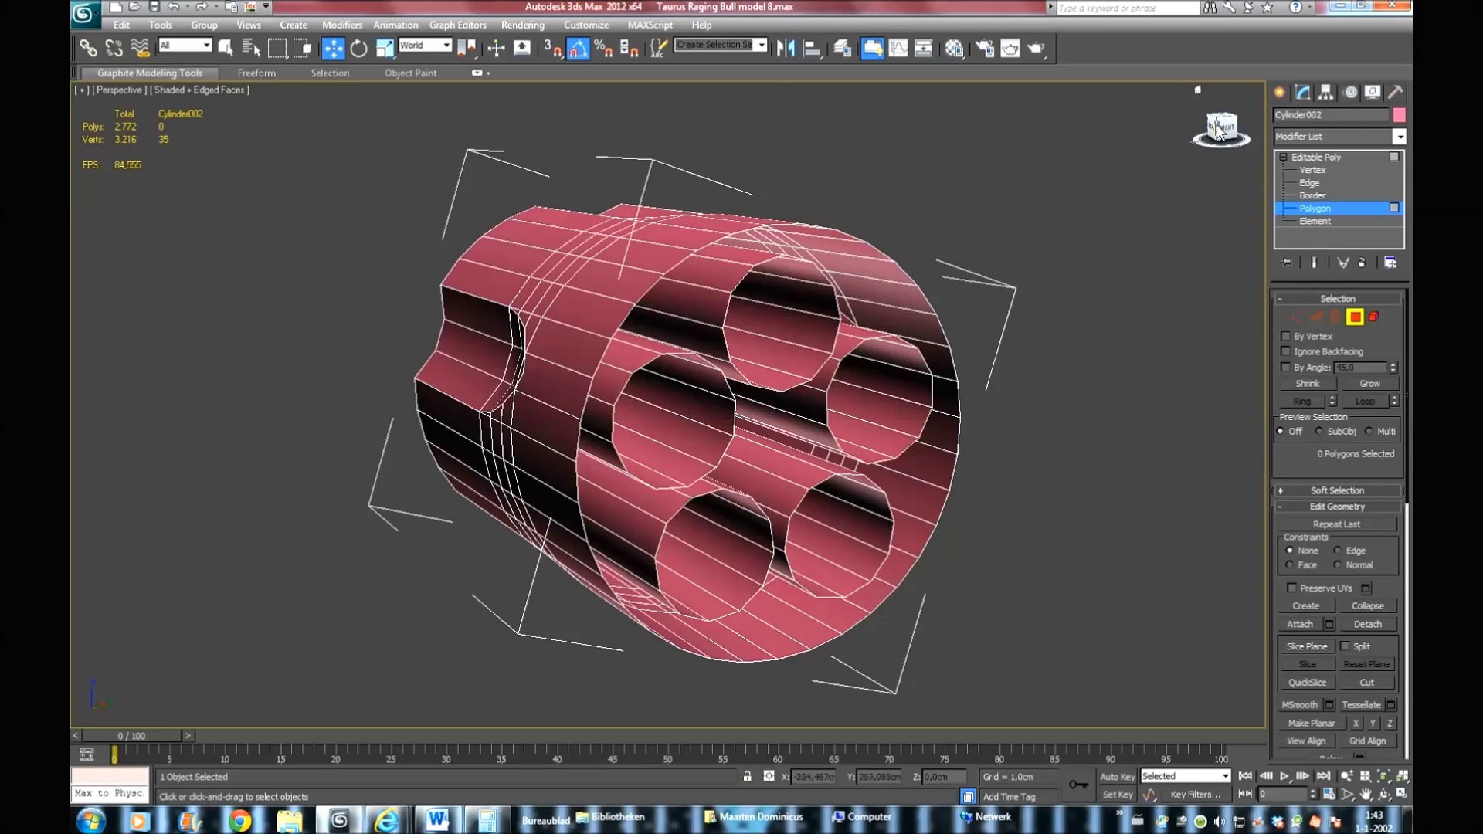
# Delete the five cap polygons closing the tubes at the cylinder's fluted front end
pyautogui.moveTo(1218, 128); pyautogui.dragTo(1159, 128)
pyautogui.press('z')
pyautogui.click(699, 379)
pyautogui.keyDown('ctrl'); pyautogui.click(804, 309); pyautogui.keyUp('ctrl')
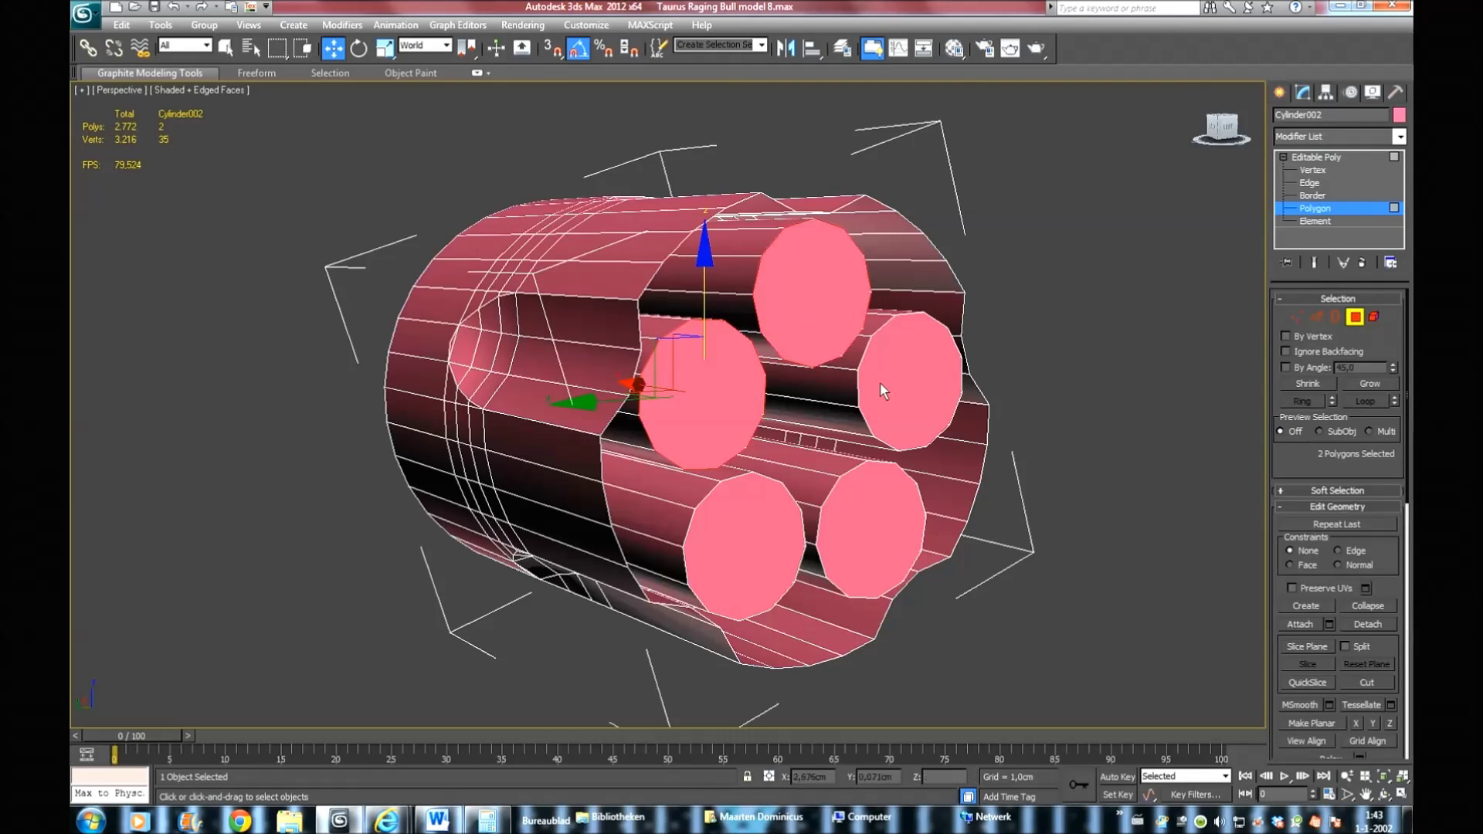
pyautogui.keyDown('ctrl'); pyautogui.click(880, 384); pyautogui.keyUp('ctrl')
pyautogui.keyDown('ctrl'); pyautogui.click(883, 518); pyautogui.keyUp('ctrl')
pyautogui.keyDown('ctrl'); pyautogui.click(720, 558); pyautogui.keyUp('ctrl')
pyautogui.press('Delete')
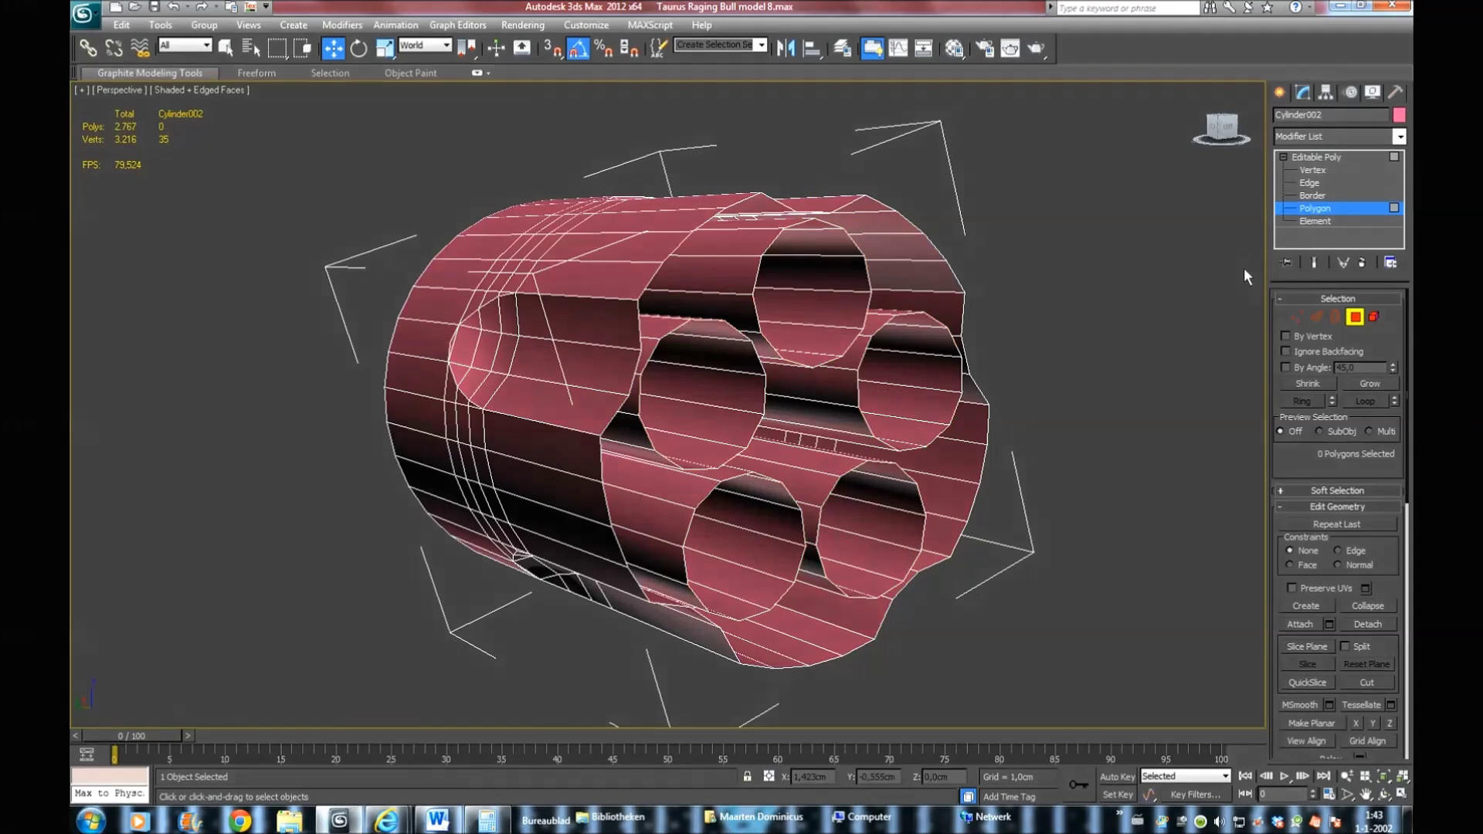
# Select the five inner tubes as elements and switch the viewport shading to Realistic
pyautogui.click(1308, 221)
pyautogui.click(811, 297)
pyautogui.keyDown('ctrl'); pyautogui.click(897, 359); pyautogui.keyUp('ctrl')
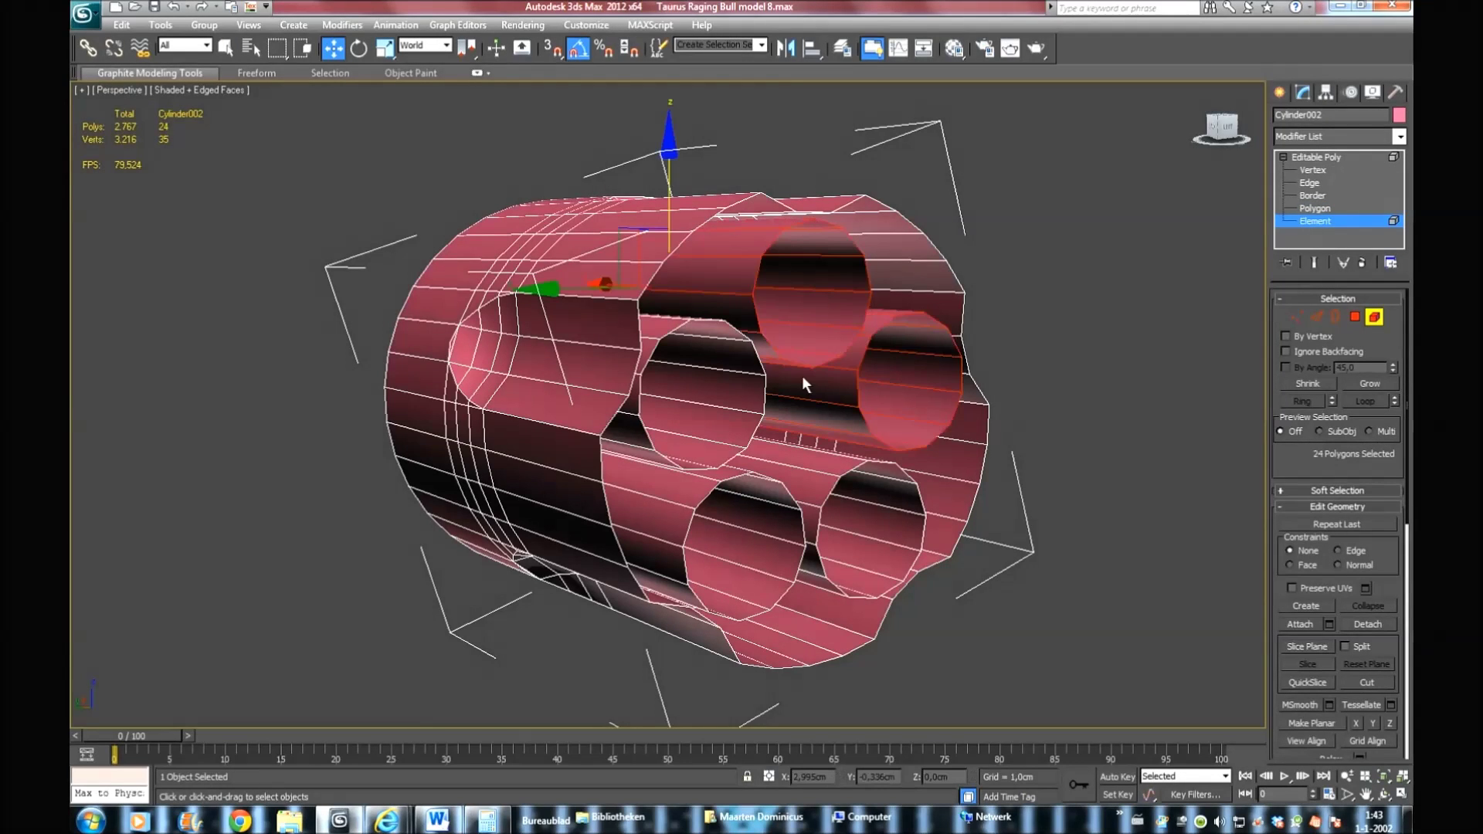
pyautogui.keyDown('ctrl'); pyautogui.click(700, 394); pyautogui.keyUp('ctrl')
pyautogui.keyDown('ctrl'); pyautogui.click(748, 541); pyautogui.keyUp('ctrl')
pyautogui.keyDown('ctrl'); pyautogui.click(864, 543); pyautogui.keyUp('ctrl')
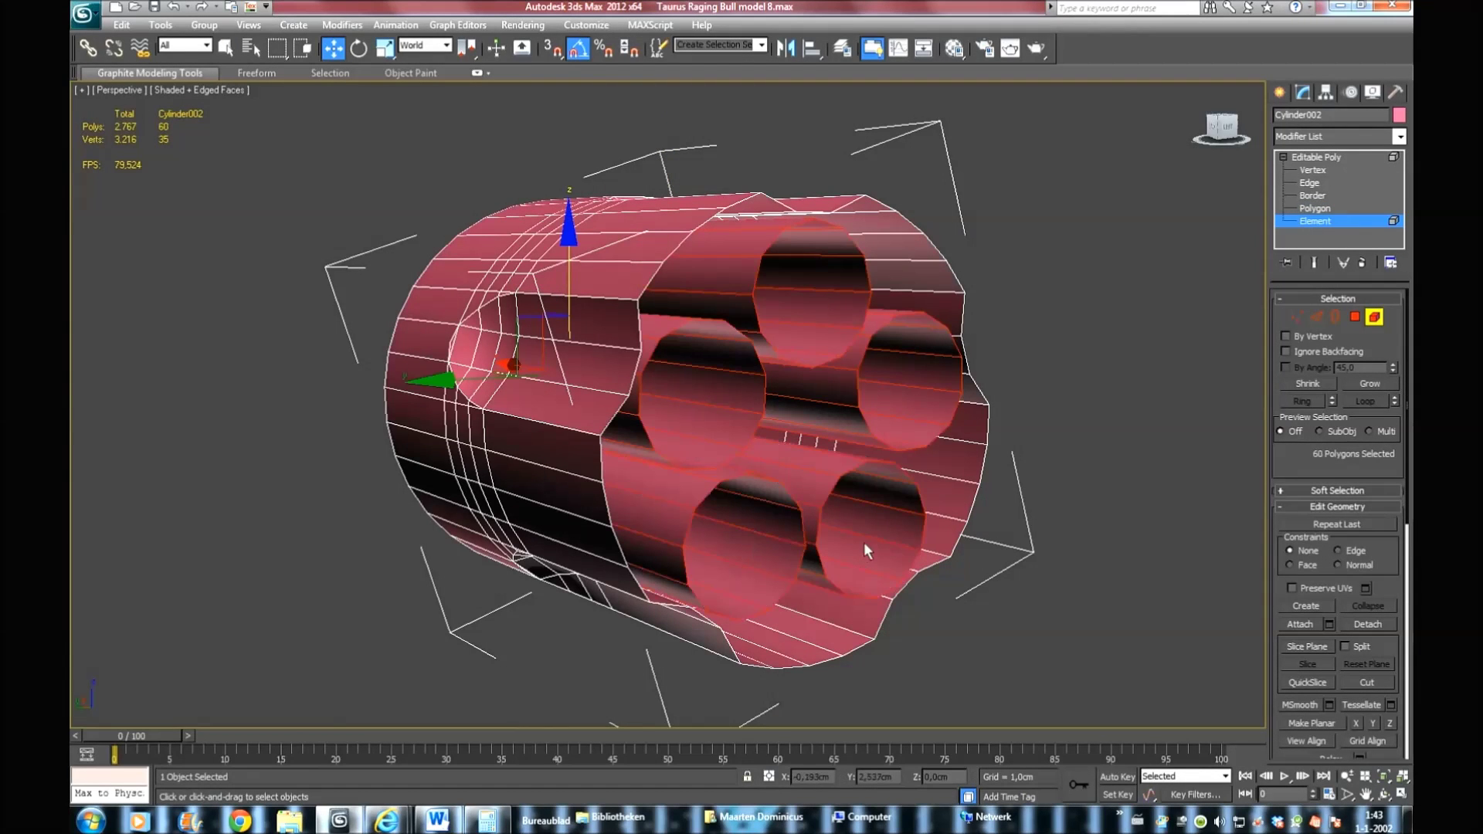
pyautogui.click(203, 89)
pyautogui.click(240, 109)
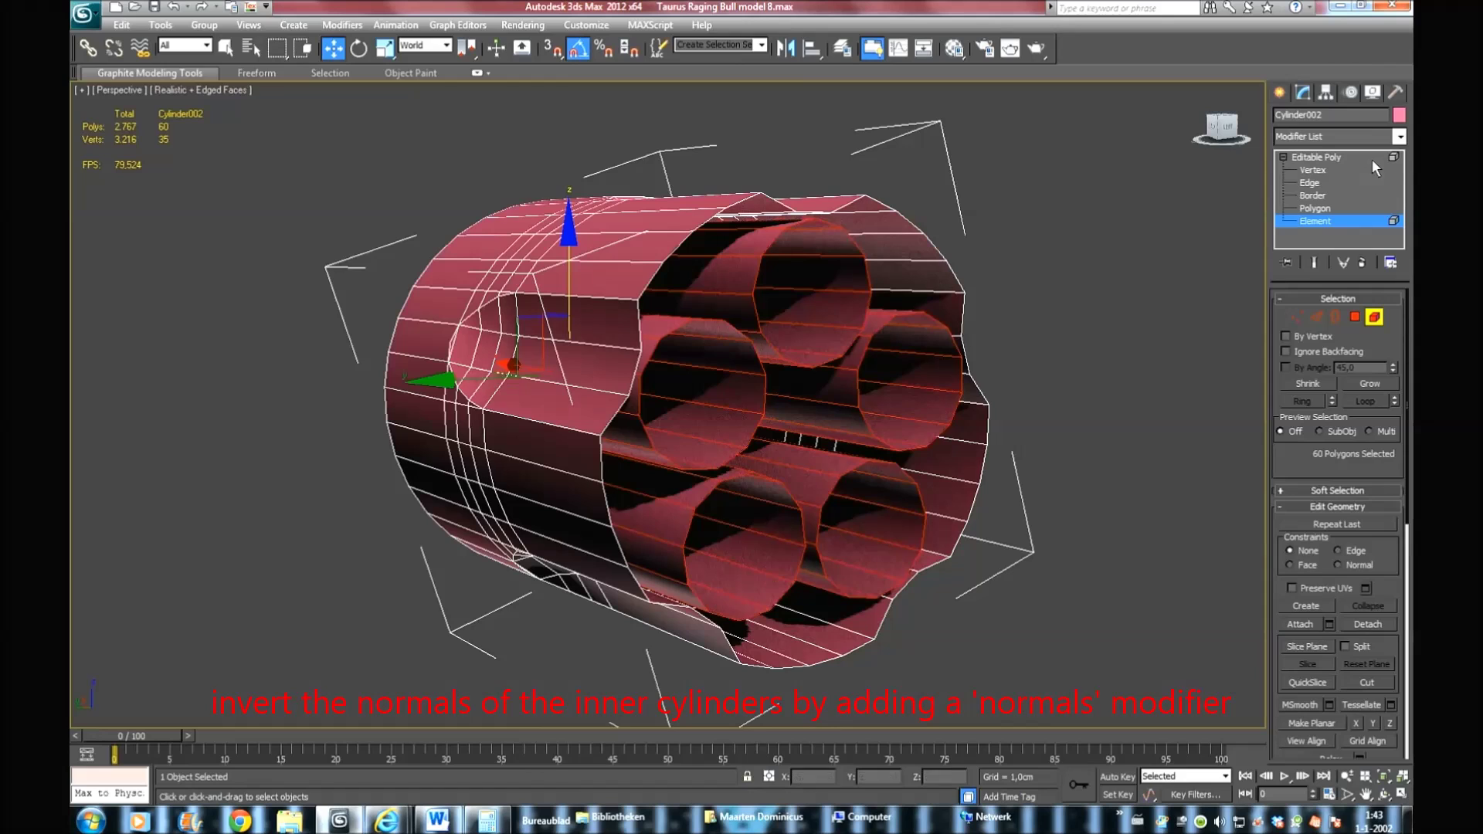
# Render the perspective view to examine the faces of the inner tubes
pyautogui.click(1399, 136)
pyautogui.click(1401, 140)
pyautogui.hotkey('shift', 'q')
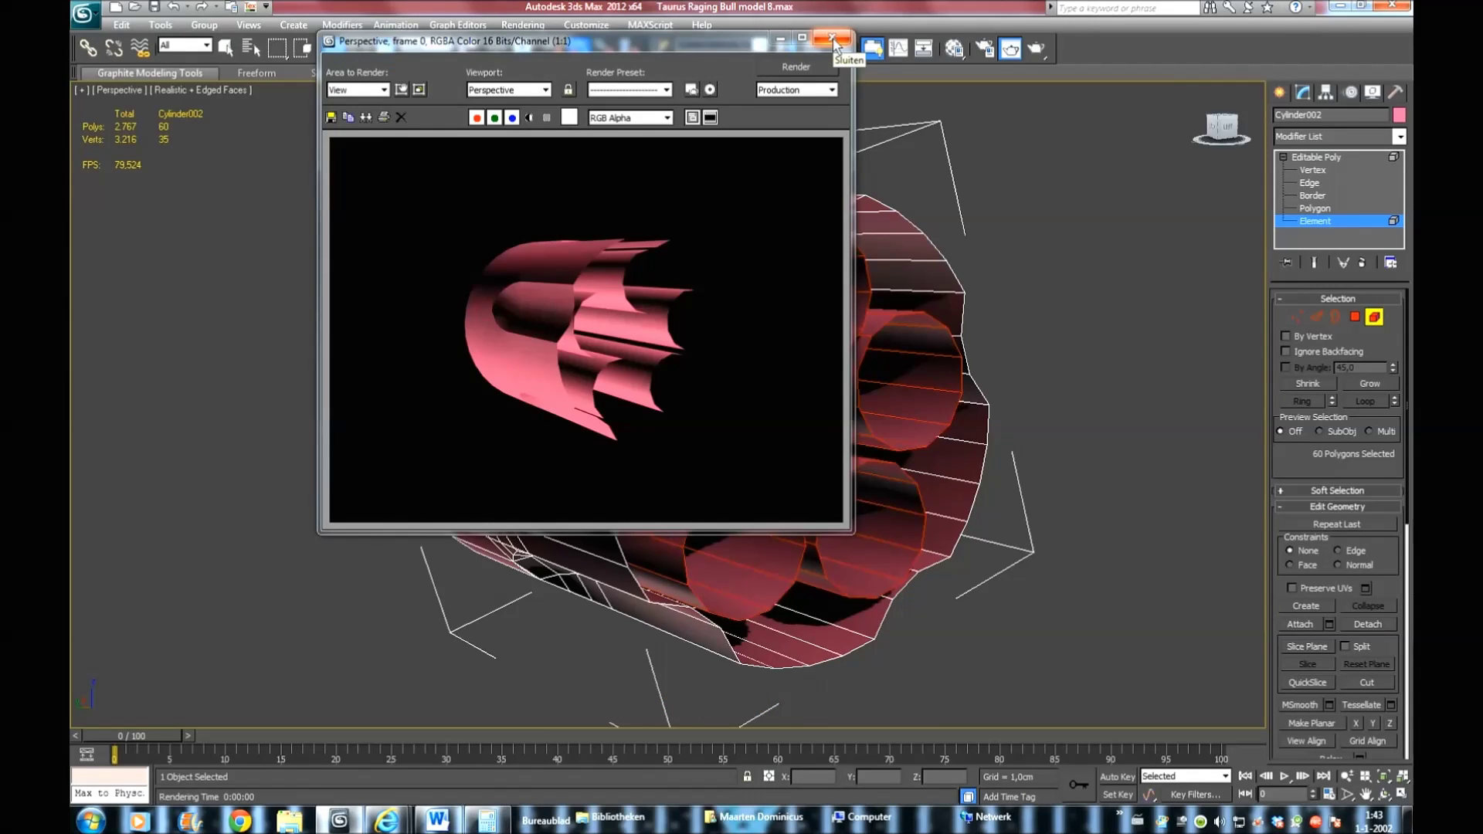
pyautogui.click(833, 38)
# Flip the selected tubes' normals with a Normal modifier and collapse the whole modifier stack
pyautogui.click(1400, 137)
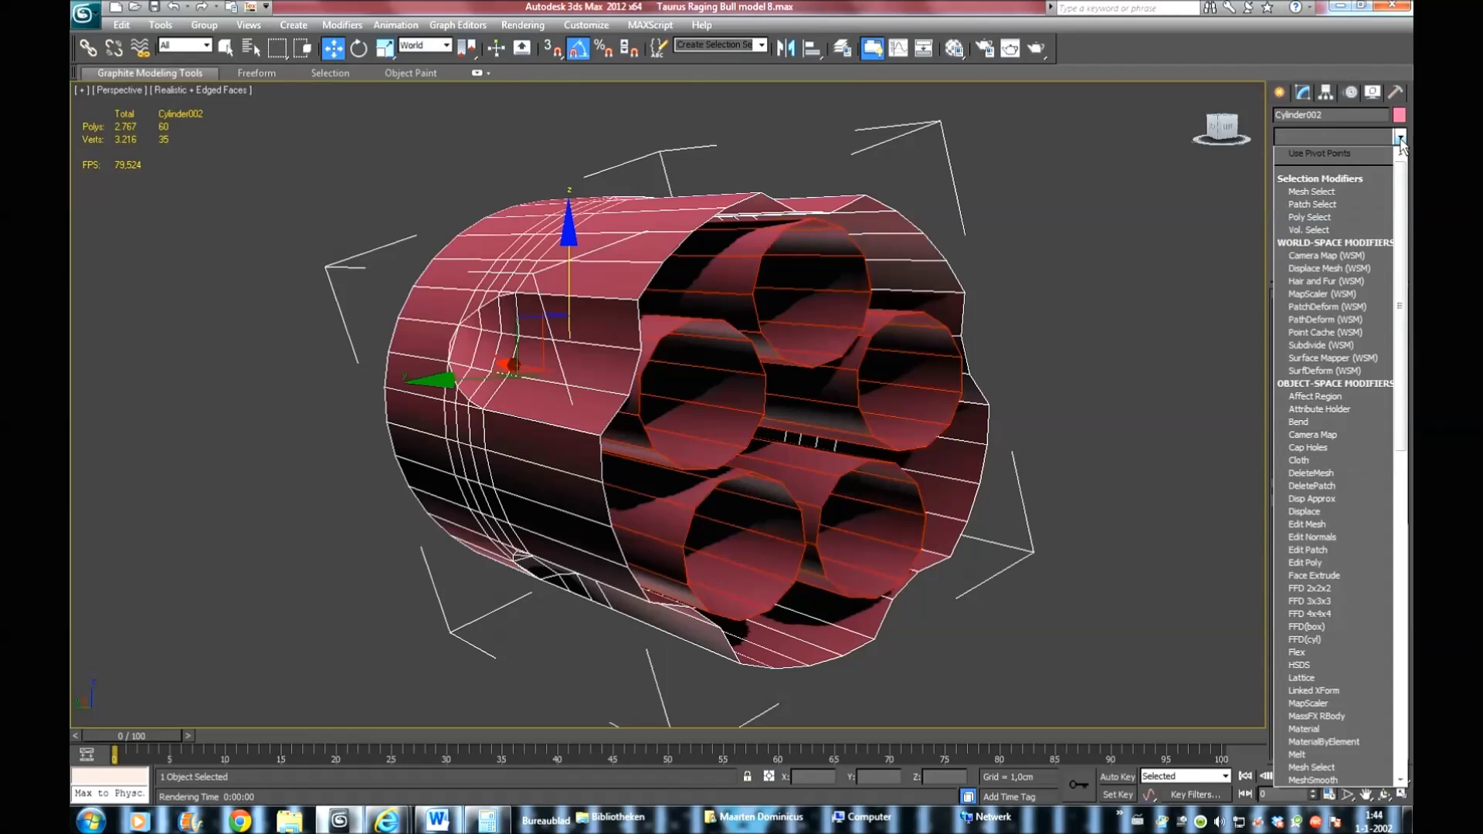
pyautogui.scroll(-1, 1401, 142)
pyautogui.press('n')
pyautogui.click(1372, 153)
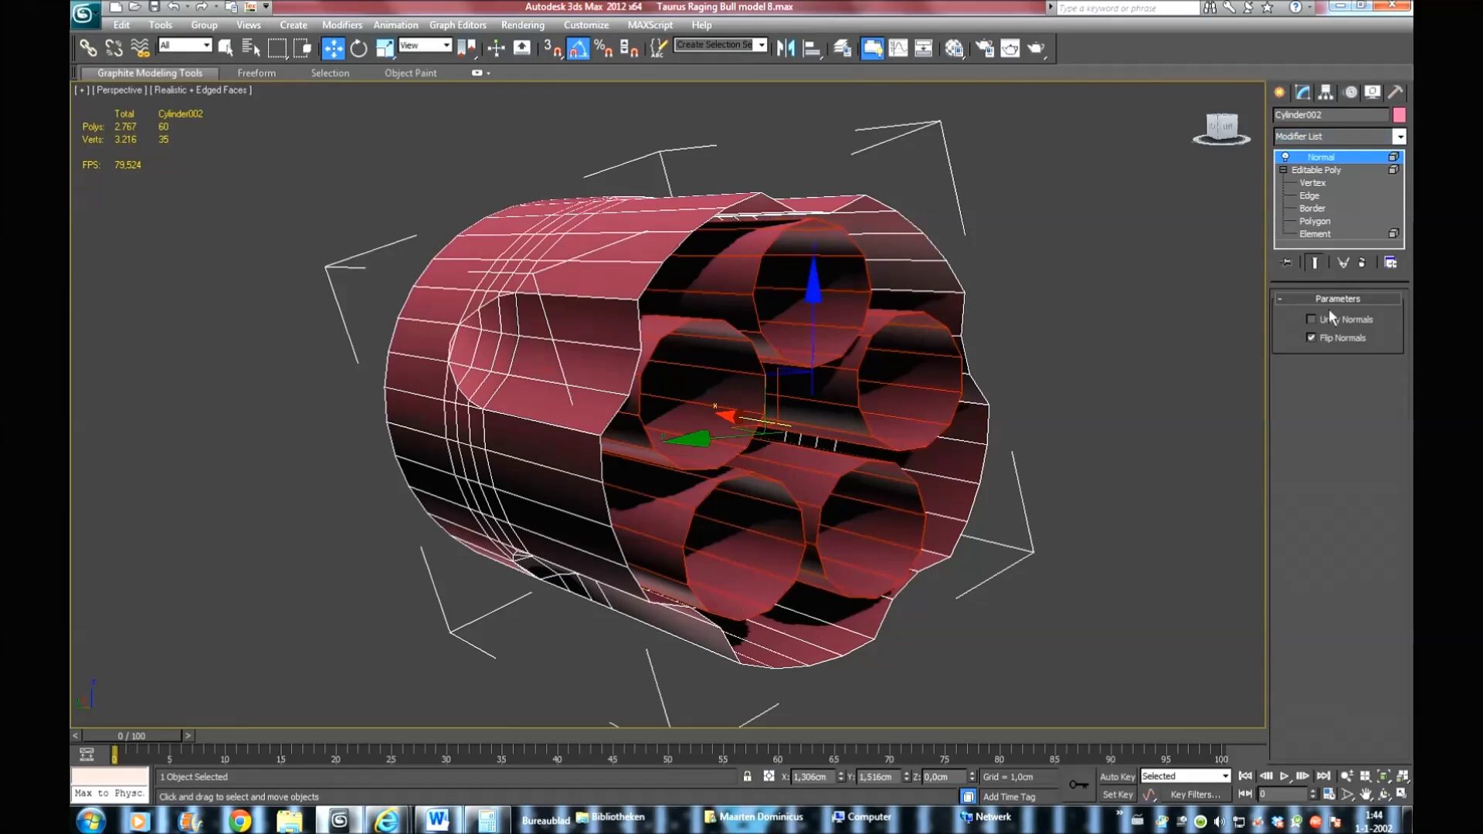
pyautogui.rightClick(1325, 157)
pyautogui.click(1252, 319)
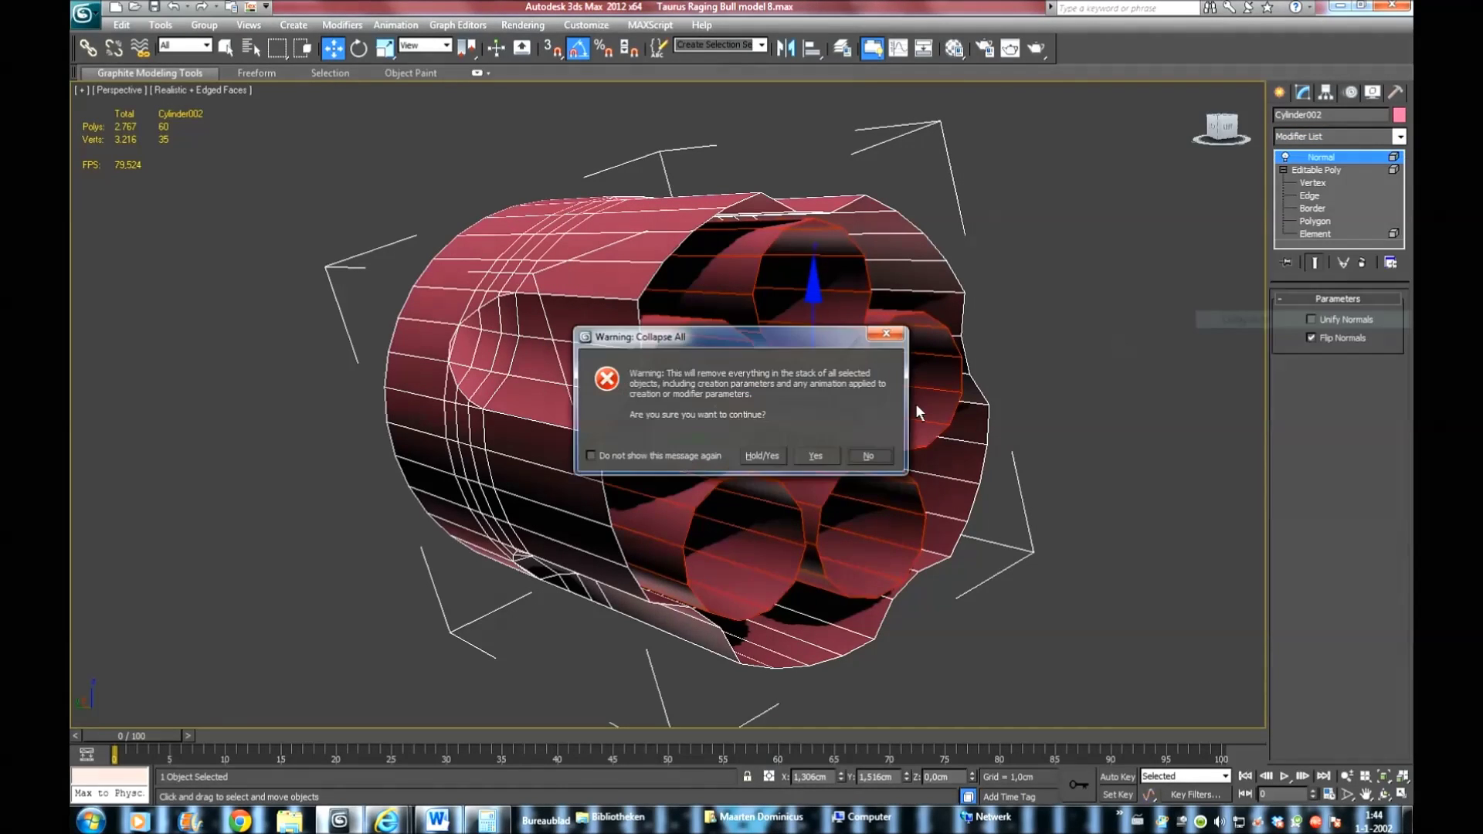
pyautogui.click(815, 456)
pyautogui.hotkey('shift', 'q')
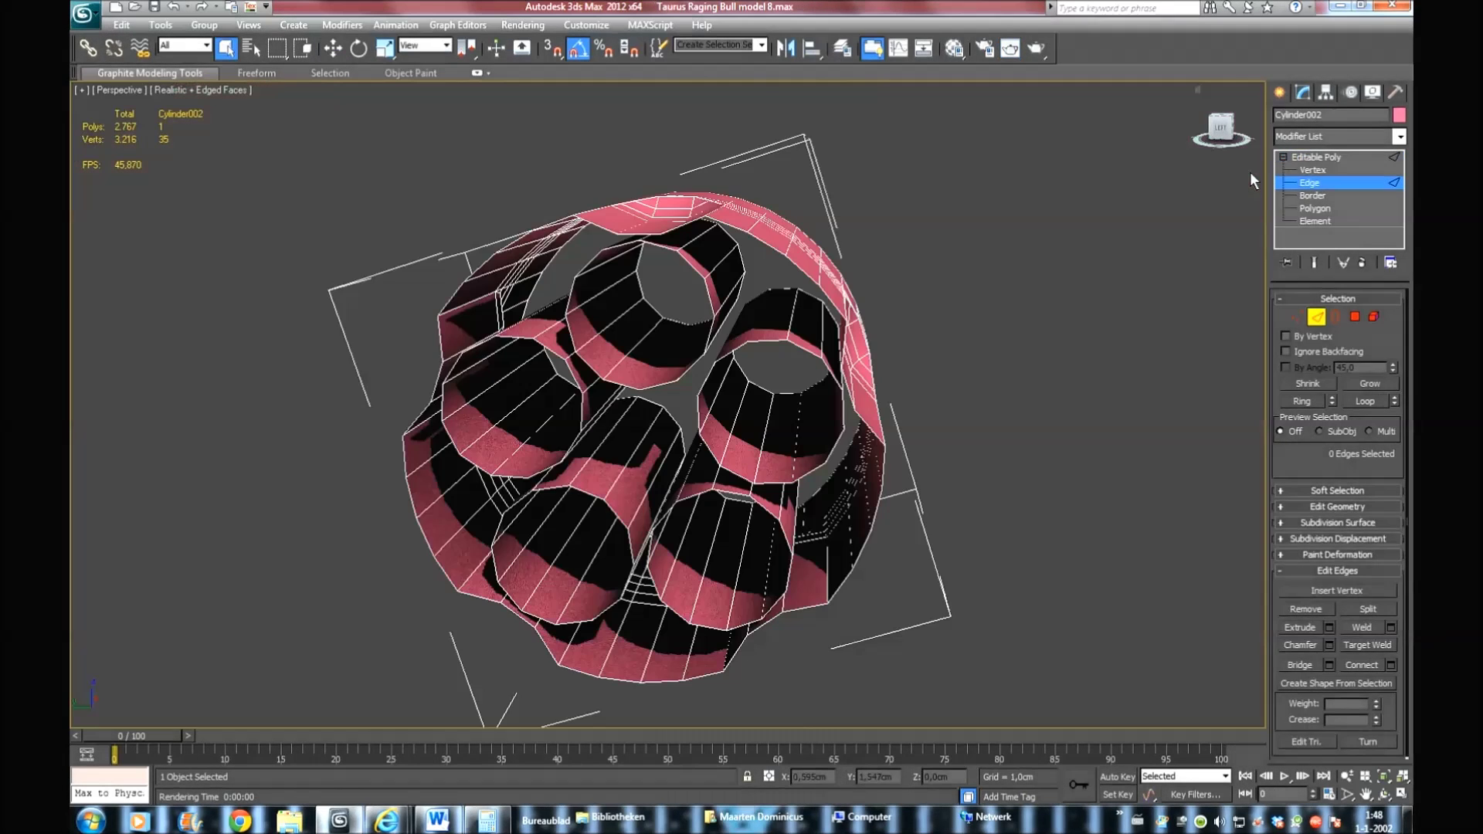
# Detach the five inner tube elements from the cylinder as a separate object named cyl_inner
pyautogui.click(916, 291)
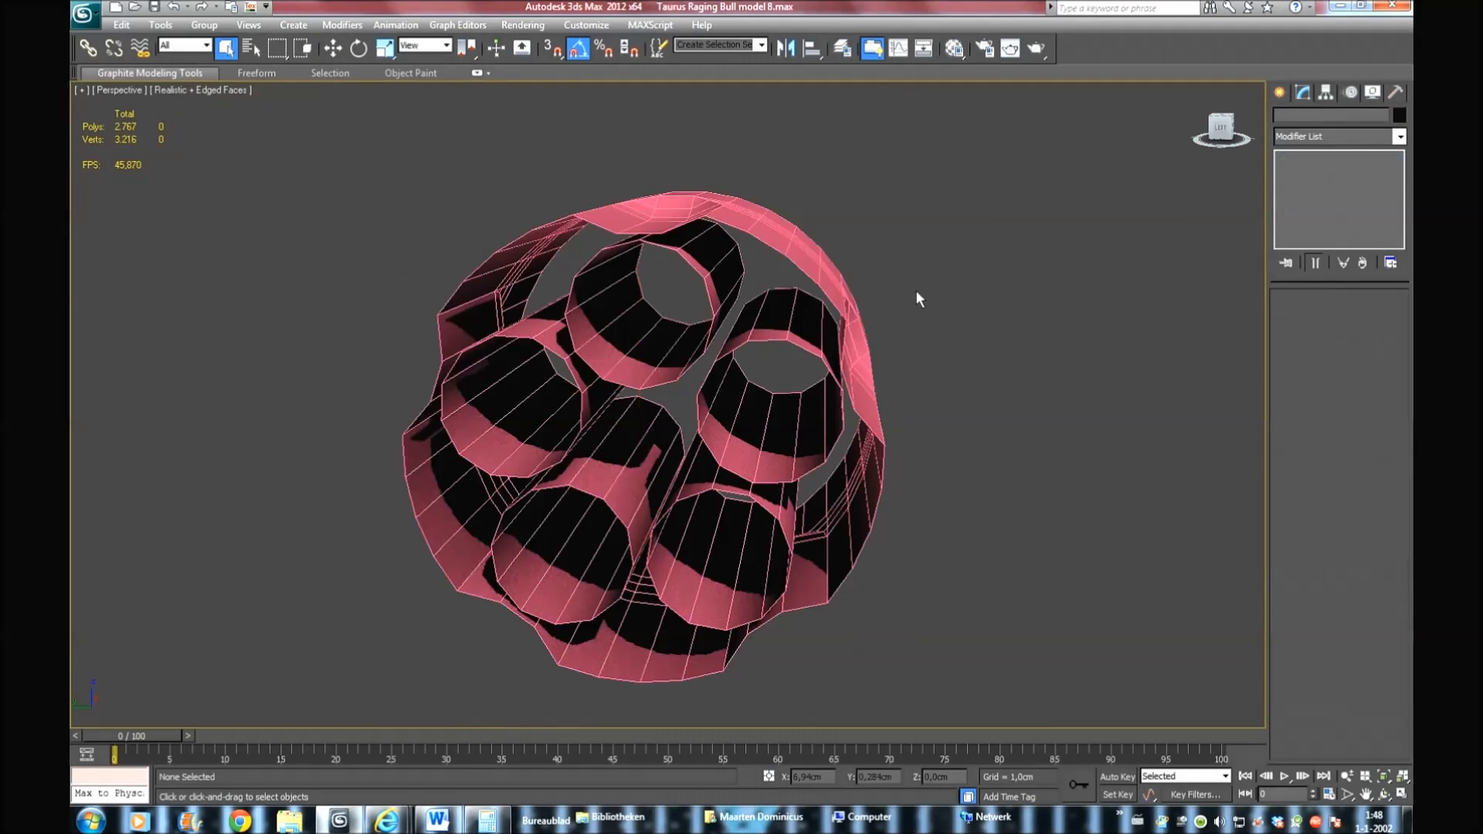
pyautogui.click(851, 291)
pyautogui.click(688, 350)
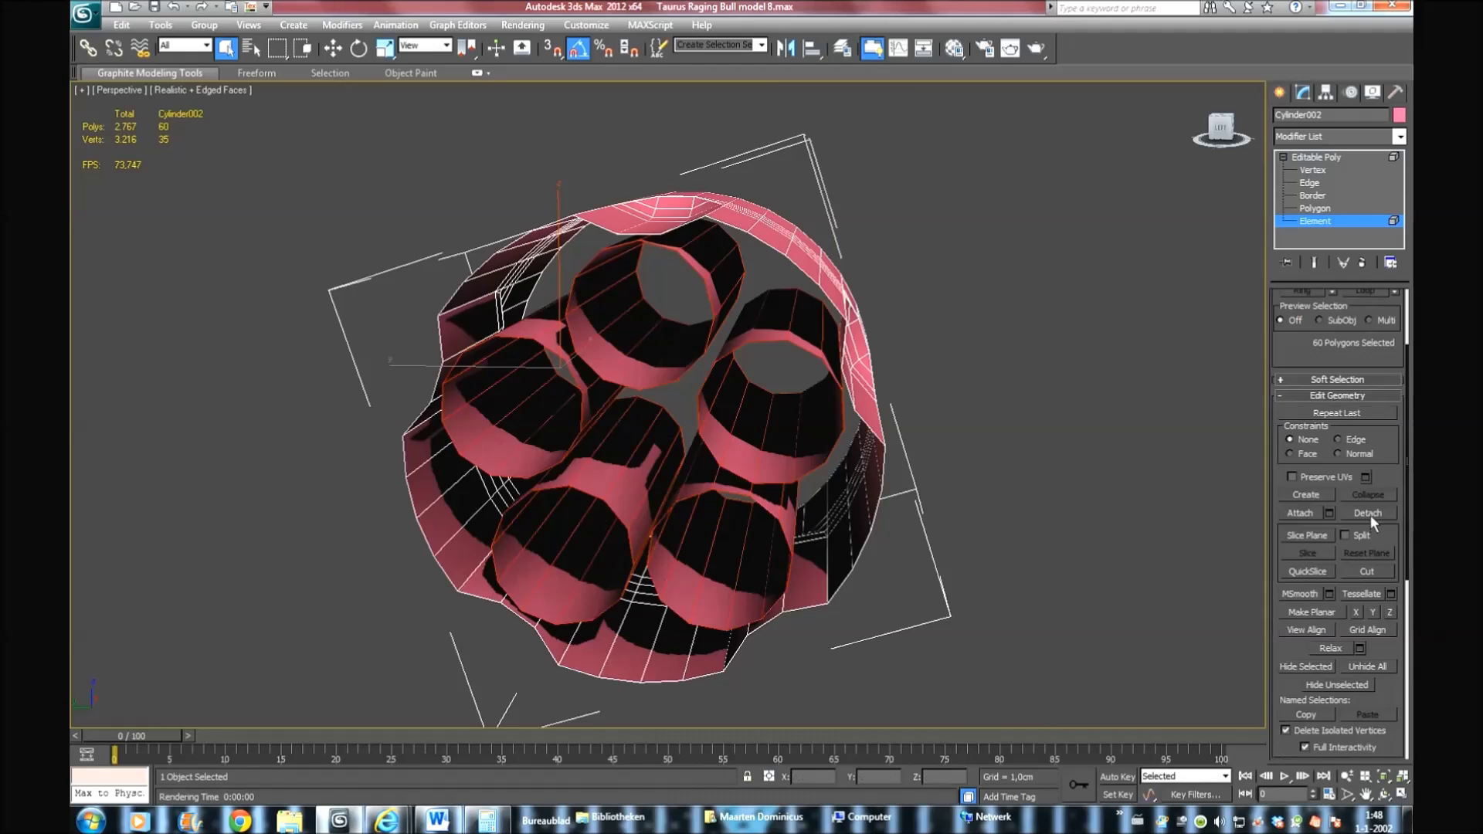
pyautogui.click(1368, 513)
pyautogui.write('cyl_i')
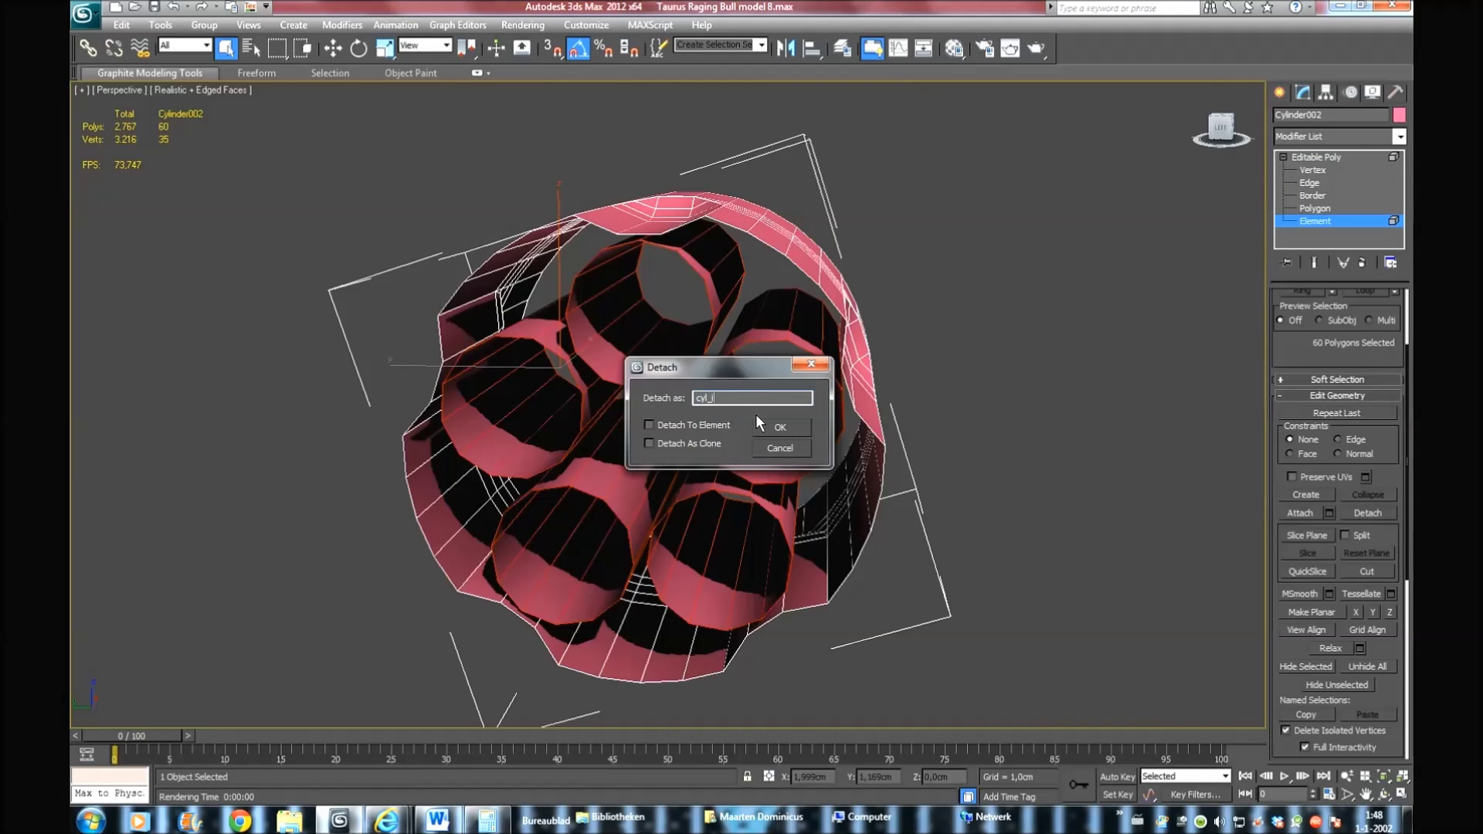
pyautogui.write('nner')
pyautogui.click(776, 426)
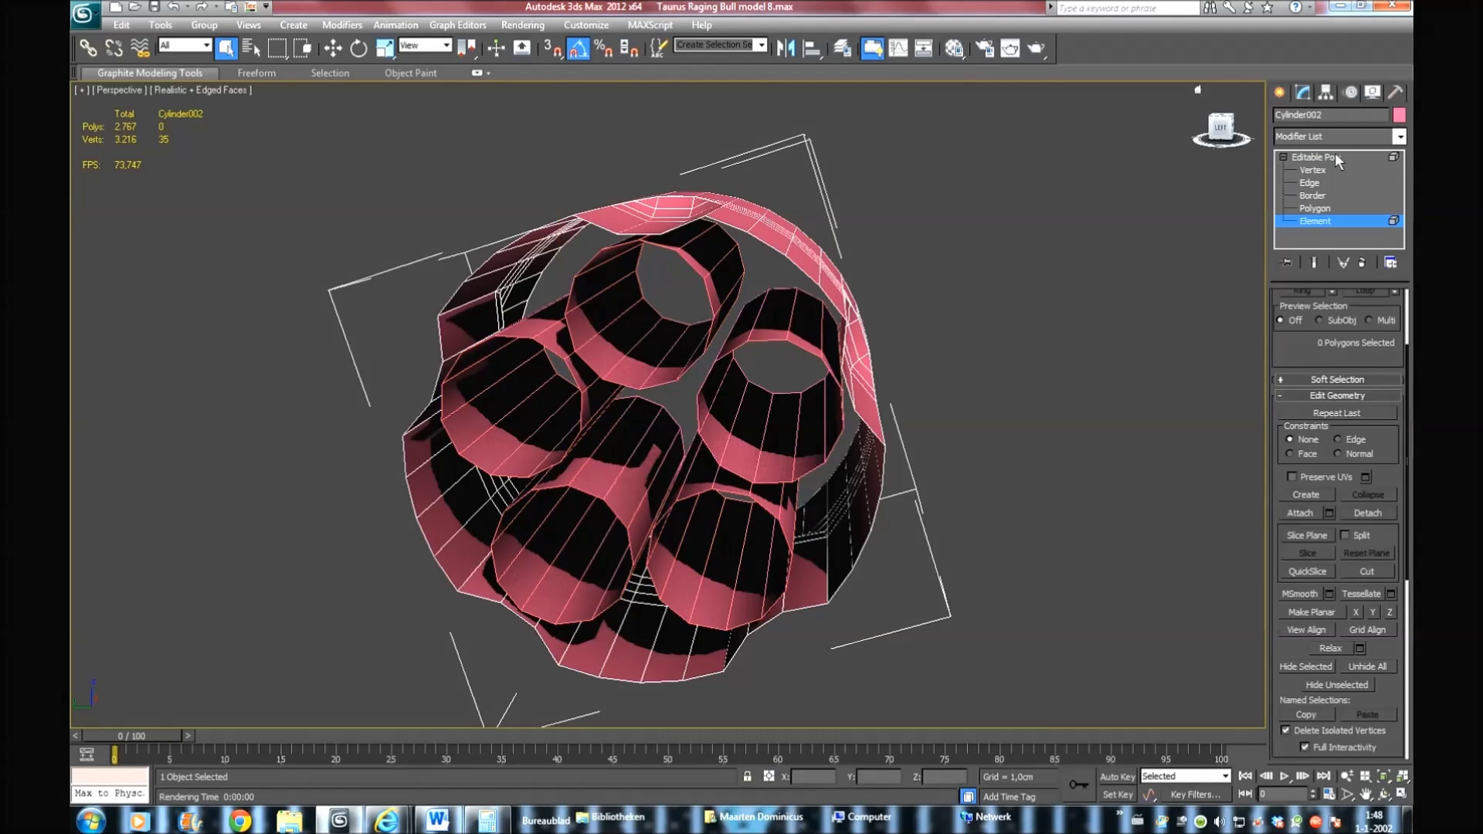
# Rotate the outer fluted shell in the Left view so its flutes sit between the inner tubes
pyautogui.click(1316, 157)
pyautogui.click(753, 312)
pyautogui.press('l')
pyautogui.press('e')
pyautogui.moveTo(728, 304); pyautogui.dragTo(697, 295)
pyautogui.click(888, 332)
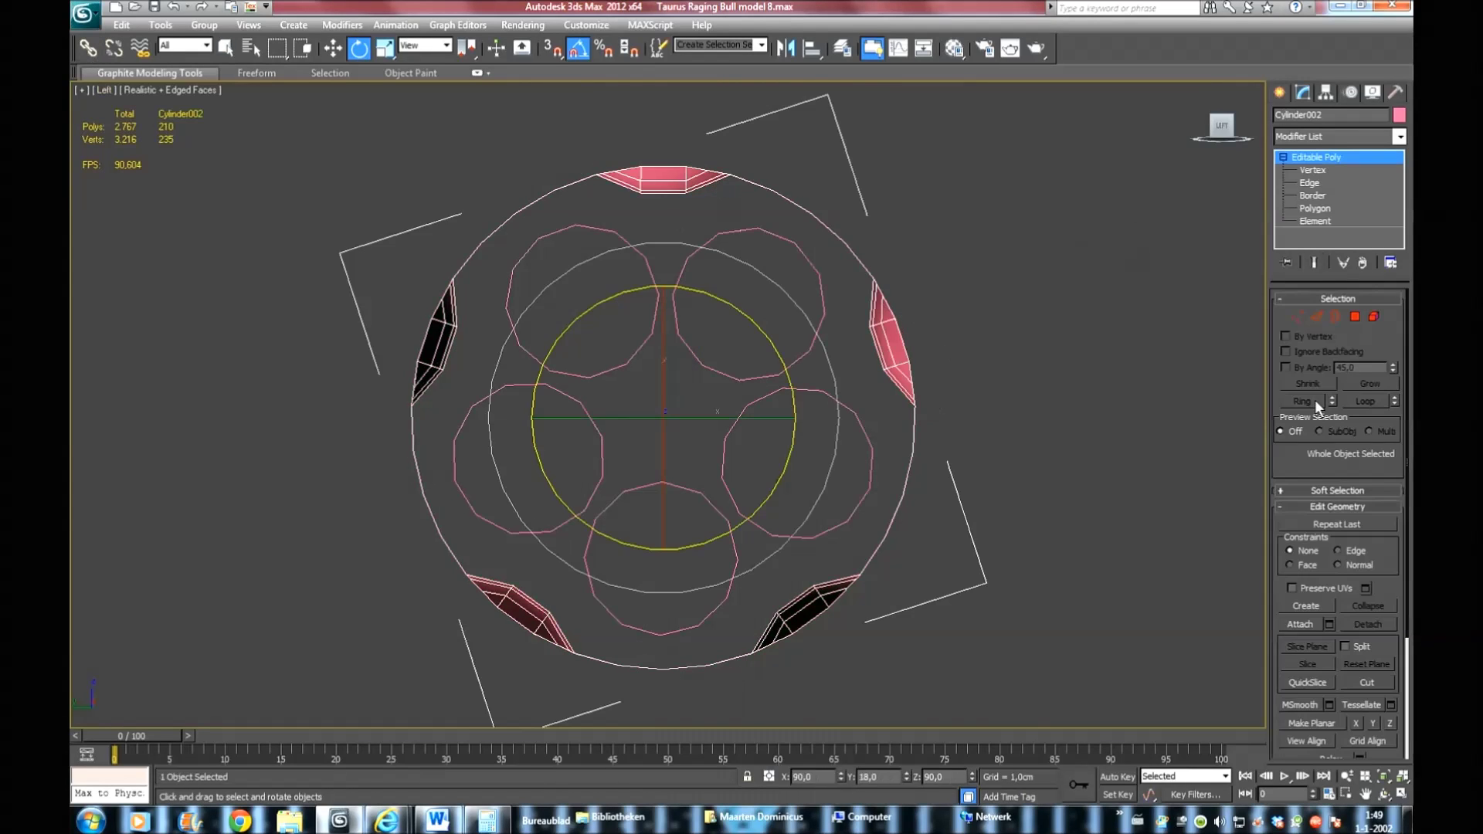
pyautogui.press('w')
# Switch the cylinder to edge editing and select the facing front edges of the upper-right tube and the outer shell
pyautogui.press('p')
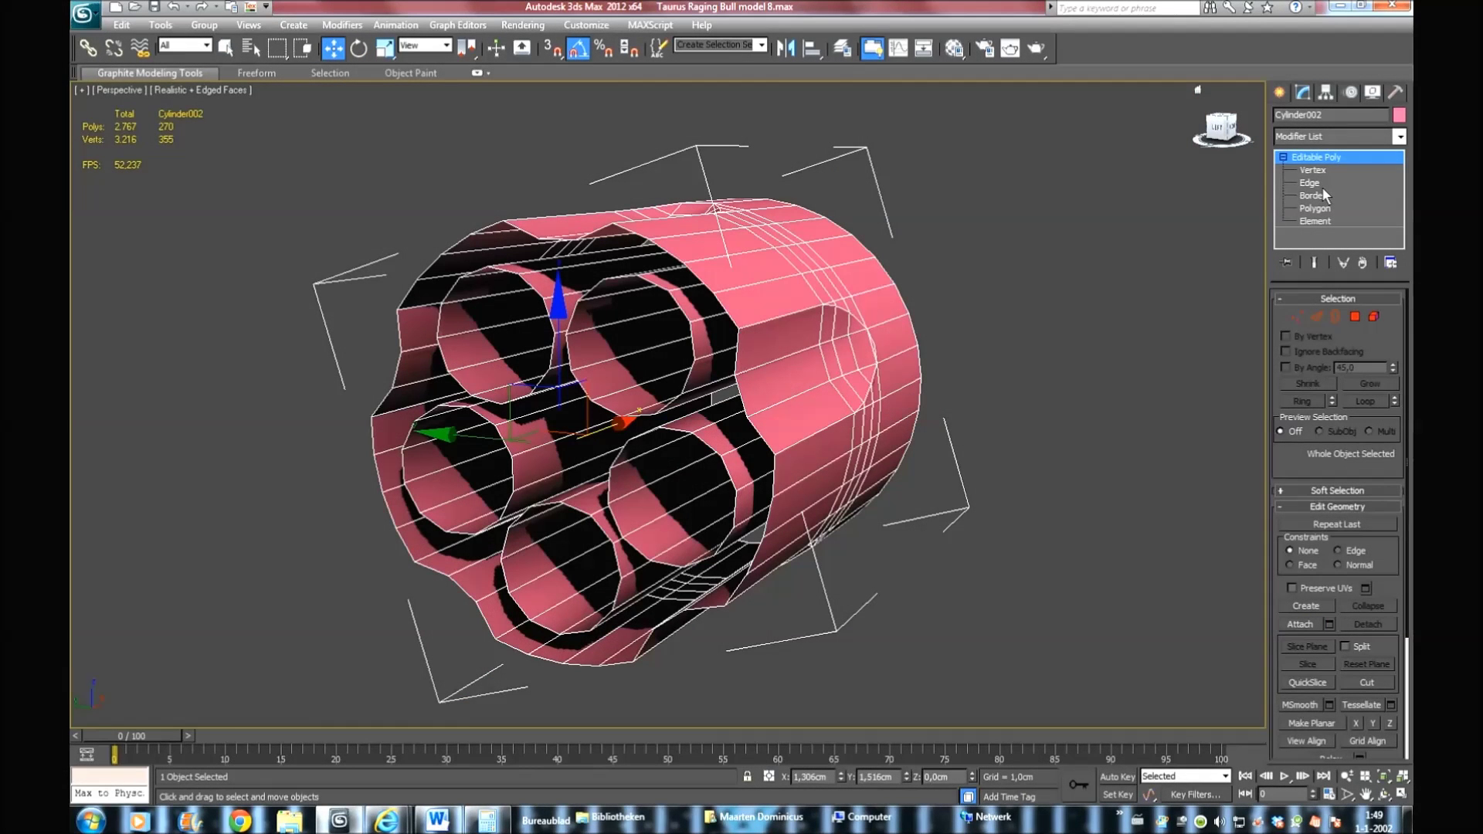
pyautogui.click(1311, 183)
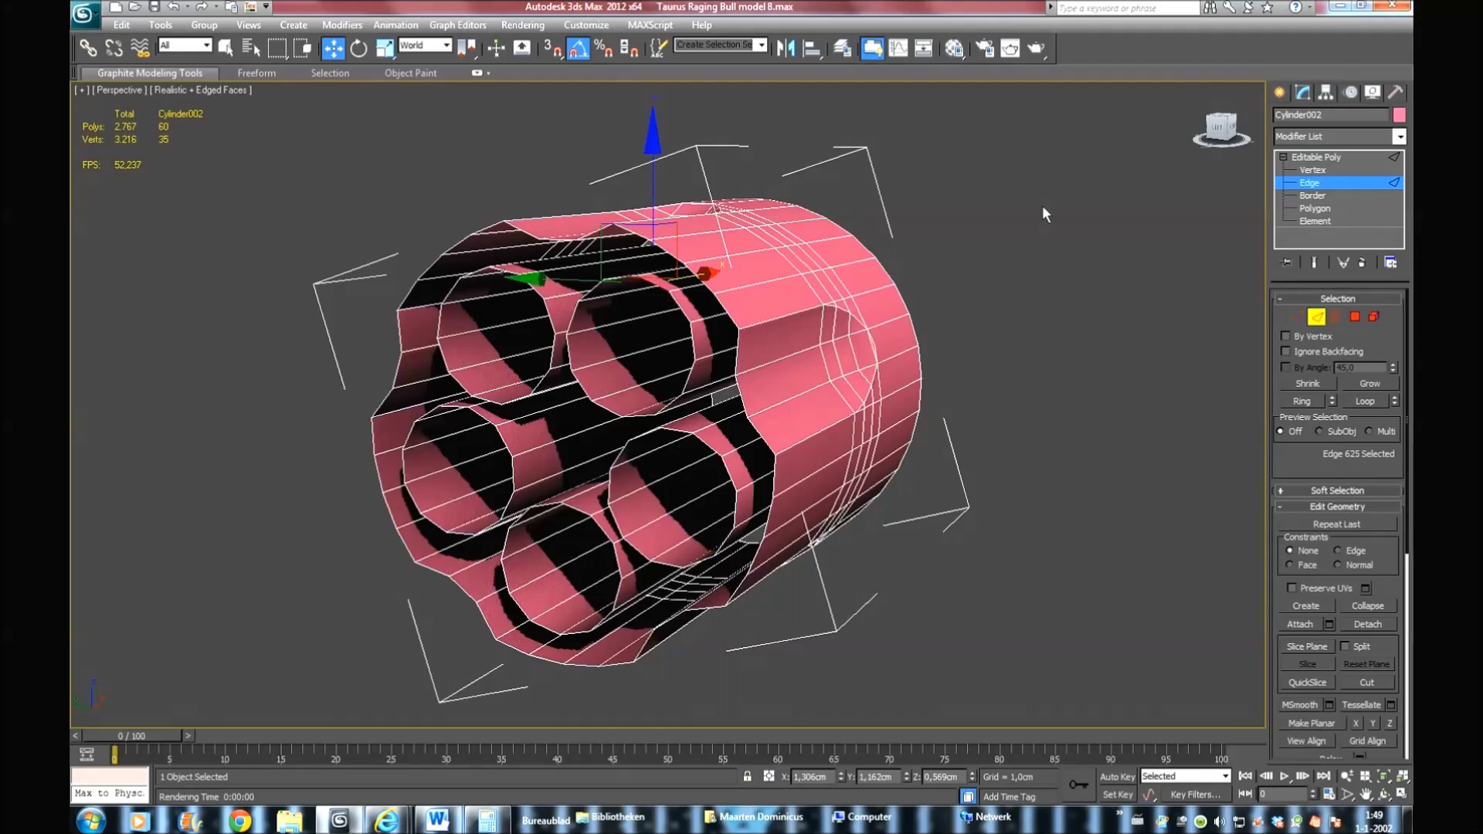
pyautogui.press('z')
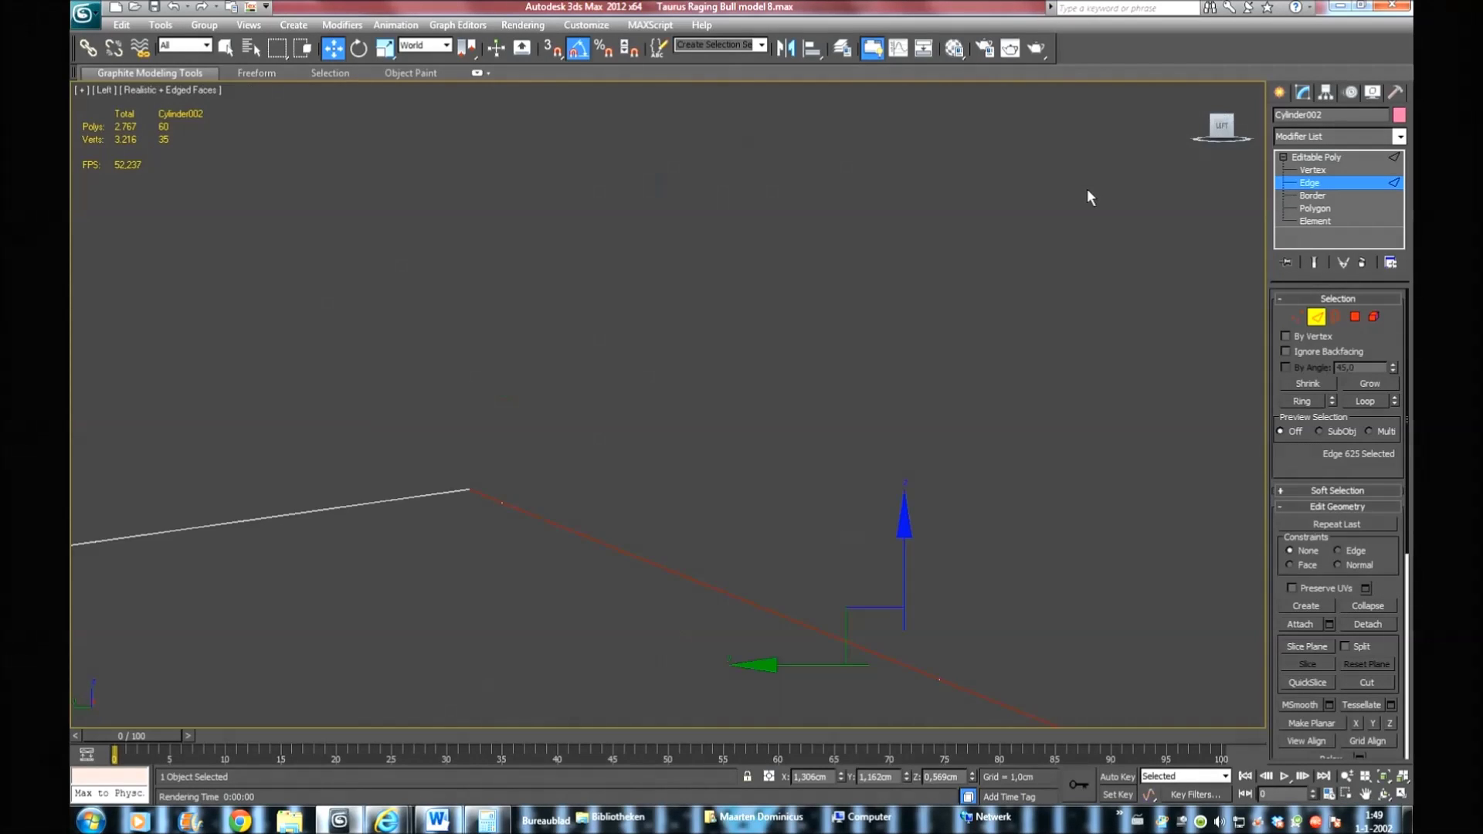
pyautogui.scroll(-3, 867, 245)
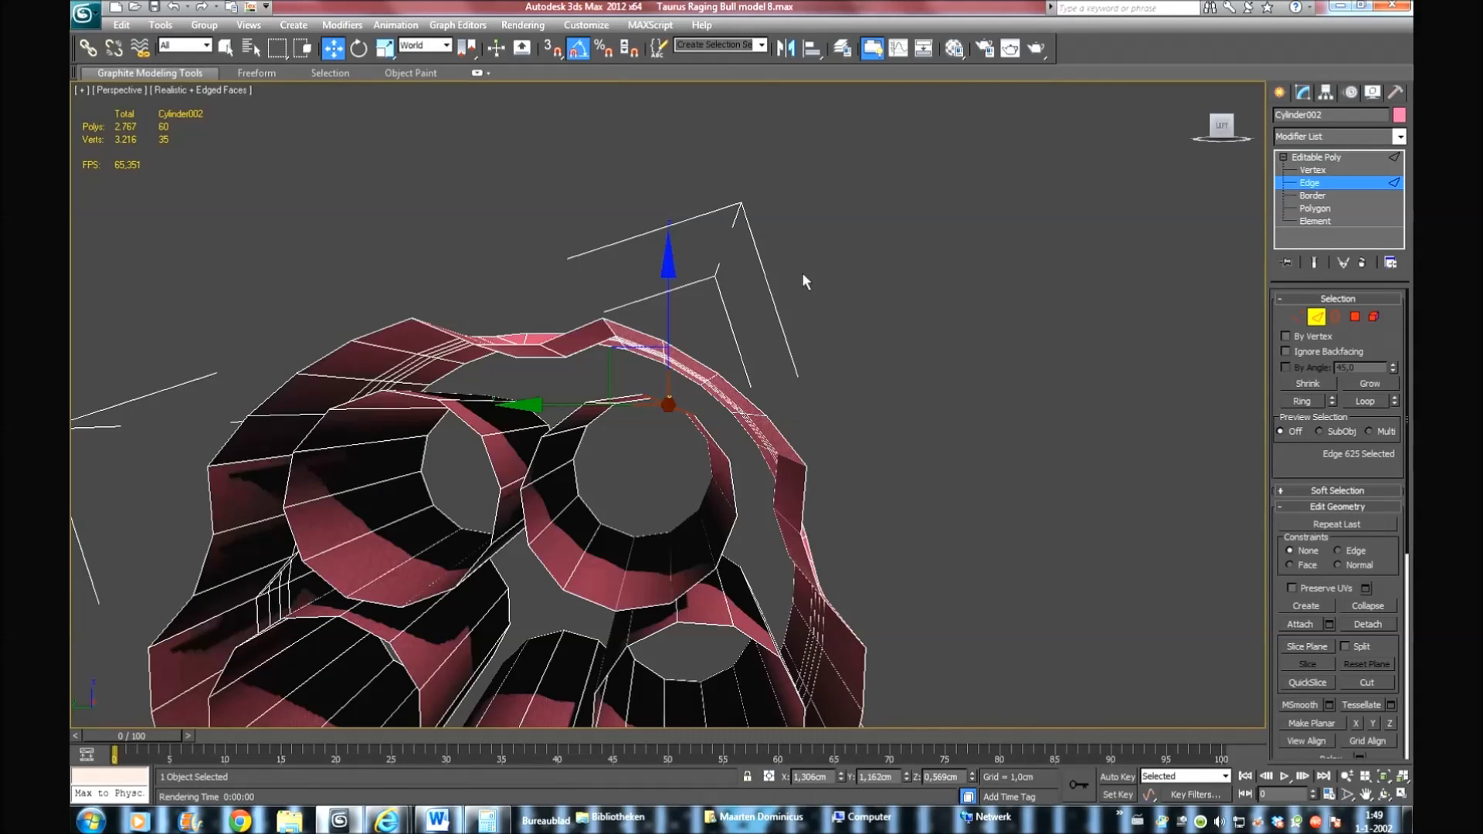
pyautogui.press('l')
pyautogui.press('z')
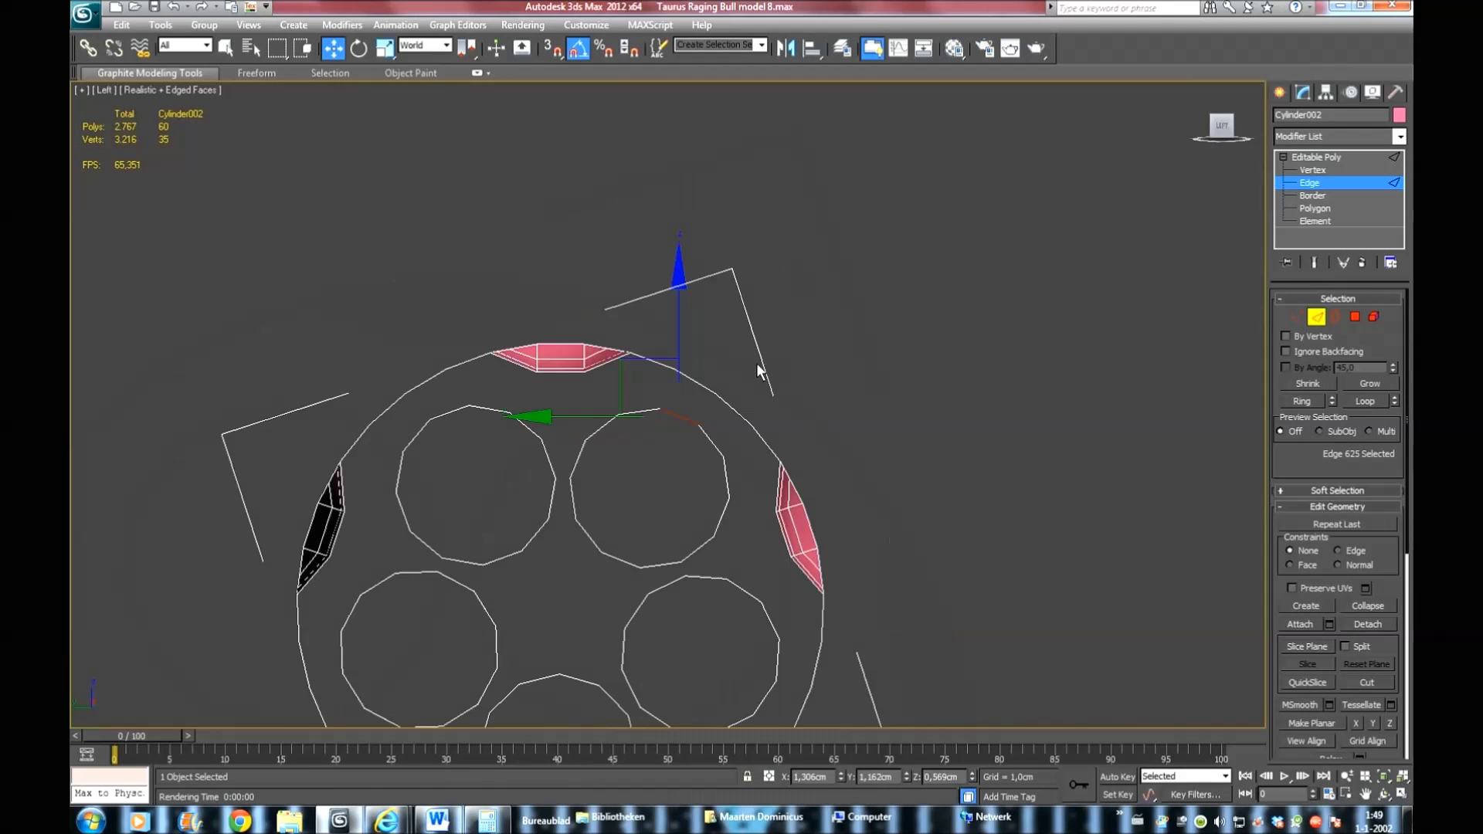
pyautogui.keyDown('ctrl'); pyautogui.click(702, 383); pyautogui.keyUp('ctrl')
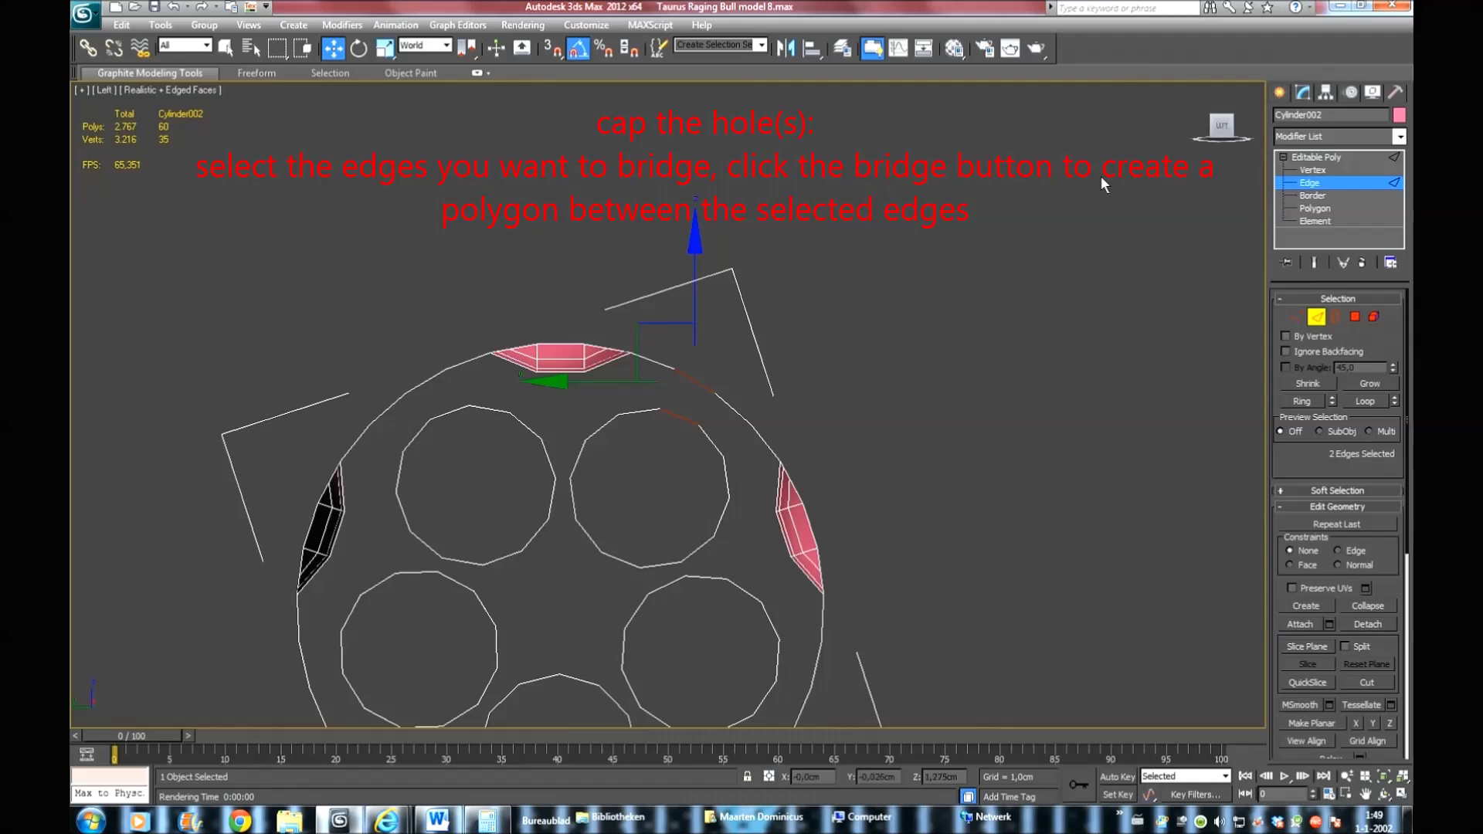
pyautogui.moveTo(1217, 143)
pyautogui.moveTo(1217, 143); pyautogui.dragTo(1194, 140)
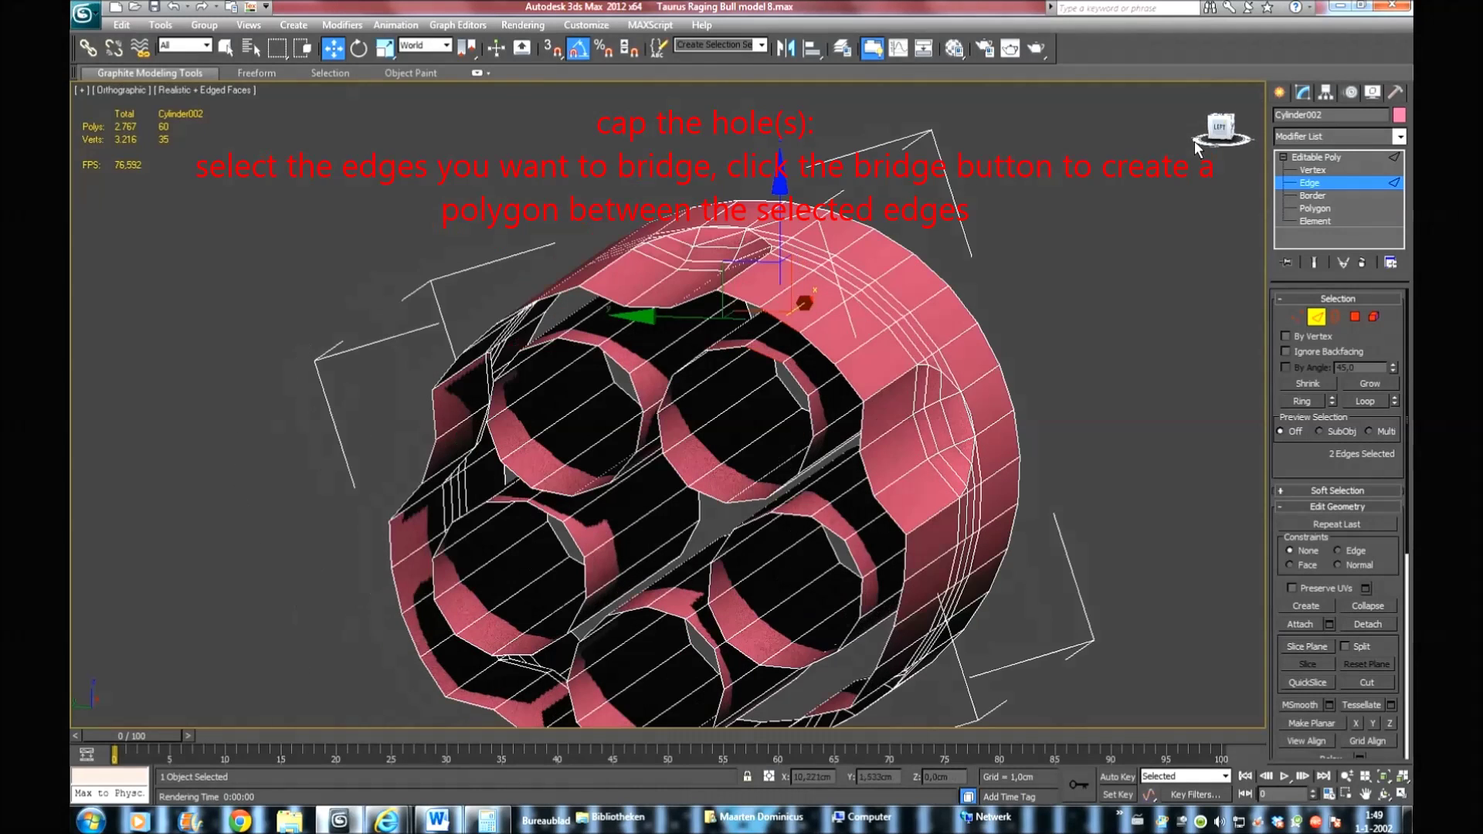
pyautogui.scroll(5, 977, 284)
pyautogui.scroll(-5, 976, 284)
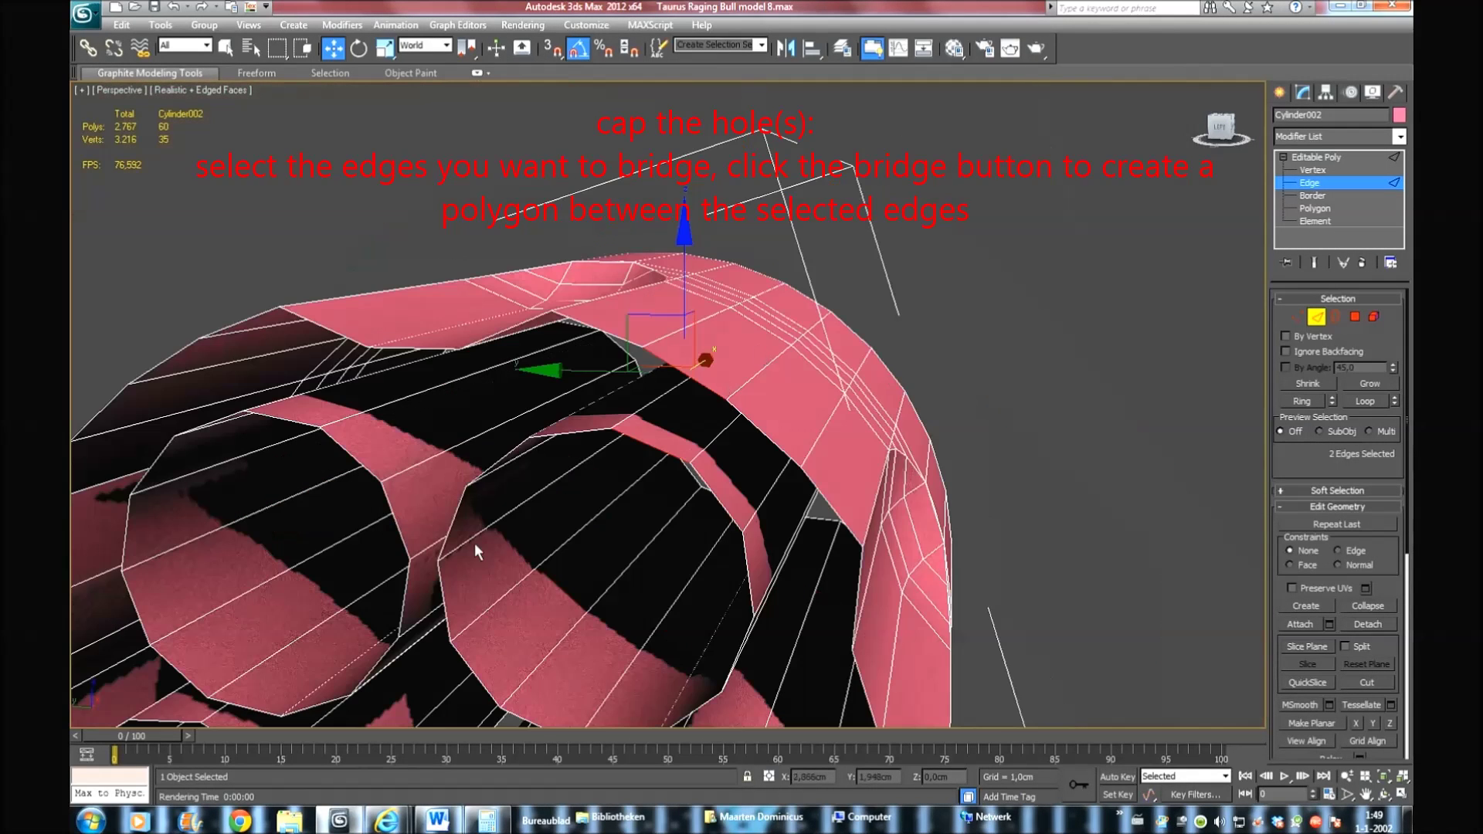
# Bridge the two pairs of facing front edges between the two upper tubes
pyautogui.click(413, 583)
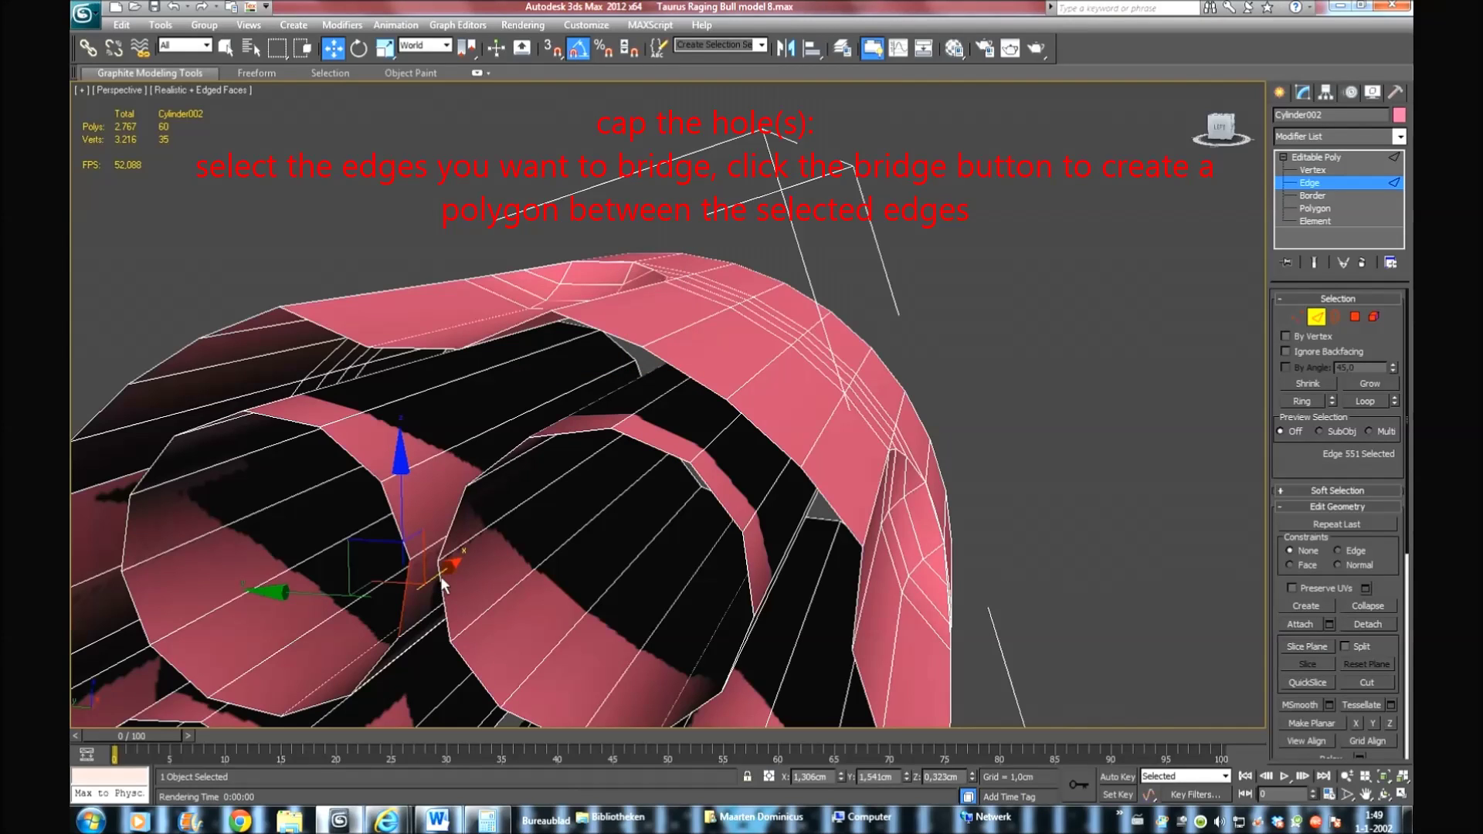
pyautogui.keyDown('ctrl'); pyautogui.click(442, 581); pyautogui.keyUp('ctrl')
pyautogui.keyDown('ctrl'); pyautogui.click(445, 543); pyautogui.keyUp('ctrl')
pyautogui.keyDown('ctrl'); pyautogui.click(398, 536); pyautogui.keyUp('ctrl')
pyautogui.scroll(-5, 730, 484)
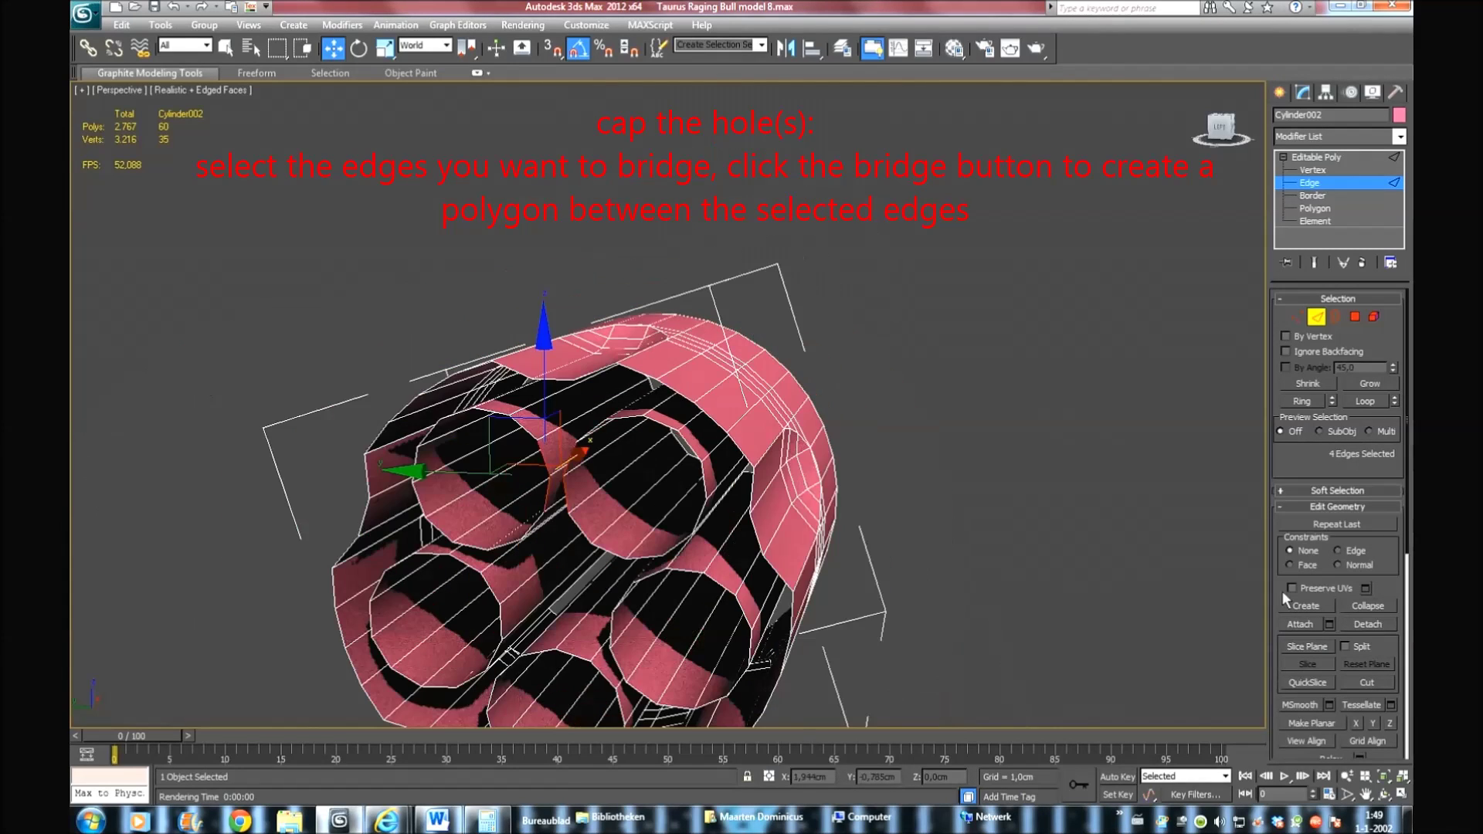
pyautogui.click(1324, 506)
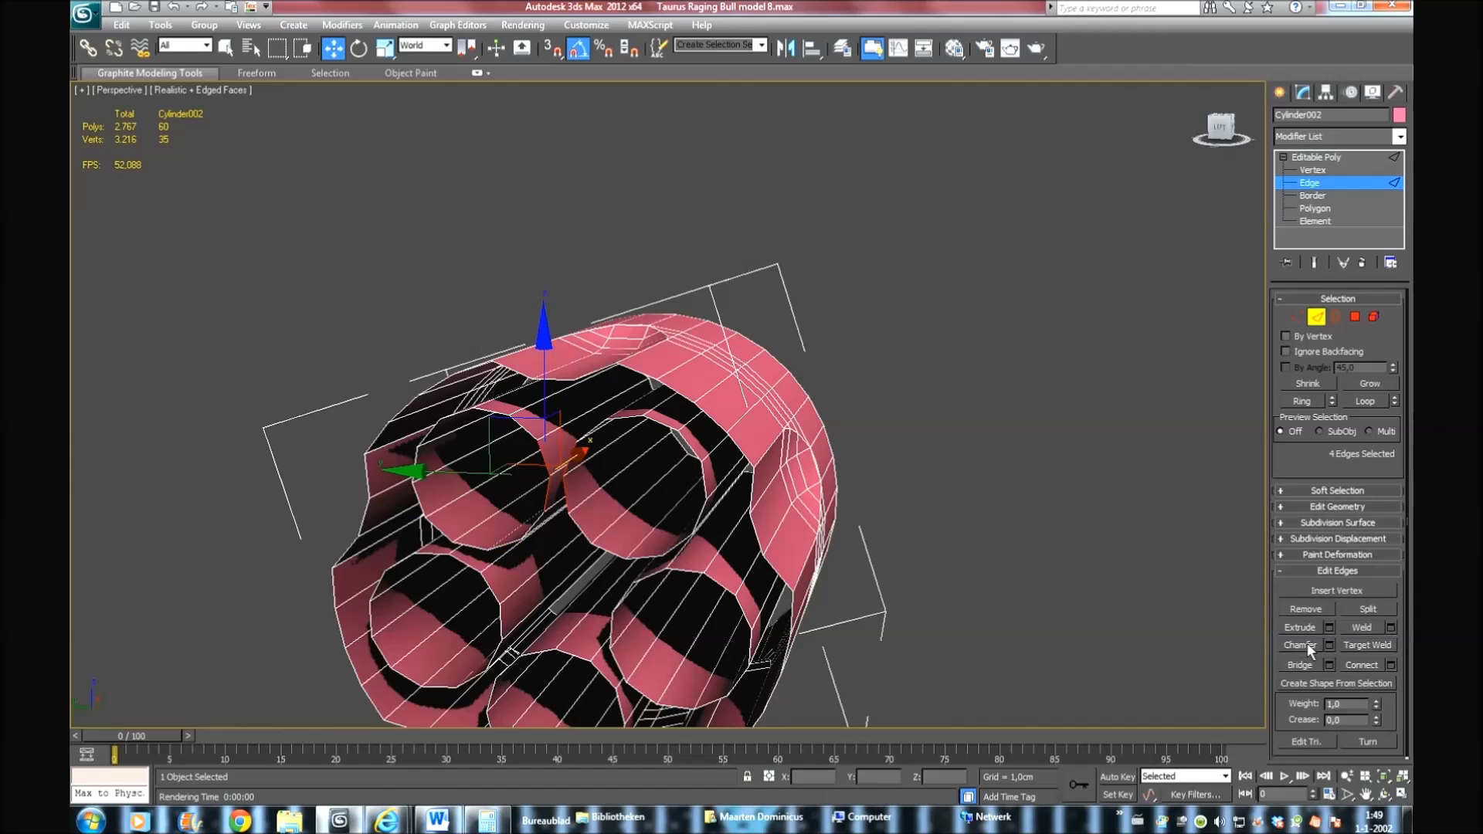
pyautogui.click(1300, 664)
# Bridge the strip between the two upper tubes to the flute's front edge, including the adjoining edge pairs on both sides
pyautogui.click(559, 382)
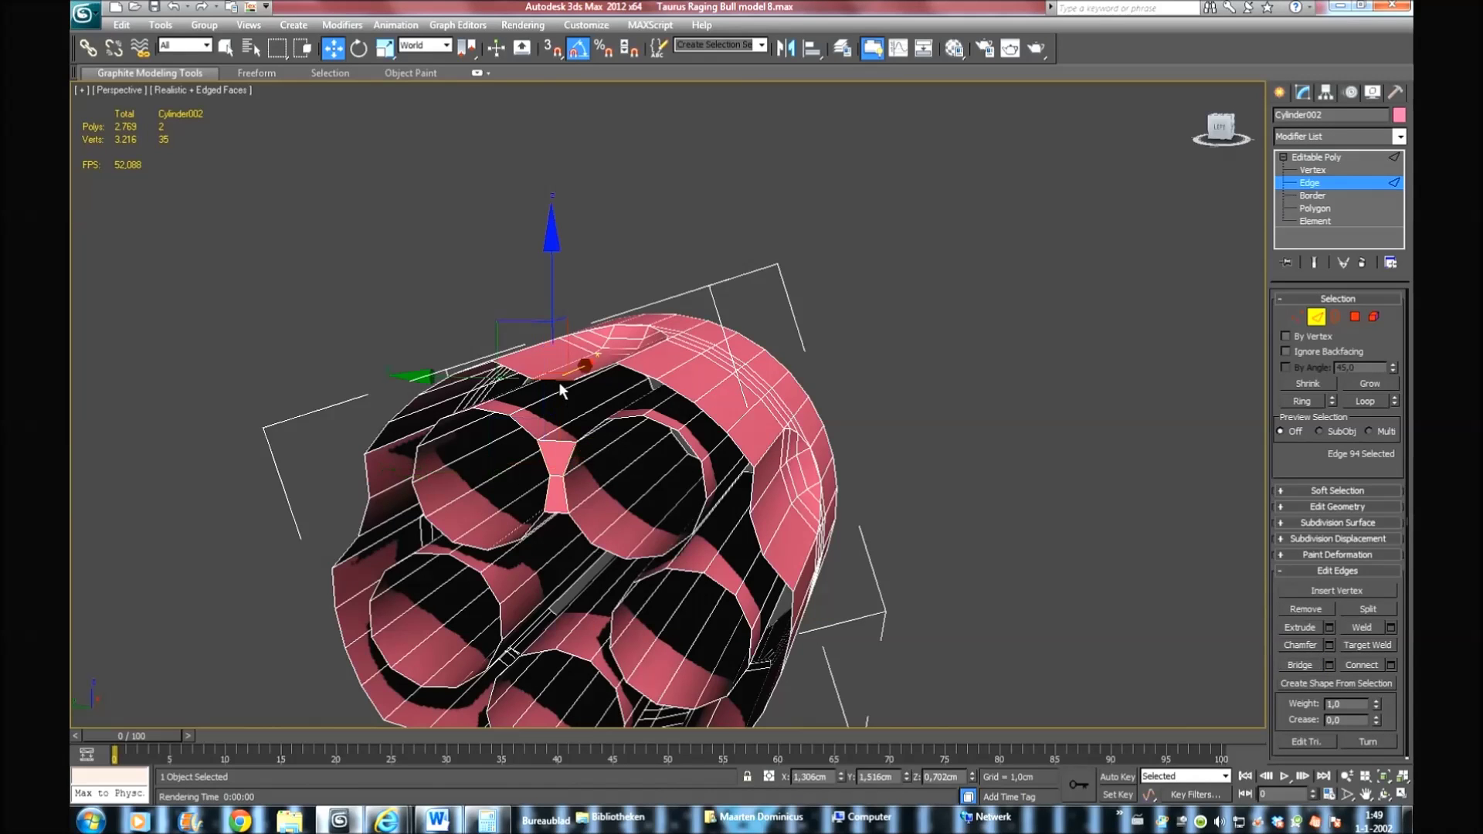
pyautogui.keyDown('ctrl'); pyautogui.click(559, 441); pyautogui.keyUp('ctrl')
pyautogui.click(1301, 665)
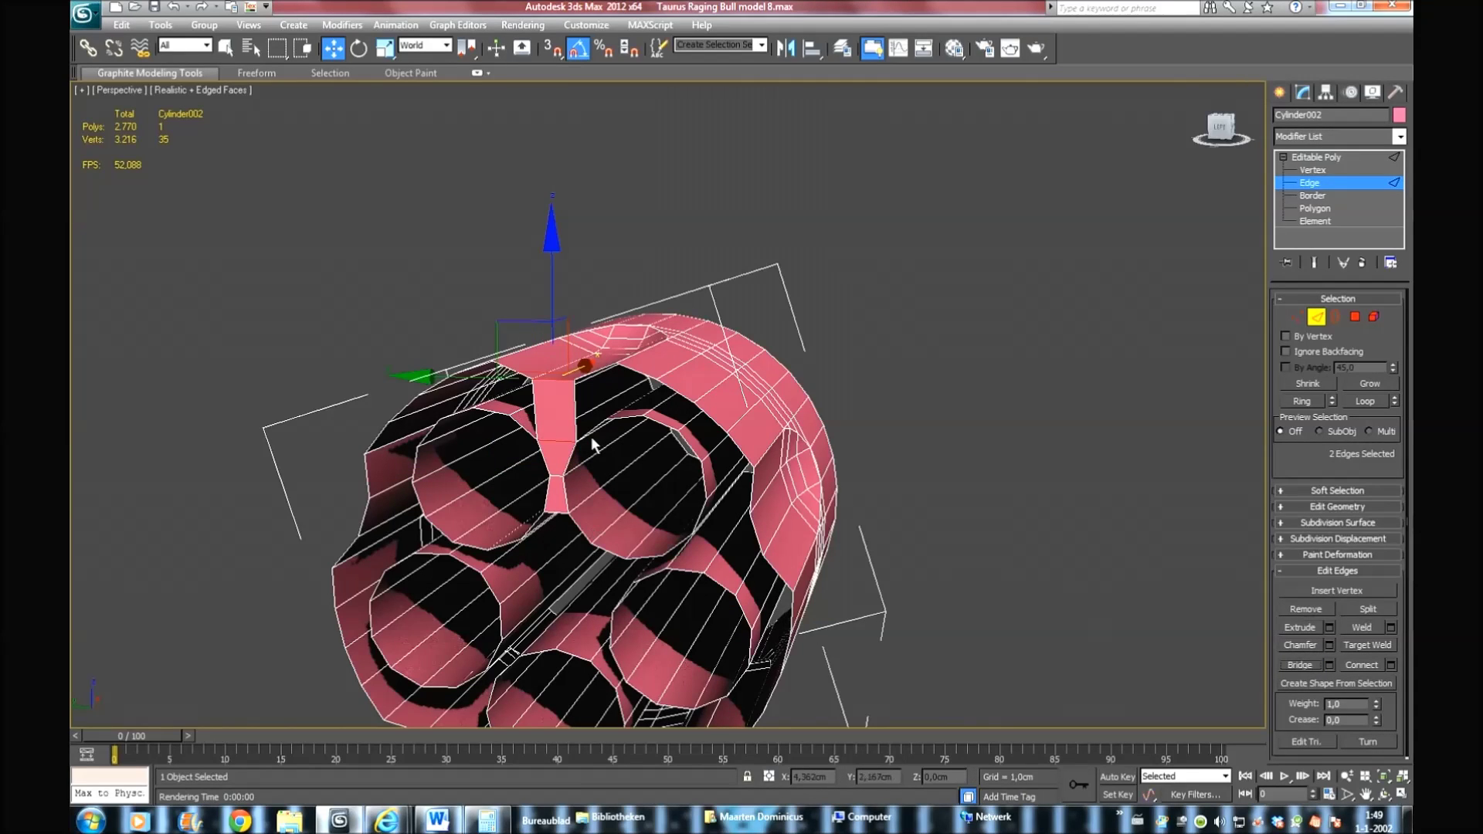
pyautogui.click(590, 428)
pyautogui.keyDown('ctrl'); pyautogui.click(589, 376); pyautogui.keyUp('ctrl')
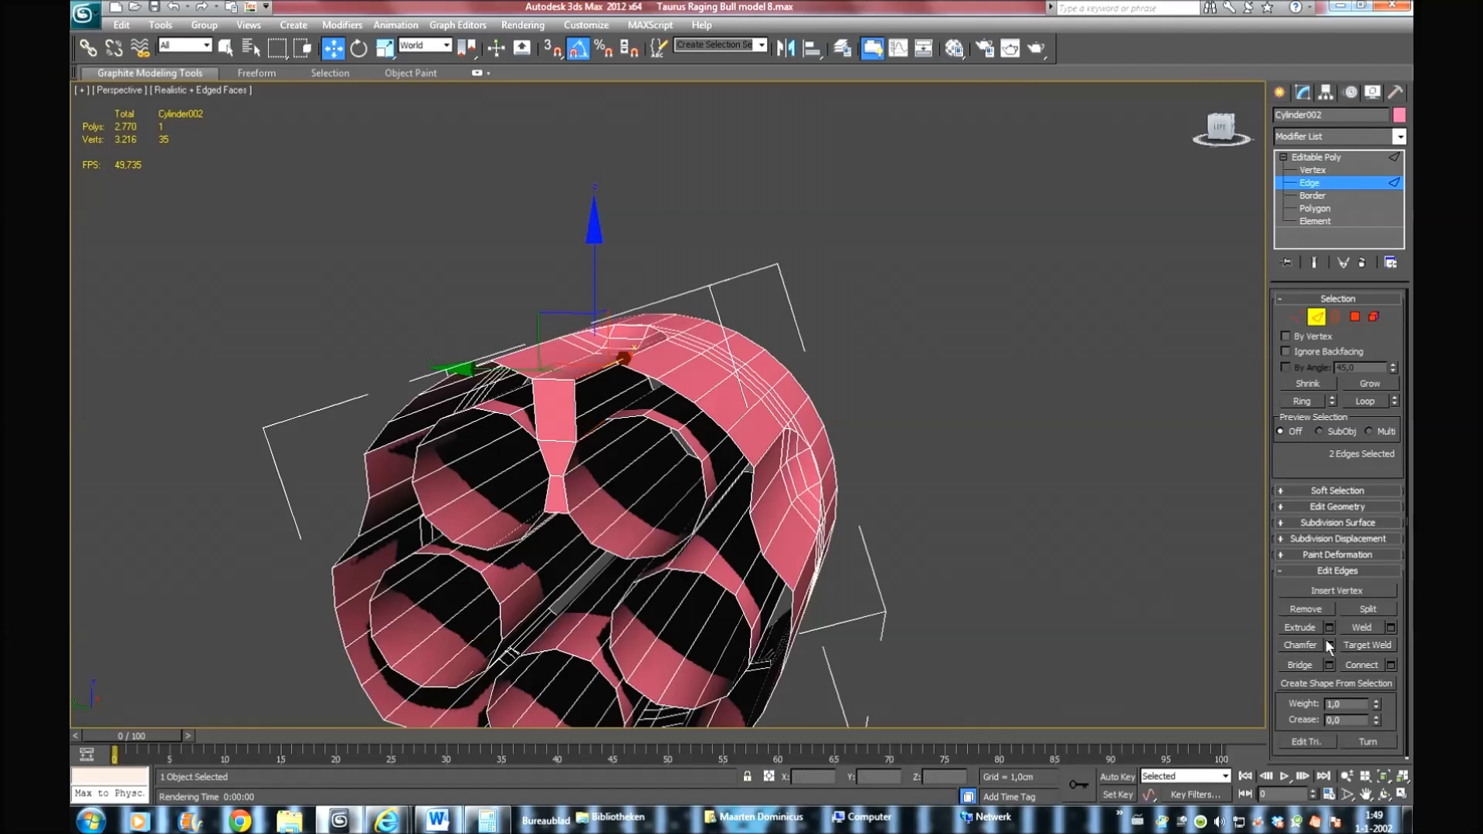
pyautogui.click(513, 420)
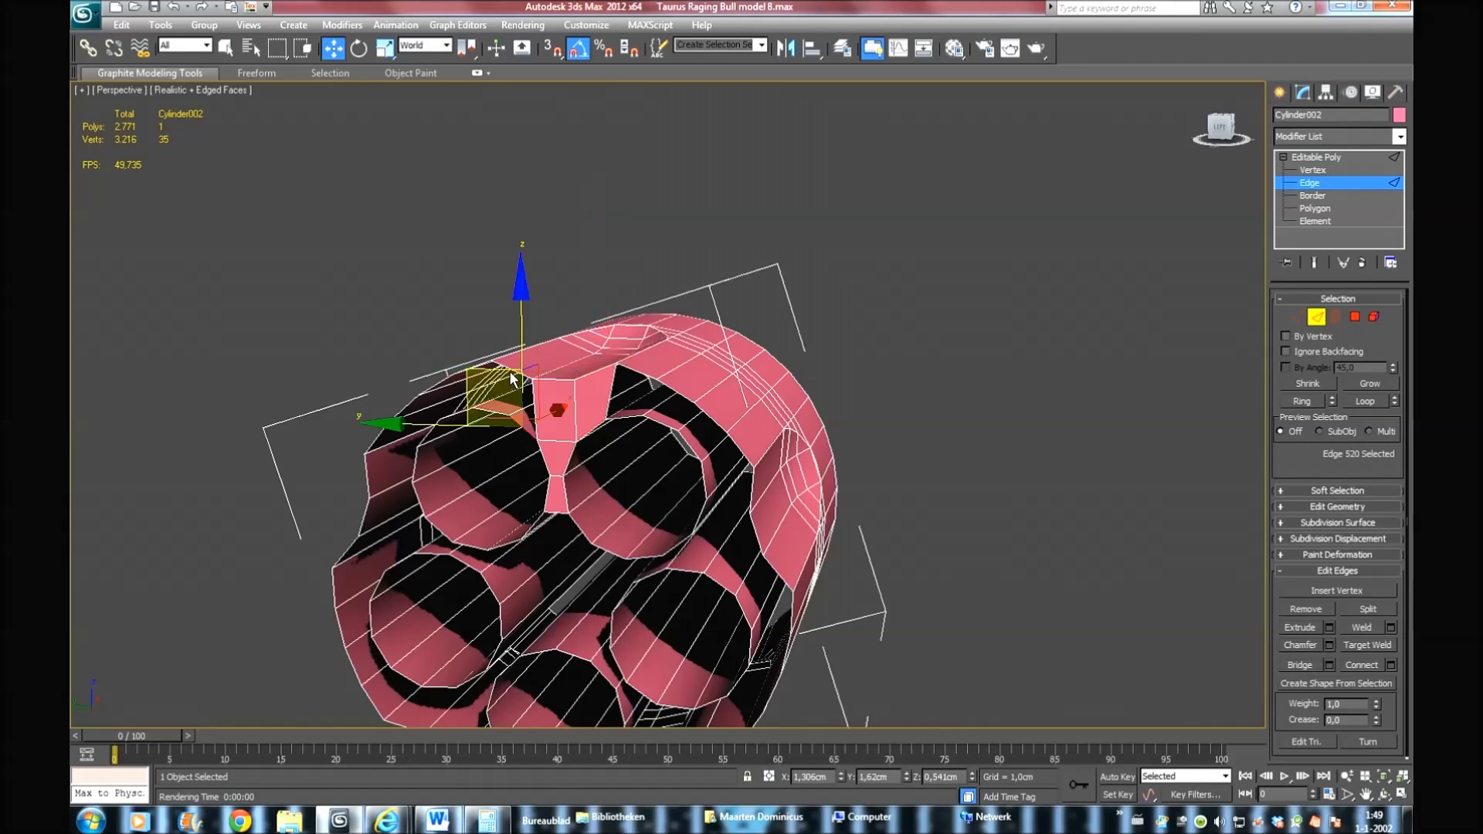
pyautogui.keyDown('ctrl'); pyautogui.click(513, 373); pyautogui.keyUp('ctrl')
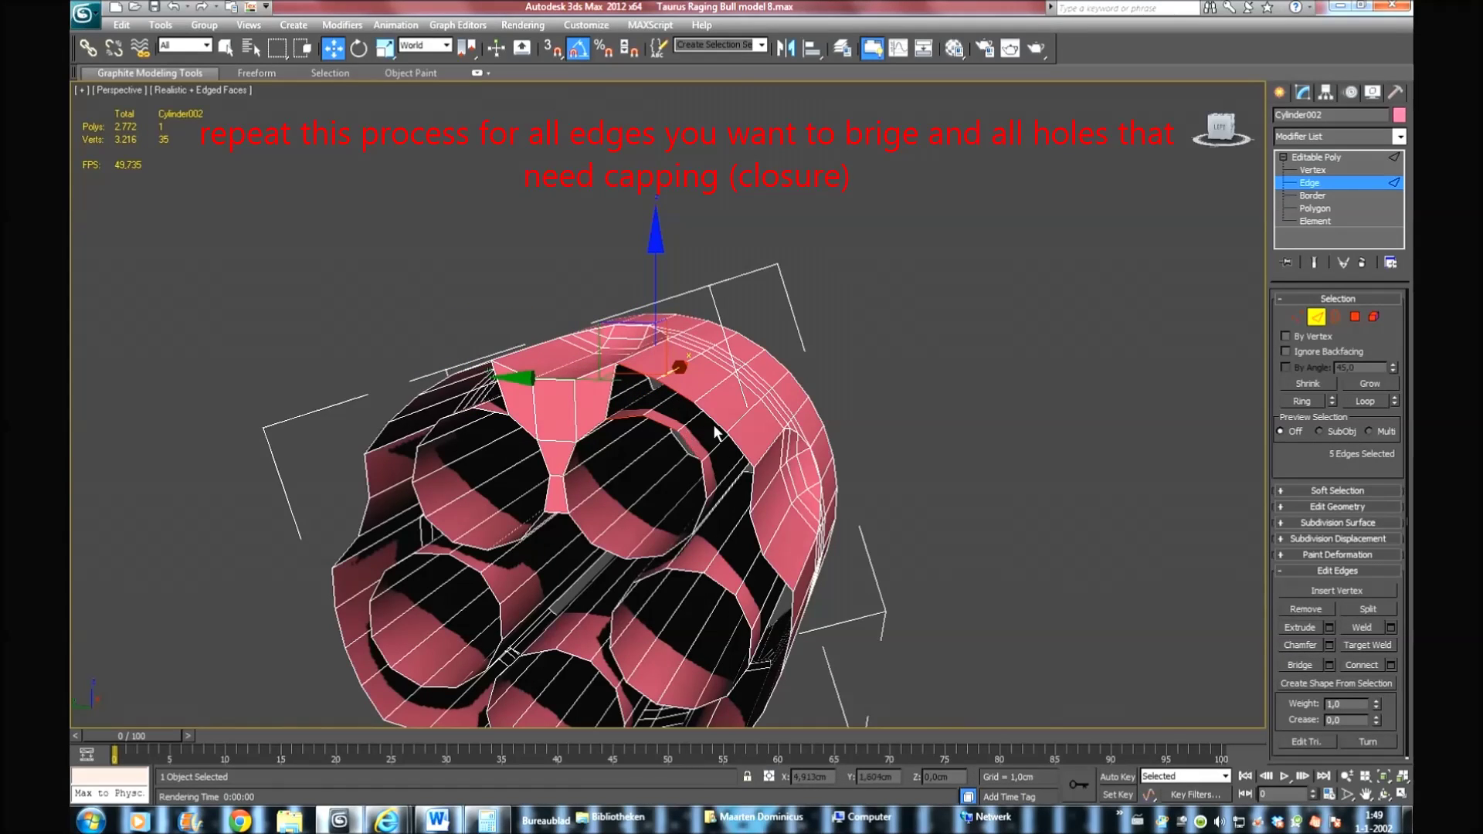
# Bridge the front edges of the two upper tubes and the left tube to the outer shell
pyautogui.click(1300, 666)
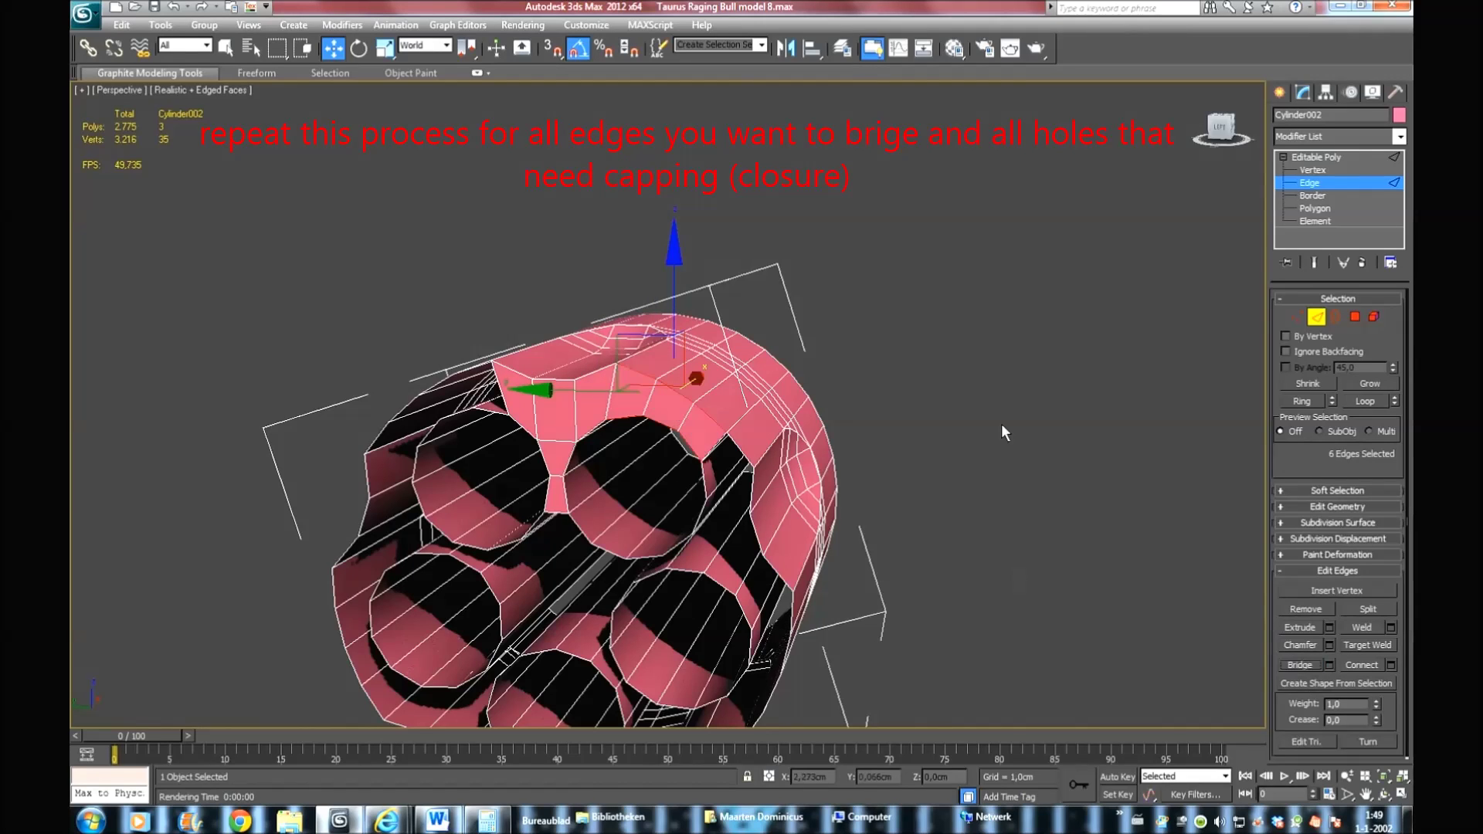
pyautogui.keyDown('alt'); pyautogui.moveTo(1003, 430); pyautogui.dragTo(652, 166, button='middle'); pyautogui.keyUp('alt')
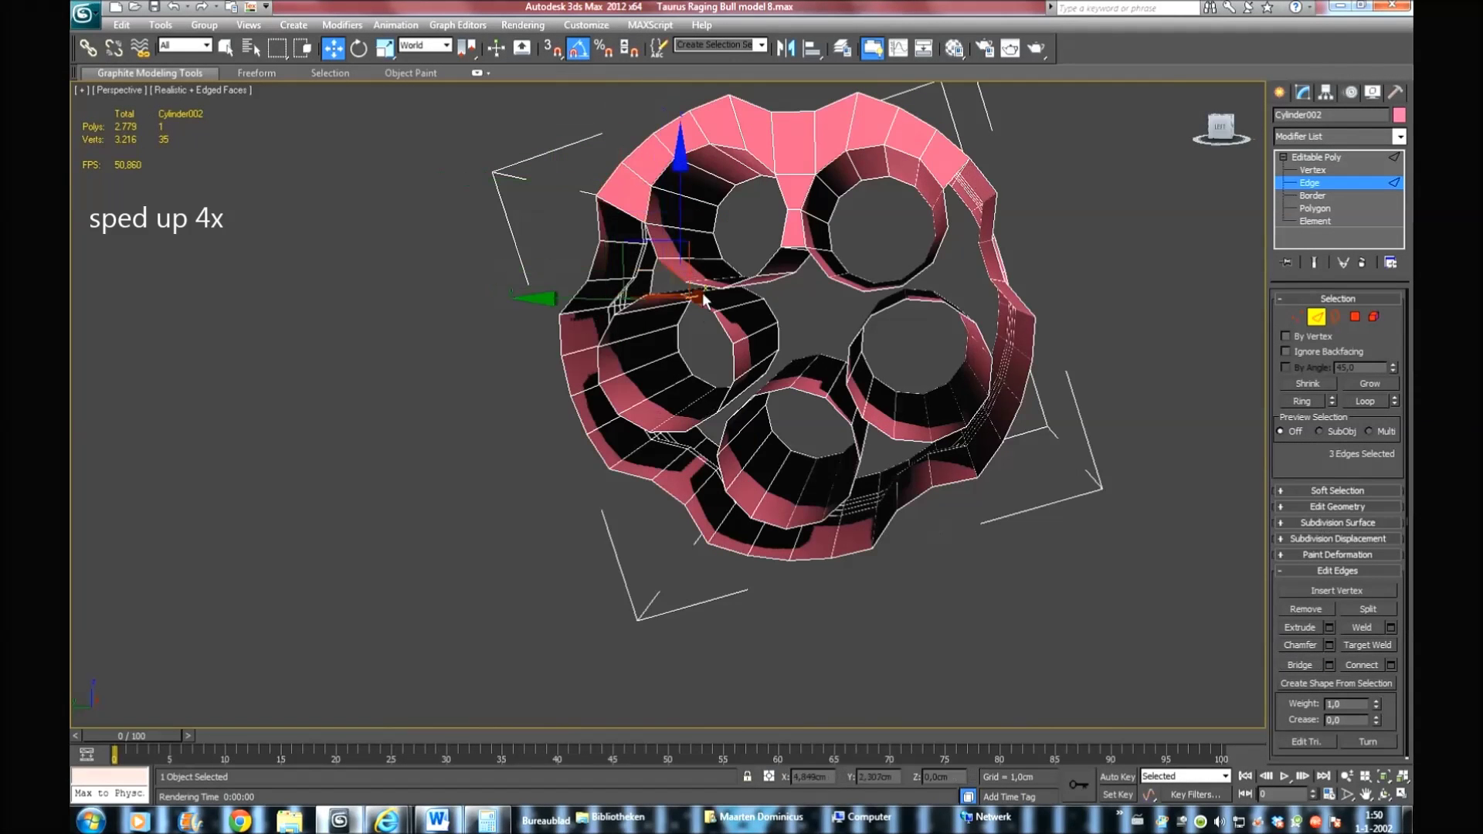
pyautogui.press(';')
pyautogui.click(574, 298)
pyautogui.keyDown('ctrl'); pyautogui.click(630, 304); pyautogui.keyUp('ctrl')
pyautogui.keyDown('ctrl'); pyautogui.click(606, 341); pyautogui.keyUp('ctrl')
pyautogui.keyDown('ctrl'); pyautogui.click(602, 457); pyautogui.keyUp('ctrl')
pyautogui.keyDown('ctrl'); pyautogui.click(635, 424); pyautogui.keyUp('ctrl')
pyautogui.press(';')
# Bridge the facing front edges between the left tube and the bottom tube
pyautogui.click(707, 419)
pyautogui.keyDown('ctrl'); pyautogui.click(724, 437); pyautogui.keyUp('ctrl')
pyautogui.keyDown('ctrl'); pyautogui.click(730, 410); pyautogui.keyUp('ctrl')
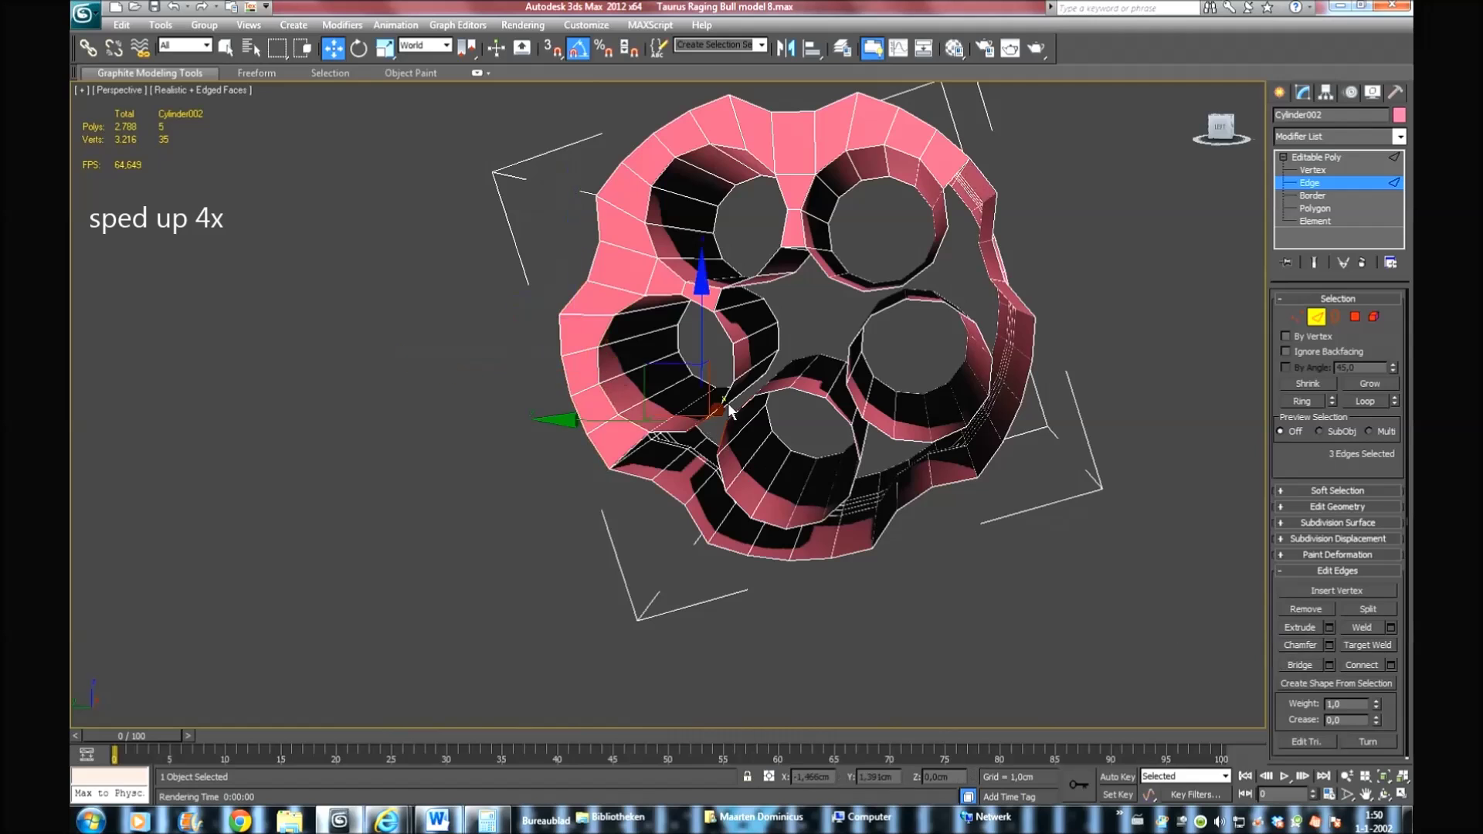
pyautogui.click(1301, 665)
# Bridge the bottom tube's front edges to the outer shell, including the flute gap beside the left tube
pyautogui.click(668, 433)
pyautogui.keyDown('ctrl'); pyautogui.click(631, 474); pyautogui.keyUp('ctrl')
pyautogui.press(';')
pyautogui.keyDown('ctrl'); pyautogui.click(809, 559); pyautogui.keyUp('ctrl')
pyautogui.press(';')
pyautogui.click(852, 553)
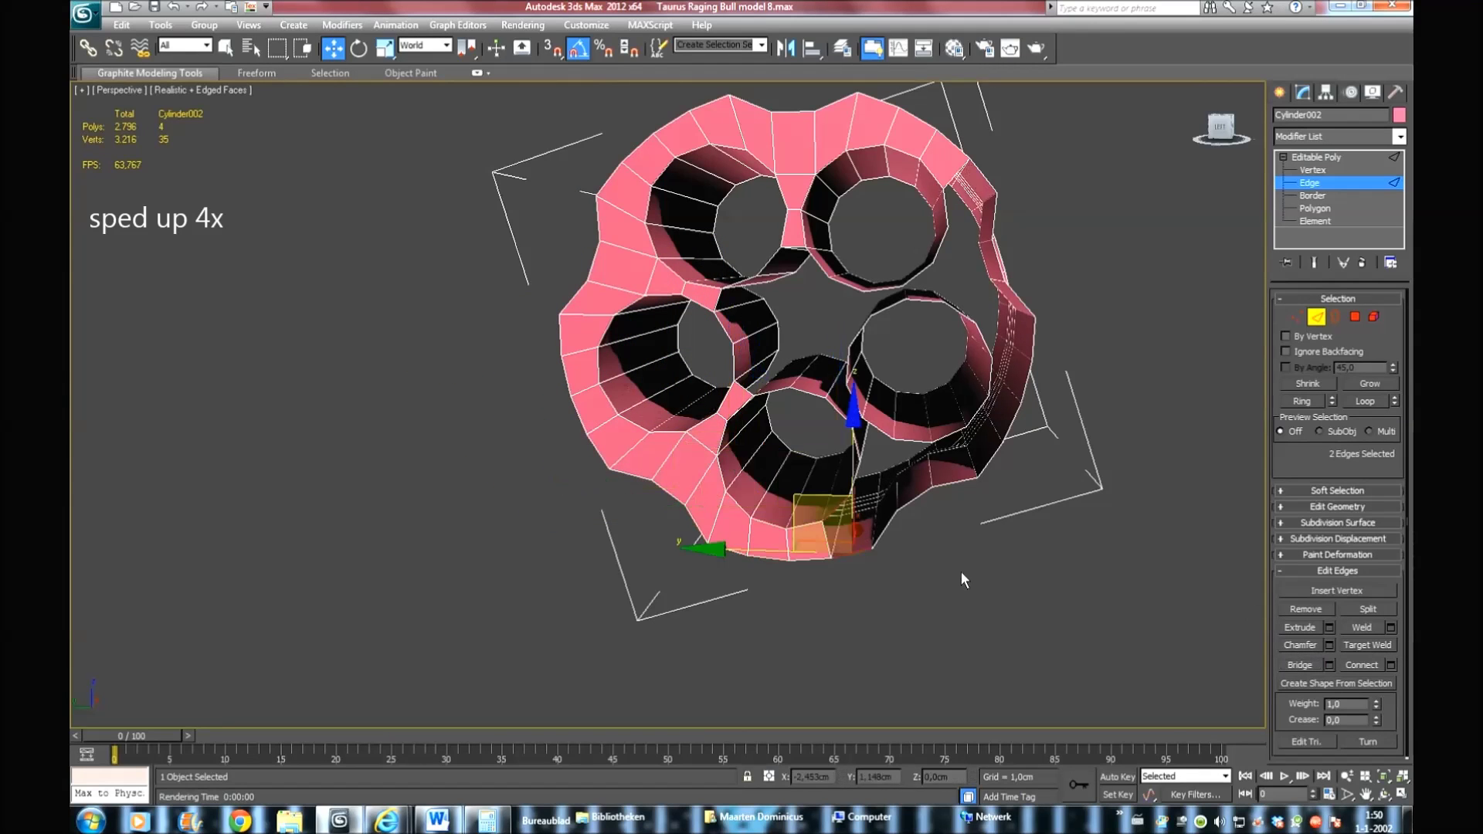
# Bridge the facing front edges of the bottom and right tubes and close the gap to the flute between them
pyautogui.click(856, 401)
pyautogui.press(';')
pyautogui.click(877, 452)
pyautogui.keyDown('ctrl'); pyautogui.click(914, 499); pyautogui.keyUp('ctrl')
pyautogui.press(';')
pyautogui.click(955, 483)
pyautogui.keyDown('ctrl'); pyautogui.click(914, 441); pyautogui.keyUp('ctrl')
pyautogui.press(';')
# Bridge the remaining front edges of the right and upper-right tubes to the outer shell
pyautogui.click(950, 437)
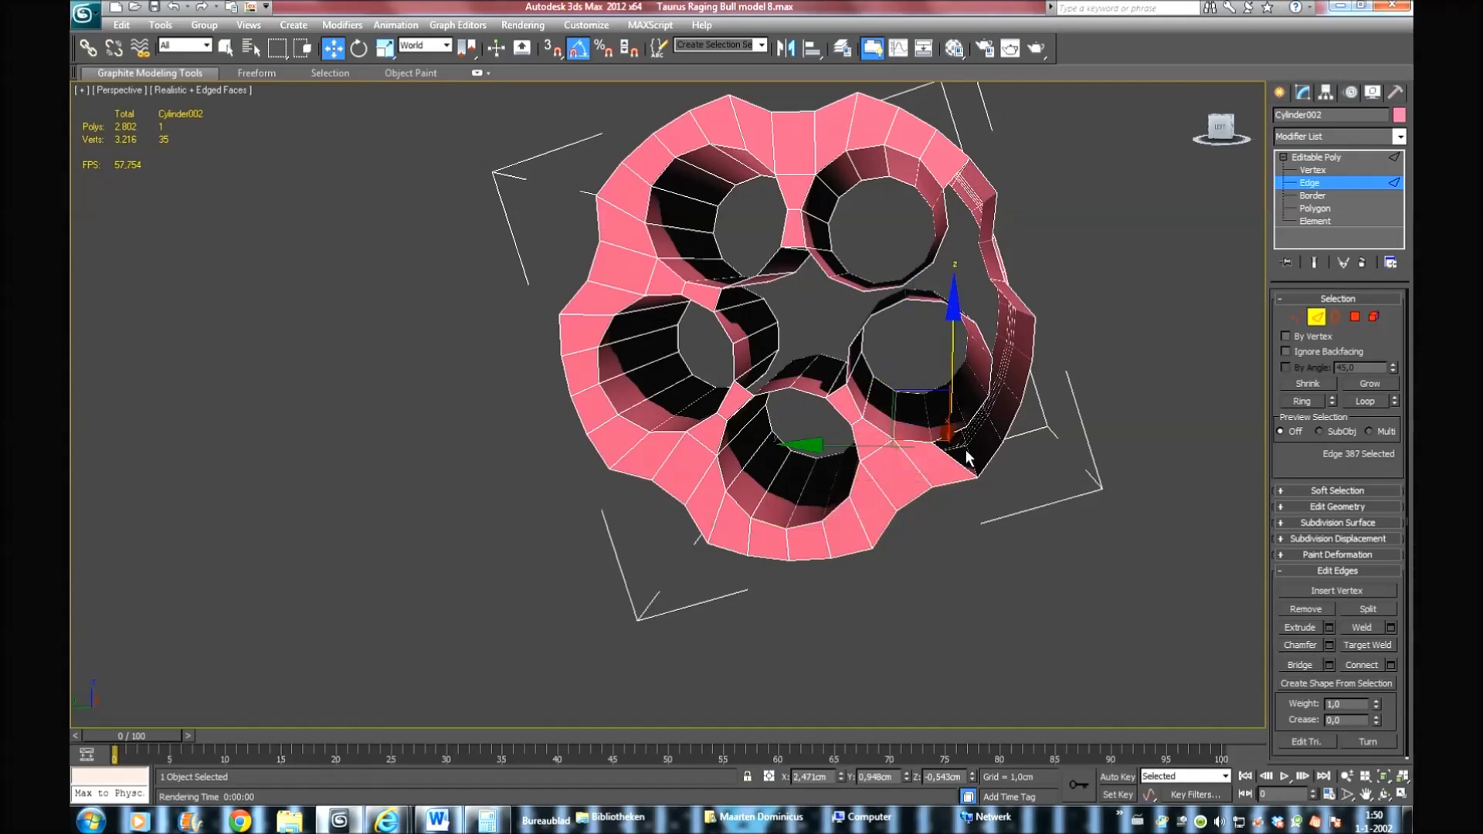
pyautogui.click(1303, 665)
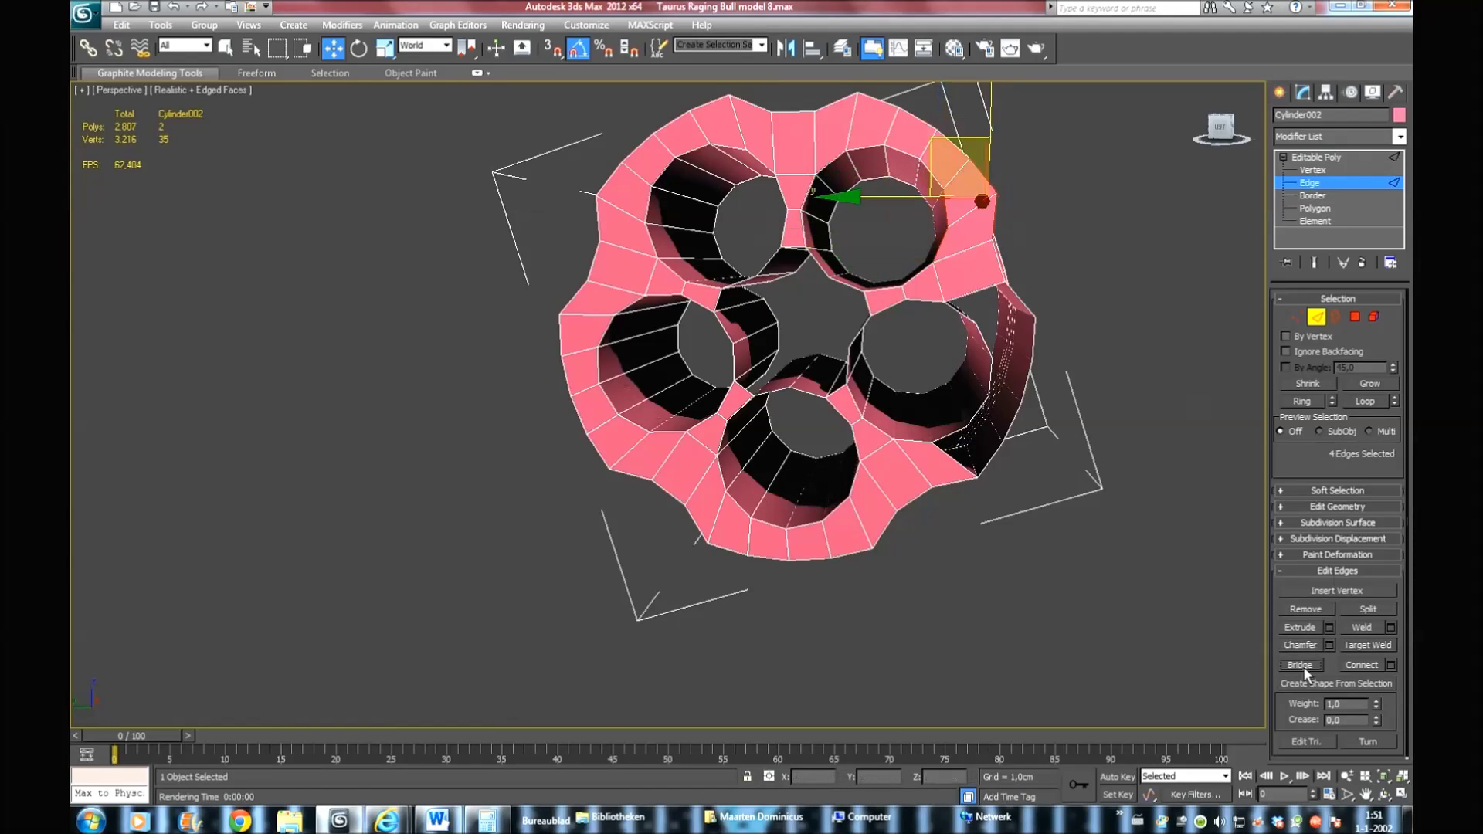
pyautogui.click(951, 435)
pyautogui.keyDown('ctrl'); pyautogui.click(1009, 427); pyautogui.keyUp('ctrl')
pyautogui.click(1301, 665)
# Bridge the inner front edges of neighbouring tubes around the central opening
pyautogui.click(735, 364)
pyautogui.keyDown('ctrl'); pyautogui.click(771, 392); pyautogui.keyUp('ctrl')
pyautogui.press(';')
pyautogui.click(808, 393)
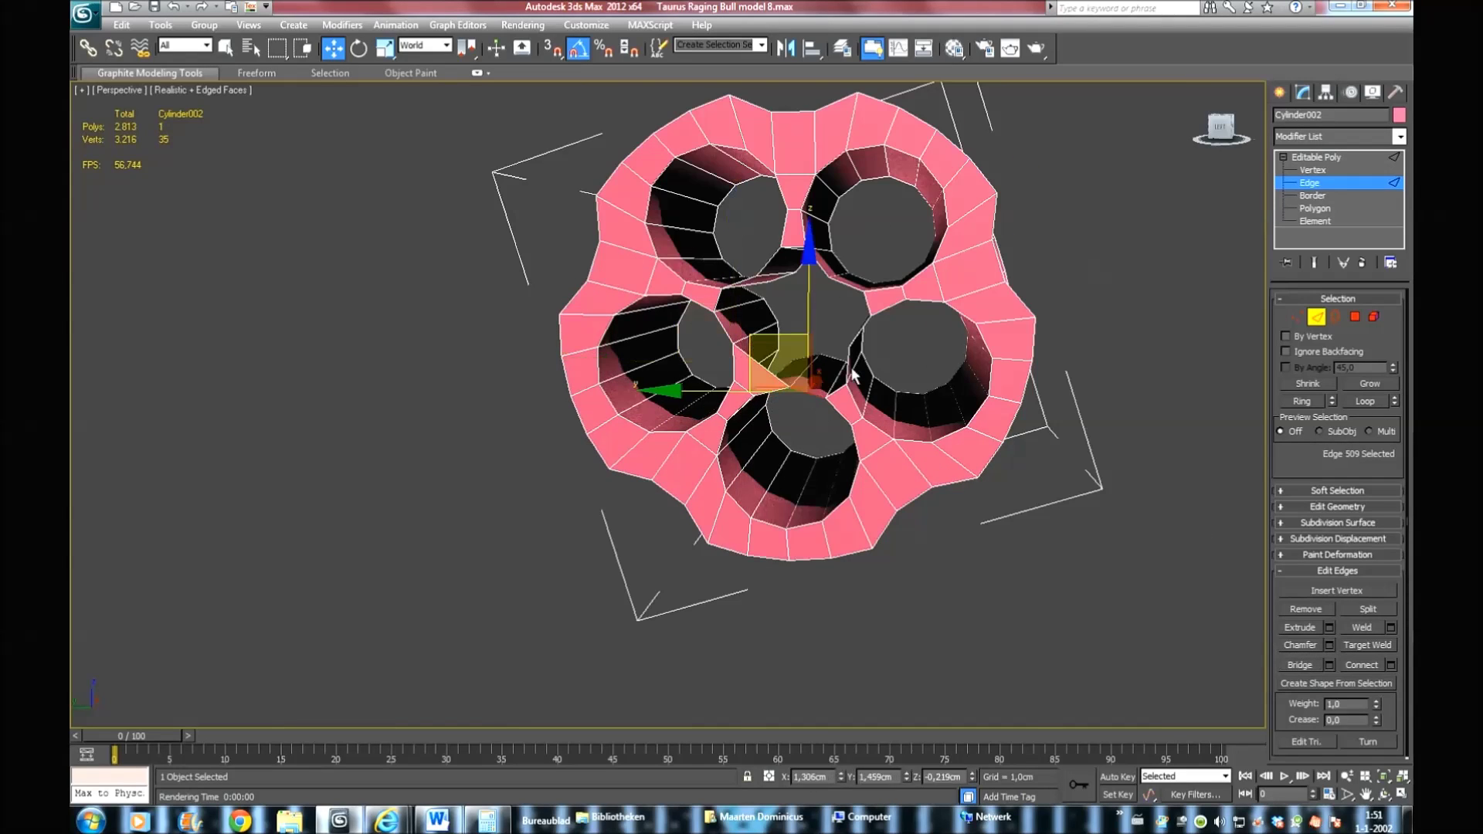
pyautogui.keyDown('ctrl'); pyautogui.click(847, 366); pyautogui.keyUp('ctrl')
pyautogui.press(';')
pyautogui.click(847, 285)
pyautogui.keyDown('ctrl'); pyautogui.click(723, 332); pyautogui.keyUp('ctrl')
pyautogui.press(';')
# Bridge the facing edges on the cylinder's rear between the two upper tubes and between the upper-left and left tubes
pyautogui.moveTo(1228, 133)
pyautogui.mouseDown()
pyautogui.moveTo(1238, 141)
pyautogui.moveTo(1213, 143)
pyautogui.mouseUp()
pyautogui.moveTo(975, 472); pyautogui.dragTo(1030, 483, button='middle')
pyautogui.click(684, 278)
pyautogui.keyDown('ctrl'); pyautogui.click(661, 313); pyautogui.keyUp('ctrl')
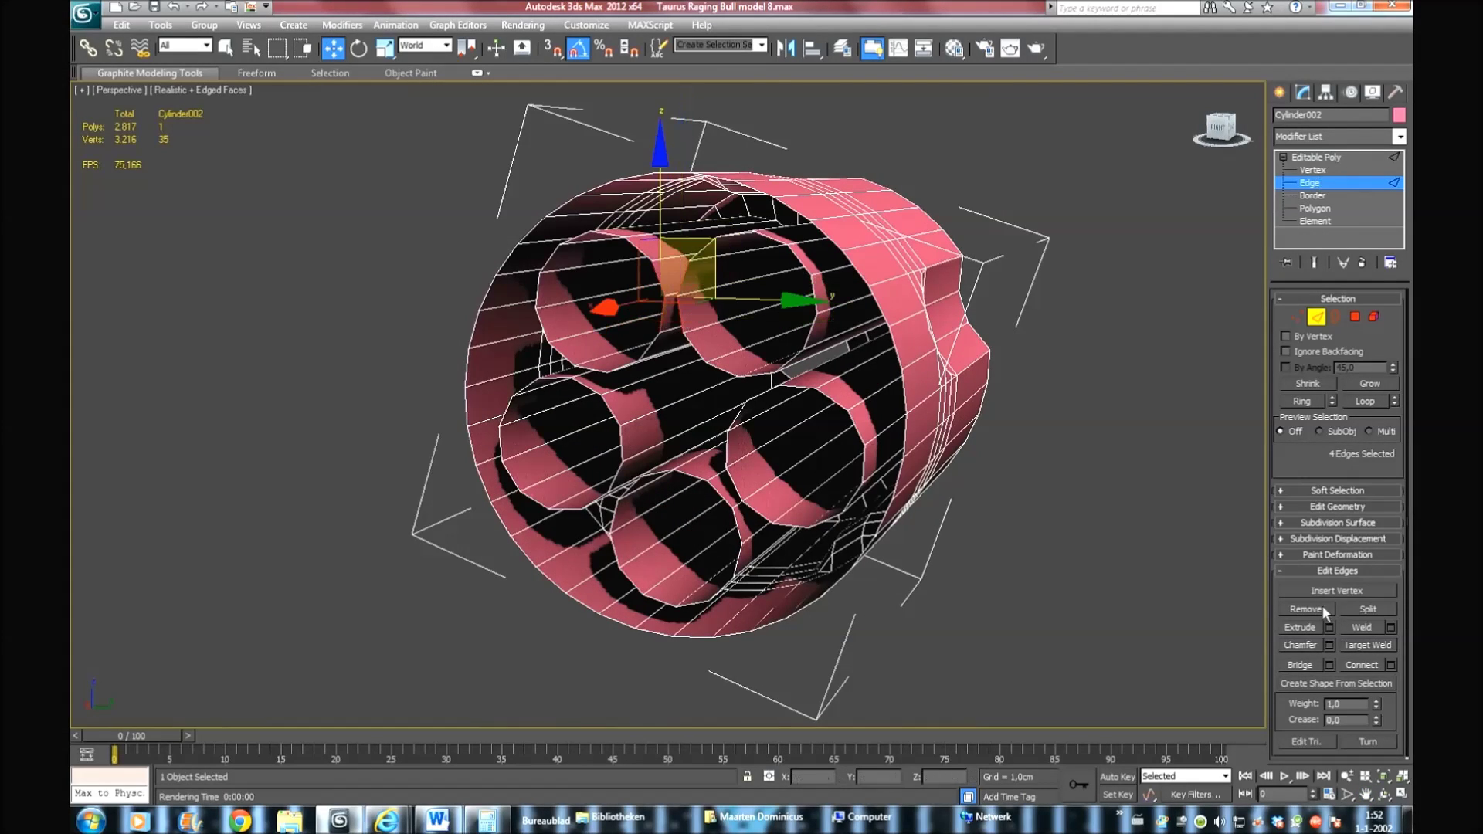
pyautogui.click(1300, 664)
pyautogui.click(558, 352)
pyautogui.keyDown('ctrl'); pyautogui.click(587, 384); pyautogui.keyUp('ctrl')
pyautogui.click(1300, 665)
# Bridge the rear edges joining the left, bottom, right and upper-right tubes to their neighbours
pyautogui.keyDown('ctrl'); pyautogui.click(618, 481); pyautogui.keyUp('ctrl')
pyautogui.keyDown('ctrl'); pyautogui.click(616, 494); pyautogui.keyUp('ctrl')
pyautogui.click(1300, 664)
pyautogui.click(720, 492)
pyautogui.keyDown('ctrl'); pyautogui.click(759, 513); pyautogui.keyUp('ctrl')
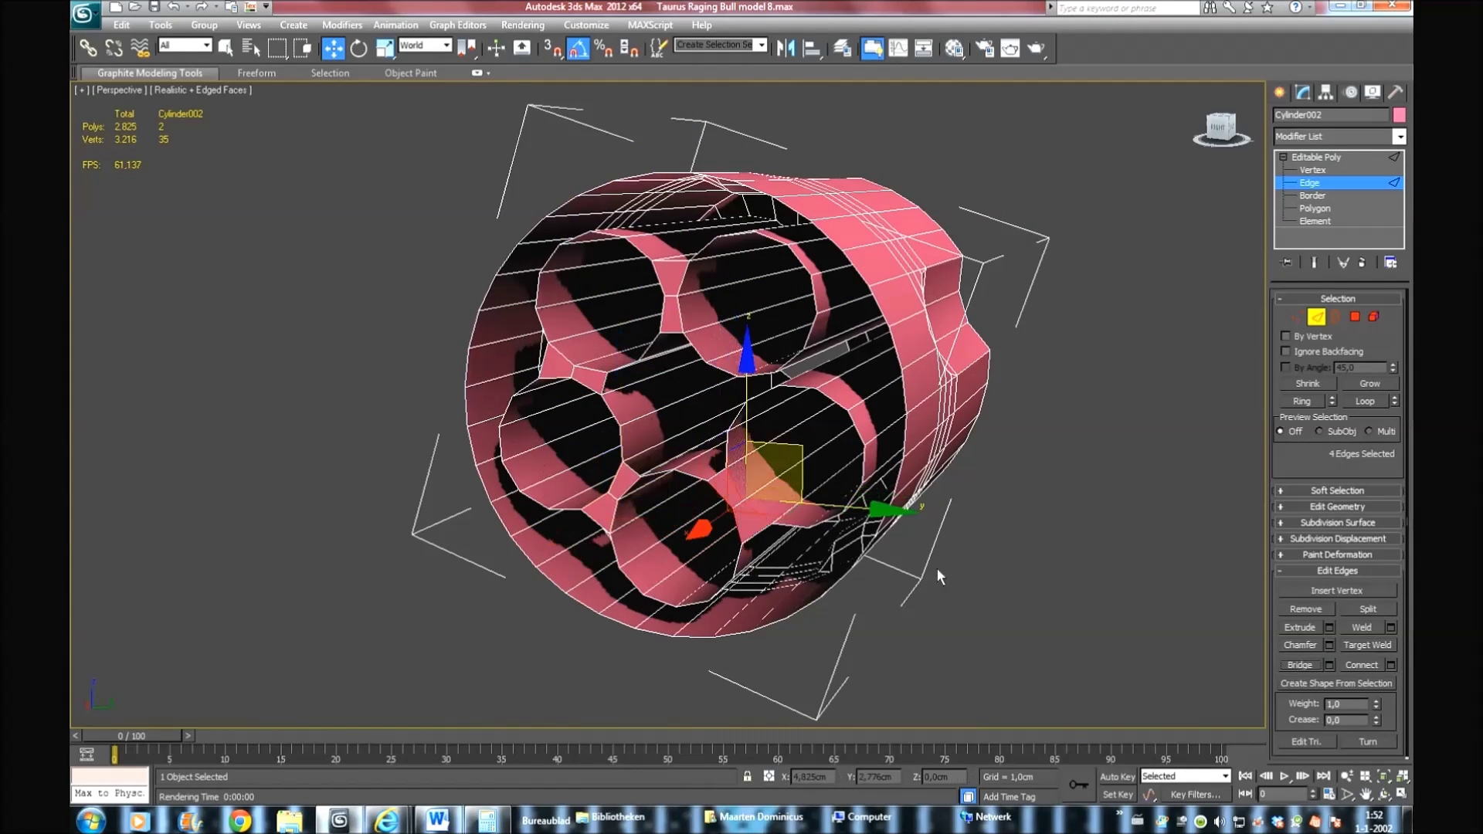
pyautogui.click(1301, 664)
pyautogui.click(759, 374)
pyautogui.keyDown('ctrl'); pyautogui.click(797, 386); pyautogui.keyUp('ctrl')
pyautogui.click(1300, 664)
# Bridge the inner rear edges of neighbouring tubes around the central opening
pyautogui.click(651, 346)
pyautogui.keyDown('ctrl'); pyautogui.click(695, 346); pyautogui.keyUp('ctrl')
pyautogui.click(1300, 664)
pyautogui.click(723, 369)
pyautogui.keyDown('ctrl'); pyautogui.click(736, 414); pyautogui.keyUp('ctrl')
pyautogui.click(1300, 664)
pyautogui.click(692, 476)
pyautogui.keyDown('ctrl'); pyautogui.click(726, 453); pyautogui.keyUp('ctrl')
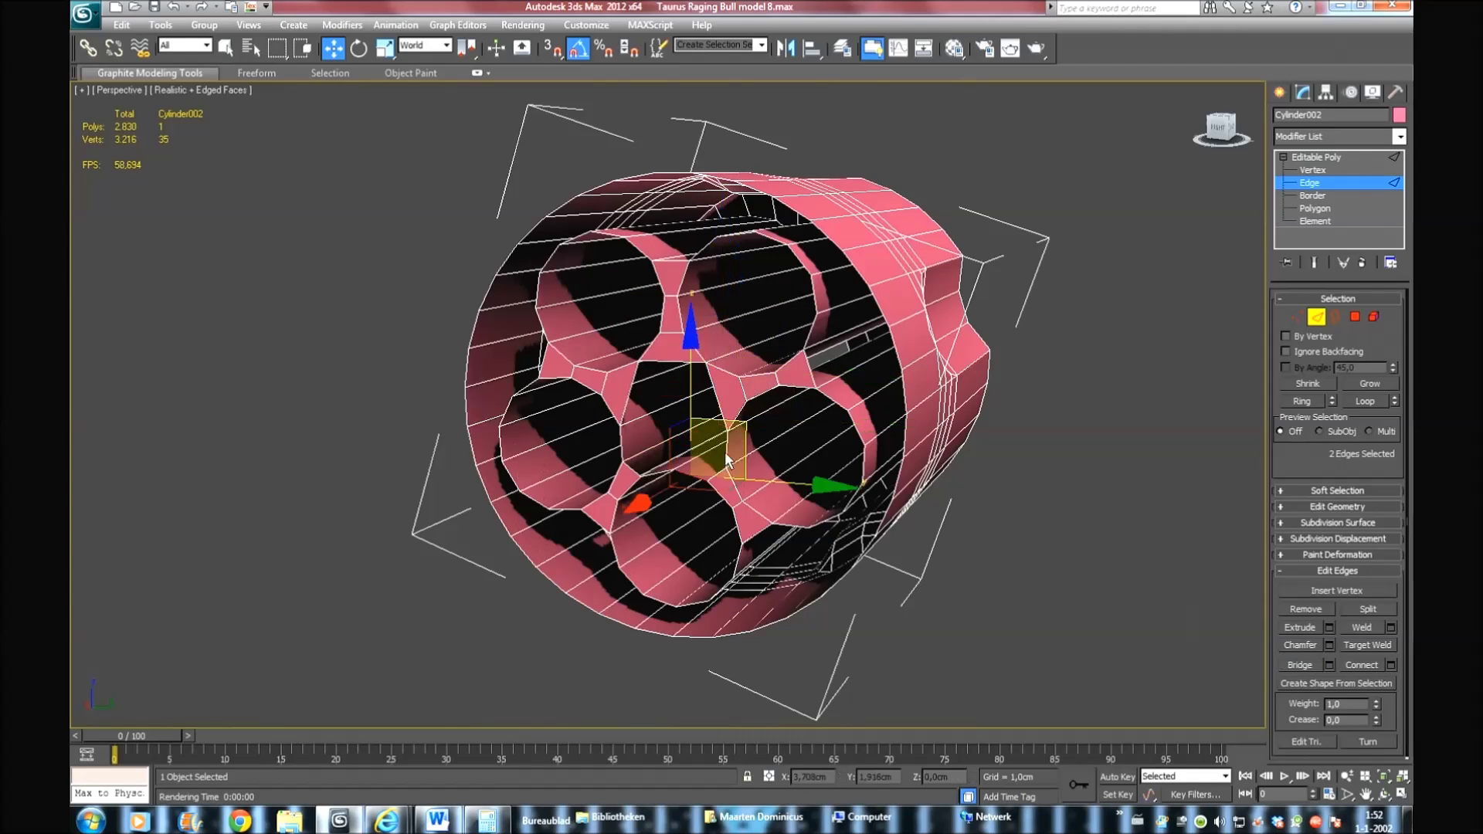
pyautogui.click(1289, 661)
# Bridge one rear strip between two neighbouring tubes out to the outer rim
pyautogui.click(544, 361)
pyautogui.keyDown('alt'); pyautogui.moveTo(544, 360); pyautogui.dragTo(275, 404, button='middle'); pyautogui.keyUp('alt')
pyautogui.keyDown('shift'); pyautogui.moveTo(275, 404); pyautogui.dragTo(178, 376); pyautogui.keyUp('shift')
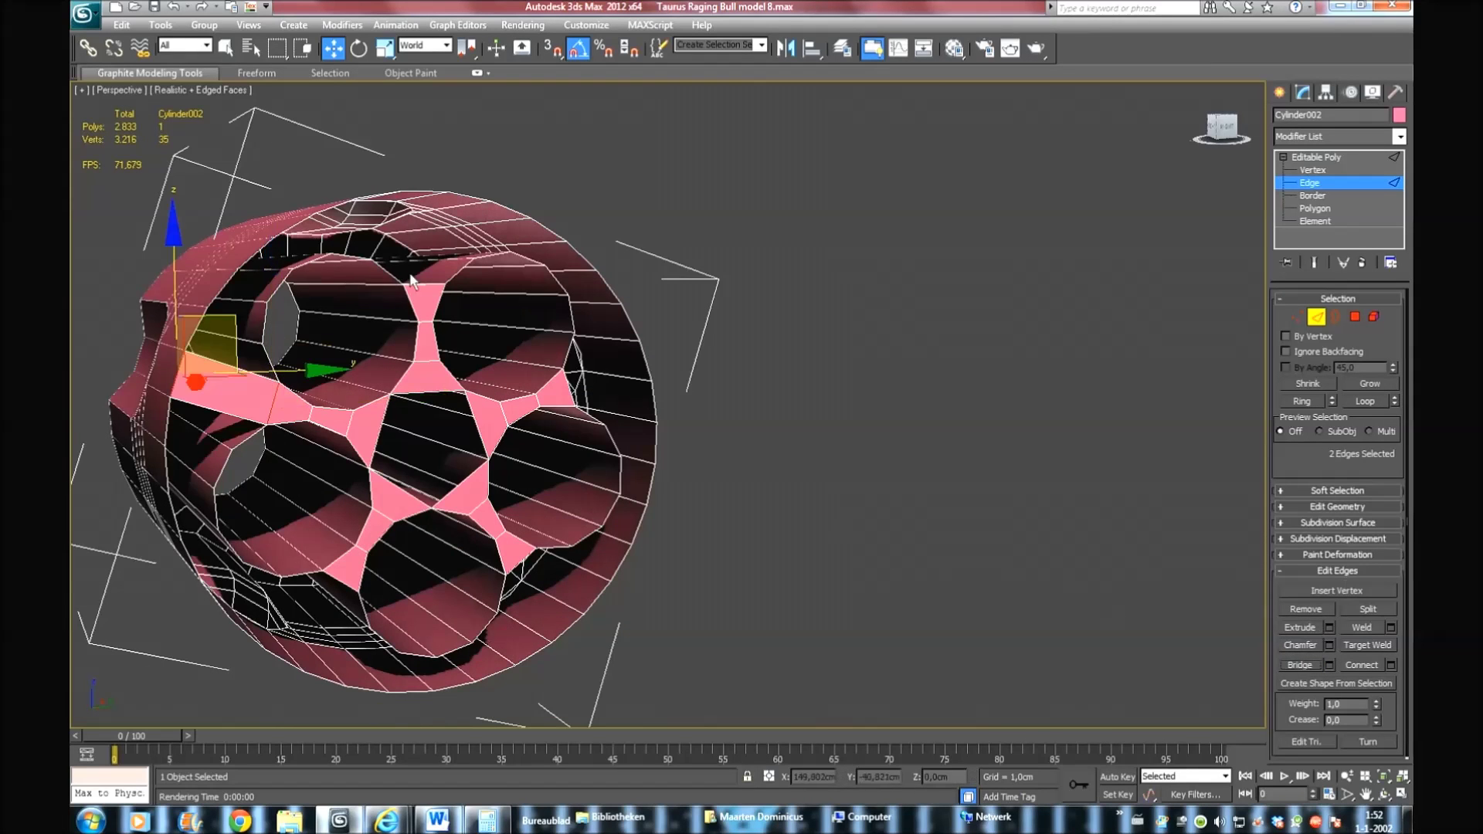
pyautogui.keyDown('ctrl'); pyautogui.click(166, 473); pyautogui.keyUp('ctrl')
pyautogui.click(1364, 401)
pyautogui.keyDown('alt'); pyautogui.click(344, 558); pyautogui.keyUp('alt')
pyautogui.keyDown('ctrl'); pyautogui.click(365, 609); pyautogui.keyUp('ctrl')
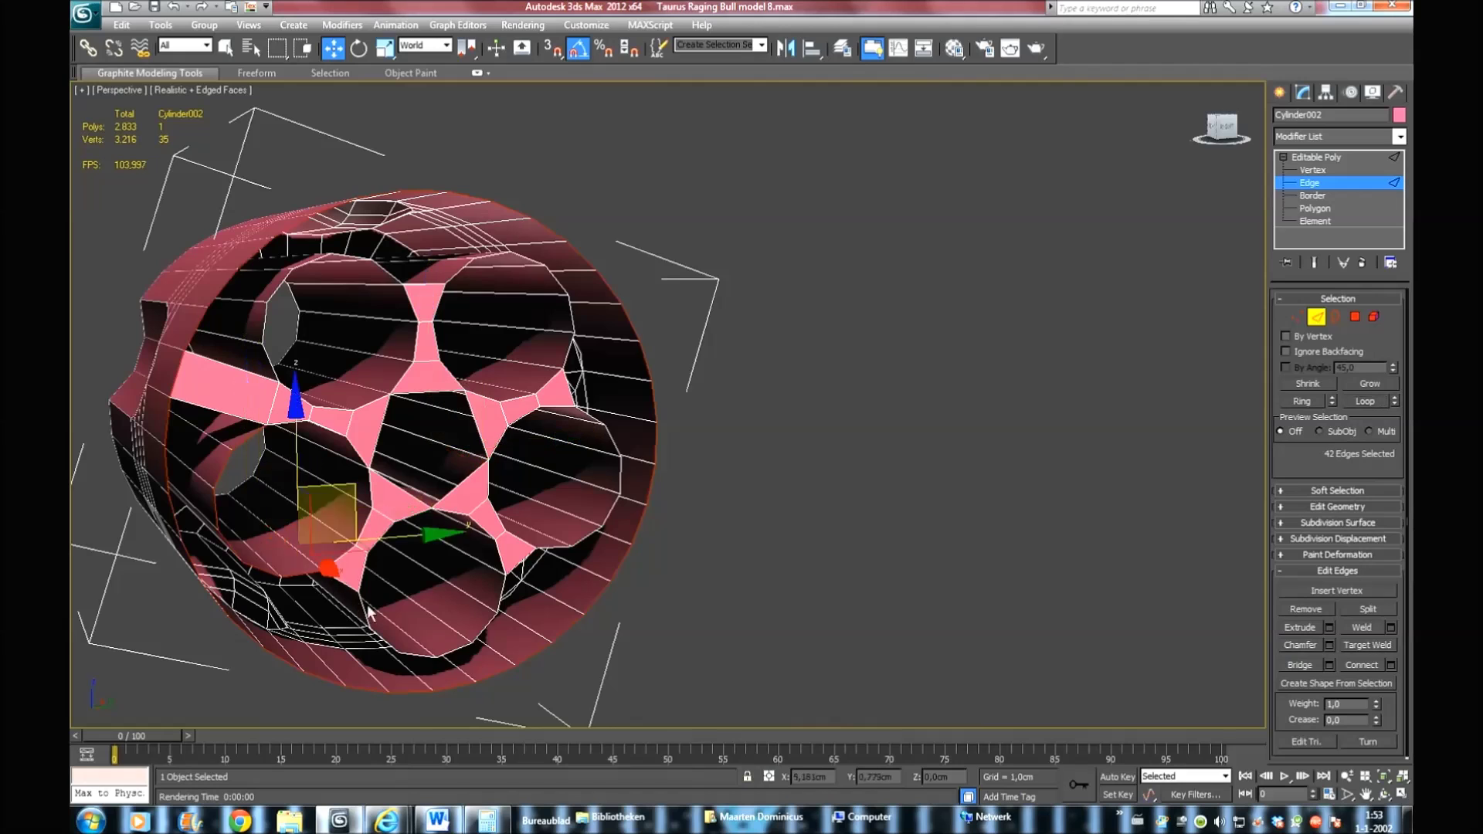
pyautogui.keyDown('ctrl'); pyautogui.click(417, 655); pyautogui.keyUp('ctrl')
pyautogui.keyDown('ctrl'); pyautogui.click(502, 595); pyautogui.keyUp('ctrl')
pyautogui.keyDown('ctrl'); pyautogui.click(587, 537); pyautogui.keyUp('ctrl')
pyautogui.keyDown('ctrl'); pyautogui.click(618, 464); pyautogui.keyUp('ctrl')
pyautogui.keyDown('ctrl'); pyautogui.click(572, 352); pyautogui.keyUp('ctrl')
pyautogui.keyDown('ctrl'); pyautogui.click(558, 279); pyautogui.keyUp('ctrl')
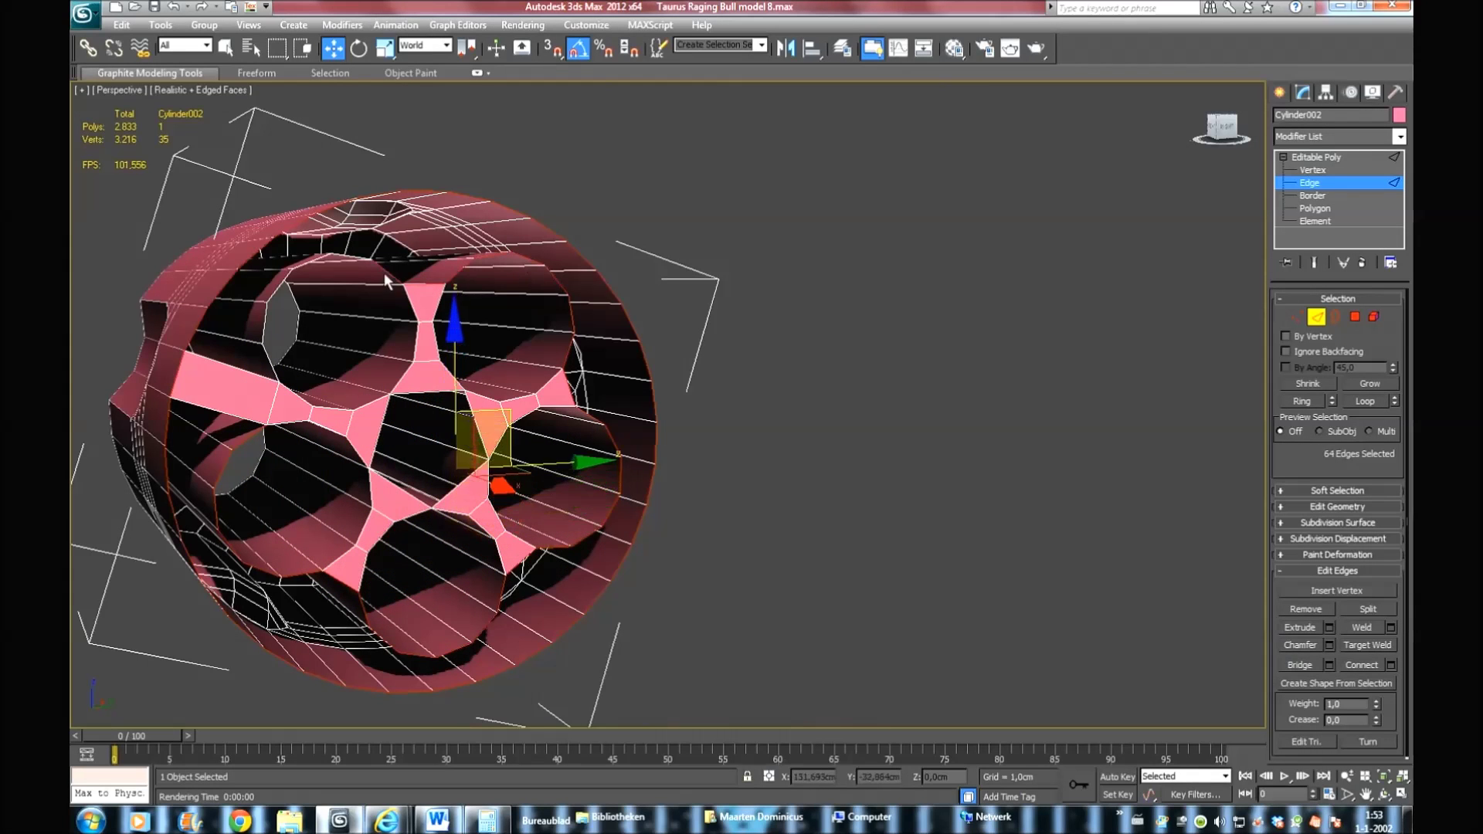
pyautogui.keyDown('ctrl'); pyautogui.click(310, 269); pyautogui.keyUp('ctrl')
pyautogui.keyDown('ctrl'); pyautogui.click(265, 329); pyautogui.keyUp('ctrl')
pyautogui.click(832, 501)
pyautogui.hotkey('ctrl', 'z')
# Bridge the rear edges of the lower-left tube and the adjoining side of the upper-left tube to the outer rim
pyautogui.click(167, 469)
pyautogui.keyDown('ctrl'); pyautogui.click(175, 516); pyautogui.keyUp('ctrl')
pyautogui.click(1300, 665)
pyautogui.click(270, 363)
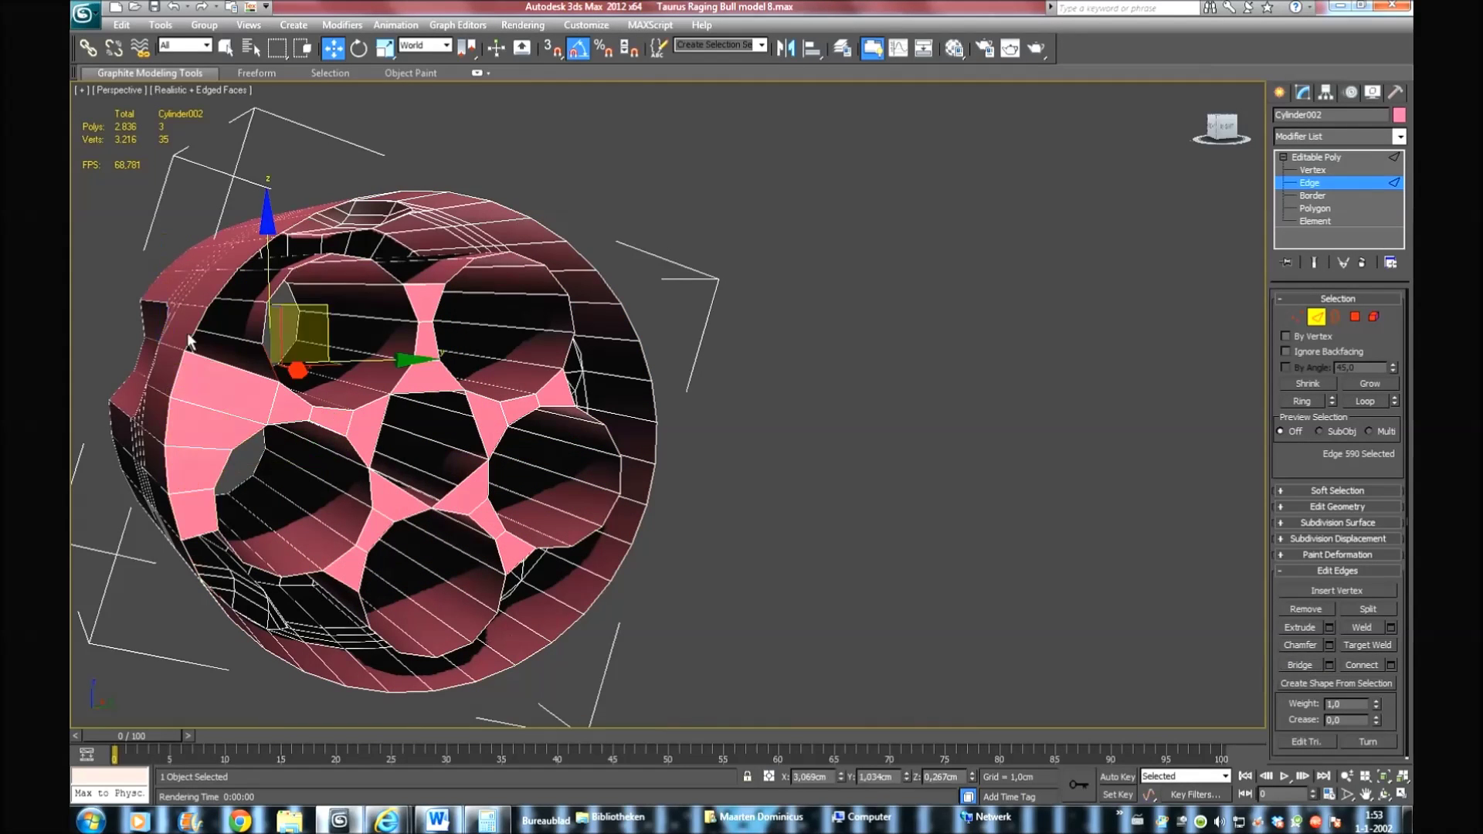
pyautogui.click(190, 340)
pyautogui.keyDown('ctrl'); pyautogui.click(221, 289); pyautogui.keyUp('ctrl')
pyautogui.keyDown('ctrl'); pyautogui.click(252, 262); pyautogui.keyUp('ctrl')
# Bridge the remaining top edges of the upper-left tube to the outer rim on the rear face
pyautogui.click(313, 271)
pyautogui.keyDown('alt'); pyautogui.moveTo(315, 271); pyautogui.dragTo(672, 328, button='middle'); pyautogui.keyUp('alt')
pyautogui.keyDown('ctrl'); pyautogui.click(671, 323); pyautogui.keyUp('ctrl')
pyautogui.keyDown('ctrl'); pyautogui.click(730, 337); pyautogui.keyUp('ctrl')
pyautogui.keyDown('ctrl'); pyautogui.click(839, 379); pyautogui.keyUp('ctrl')
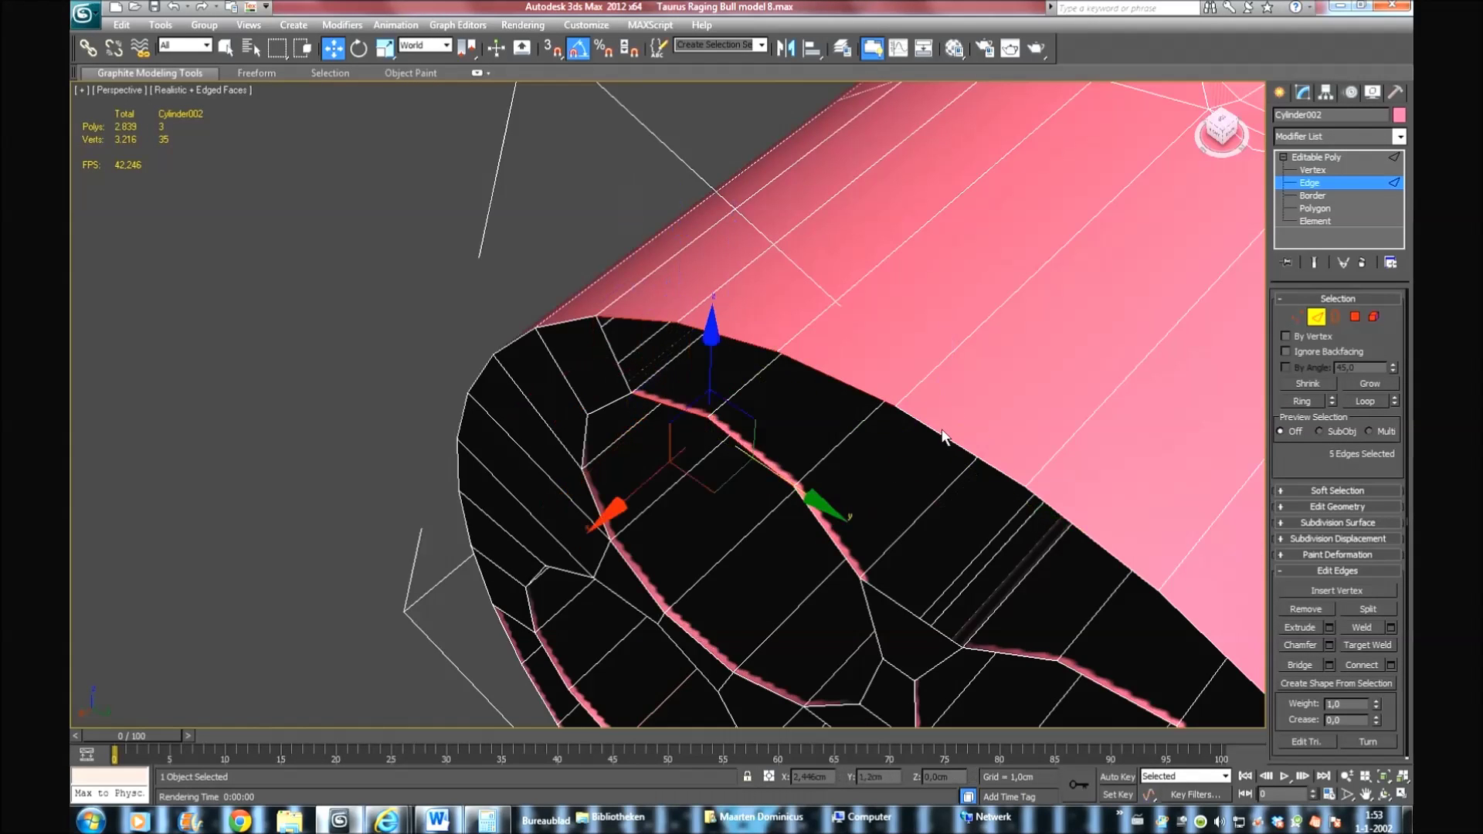
pyautogui.keyDown('ctrl'); pyautogui.click(943, 434); pyautogui.keyUp('ctrl')
pyautogui.scroll(-5, 977, 341)
pyautogui.keyDown('alt'); pyautogui.moveTo(977, 341); pyautogui.dragTo(1304, 218, button='middle'); pyautogui.keyUp('alt')
pyautogui.click(1300, 664)
# Bridge the rear edges of the upper-right tube and the start of the right tube to the outer rim
pyautogui.click(717, 514)
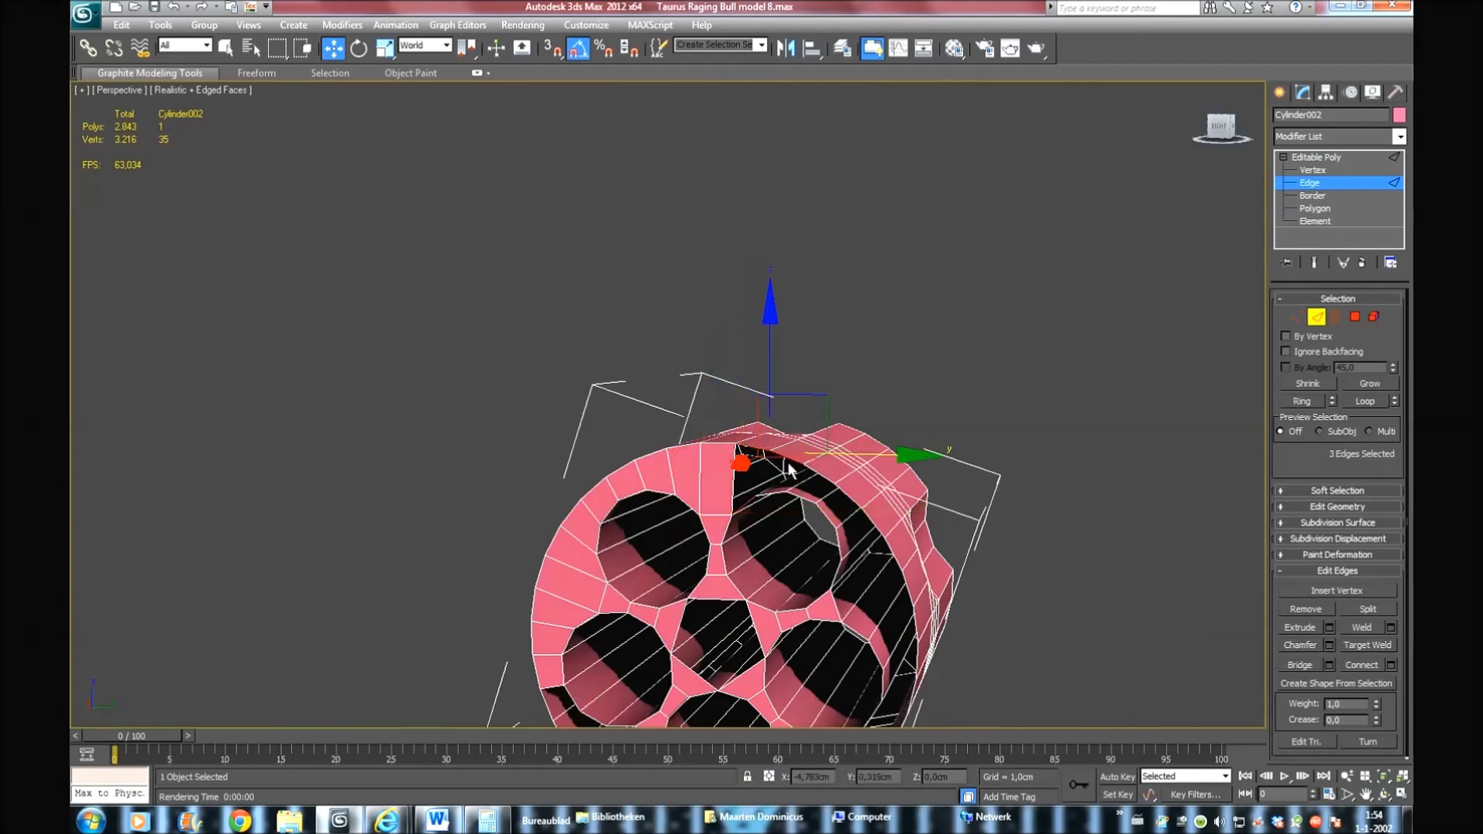
pyautogui.click(853, 495)
pyautogui.click(1300, 664)
pyautogui.keyDown('ctrl'); pyautogui.click(880, 681); pyautogui.keyUp('ctrl')
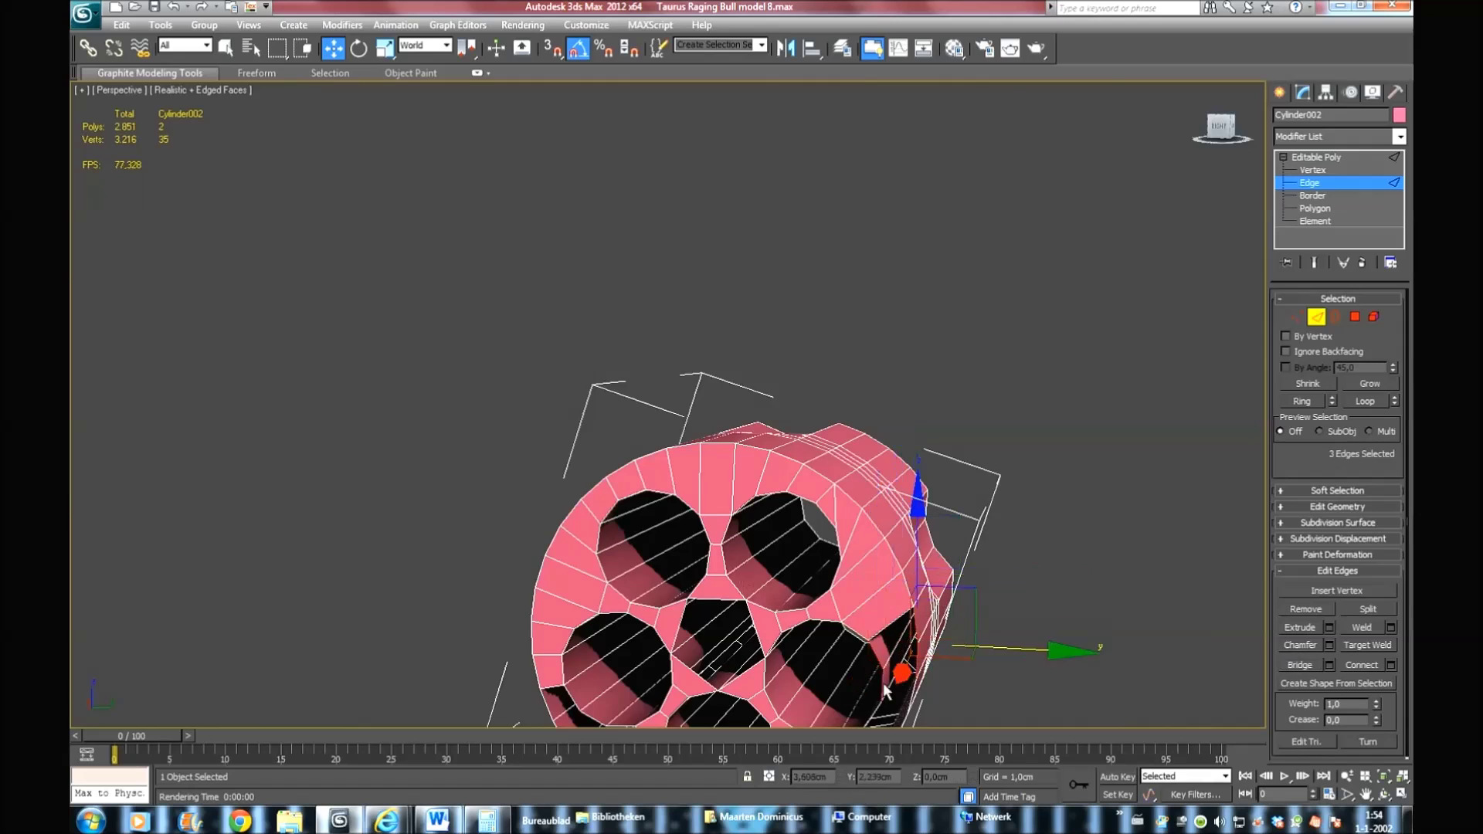
pyautogui.click(1300, 664)
# Delete the rear polygons beside the upper-right tube and bridge its open edges to the outer rim again
pyautogui.press('z')
pyautogui.press('4')
pyautogui.press('Delete')
pyautogui.click(1311, 183)
pyautogui.click(690, 274)
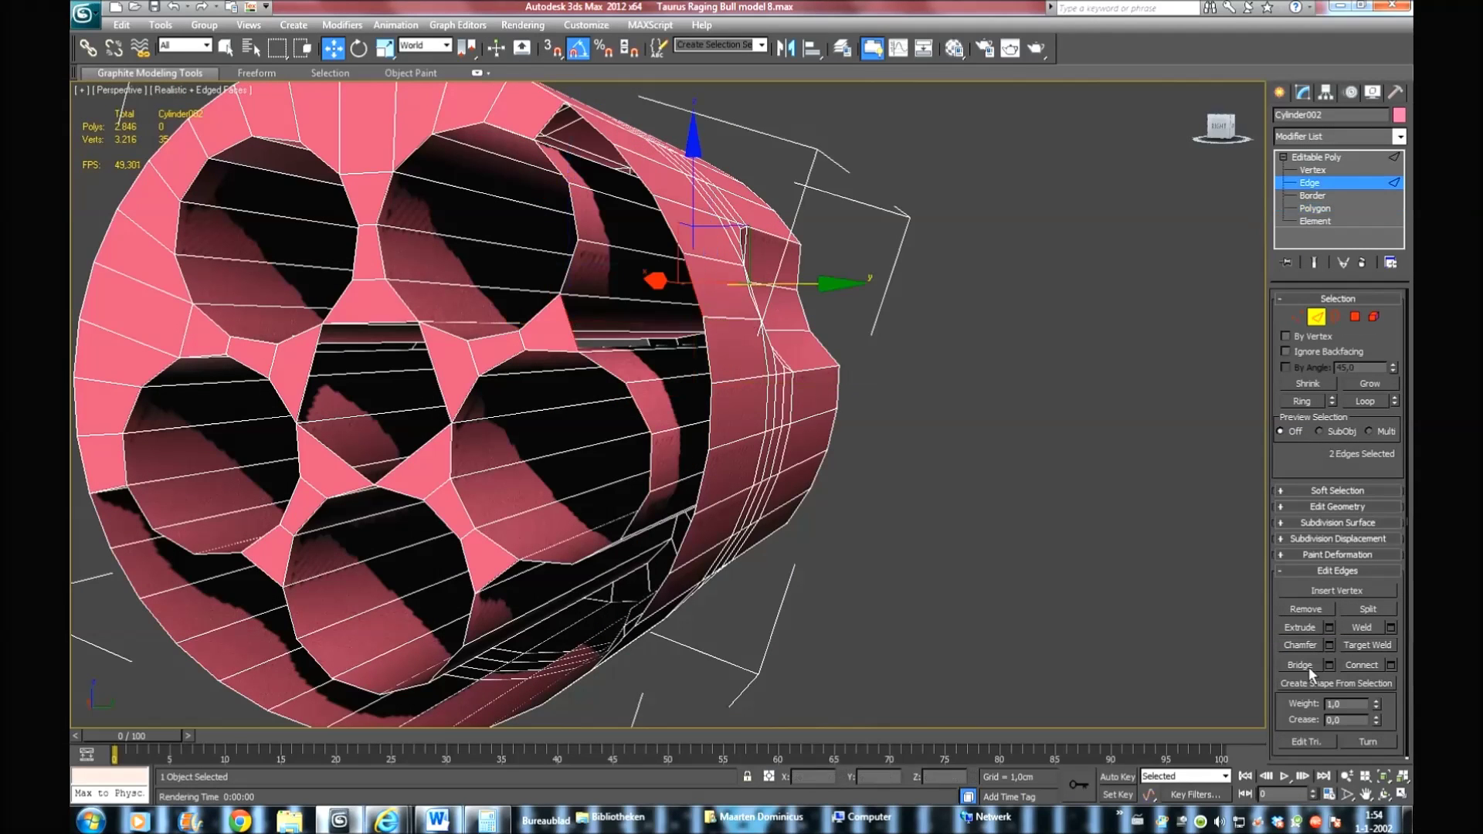
pyautogui.click(1308, 666)
pyautogui.click(635, 171)
pyautogui.click(1305, 665)
# Bridge the remaining open rear edges of the right tube to the outer rim
pyautogui.click(605, 367)
pyautogui.keyDown('ctrl'); pyautogui.click(652, 467); pyautogui.keyUp('ctrl')
pyautogui.keyDown('ctrl'); pyautogui.click(645, 507); pyautogui.keyUp('ctrl')
pyautogui.keyDown('ctrl'); pyautogui.click(705, 479); pyautogui.keyUp('ctrl')
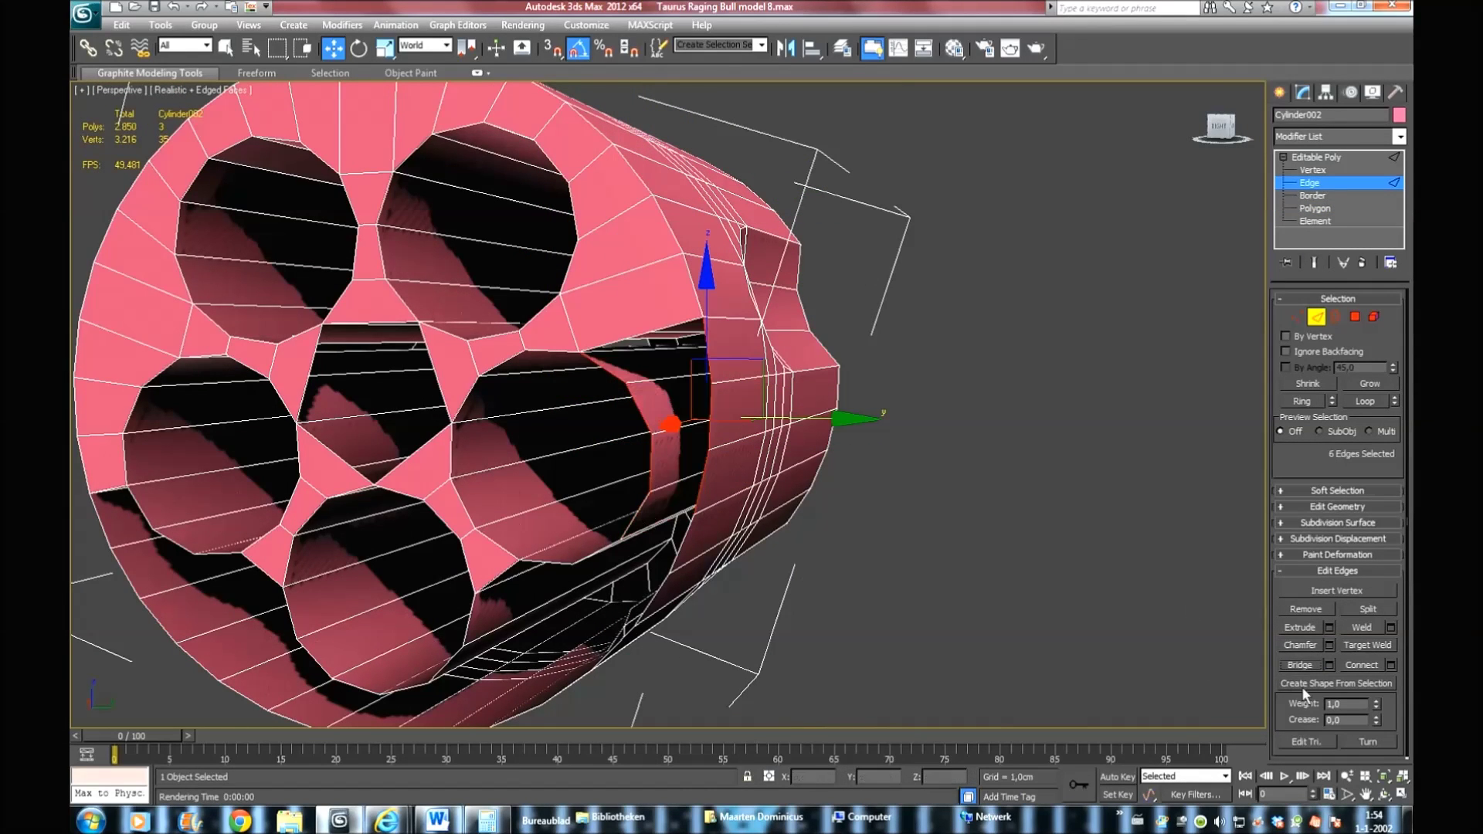
pyautogui.click(1301, 665)
pyautogui.click(660, 564)
pyautogui.moveTo(1230, 147); pyautogui.dragTo(1236, 116)
pyautogui.click(1301, 665)
# Bridge the rear edges around the bottom tube to the outer rim
pyautogui.click(559, 597)
pyautogui.keyDown('ctrl'); pyautogui.click(528, 540); pyautogui.keyUp('ctrl')
pyautogui.keyDown('ctrl'); pyautogui.click(517, 612); pyautogui.keyUp('ctrl')
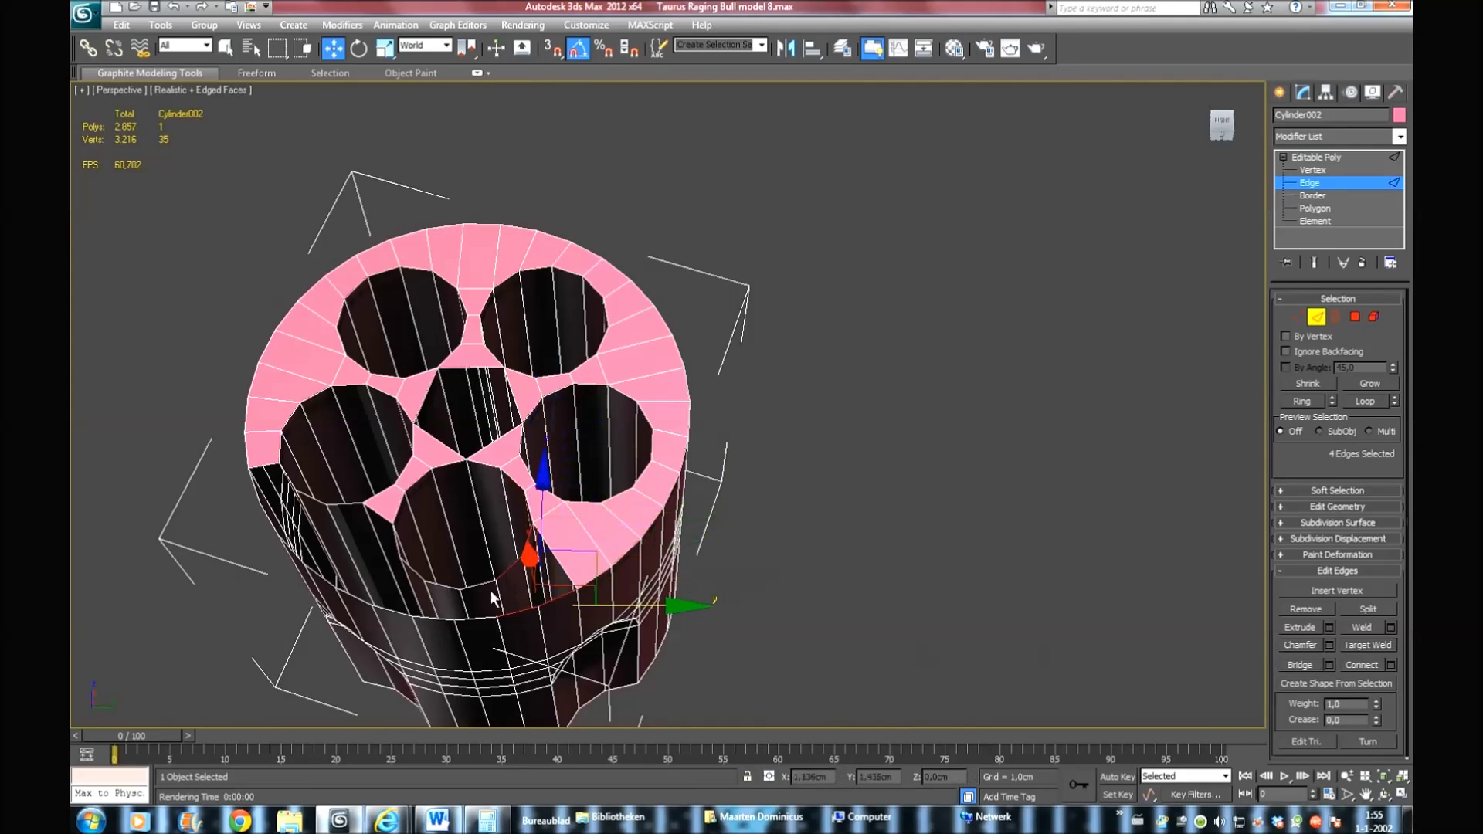
pyautogui.keyDown('ctrl'); pyautogui.click(487, 586); pyautogui.keyUp('ctrl')
pyautogui.keyDown('ctrl'); pyautogui.click(476, 618); pyautogui.keyUp('ctrl')
pyautogui.click(1300, 664)
pyautogui.click(435, 618)
pyautogui.click(1295, 664)
# Bridge the last open edges beside the lower-left tube to the outer rim and cap the open central hole on the rear face
pyautogui.click(321, 574)
pyautogui.click(1300, 664)
pyautogui.click(289, 477)
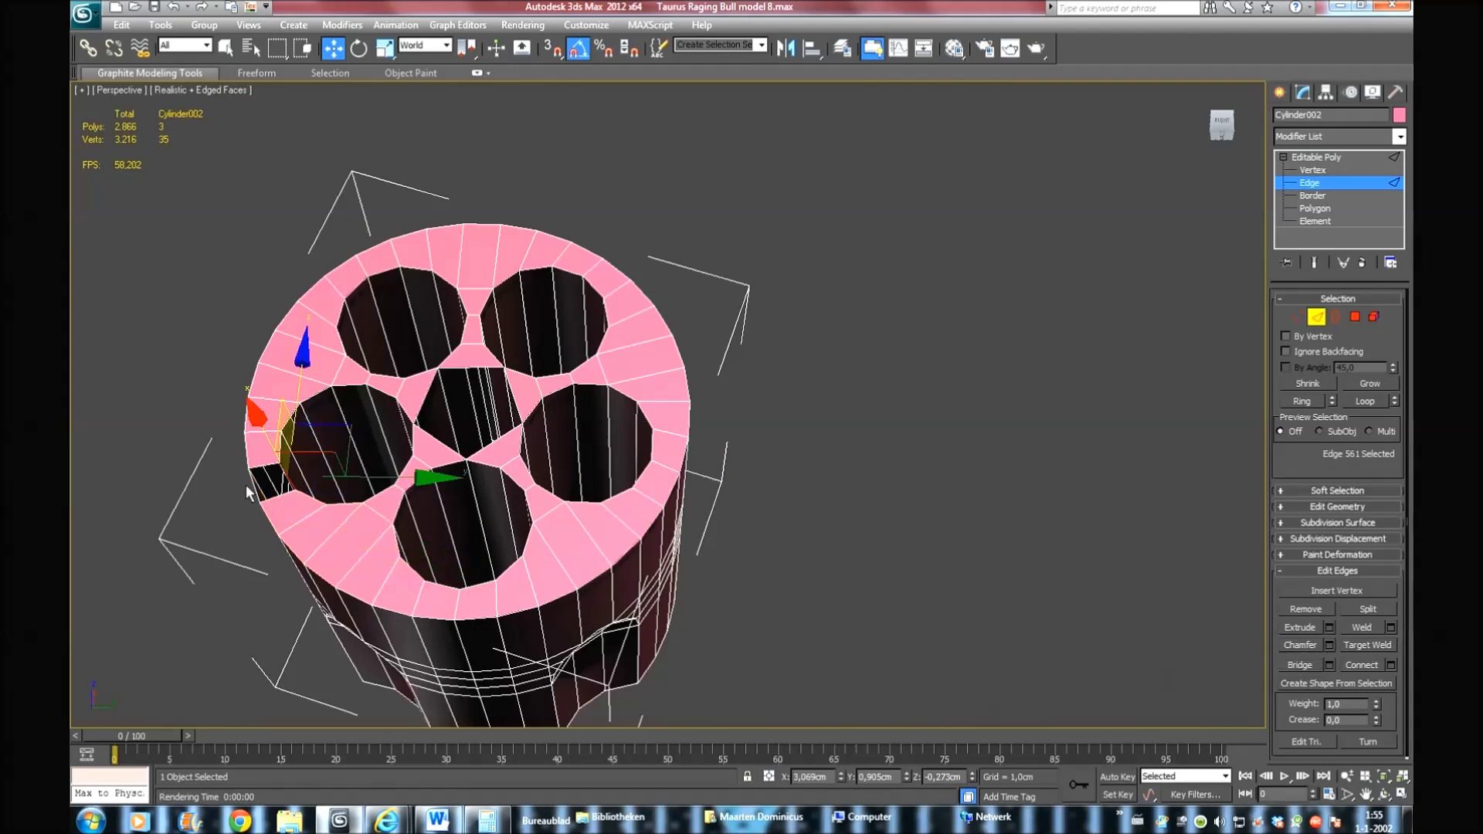
pyautogui.keyDown('ctrl'); pyautogui.click(256, 483); pyautogui.keyUp('ctrl')
pyautogui.click(1300, 665)
pyautogui.click(1313, 195)
pyautogui.moveTo(1230, 125); pyautogui.dragTo(1214, 128)
# Try a Turn to Poly modifier on the cylinder with the polygon size limited to 4
pyautogui.click(1399, 136)
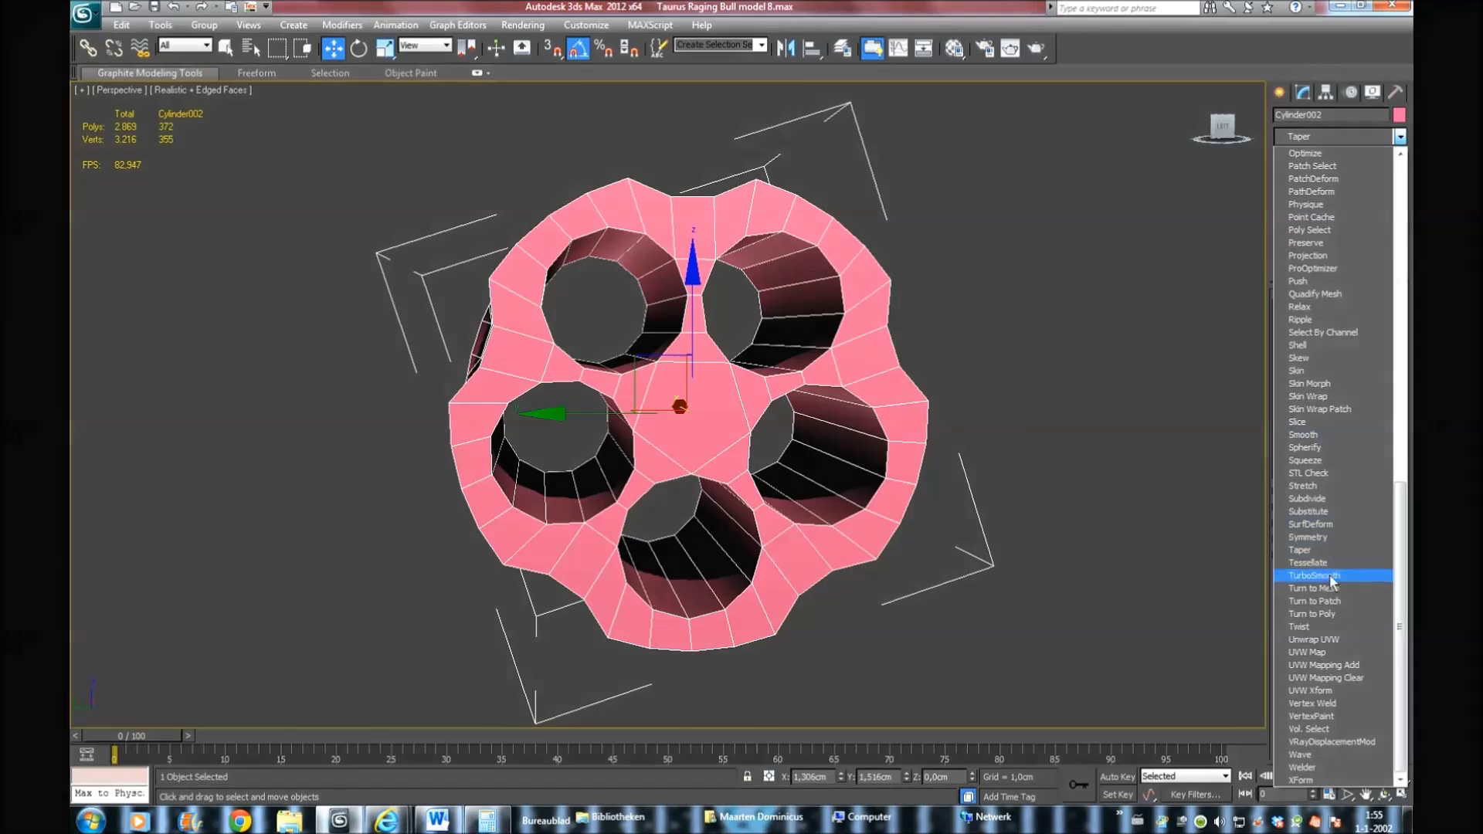
pyautogui.click(1313, 580)
pyautogui.moveTo(1222, 127); pyautogui.dragTo(1151, 130)
pyautogui.rightClick(1313, 157)
pyautogui.click(1271, 319)
pyautogui.click(744, 456)
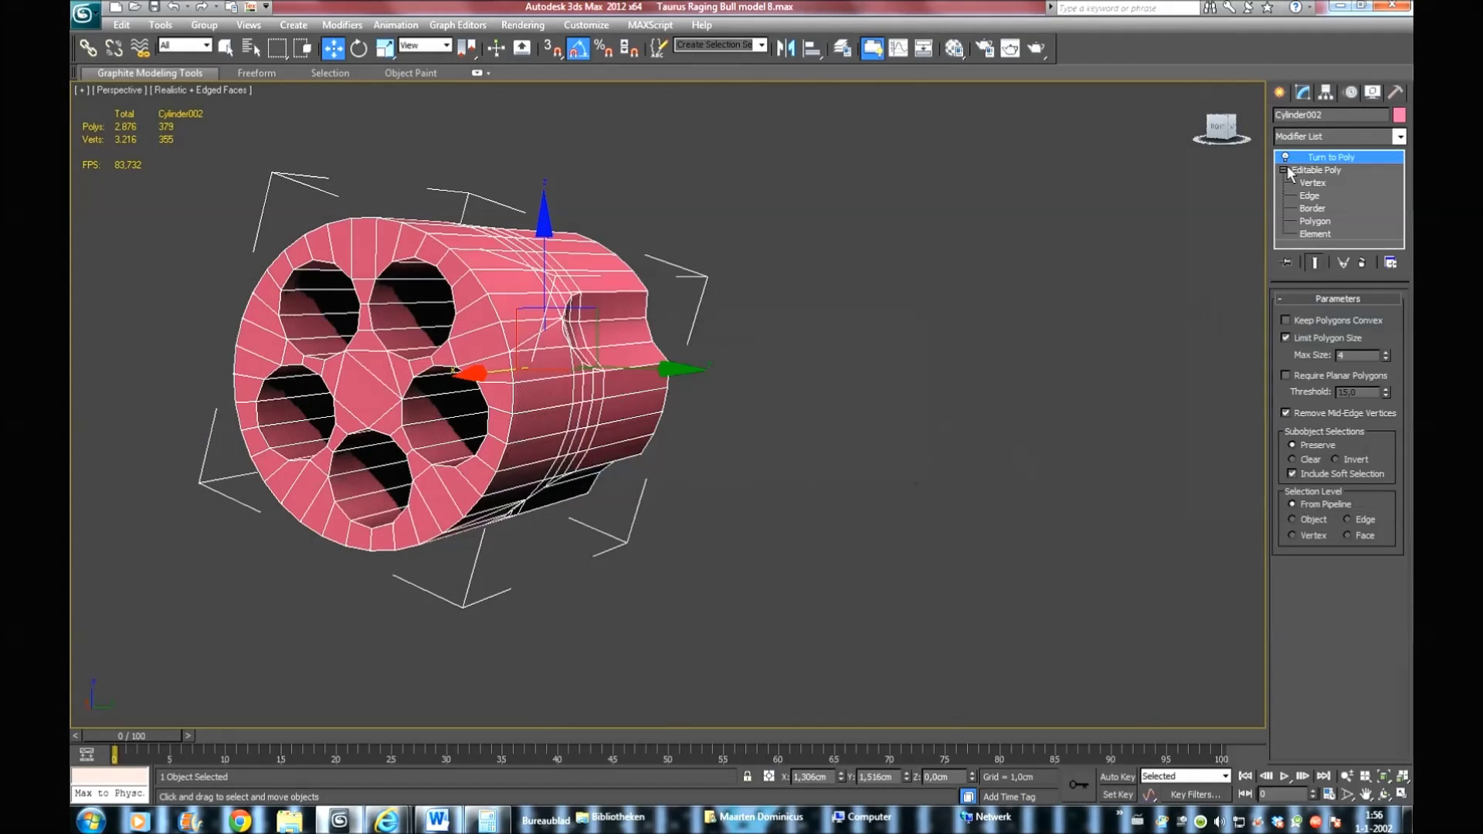
# Cut new edges between the vertices of the central rear polygon to break up the n-gon
pyautogui.click(1313, 170)
pyautogui.scroll(3, 412, 420)
pyautogui.click(1337, 522)
pyautogui.click(1367, 571)
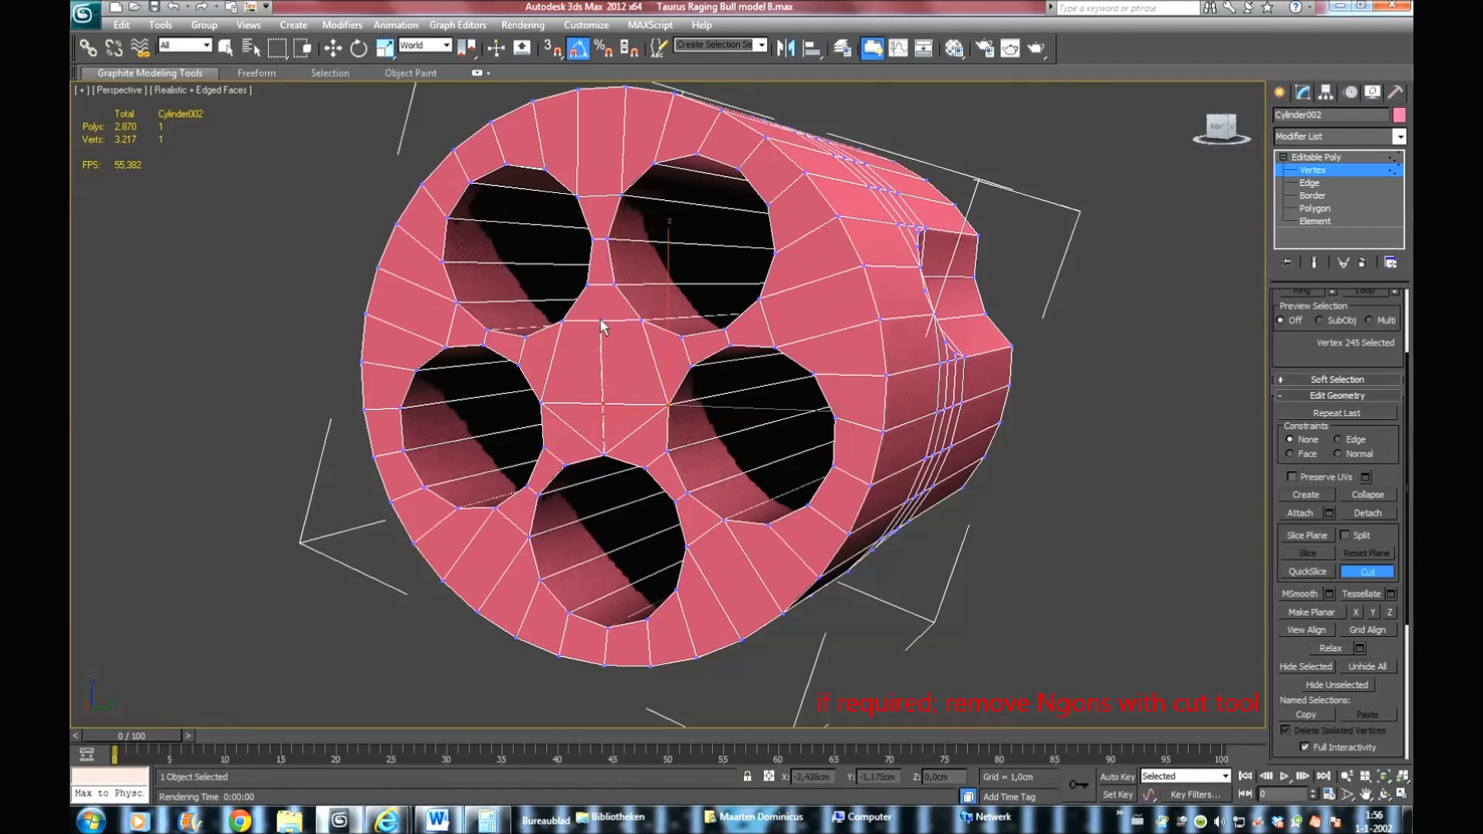
pyautogui.keyDown('alt'); pyautogui.moveTo(526, 334); pyautogui.dragTo(803, 128, button='middle'); pyautogui.keyUp('alt')
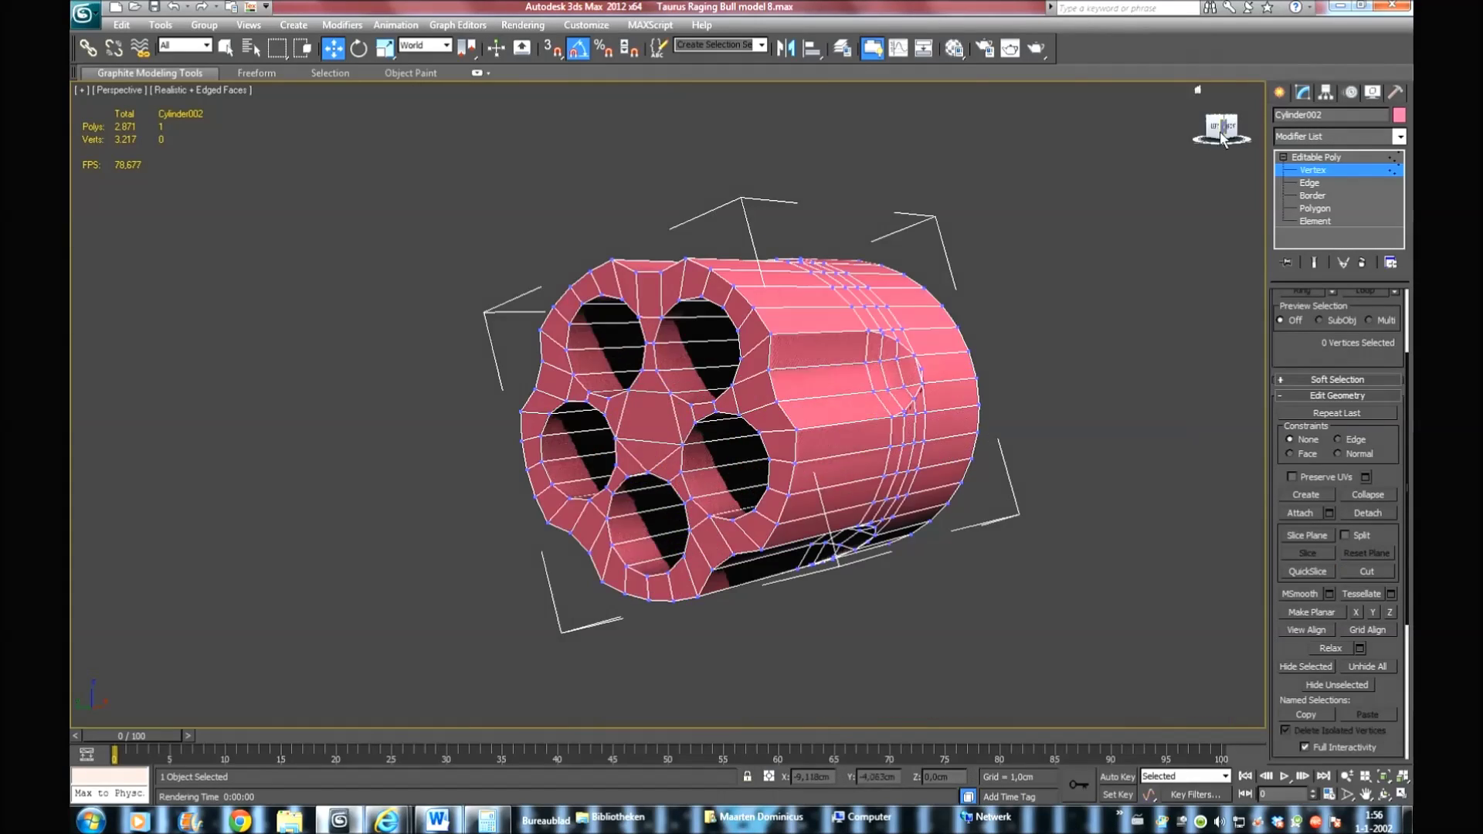
# Set the cylinder's object color to black and turn off the edged-faces display
pyautogui.click(1399, 114)
pyautogui.click(850, 456)
pyautogui.click(819, 494)
pyautogui.press('F4')
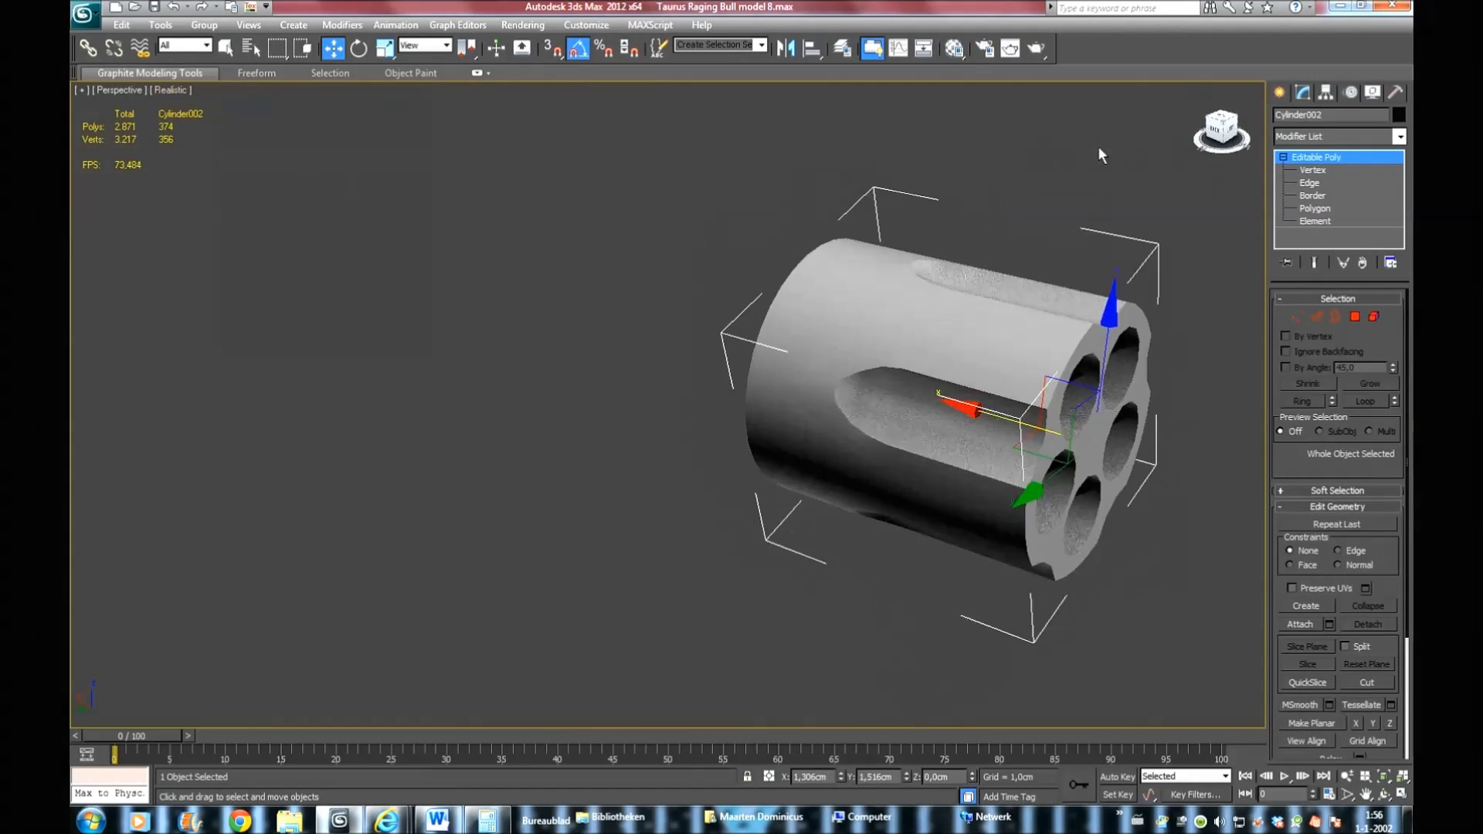